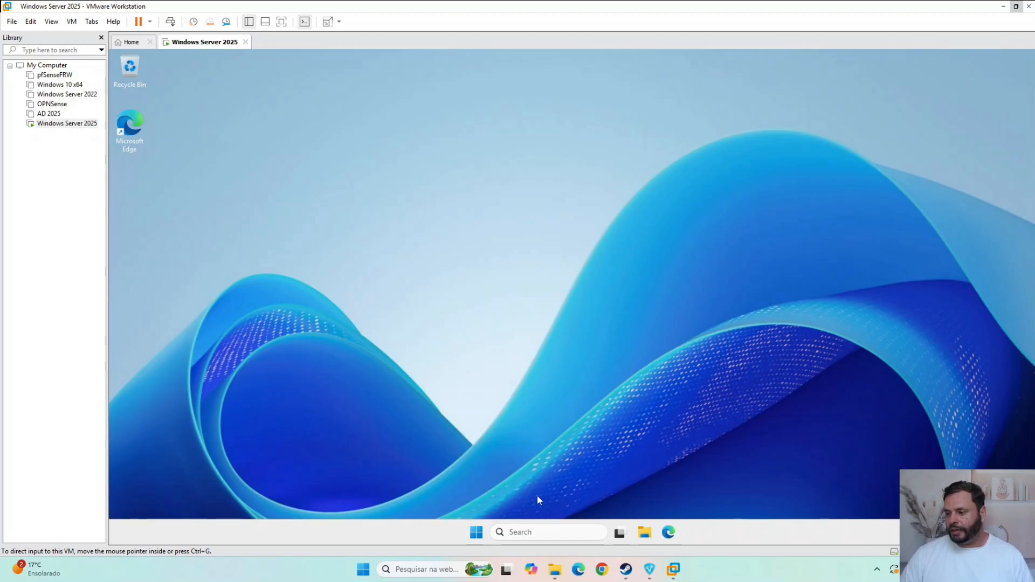
- Check the host computer's device and Windows specifications in its system settings, and close them
right_click(363, 569)
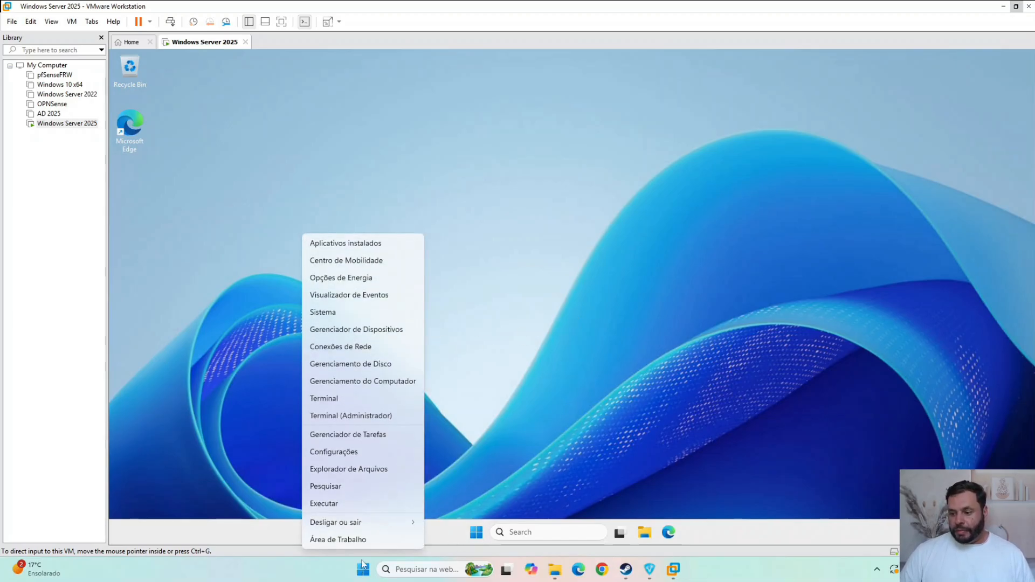
left_click(316, 313)
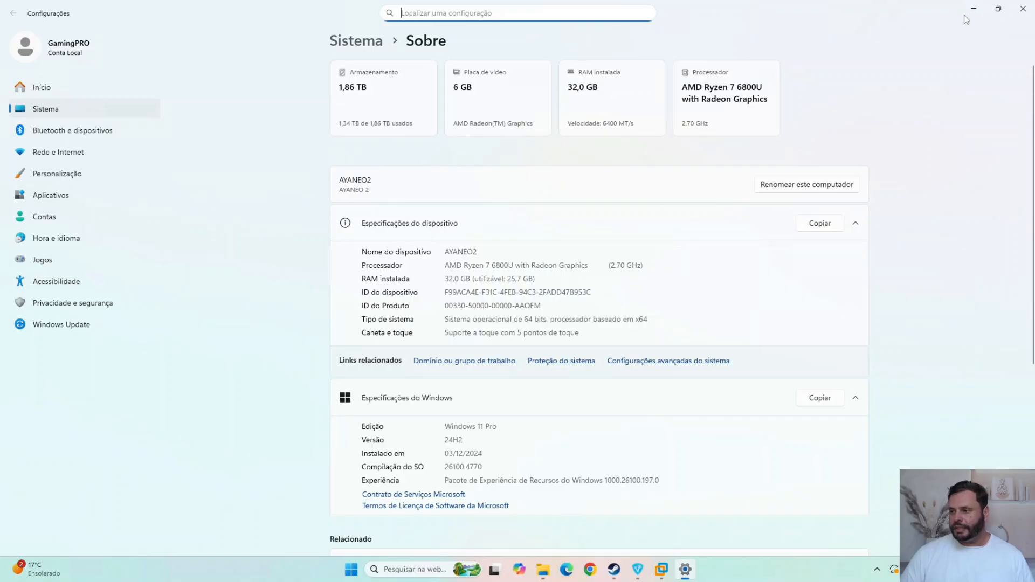
left_click(1023, 8)
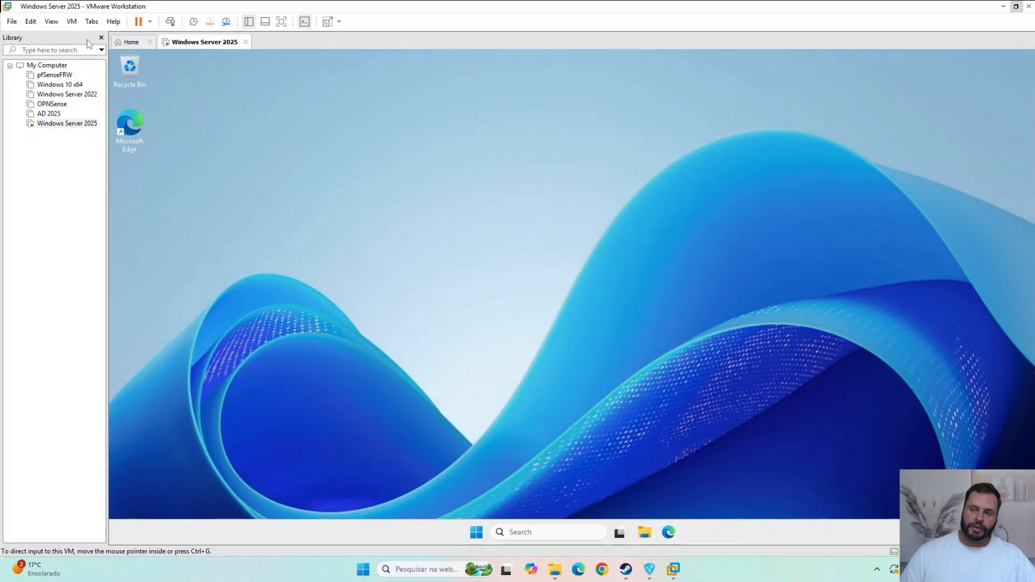
- Check the product and version information of VMware Workstation, and close it
left_click(114, 23)
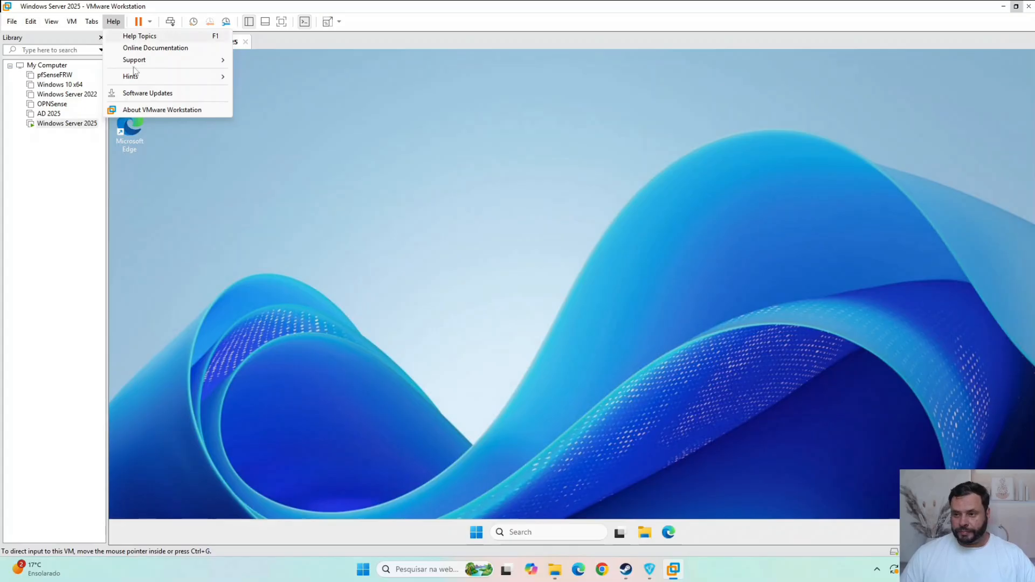
left_click(171, 112)
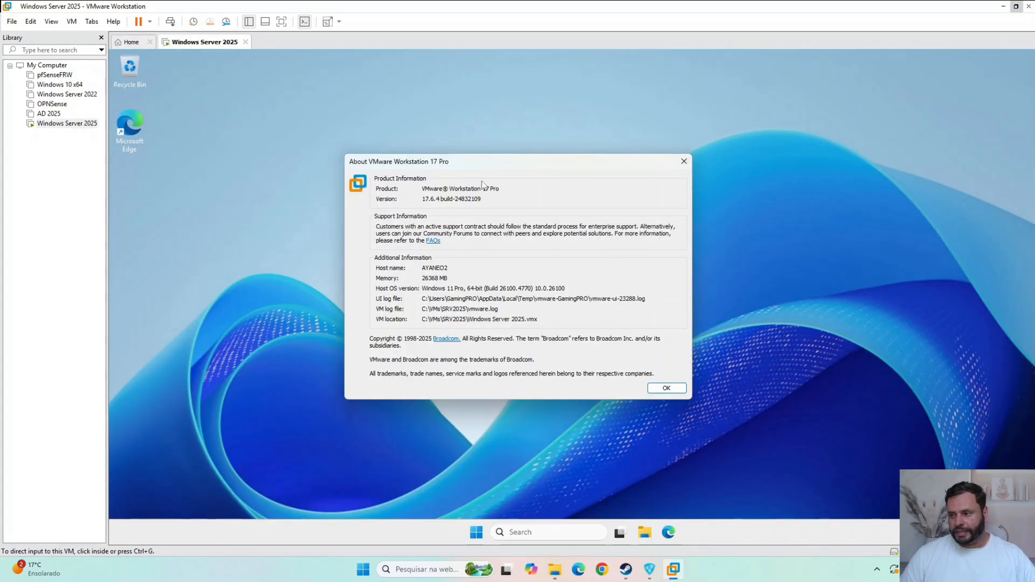
left_click_drag(489, 165, 479, 131)
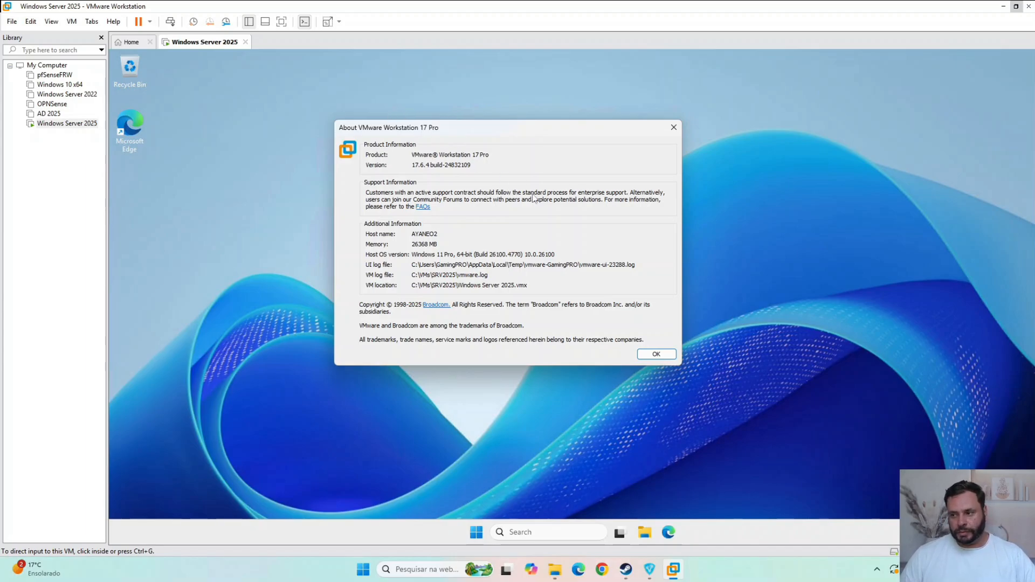
left_click(667, 356)
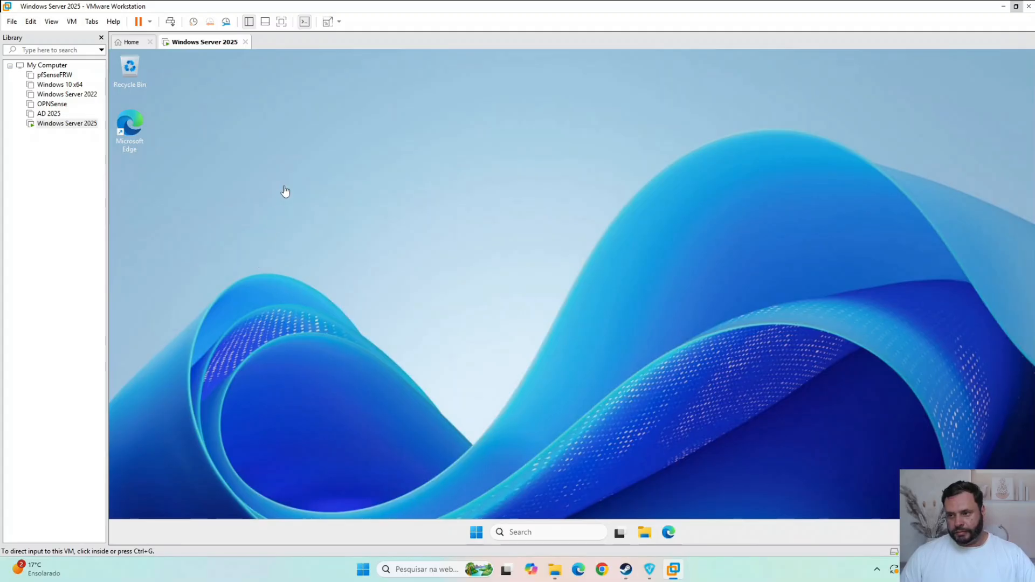
left_click(494, 266)
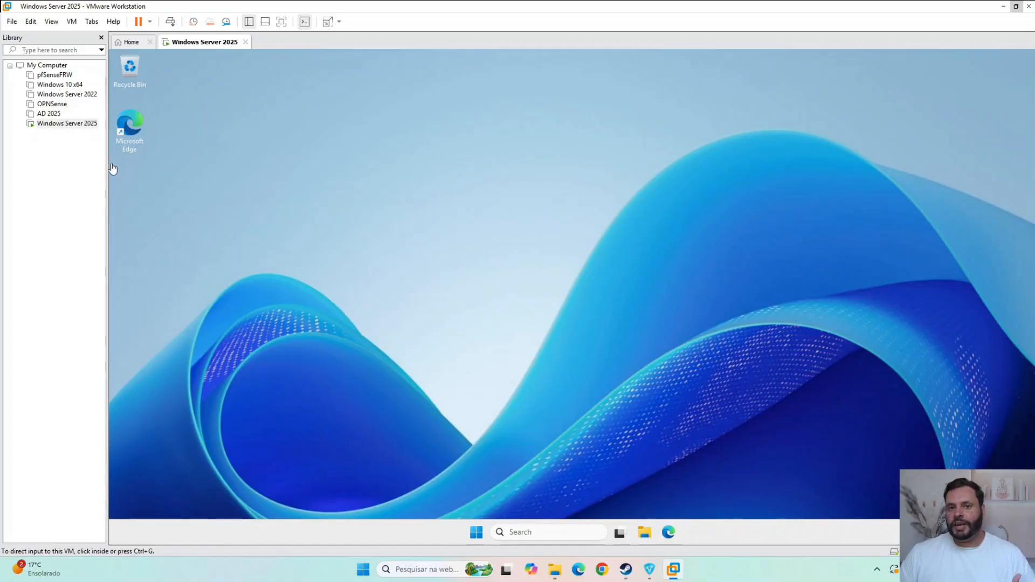
- Review the memory and processor settings of the Windows Server 2025 virtual machine, including its virtualization engine options, and close them unchanged
right_click(202, 46)
left_click(198, 46)
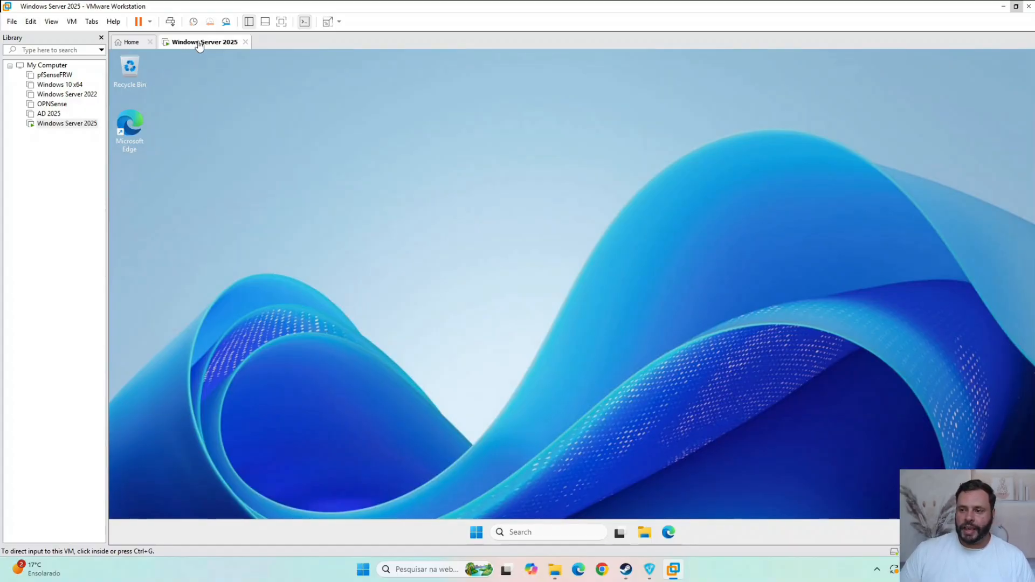
right_click(210, 44)
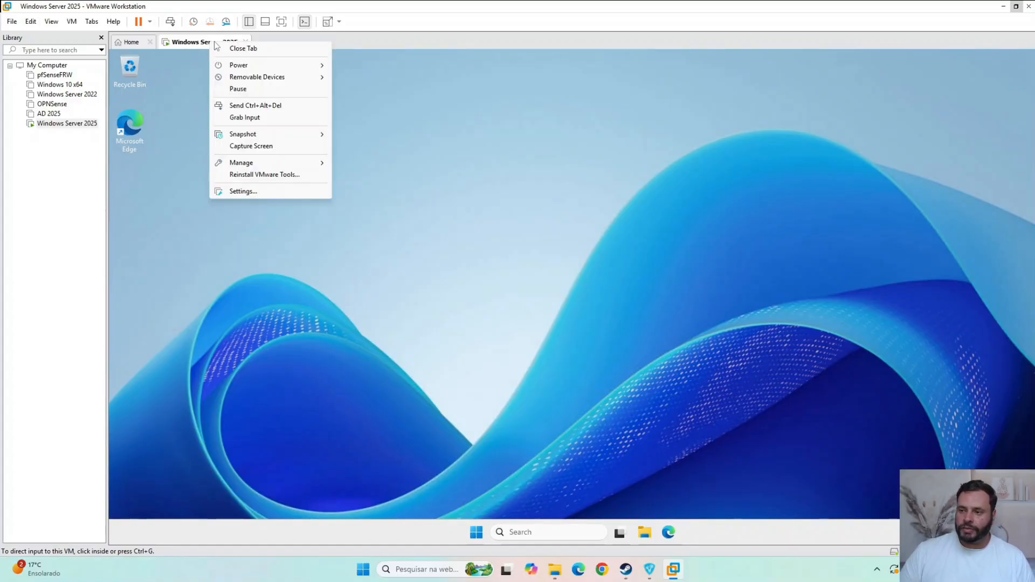
left_click(279, 191)
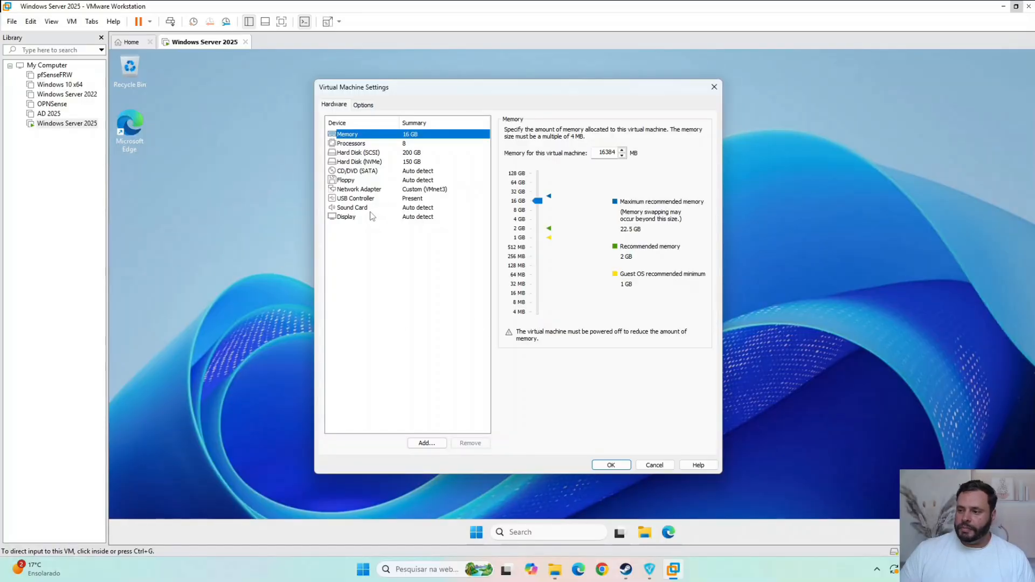
left_click(367, 144)
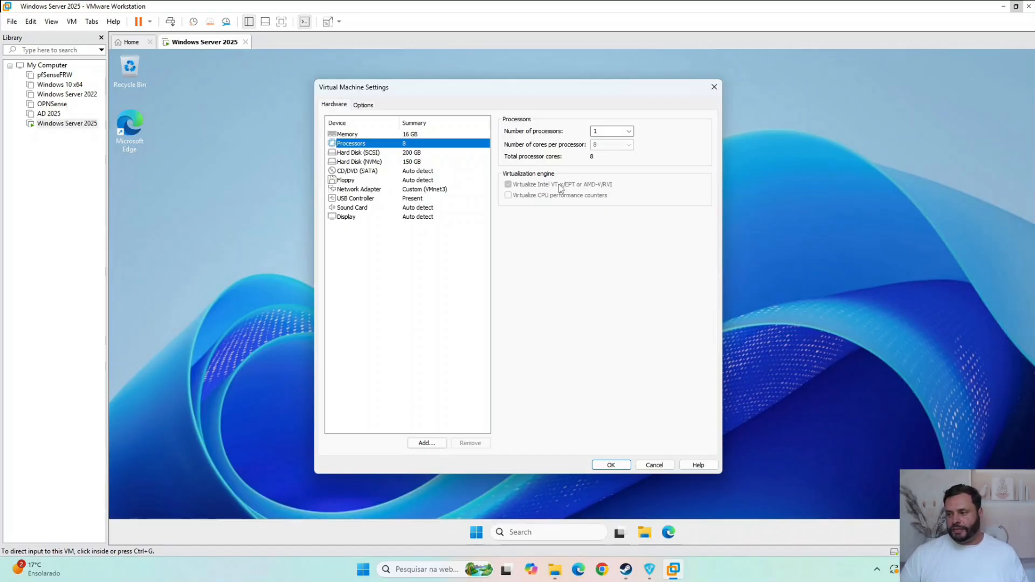
left_click(715, 86)
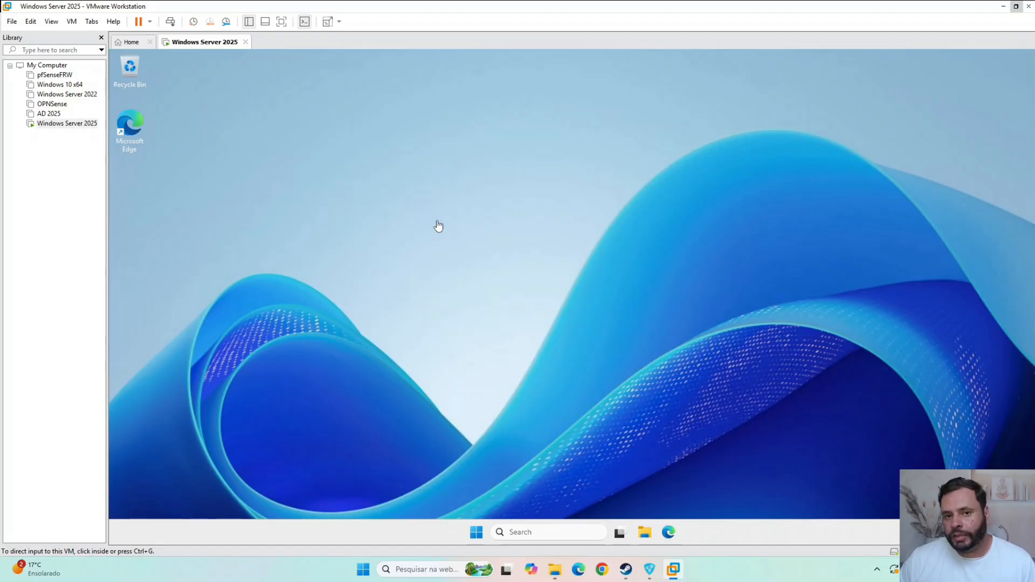
left_click(477, 534)
left_click(346, 382)
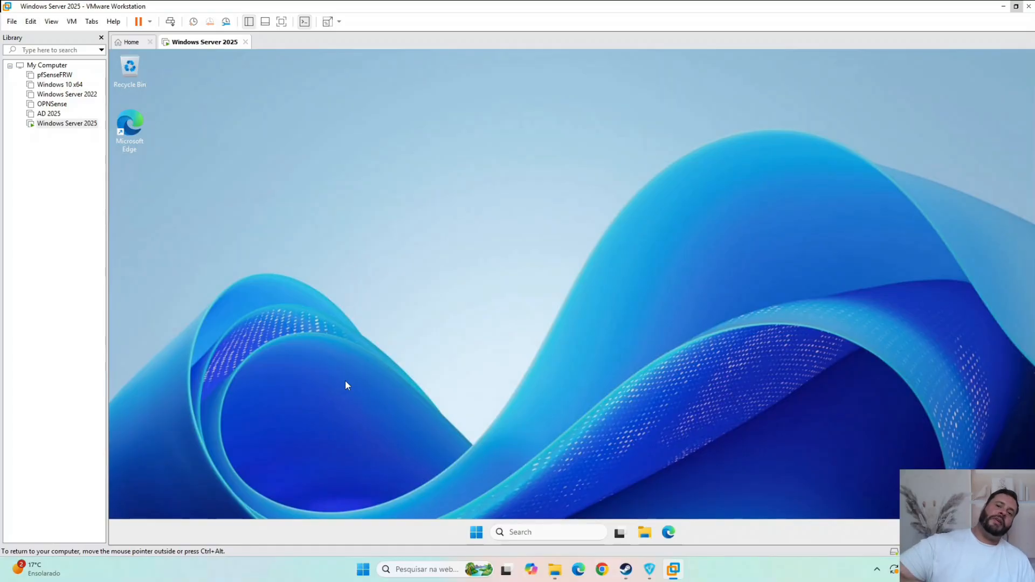
left_click(478, 534)
left_click(321, 212)
right_click(222, 42)
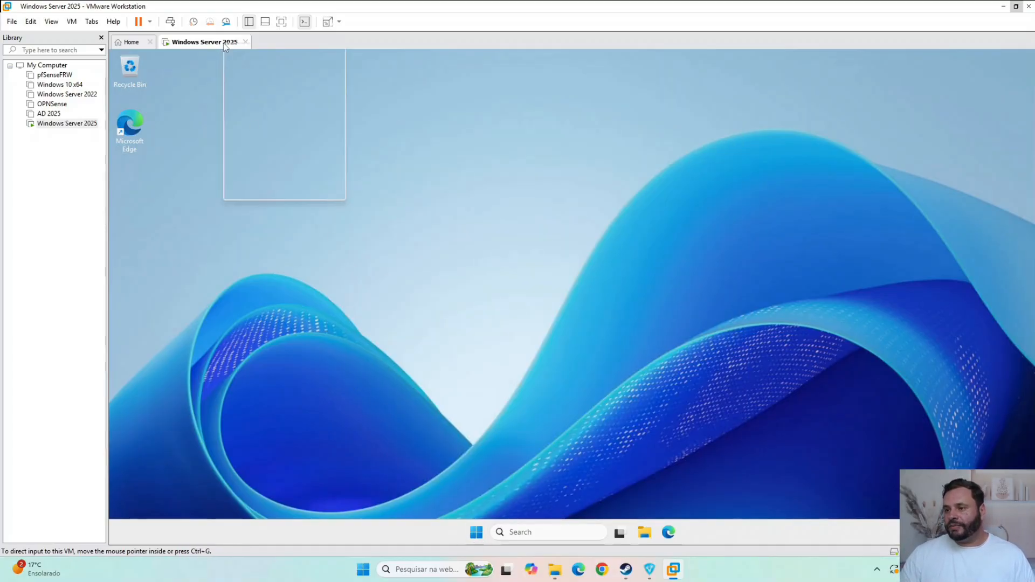
left_click(327, 193)
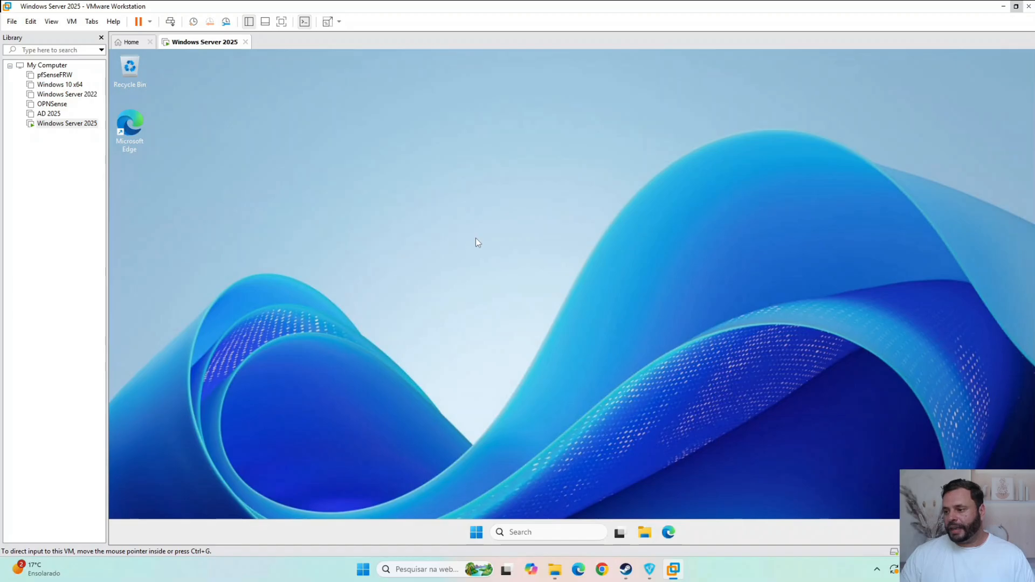
left_click(713, 85)
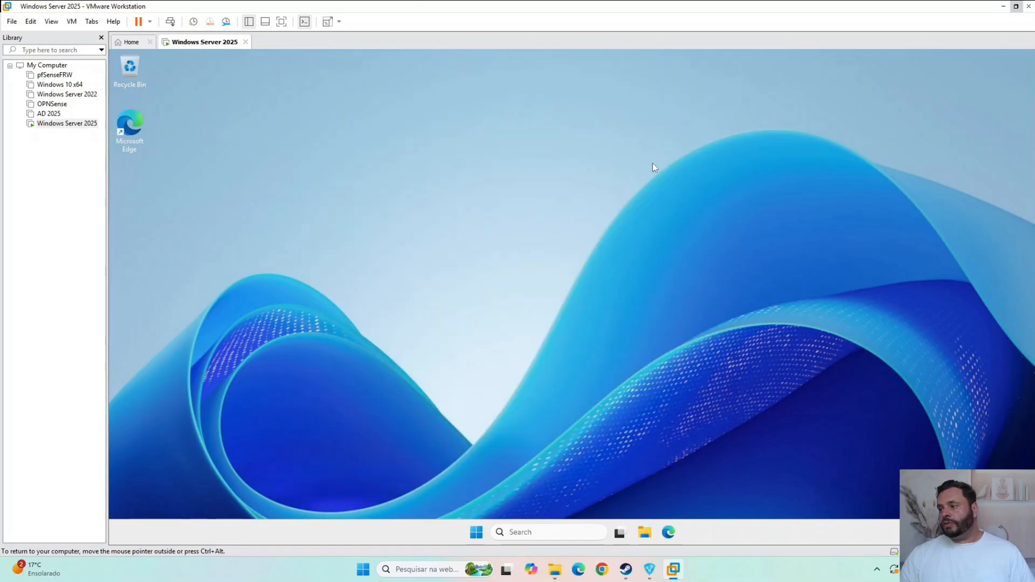
left_click(477, 533)
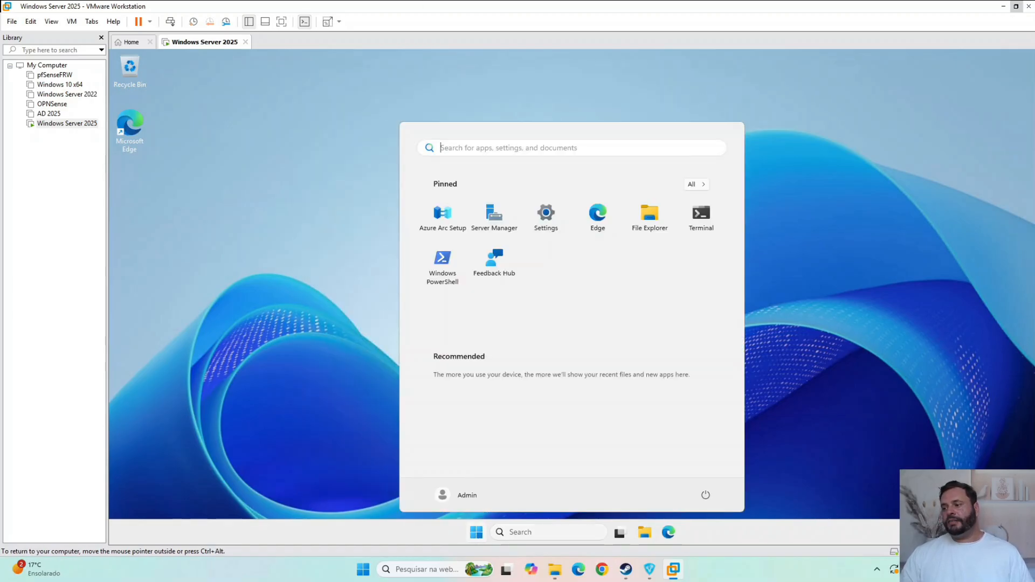
left_click(547, 531)
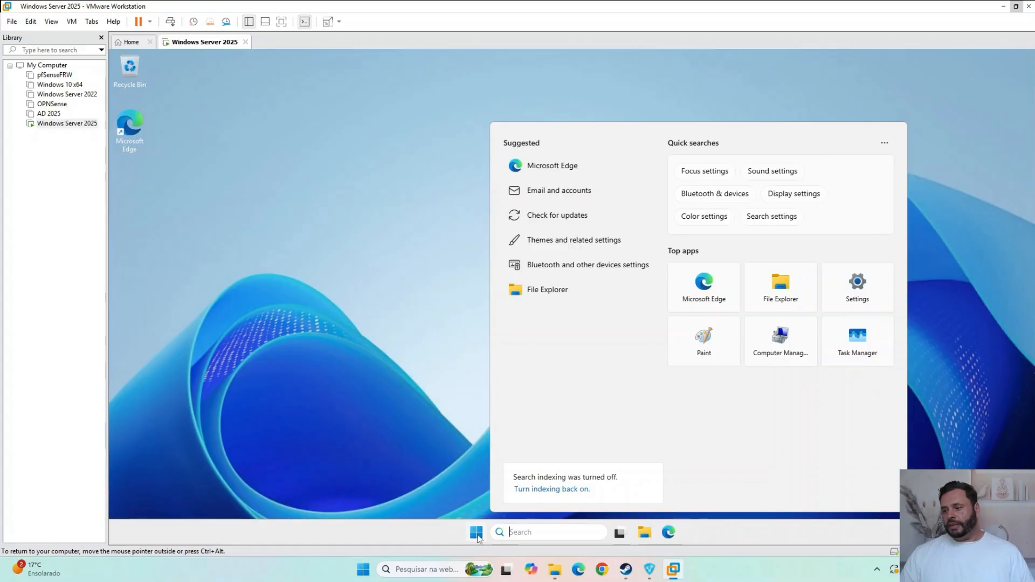
left_click(392, 385)
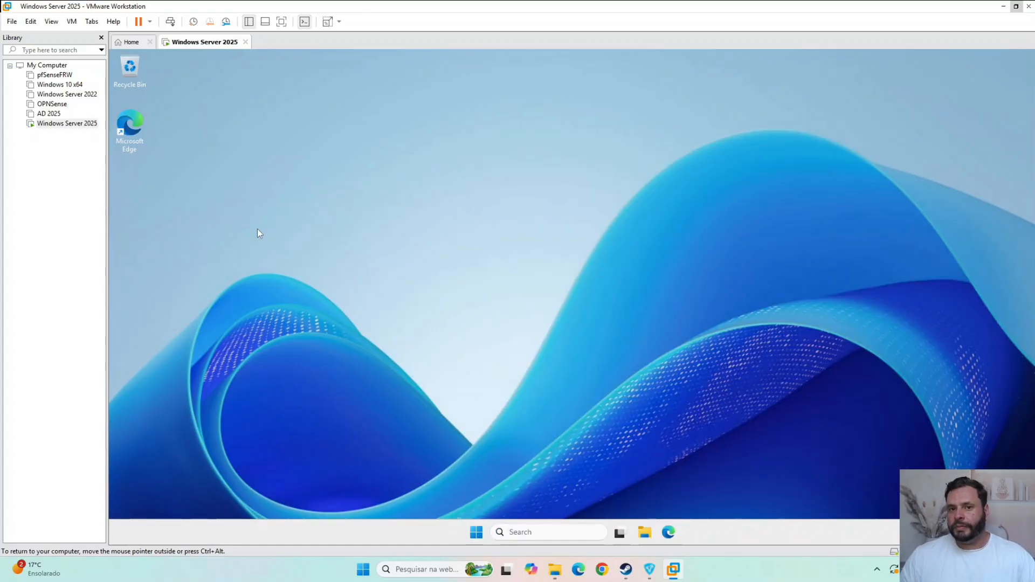
right_click(477, 534)
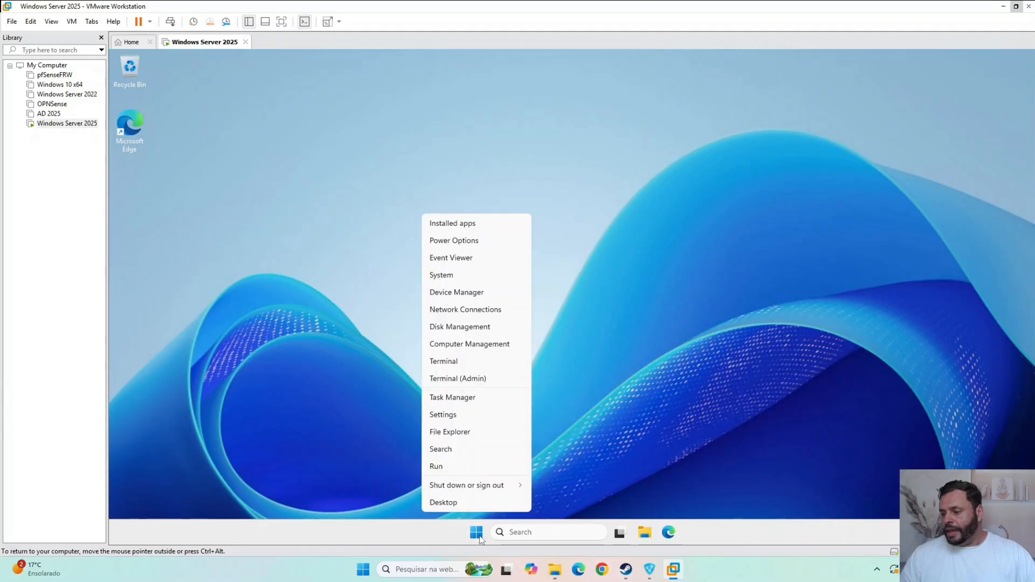
left_click(521, 502)
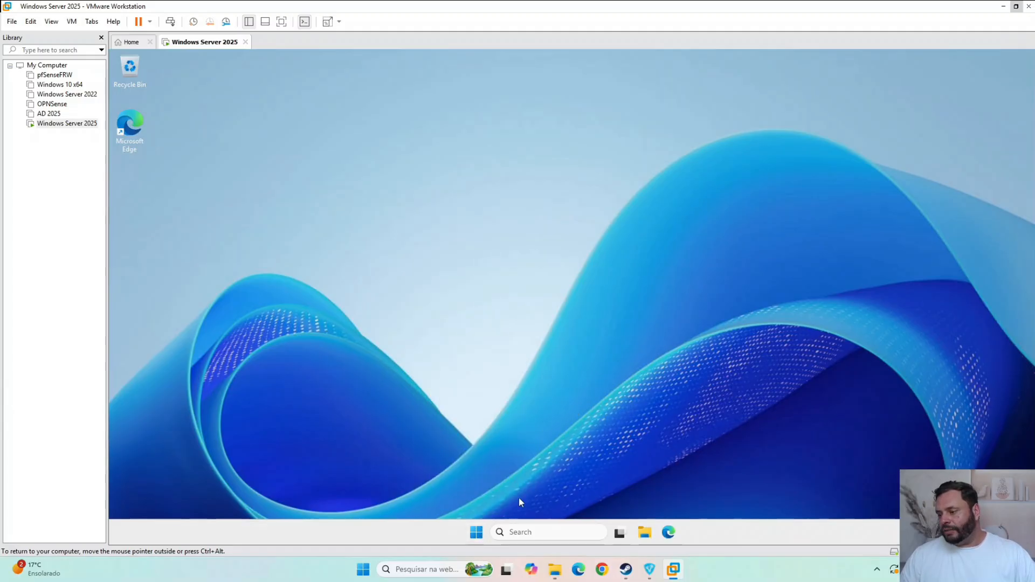
left_click(480, 533)
left_click(542, 533)
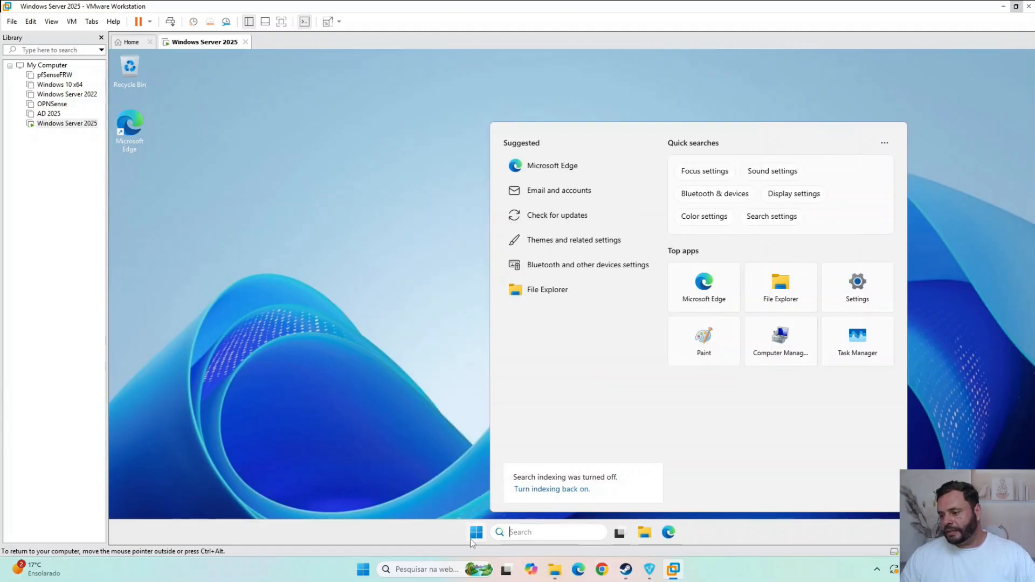
- Open Server Manager inside the virtual machine and dismiss the Windows Admin Center and Azure Arc message
left_click(473, 539)
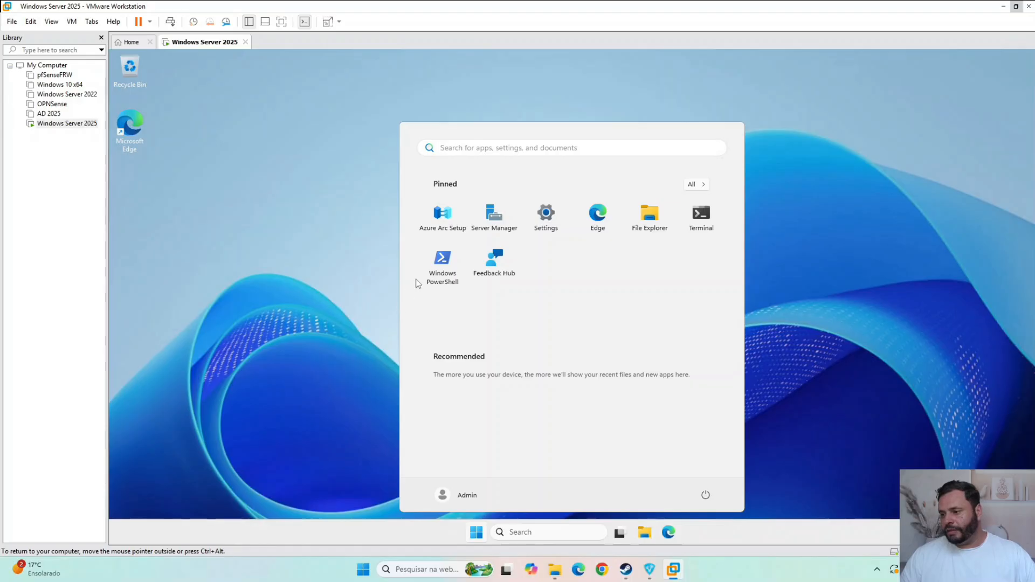
left_click(504, 226)
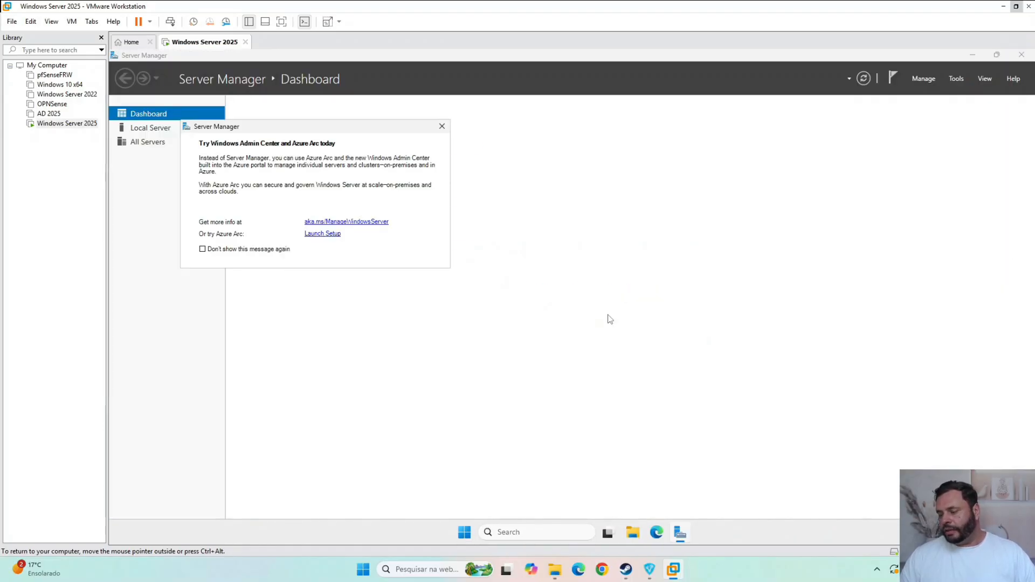
left_click(440, 127)
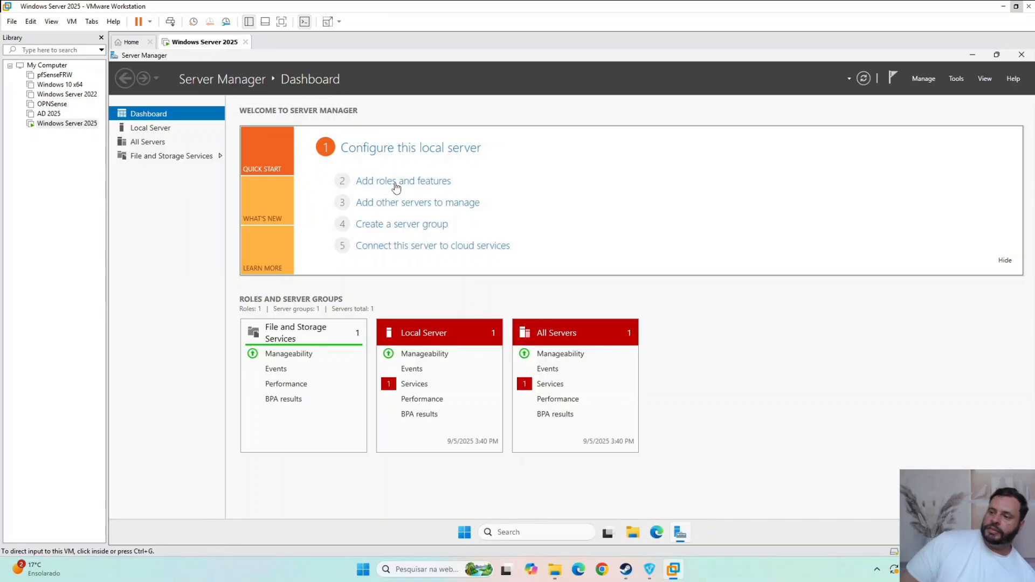
- Start adding roles and features with a role-based or feature-based installation on the default destination server, proceeding to the server roles
left_click(435, 181)
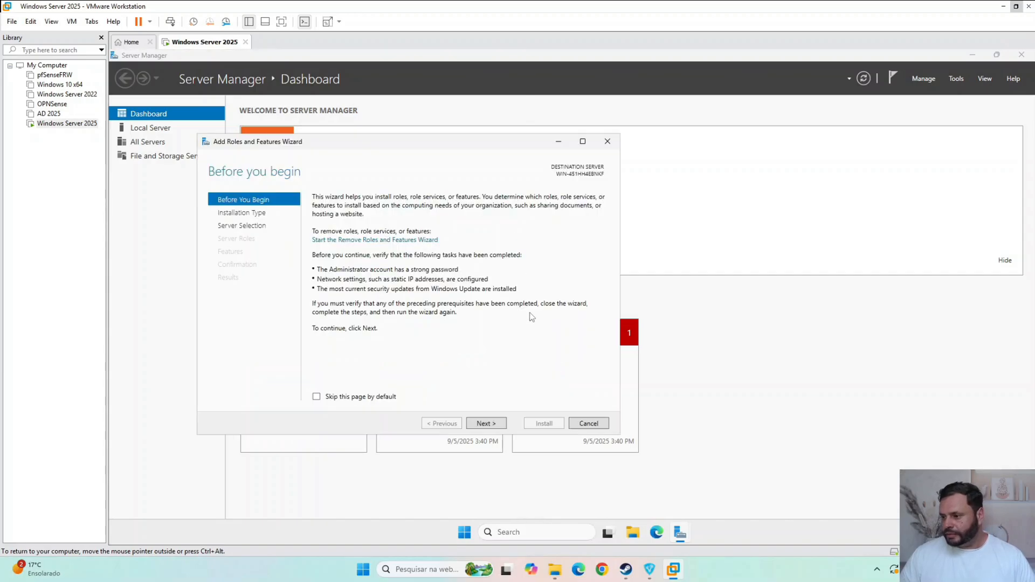
left_click(487, 424)
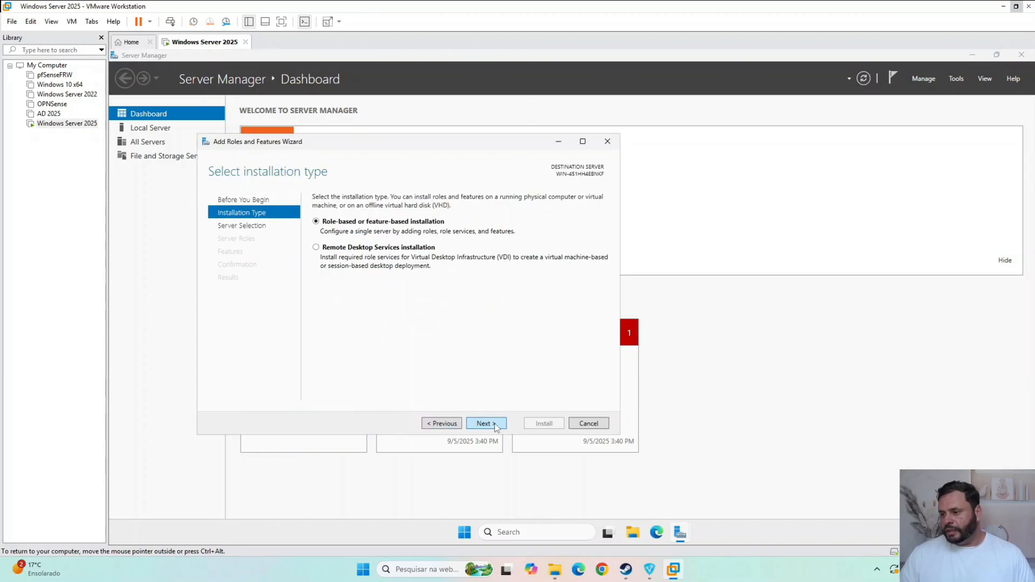
left_click(491, 426)
left_click(487, 424)
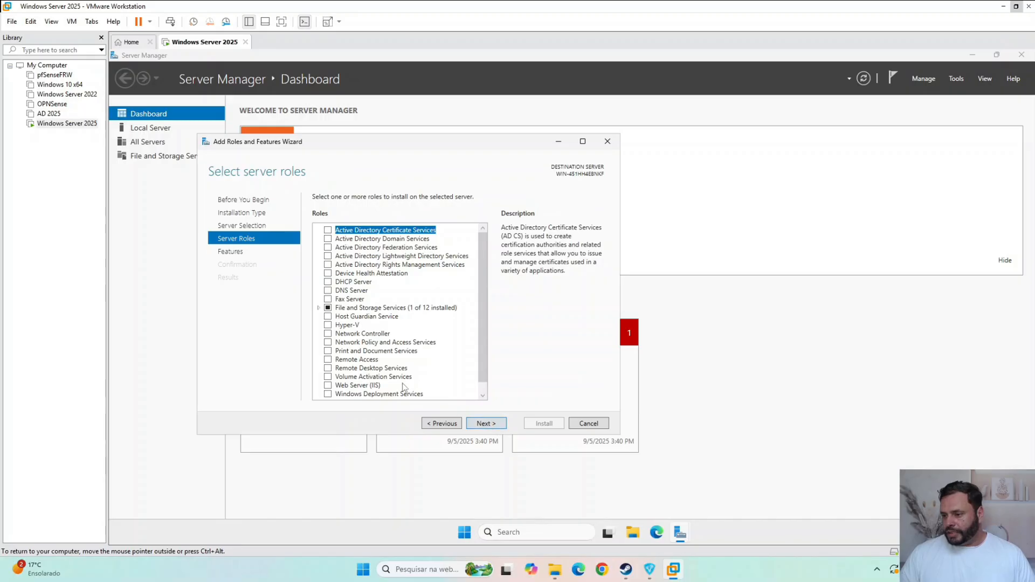
- Select the Hyper-V role along with its required features and continue to the feature selection
left_click(328, 326)
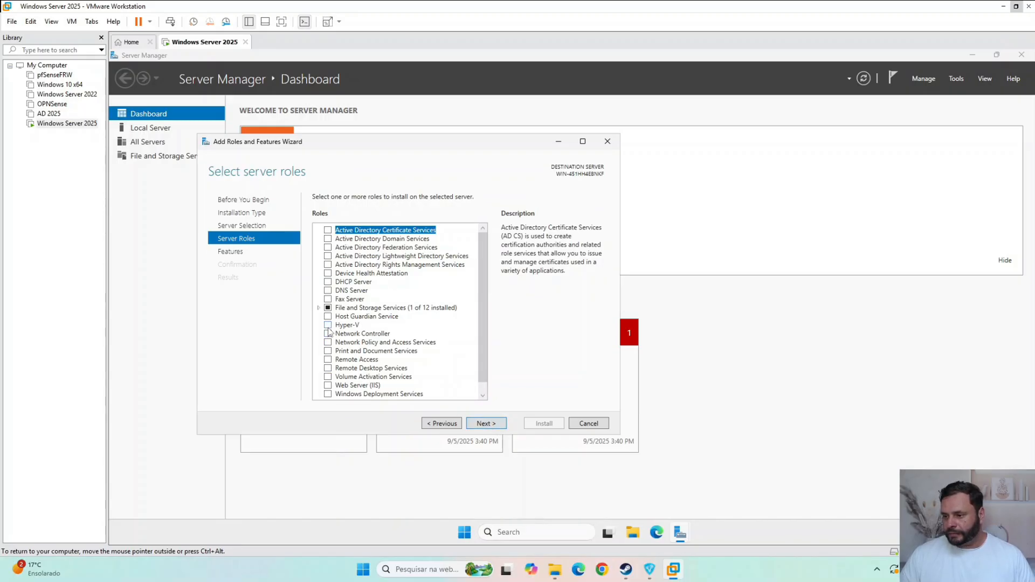
left_click(440, 375)
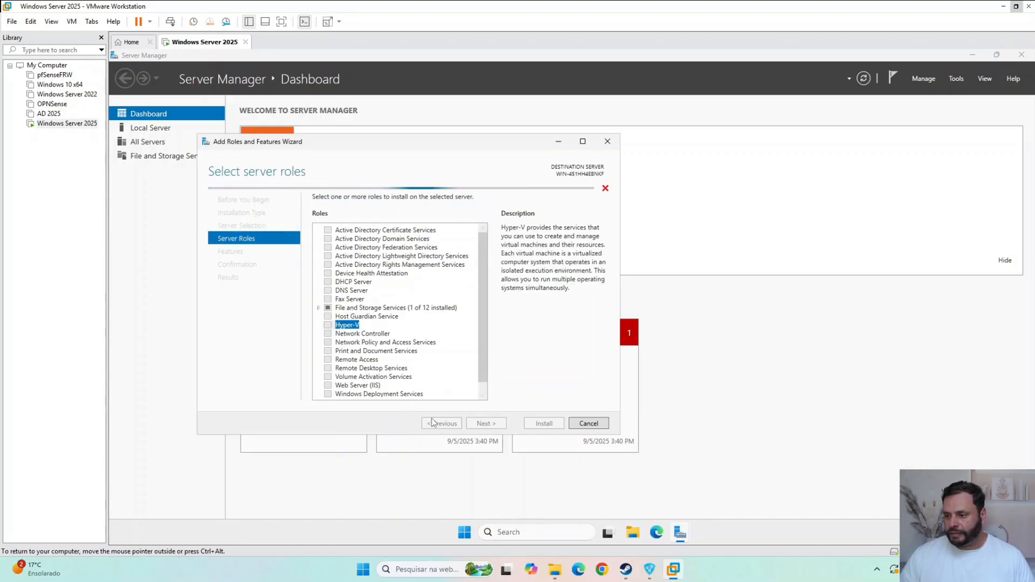
left_click(486, 424)
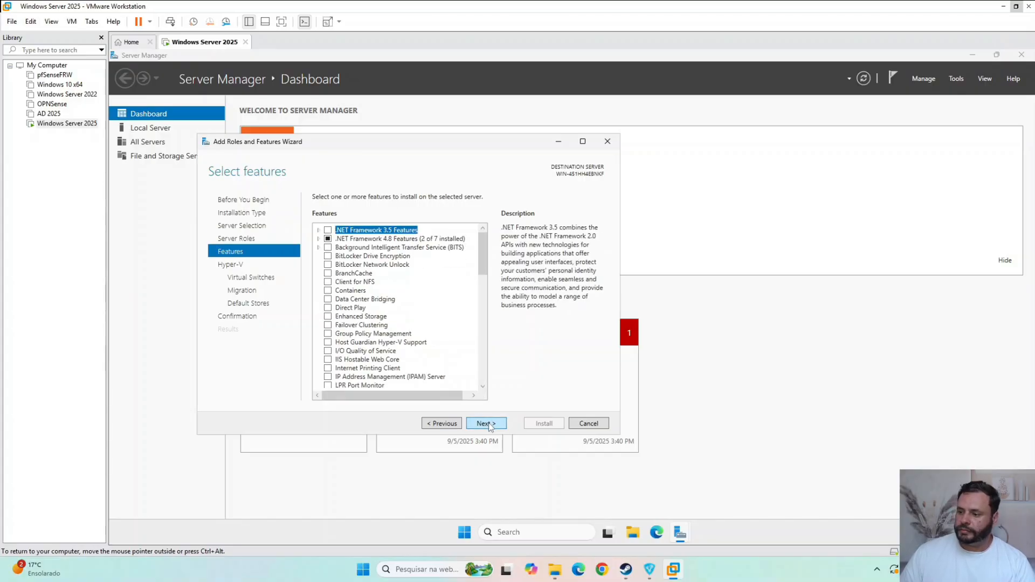
- Continue without additional features to the virtual switch creation and select the Ethernet0 network adapter for a virtual switch
left_click(493, 426)
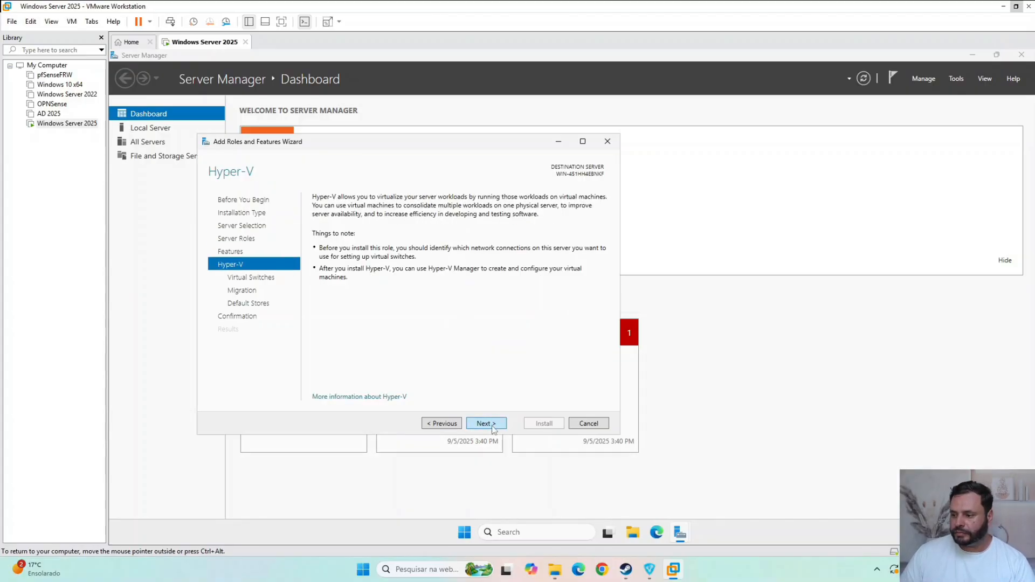
left_click(493, 426)
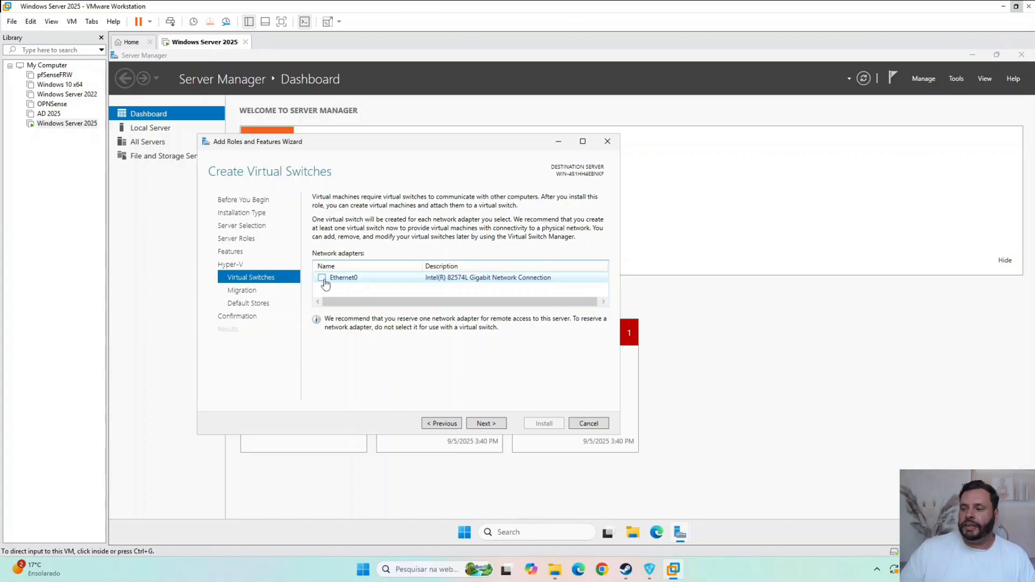
left_click(326, 281)
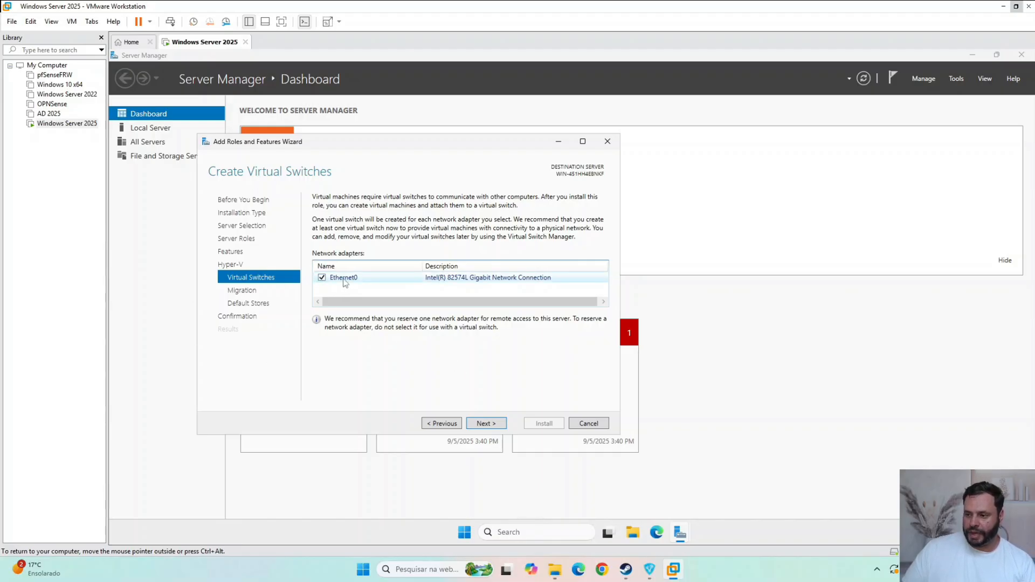
- Allow the server to send and receive live migrations using CredSSP authentication, and continue to the default stores
left_click(487, 424)
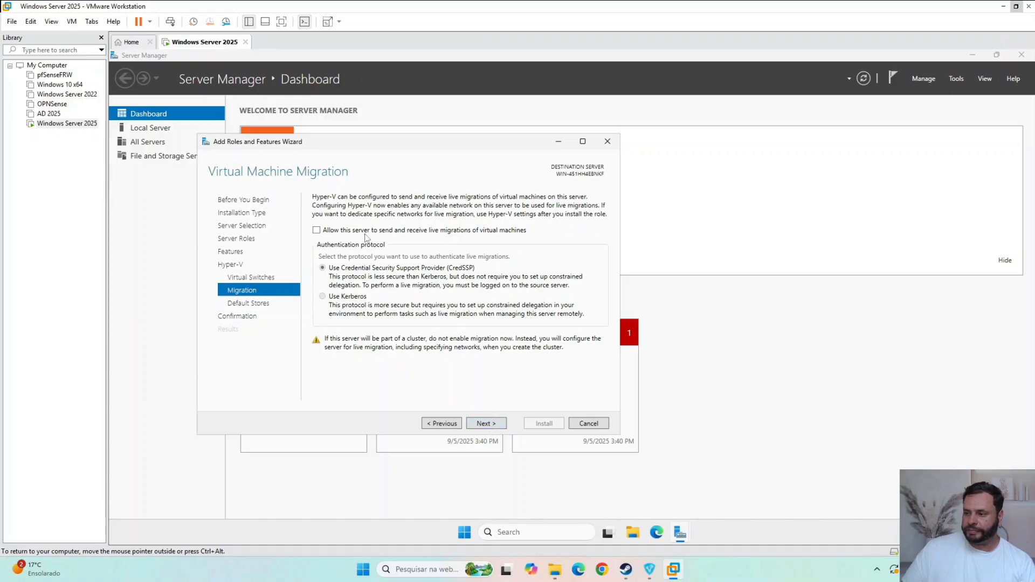
left_click(316, 231)
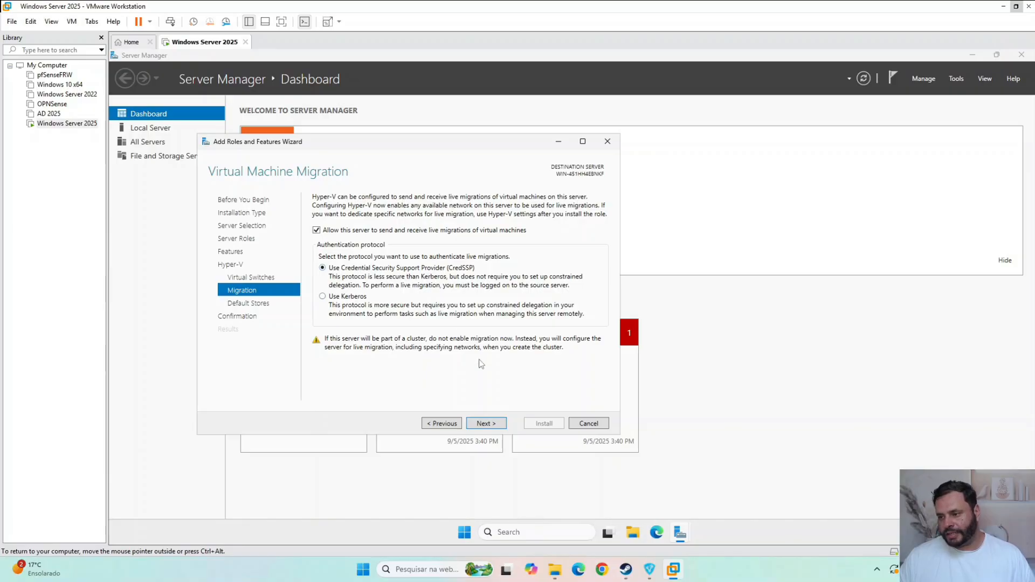
left_click(492, 424)
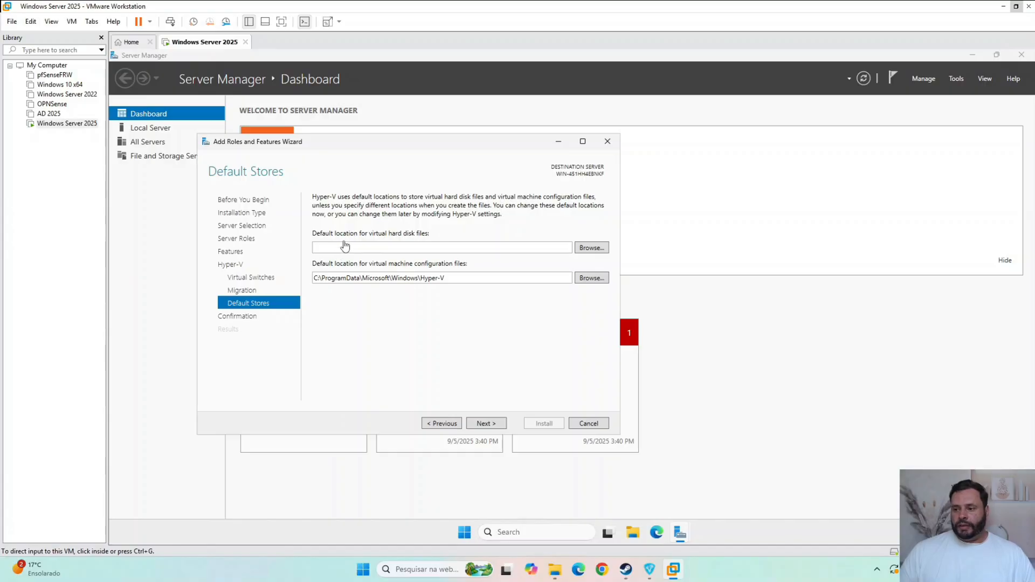
- Create a folder named VHDs on the DAdos (E:) drive and set it as the default location for virtual hard disk files
left_click(581, 247)
scroll(570, 319, "down", 3)
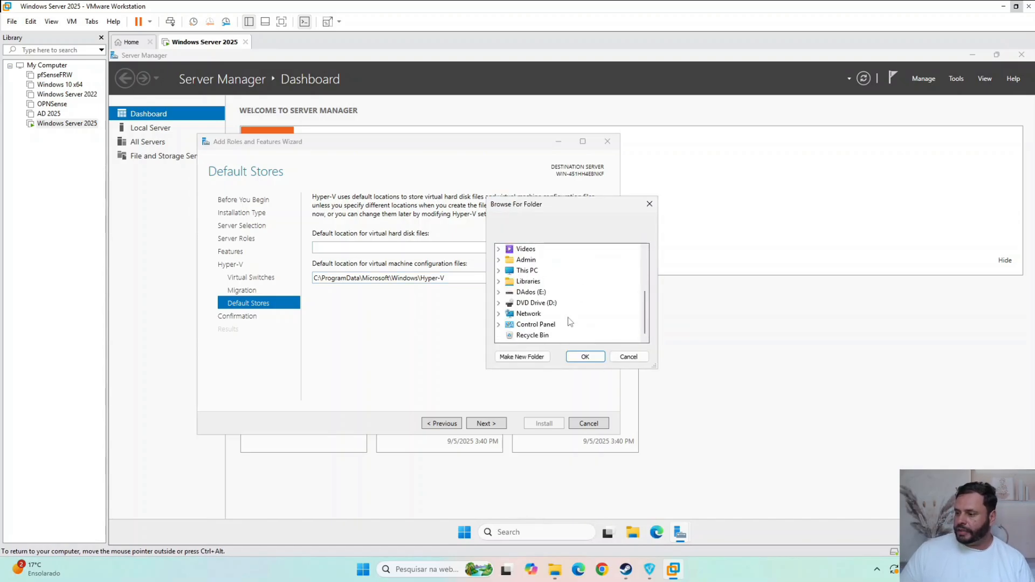
left_click(531, 292)
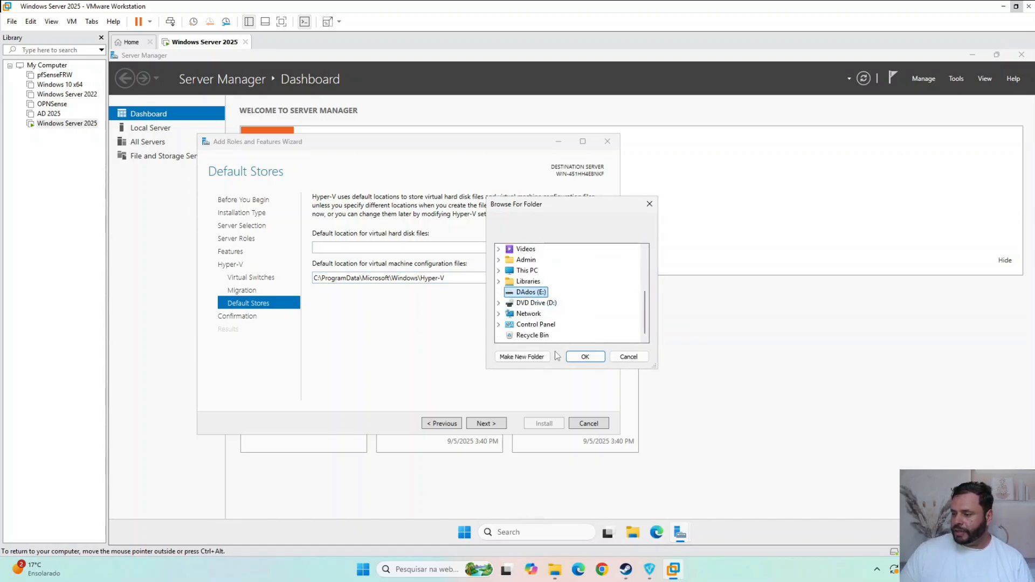
left_click(522, 357)
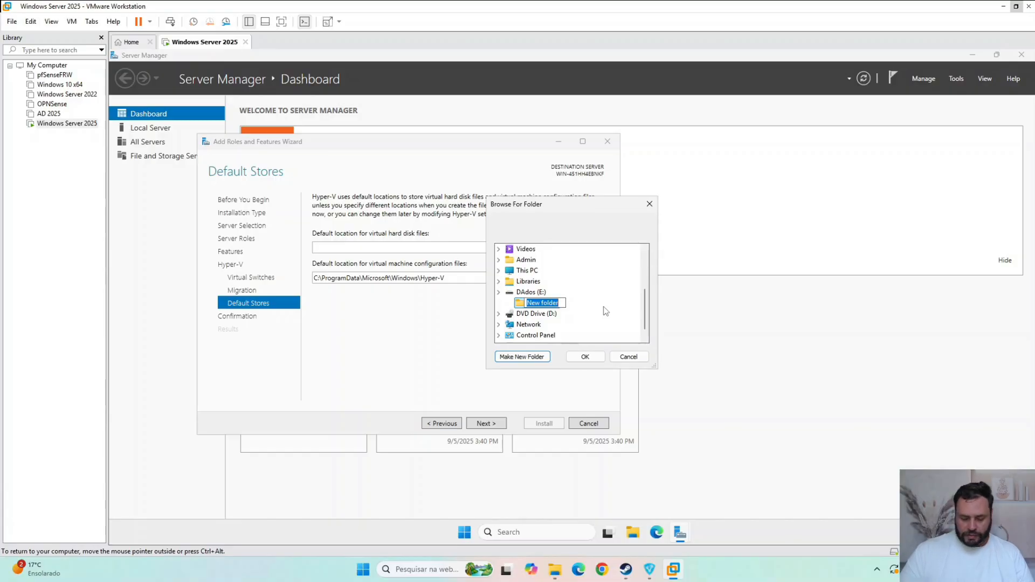
type("VHd")
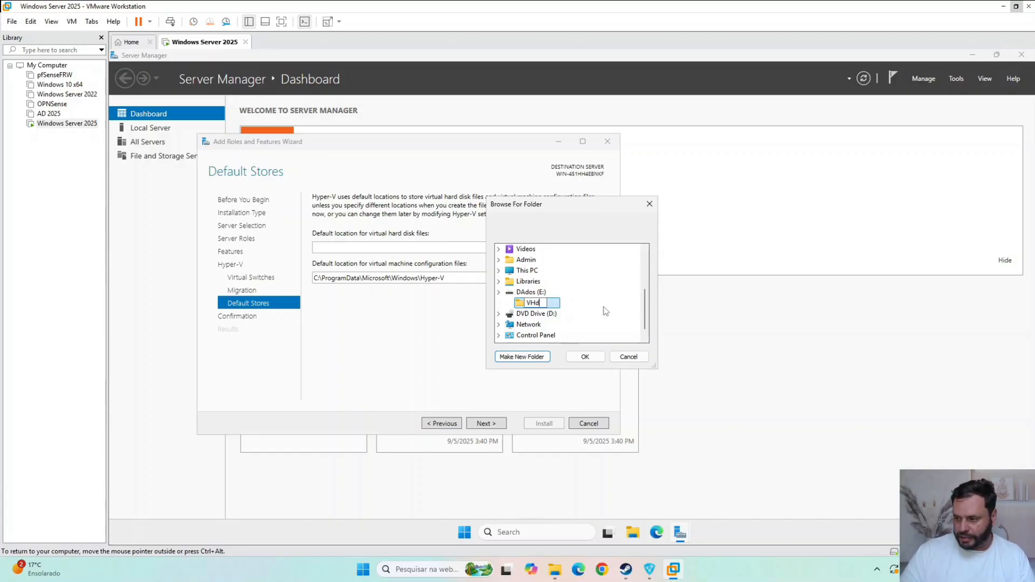
key("BackSpace")
type("DS")
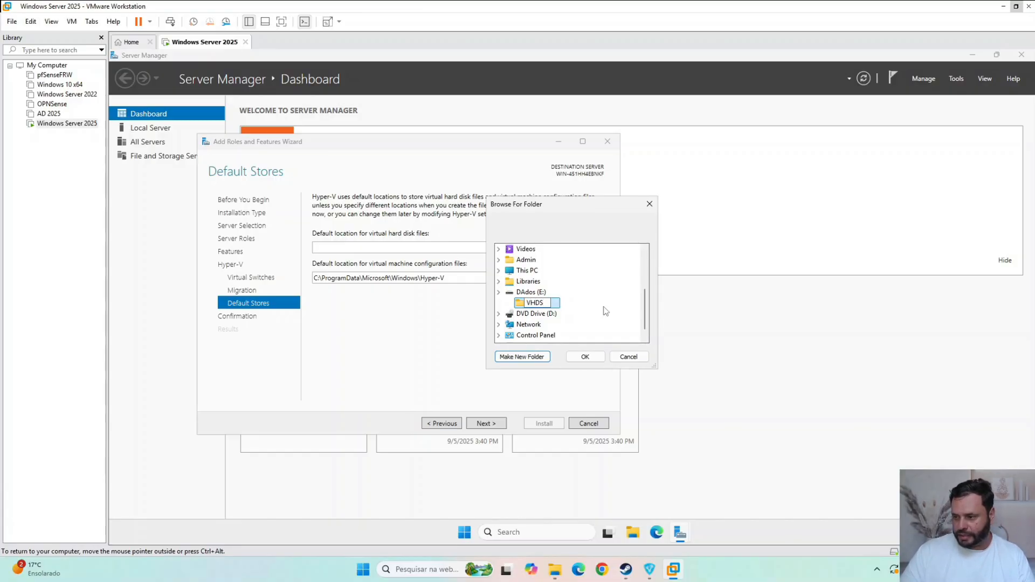
key("Return")
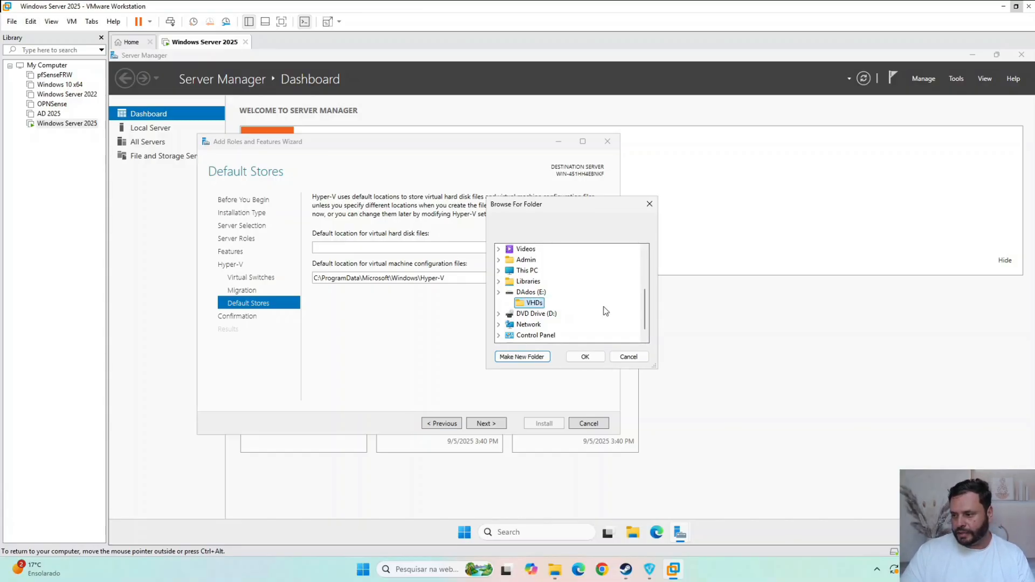
left_click(537, 294)
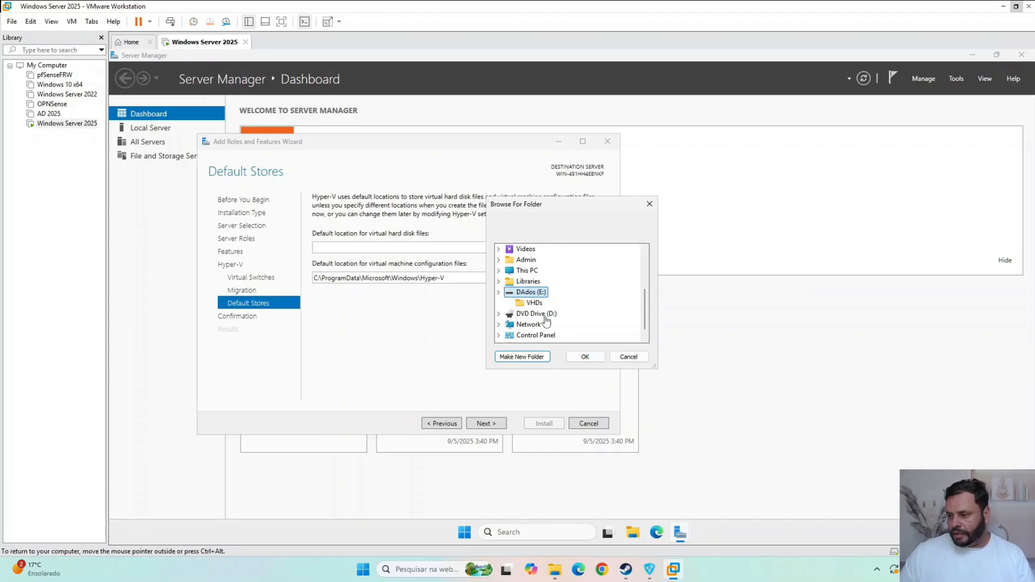
left_click(534, 303)
left_click(585, 357)
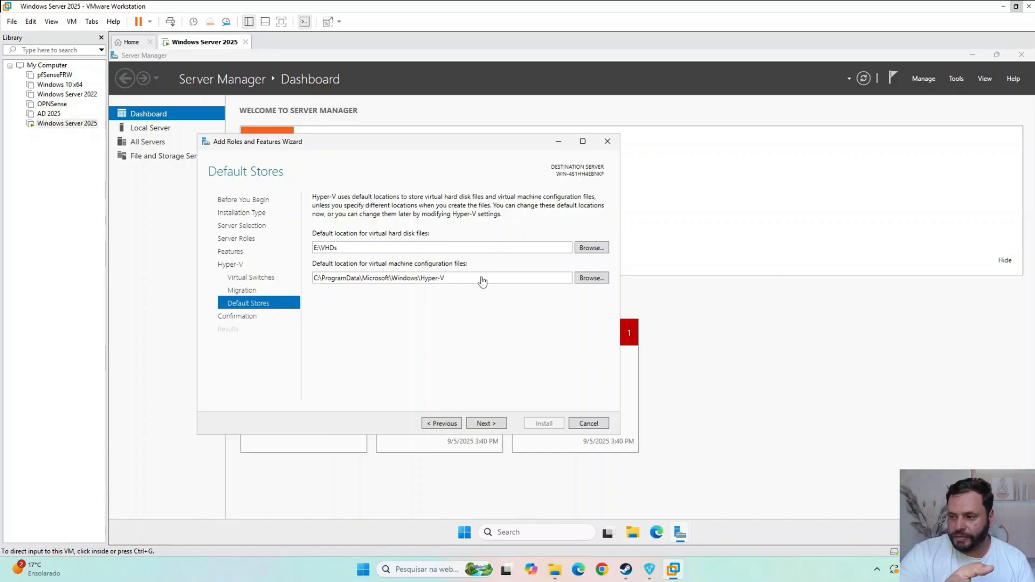
- Keep the default virtual machine configuration location, install the Hyper-V role, and close the wizard when the installation ends
left_click(494, 424)
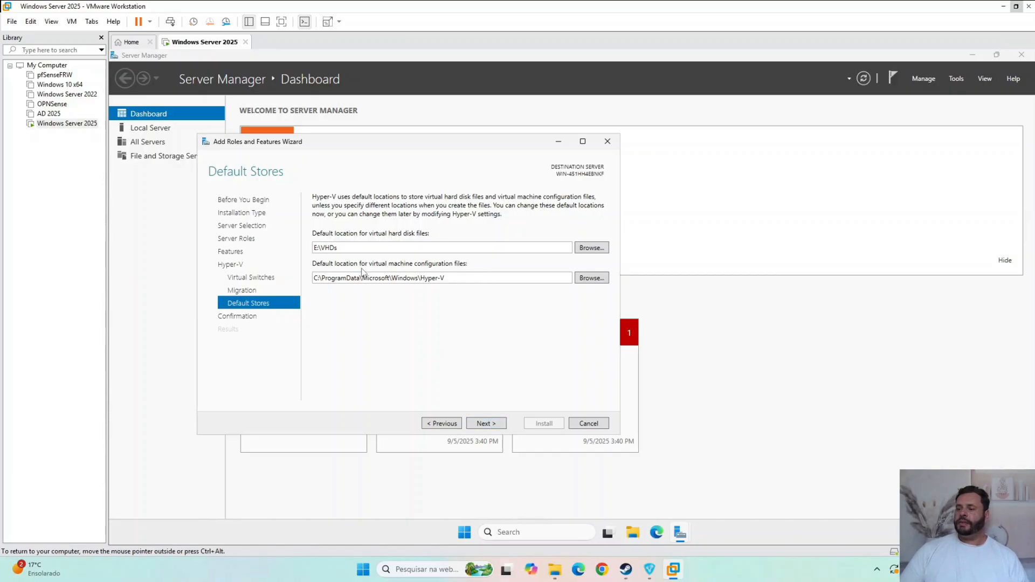
left_click(489, 424)
left_click(554, 426)
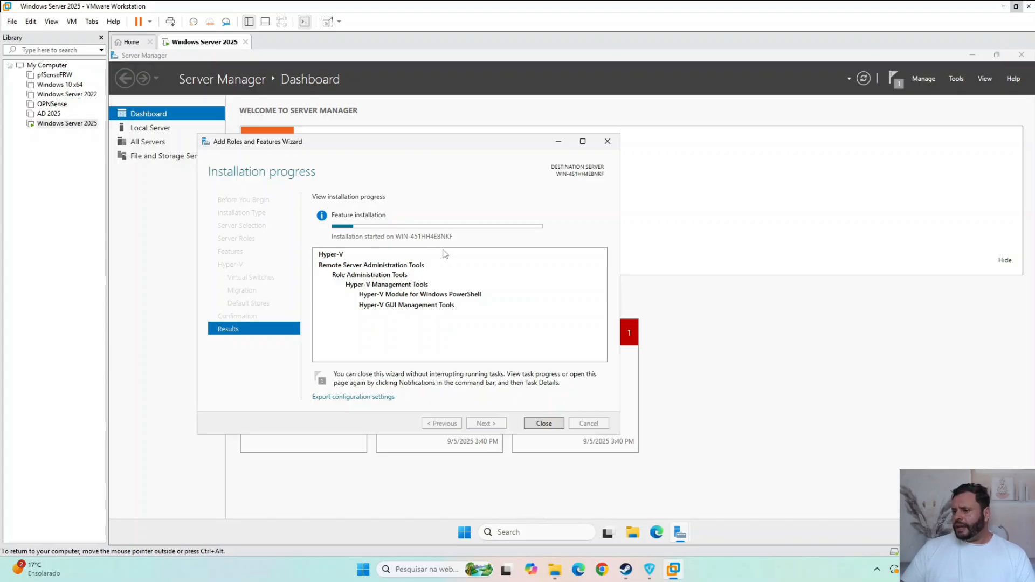
key("ctrl+alt")
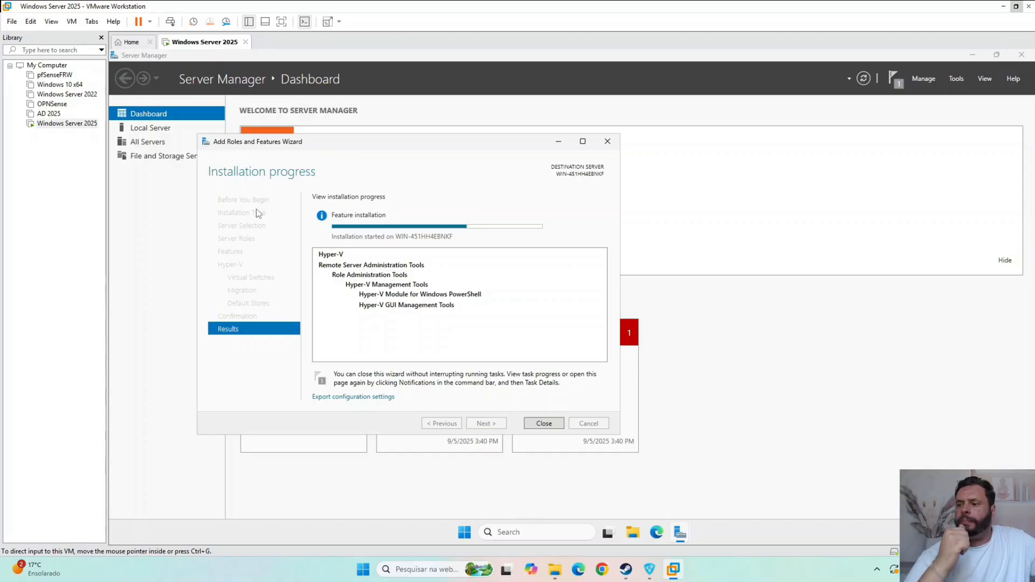
left_click(400, 271)
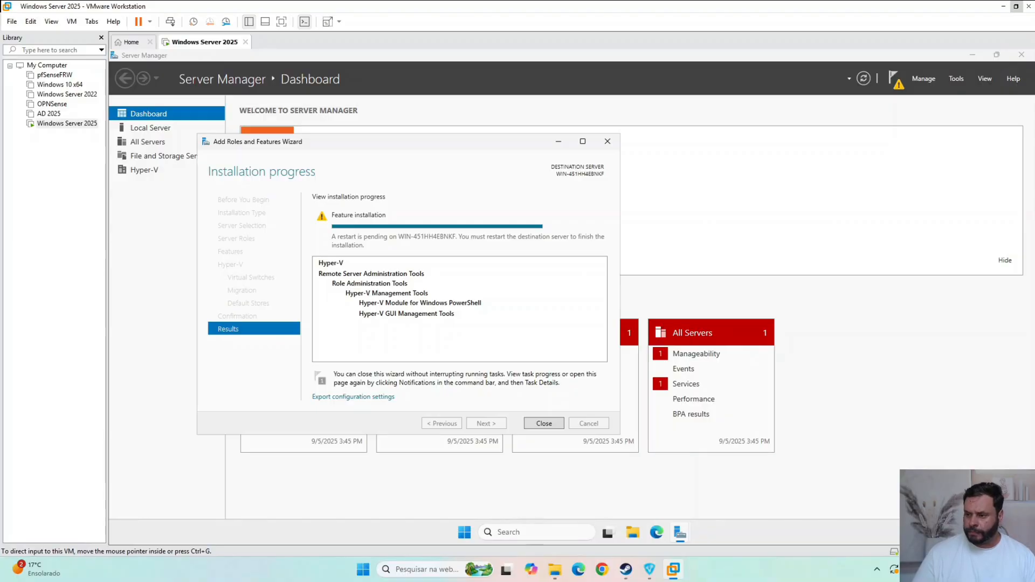
left_click(544, 424)
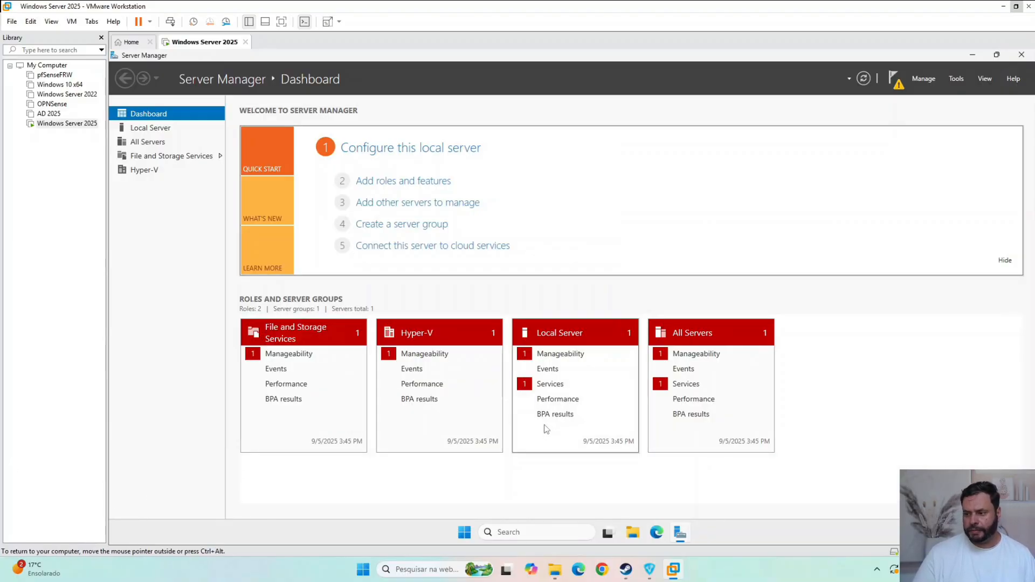
- Close Server Manager and restart the virtual server with the reason Other (Unplanned)
left_click(1022, 55)
right_click(477, 532)
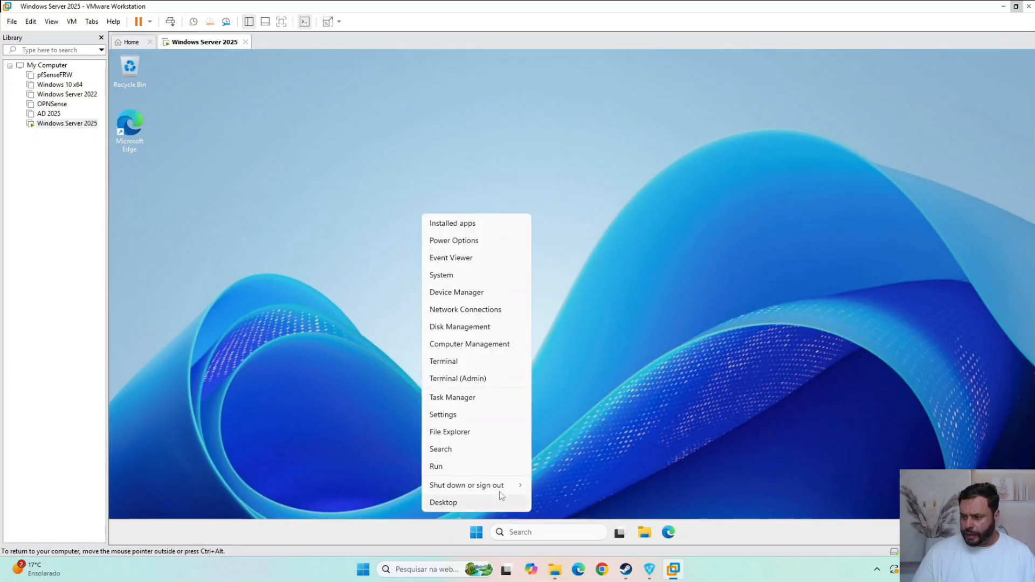
mouse_move(505, 488)
left_click(550, 521)
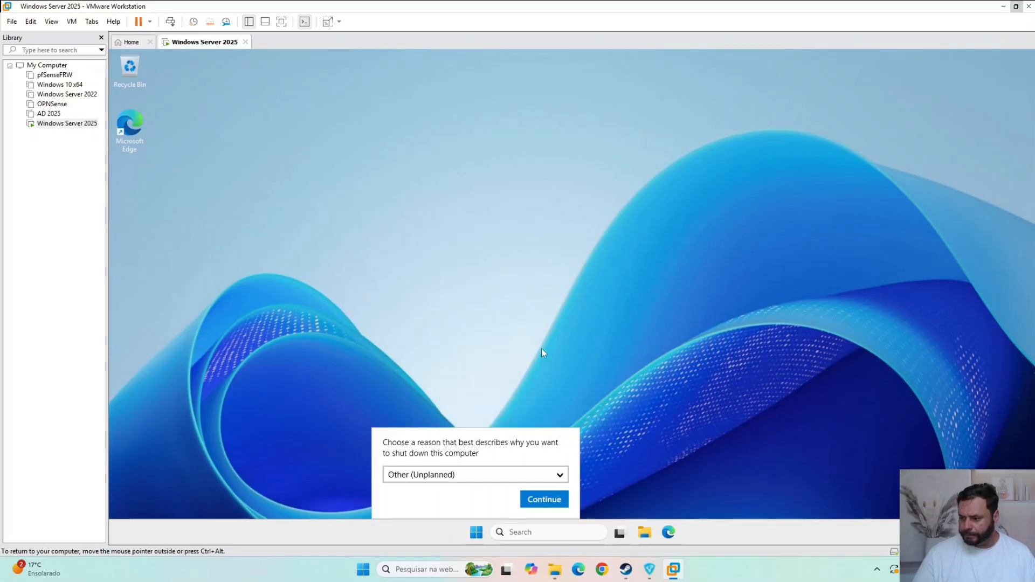
left_click(542, 498)
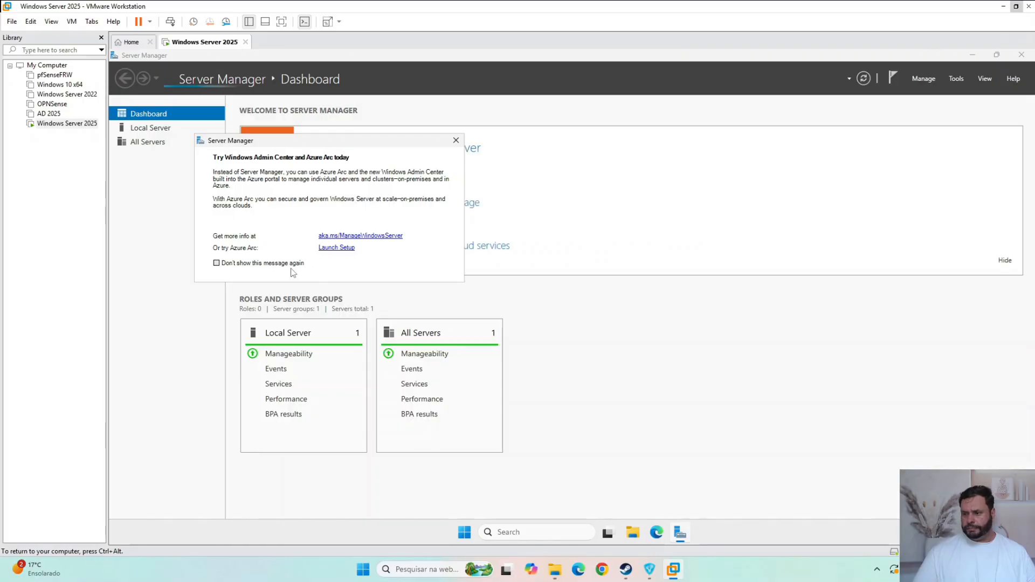
- Dismiss the Windows Admin Center and Azure Arc message for good and open Hyper-V Manager from Windows Tools
left_click(257, 263)
left_click(456, 140)
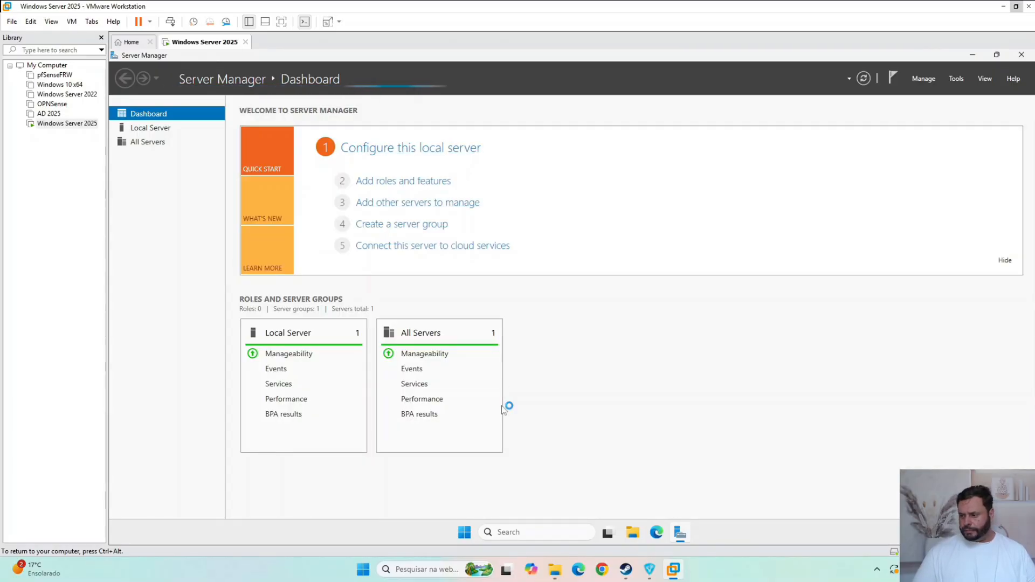
left_click(464, 534)
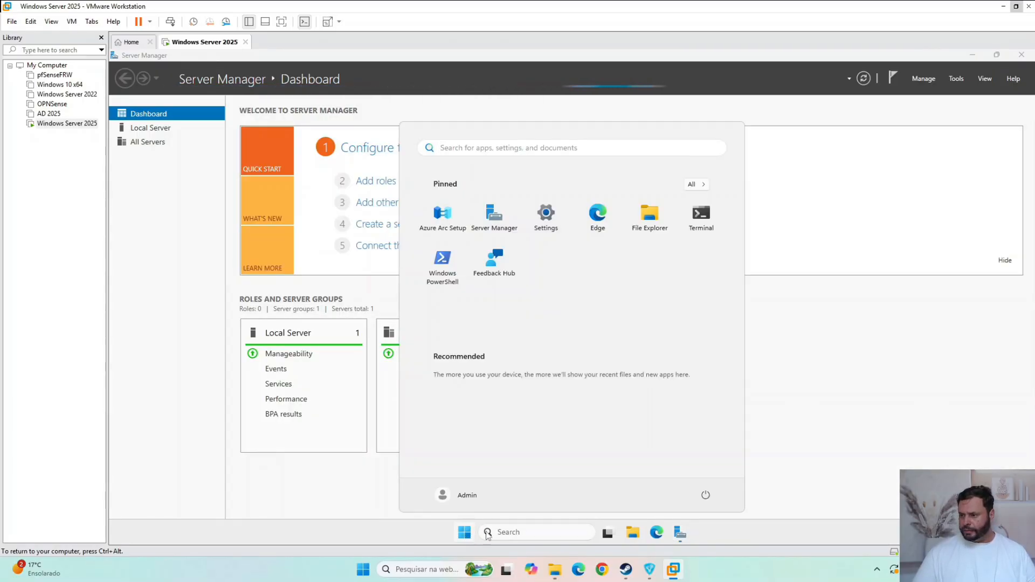
left_click(507, 532)
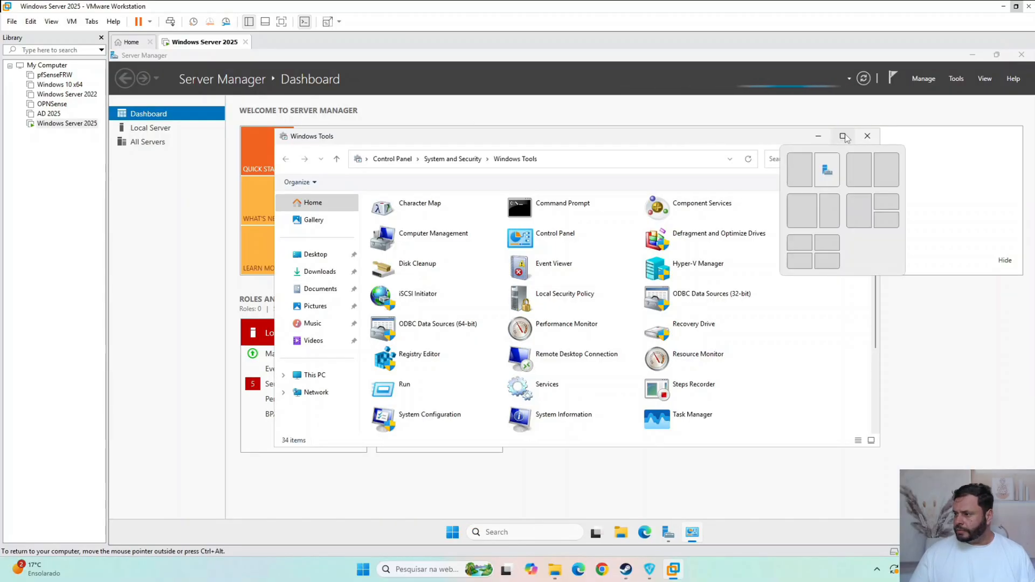
left_click(845, 137)
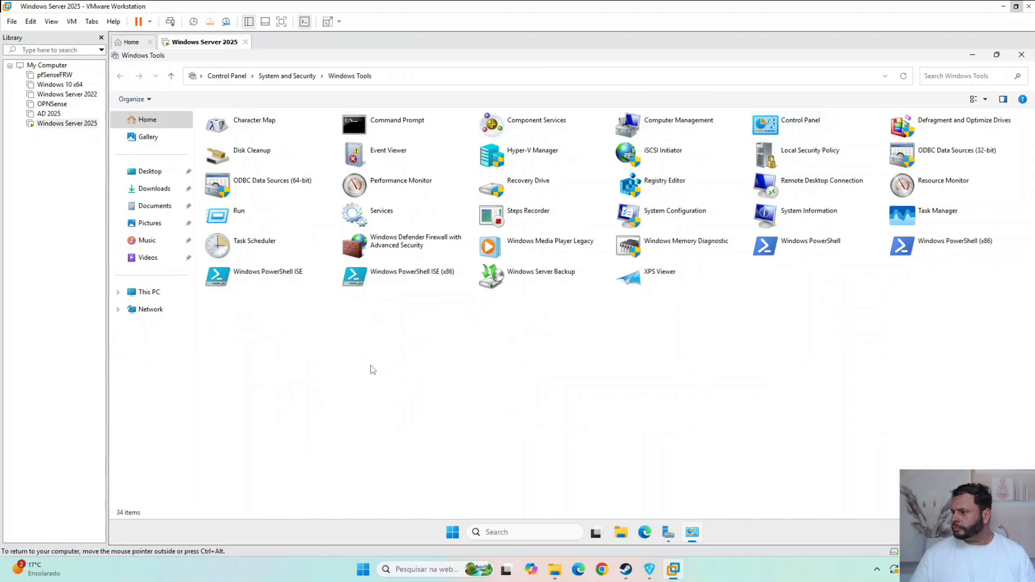
left_click(532, 157)
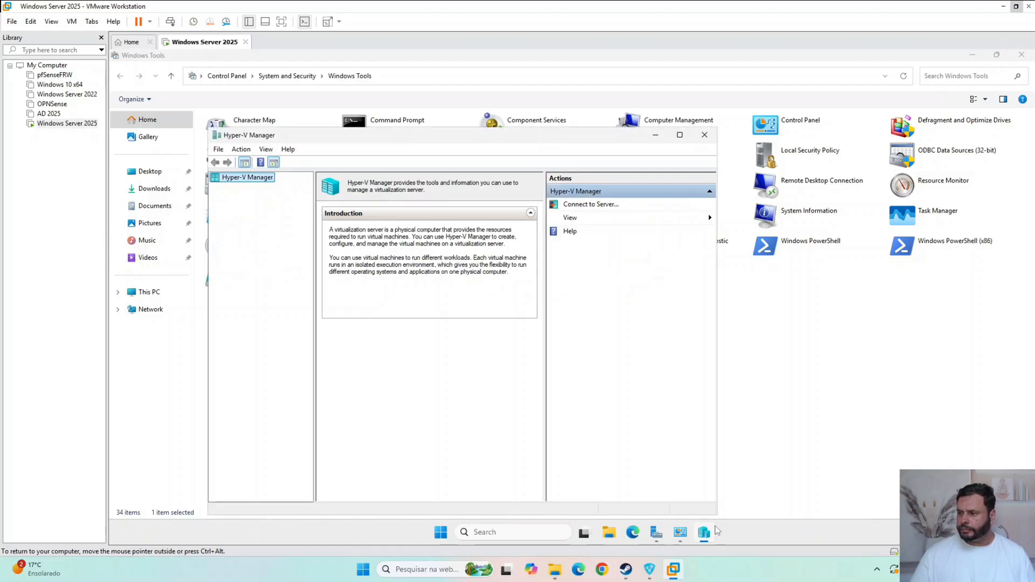
- Pin Hyper-V Manager to the virtual server's taskbar and maximize its window
right_click(706, 537)
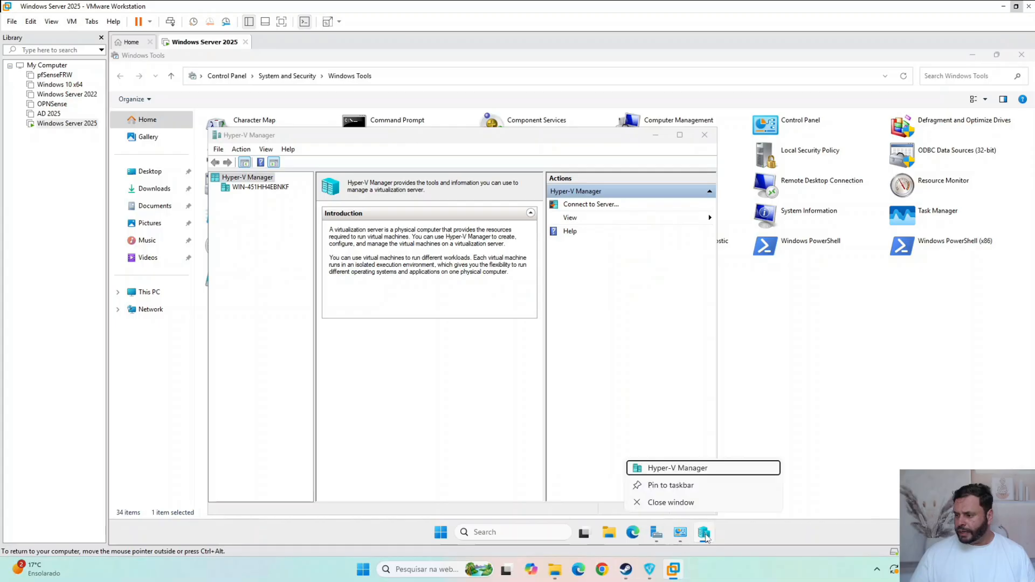
left_click(694, 490)
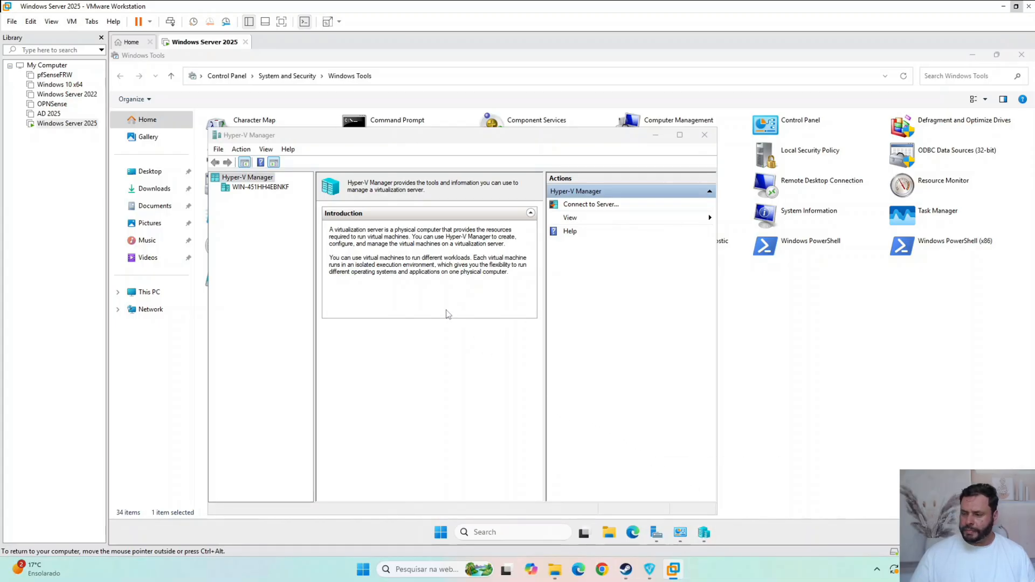
left_click(680, 135)
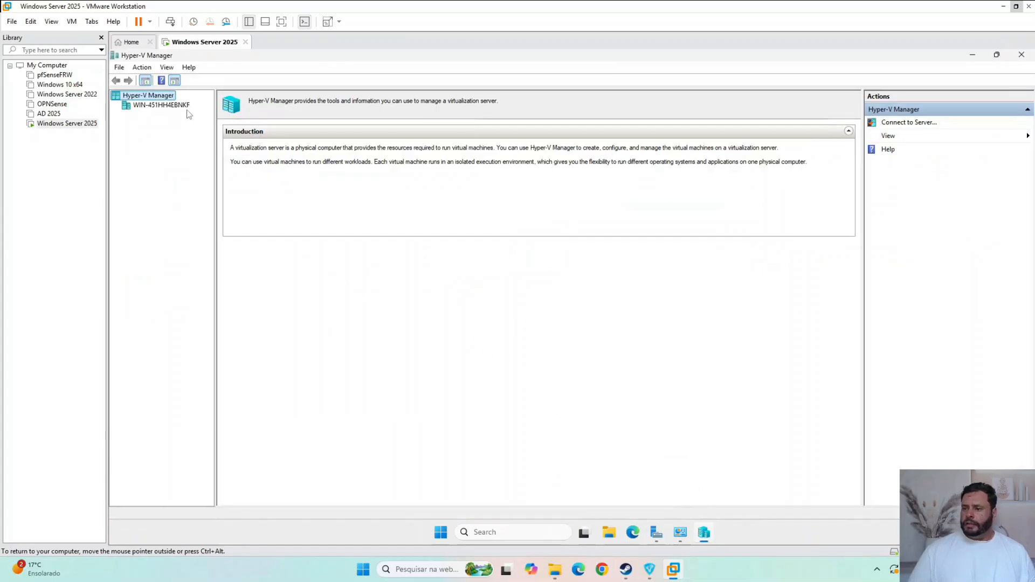
- Open the Virtual Switch Manager for the local server and examine the properties of the Intel 82574L virtual switch
left_click(146, 105)
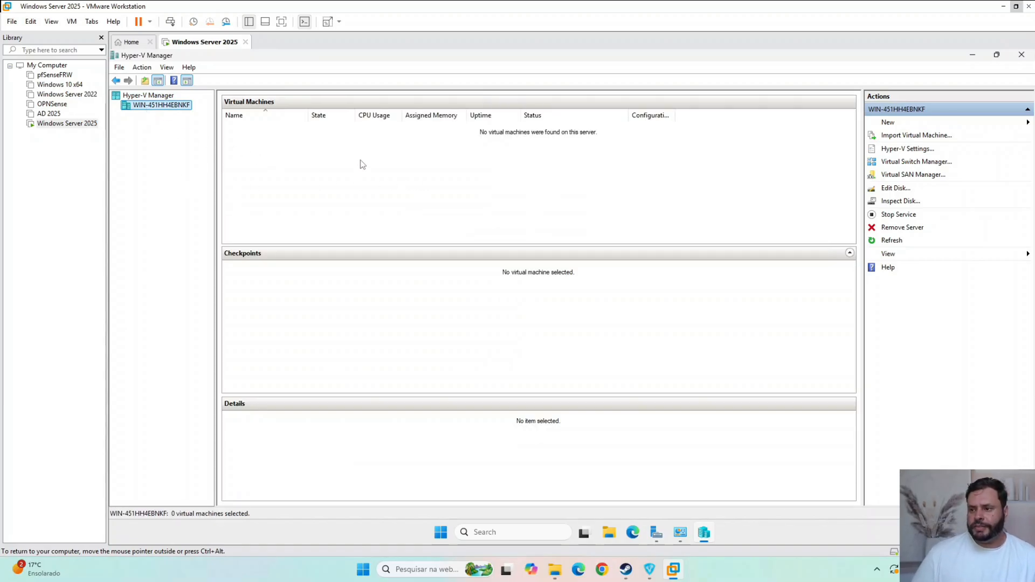
key("ctrl+alt")
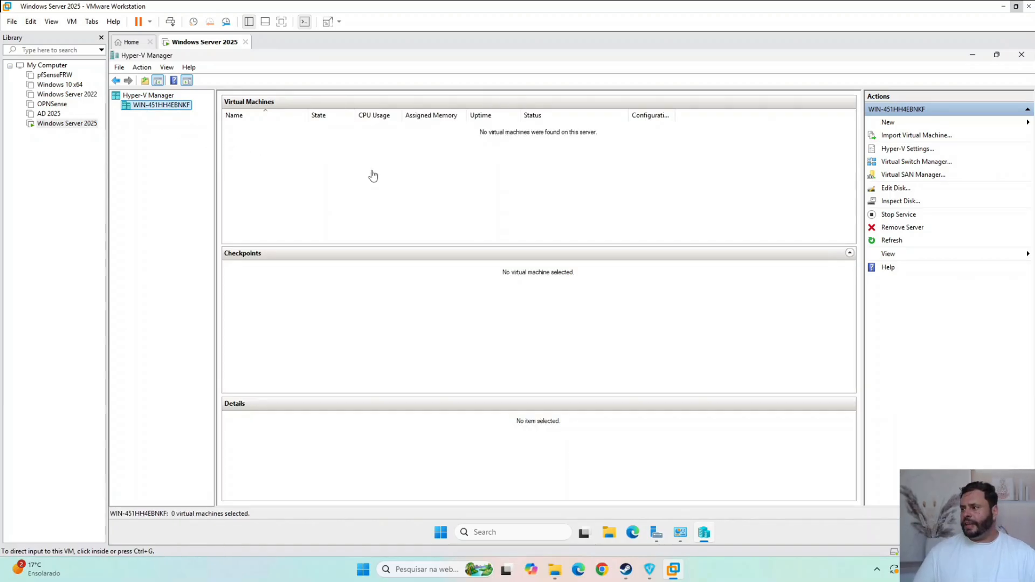
left_click(918, 164)
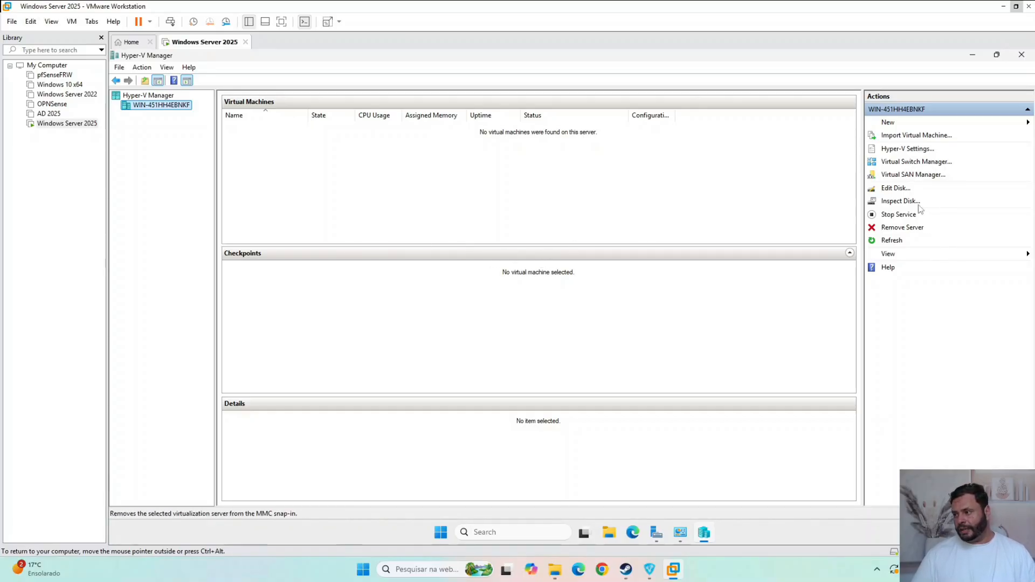
left_click(705, 534)
left_click(705, 534)
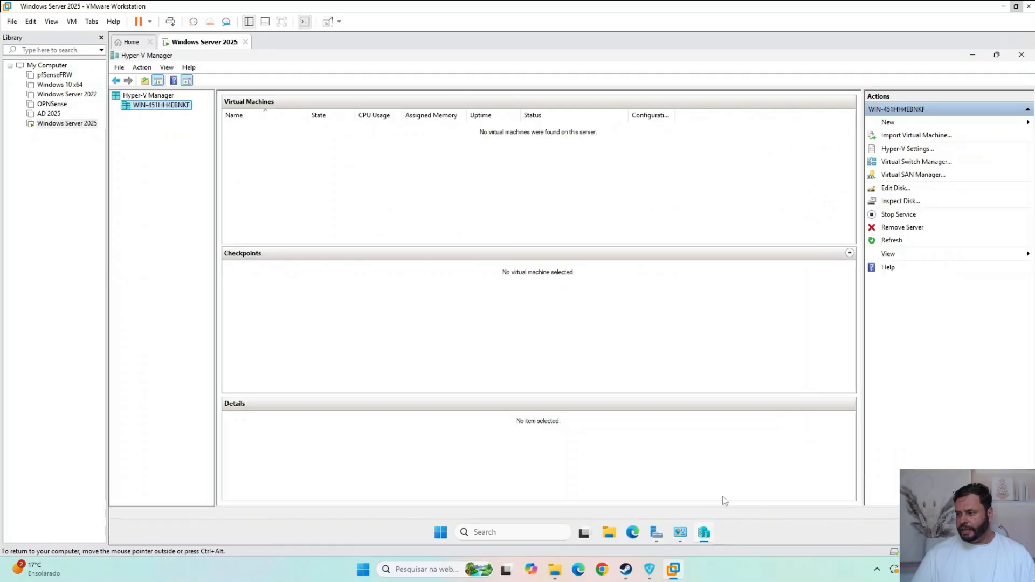
left_click(929, 162)
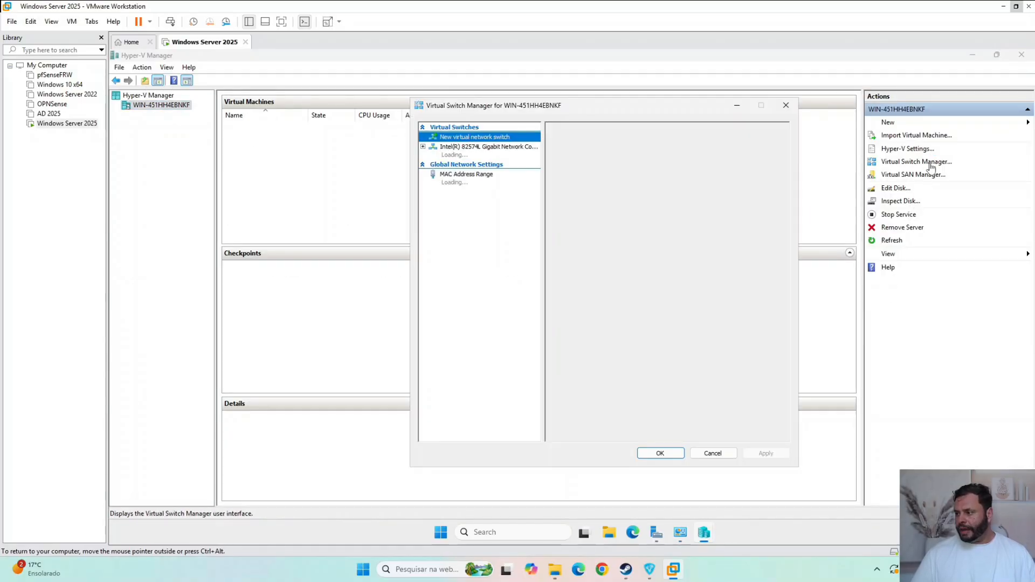
left_click(516, 157)
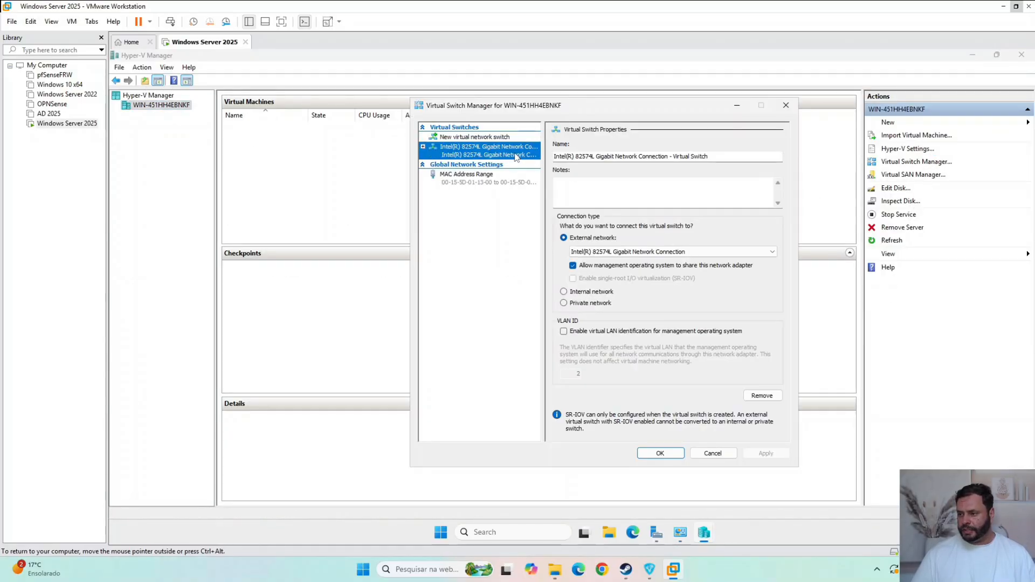
left_click(423, 147)
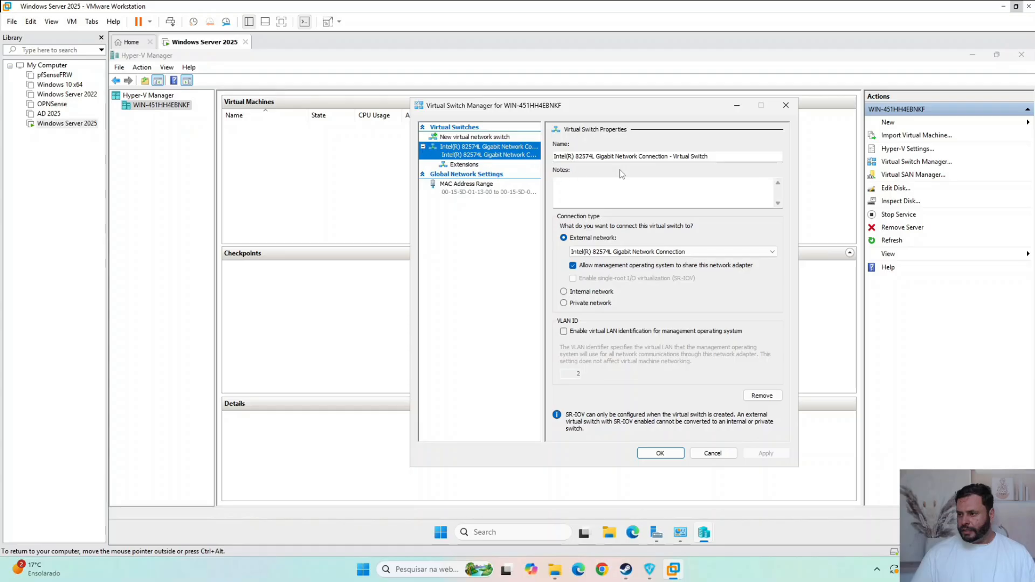
key("Tab")
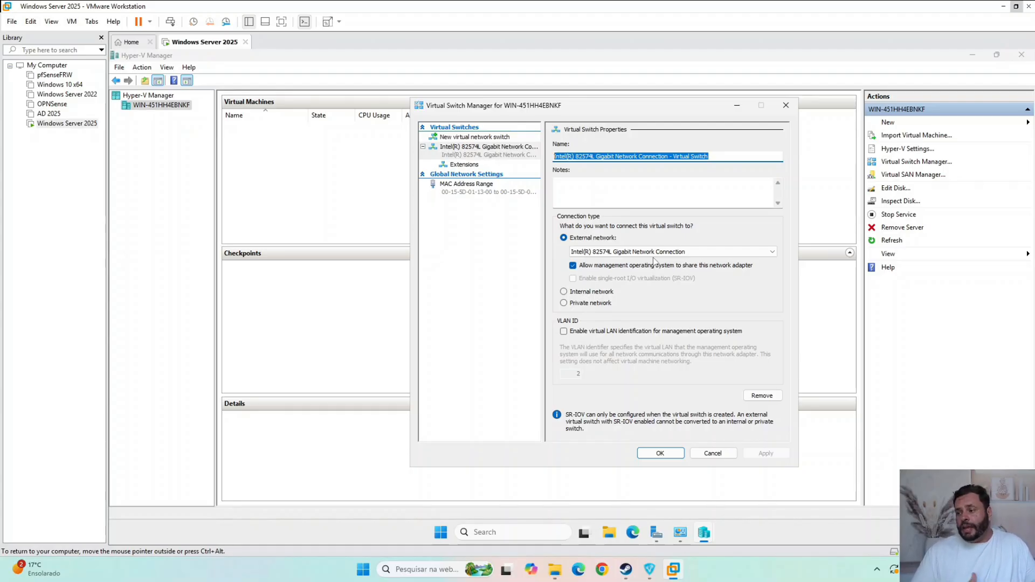
- Cancel the Virtual Switch Manager without changes and keep Hyper-V Manager maximized
key("ctrl+alt")
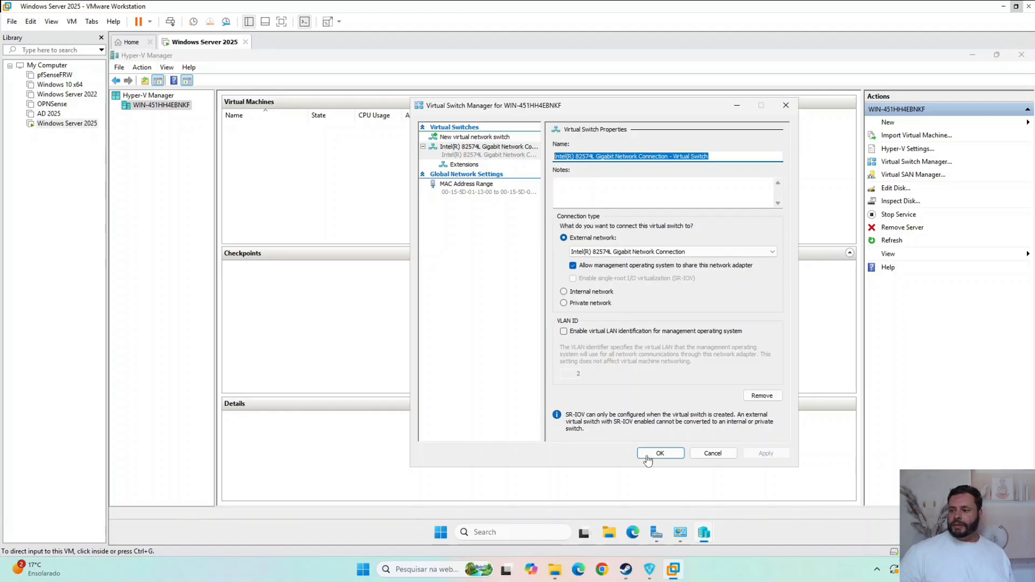
left_click(704, 454)
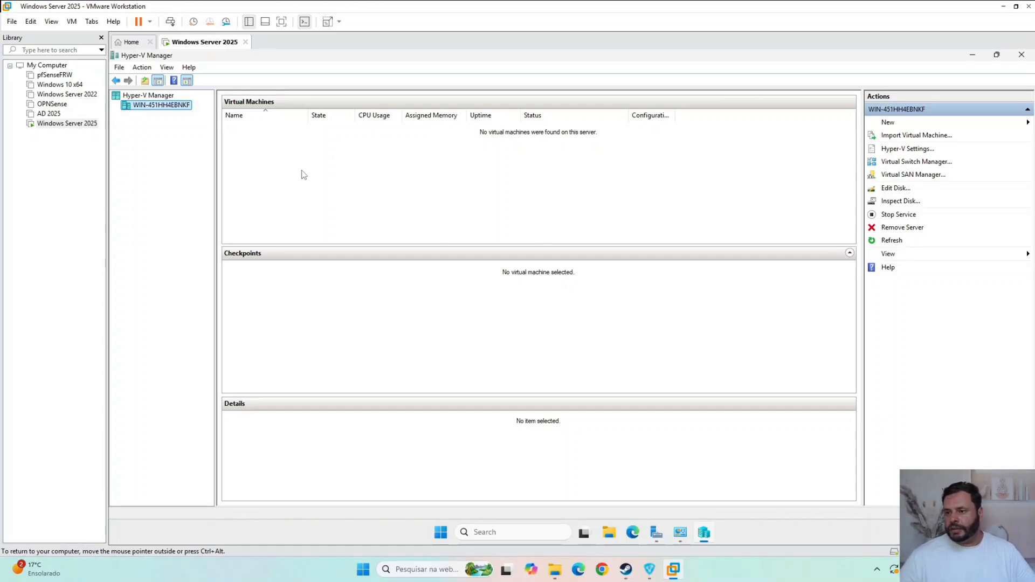
left_click(998, 54)
left_click(680, 135)
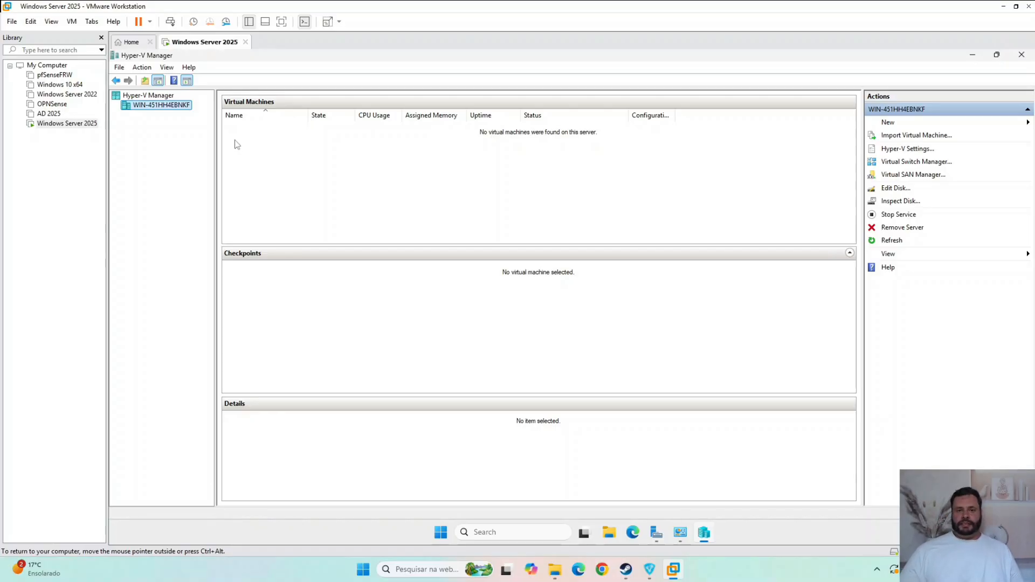
key("ctrl+alt")
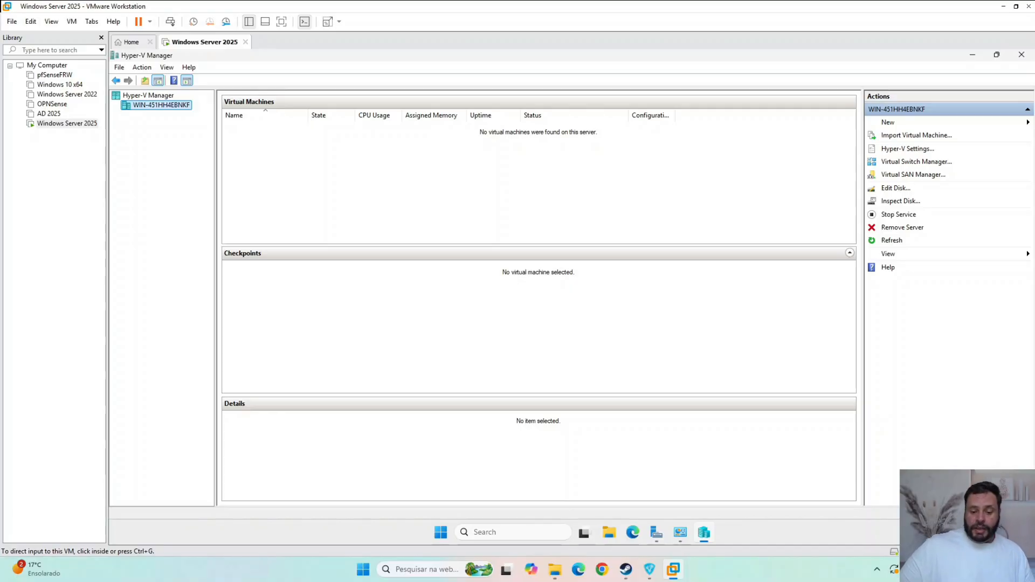
- Start creating a new virtual machine on the local server and name it VM1, keeping the default storage location
left_click(893, 126)
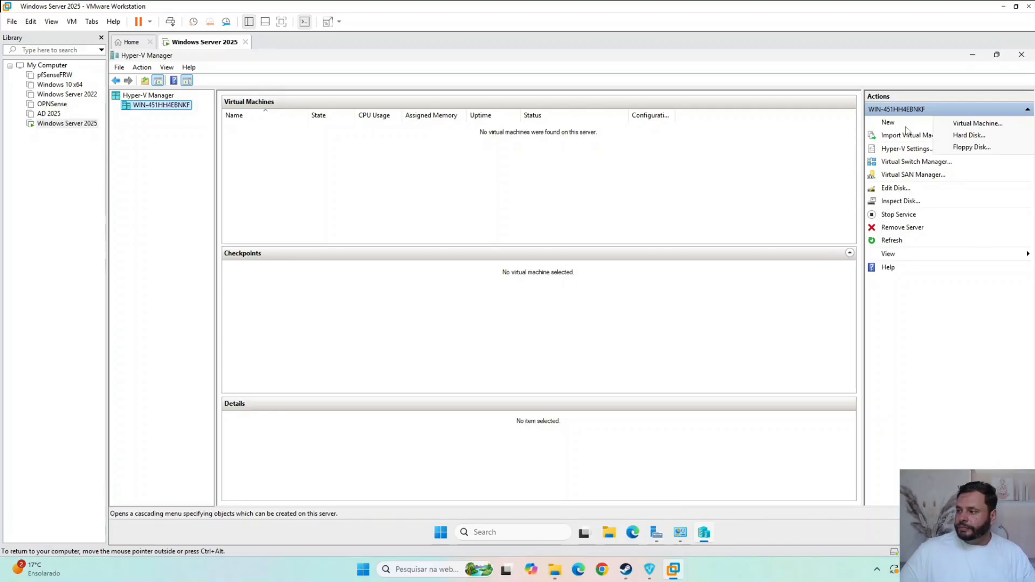
left_click(996, 125)
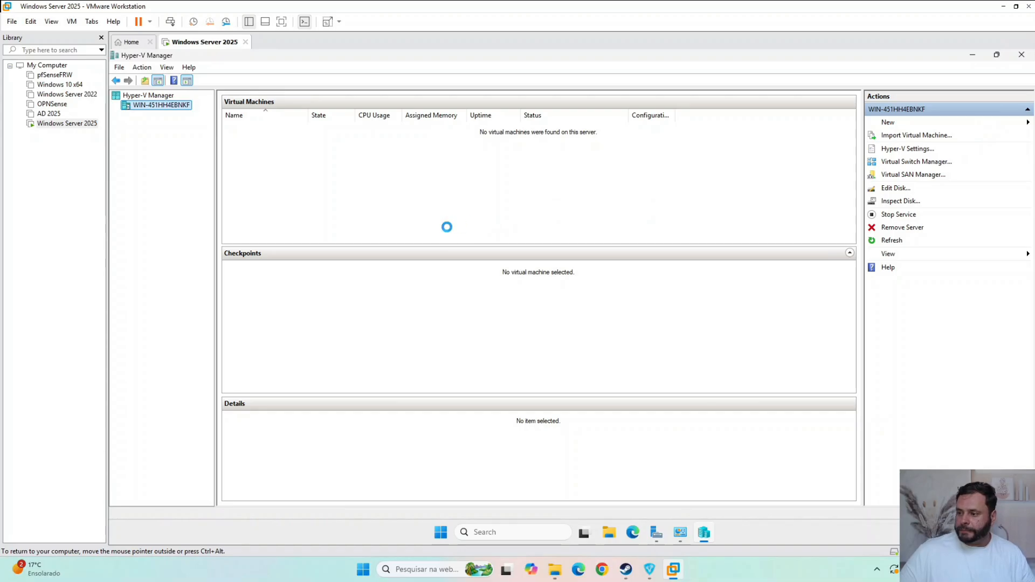
left_click(640, 412)
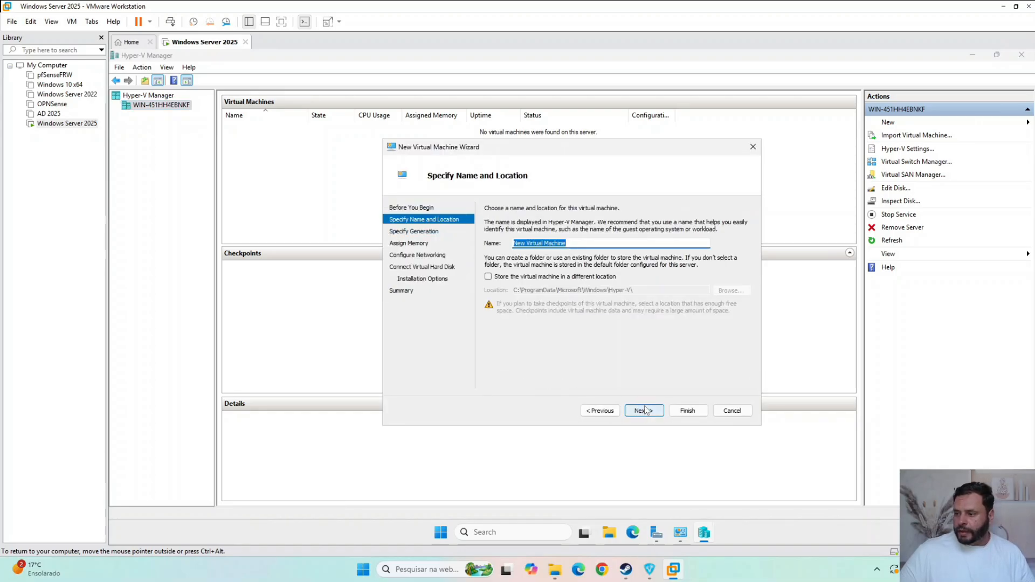
left_click(603, 413)
left_click(634, 412)
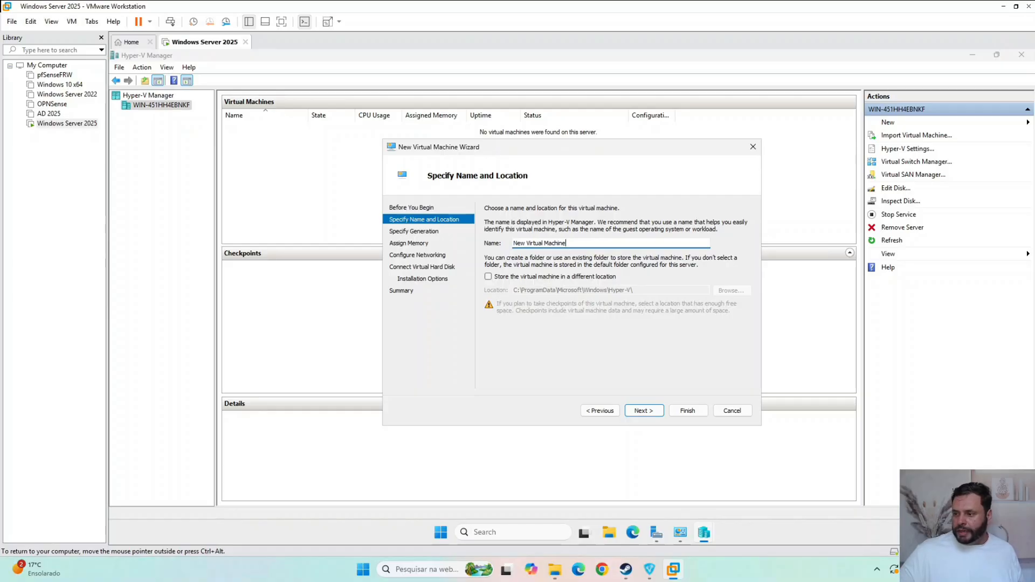
type("Te")
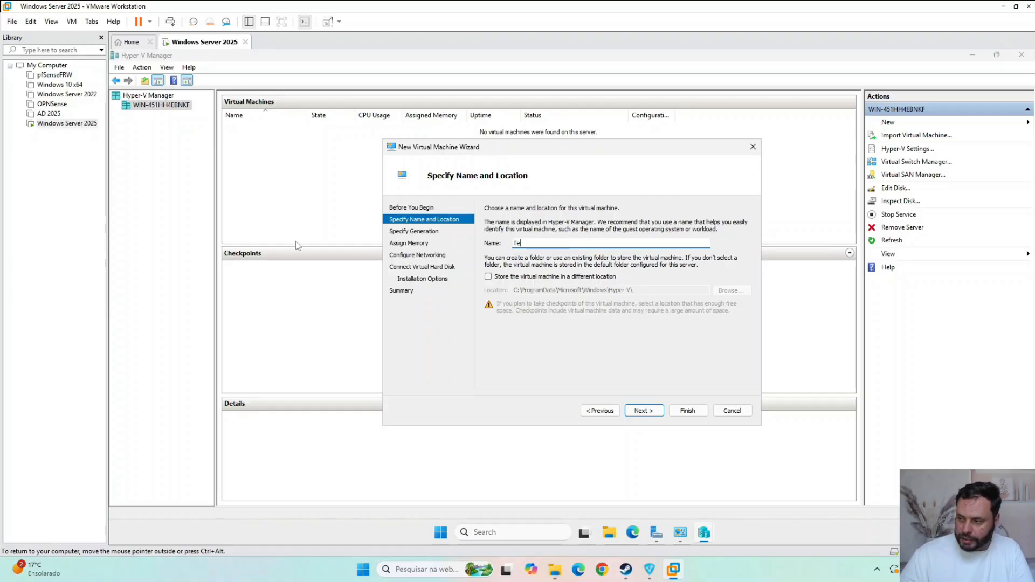
key("BackSpace")
key("BackSpace")
type("VM1")
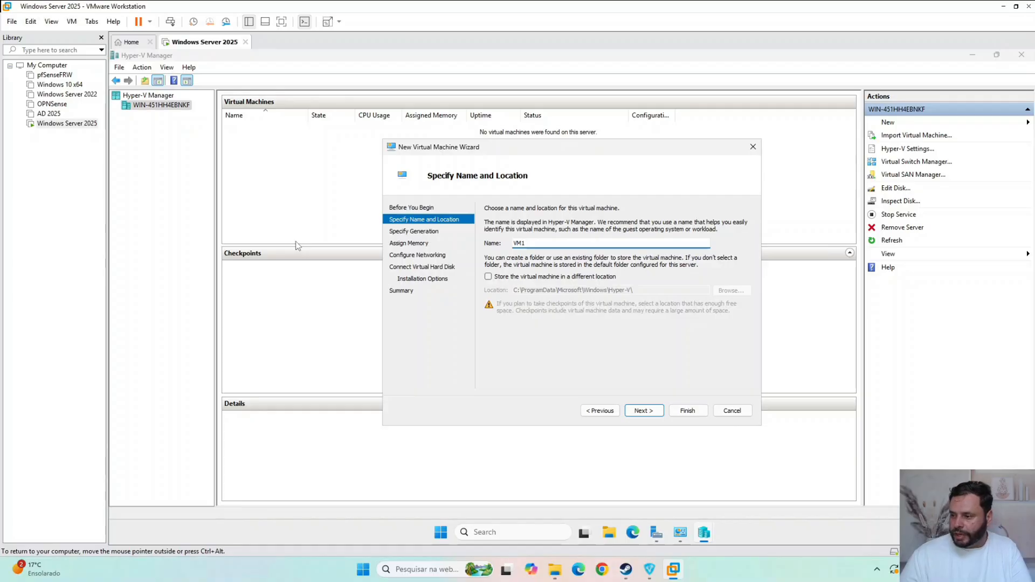
key("Return")
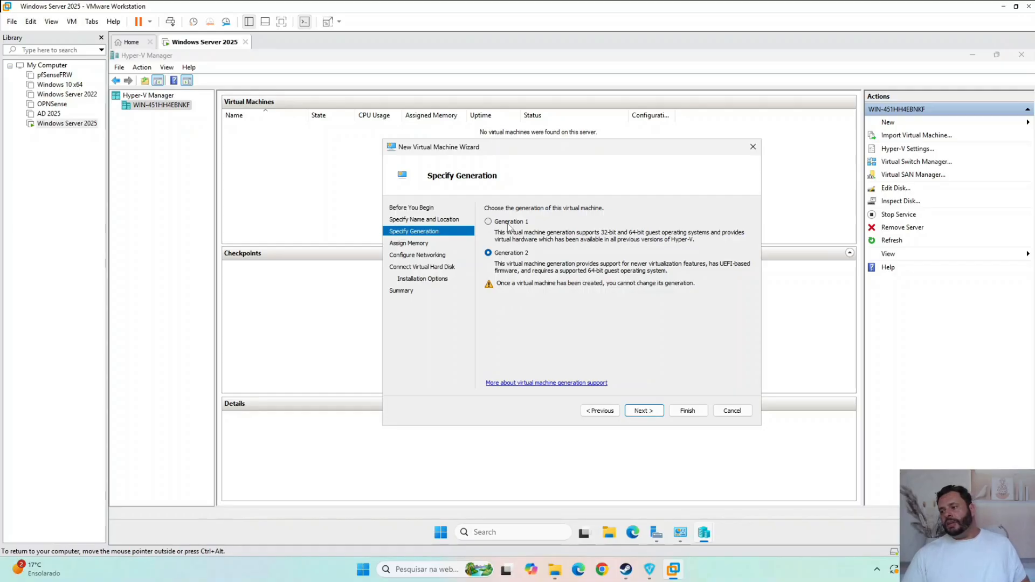
- Choose Generation 2 for the virtual machine and accept 4096 MB of startup memory without Dynamic Memory
left_click(489, 222)
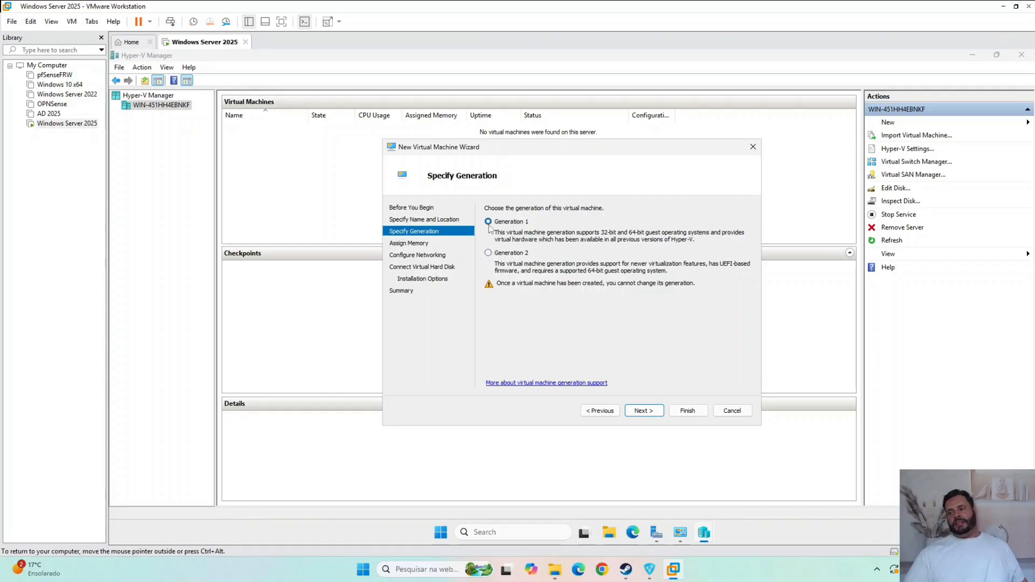
left_click(489, 254)
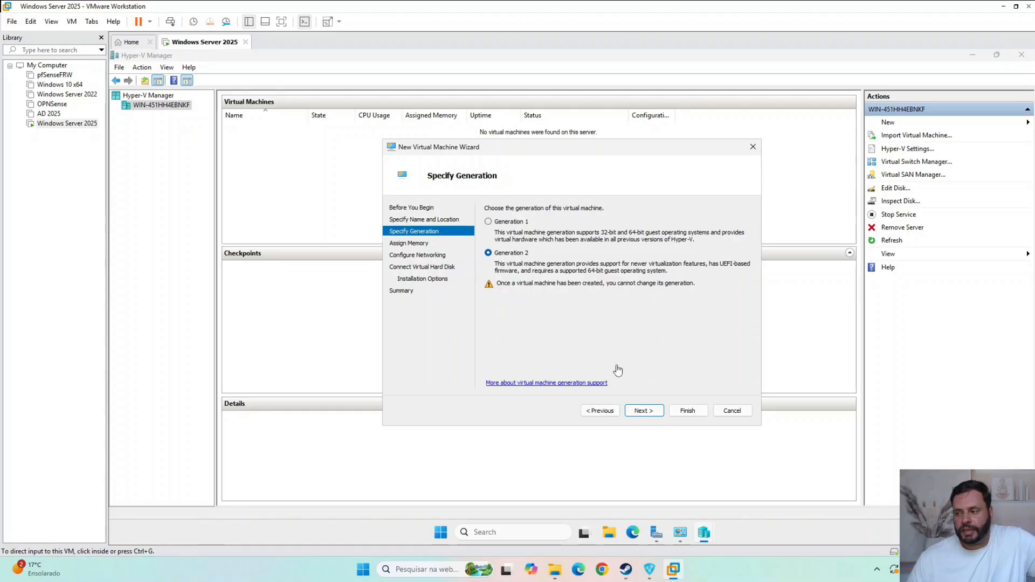
left_click(653, 413)
left_click(650, 414)
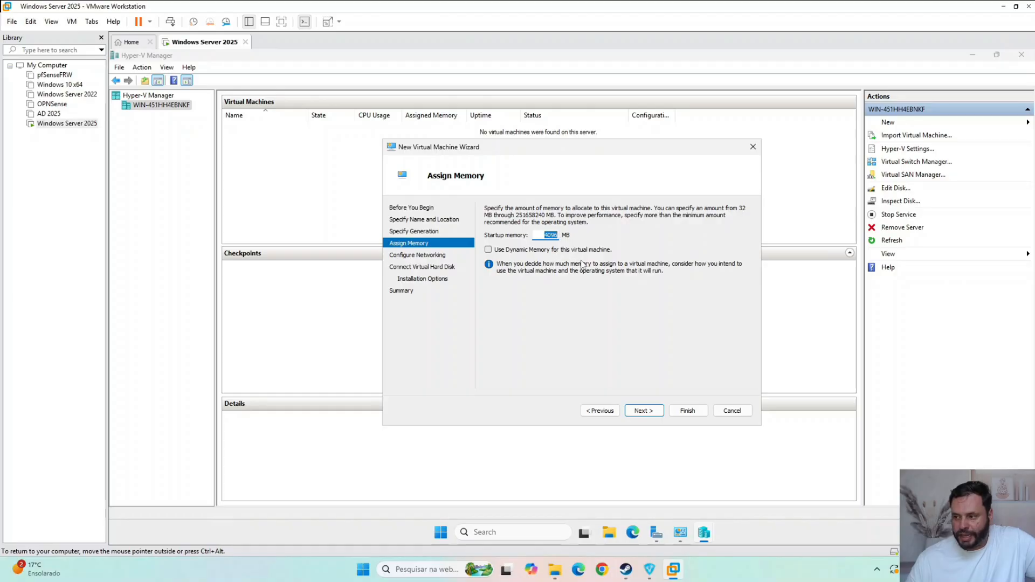
left_click(645, 412)
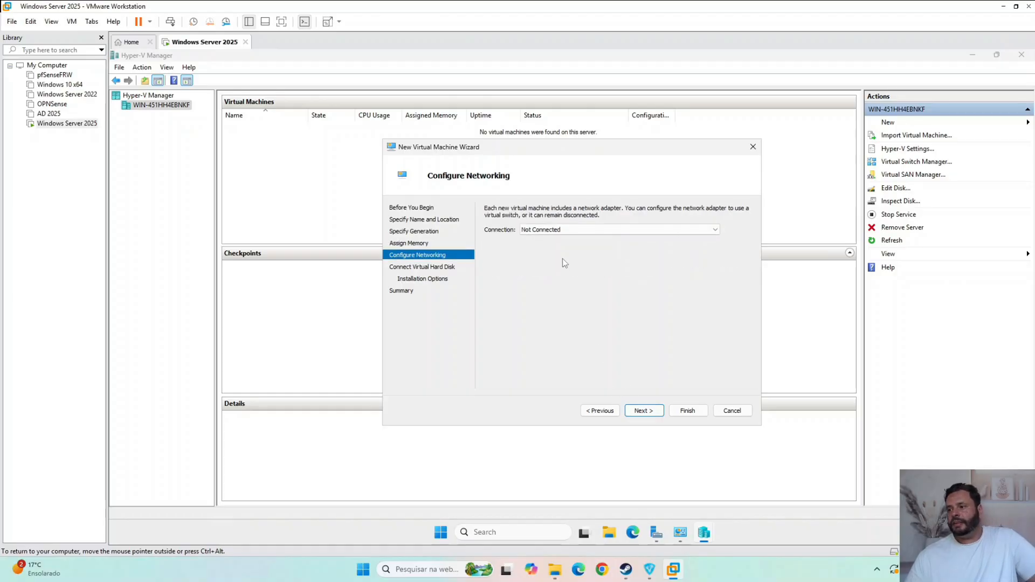
- Set the virtual machine's network connection to Not Connected and continue to the virtual hard disk settings
left_click(566, 231)
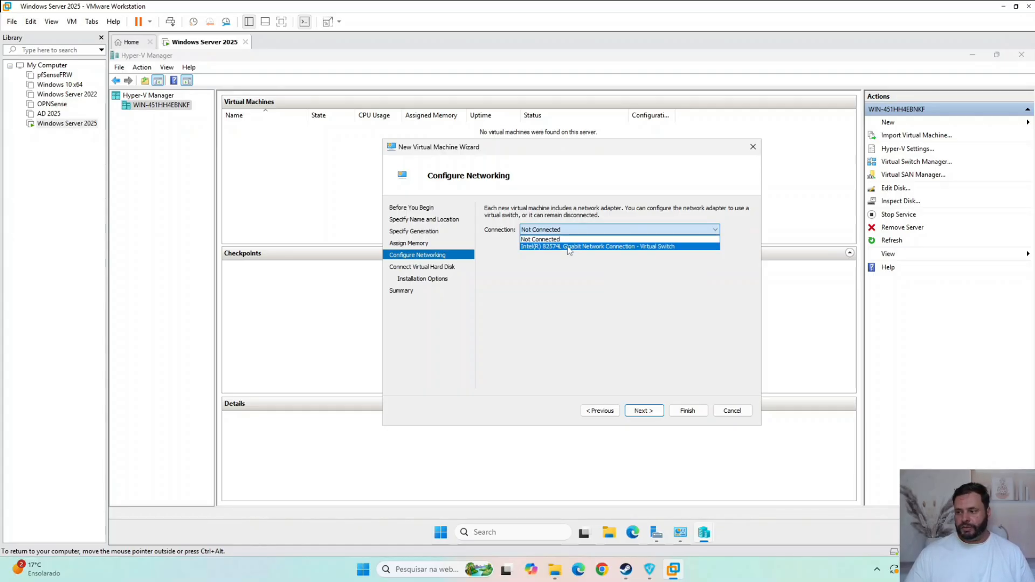
left_click(569, 247)
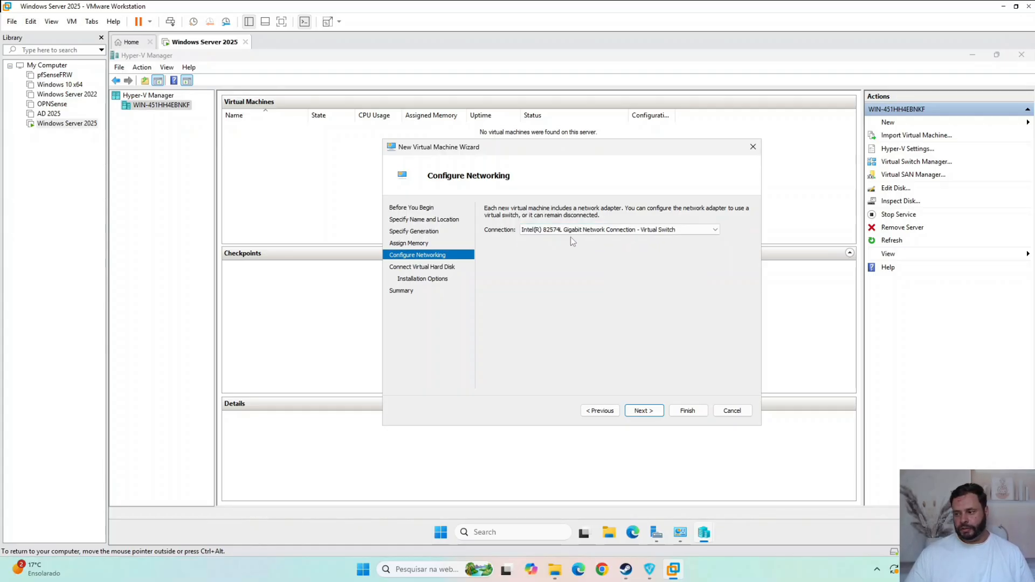
left_click(572, 230)
left_click(572, 239)
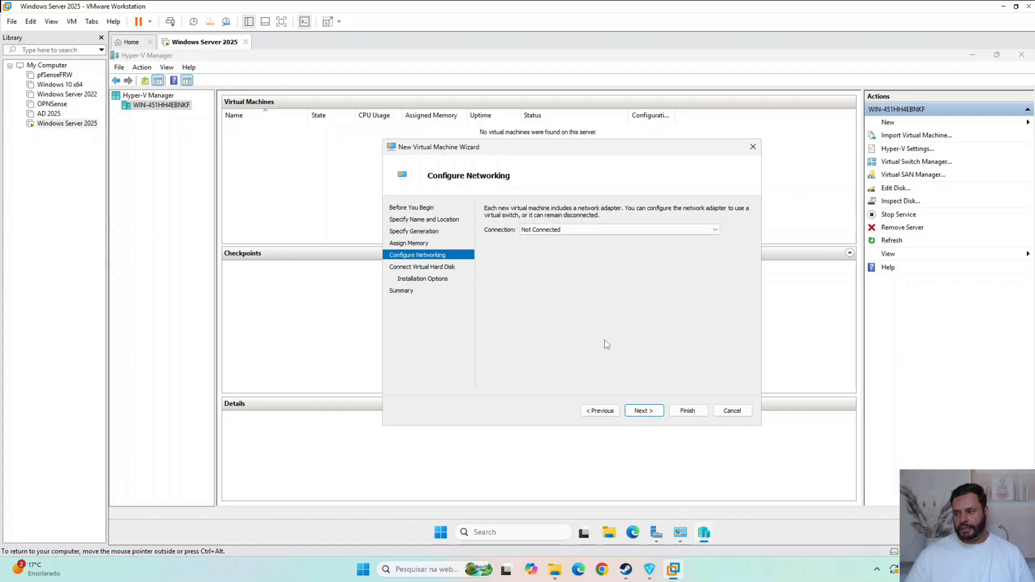
left_click(654, 411)
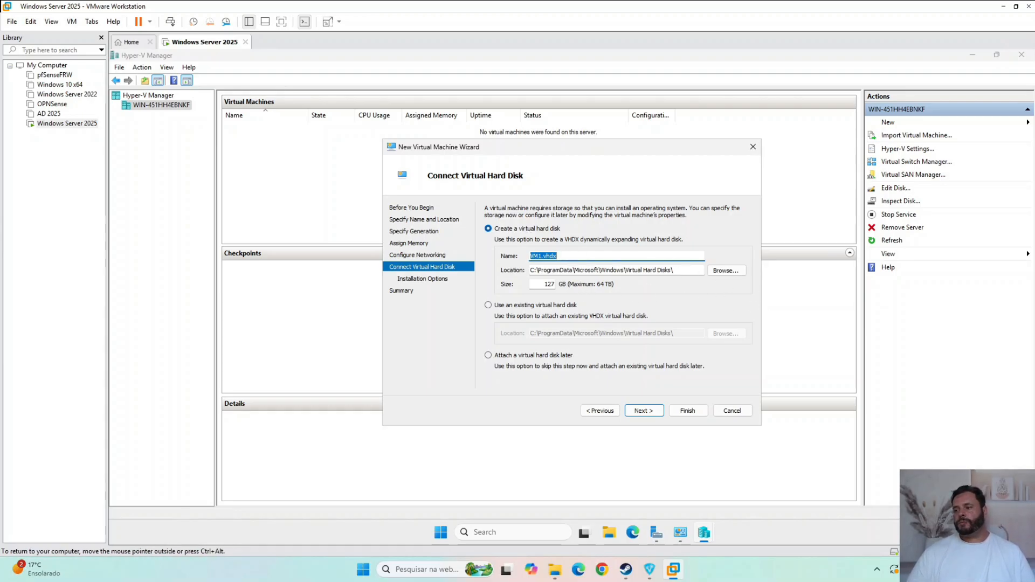
left_click(585, 256)
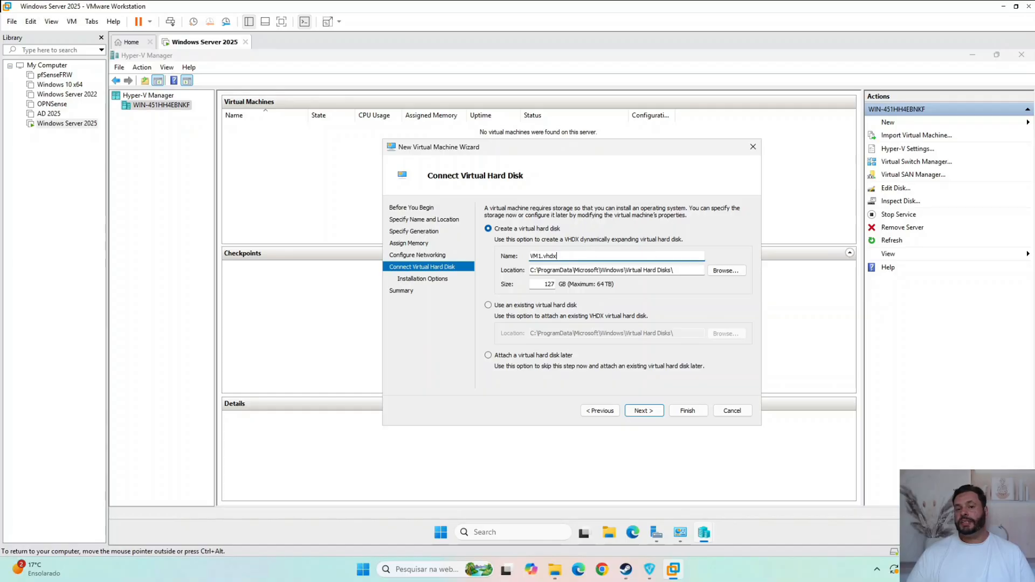
left_click(738, 273)
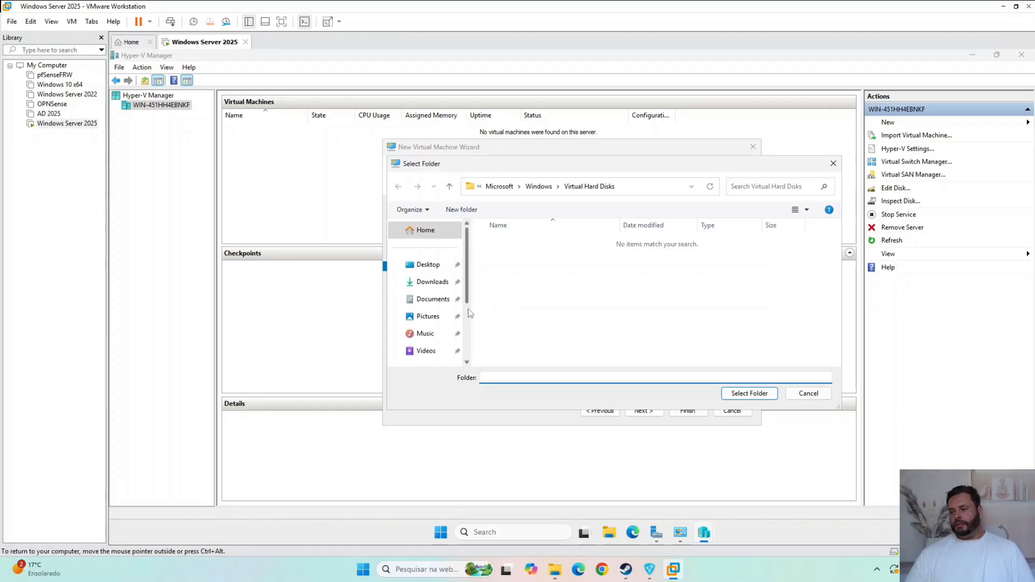
scroll(468, 313, "down", 2)
left_click(427, 295)
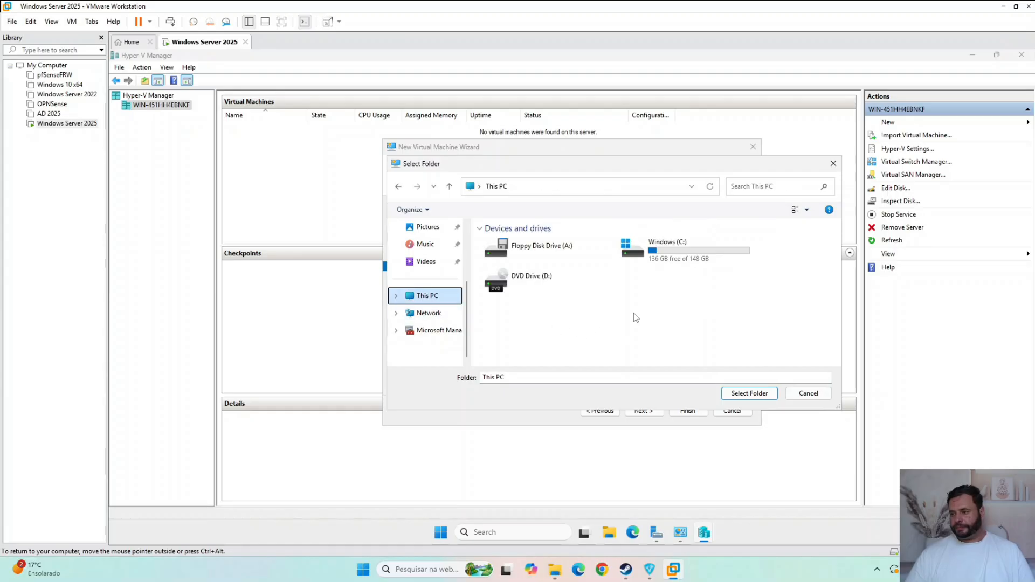
left_click(809, 394)
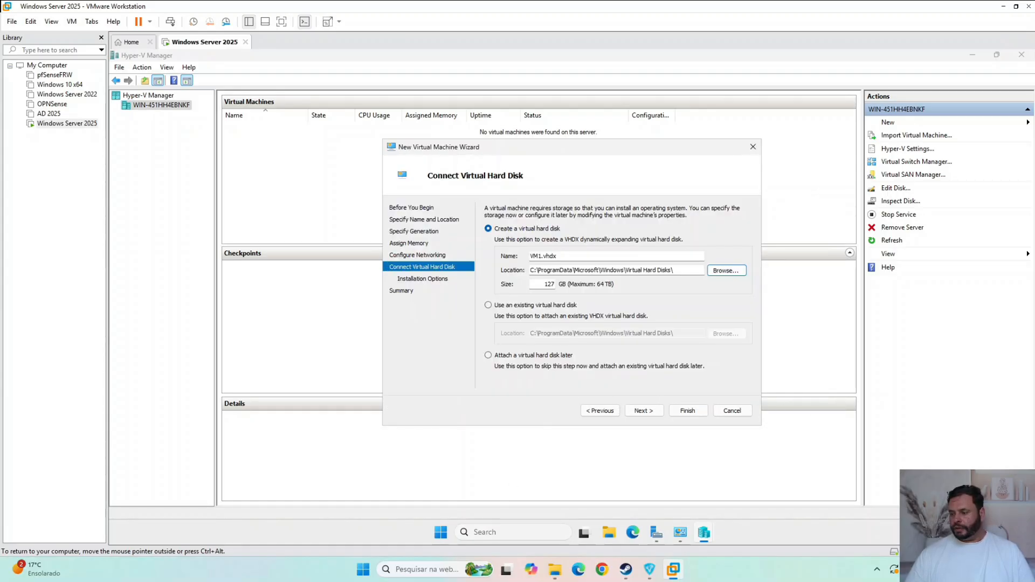
- Open Disk Management on the virtual server, bring Disk 0 online and close the tool
right_click(440, 533)
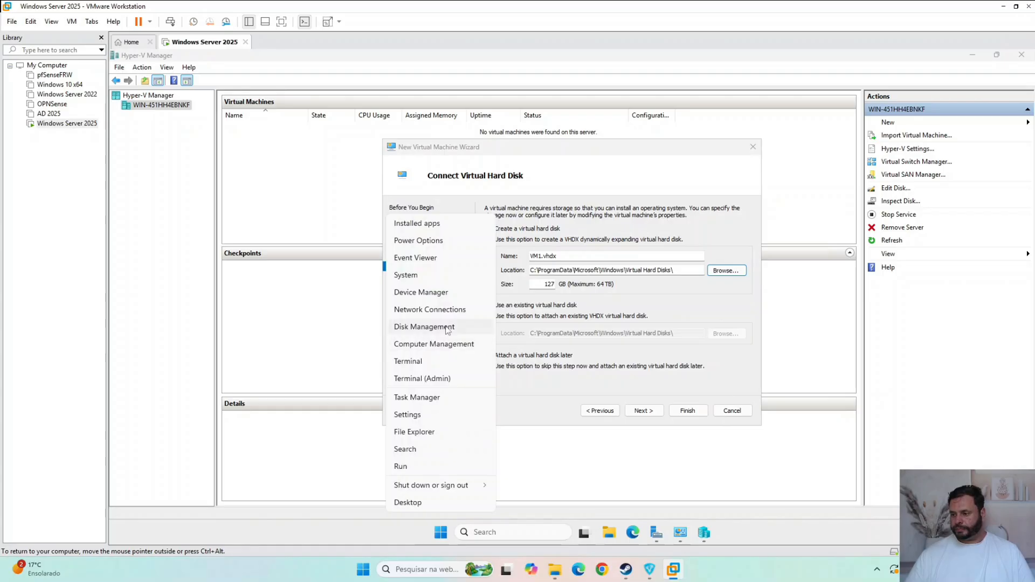
left_click(447, 327)
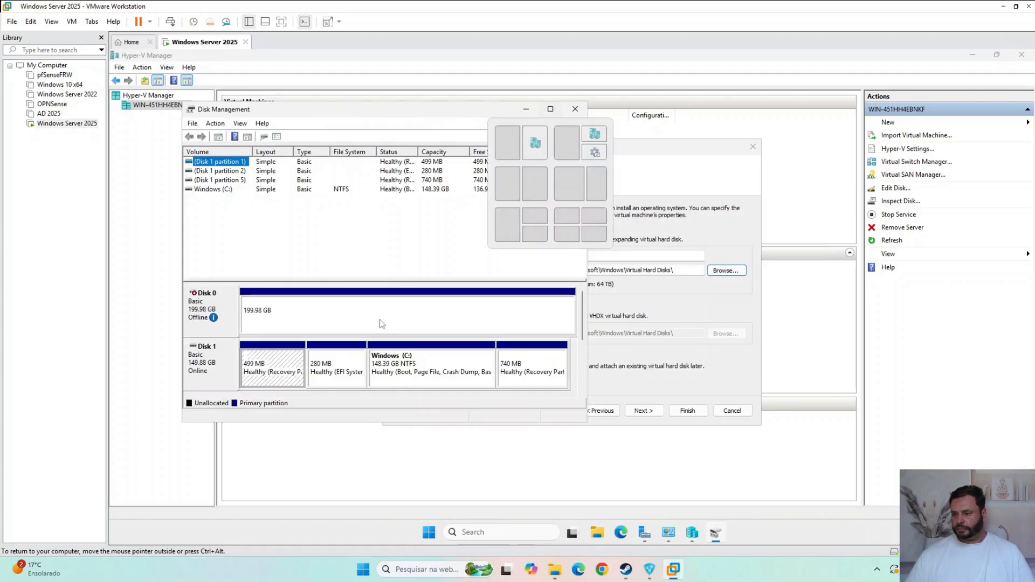
left_click(275, 316)
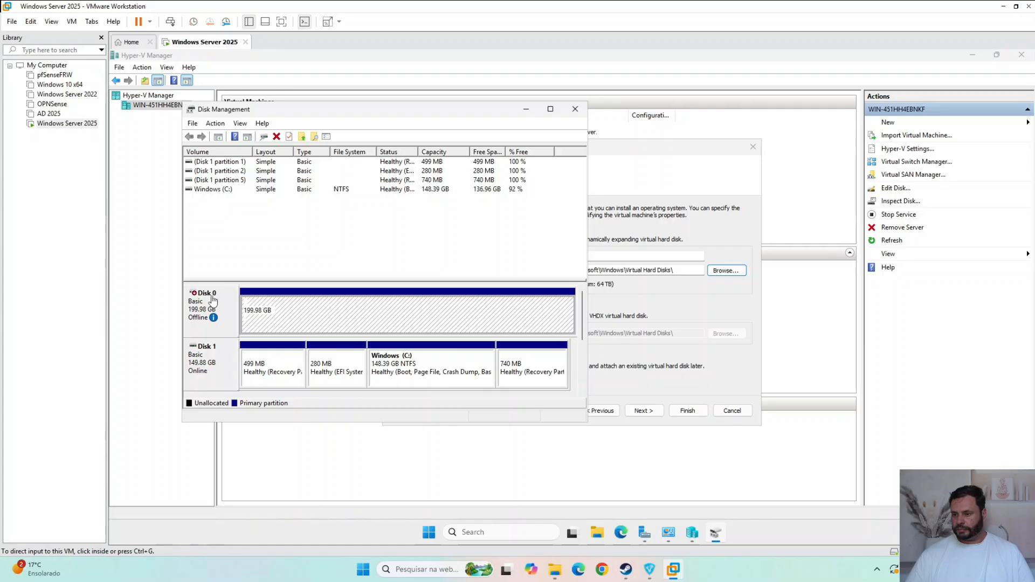
right_click(294, 306)
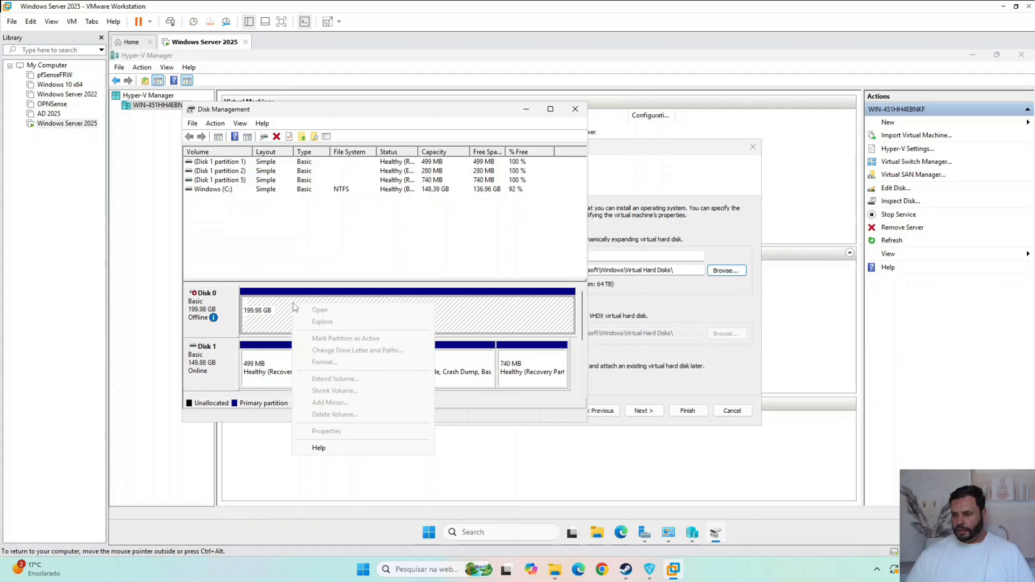
right_click(202, 309)
left_click(244, 318)
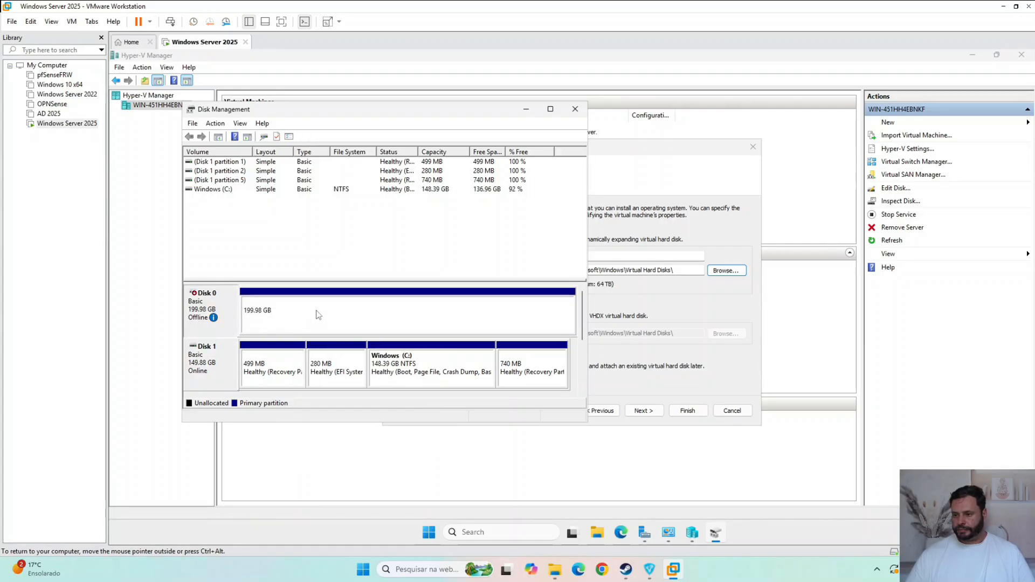
right_click(314, 314)
right_click(285, 312)
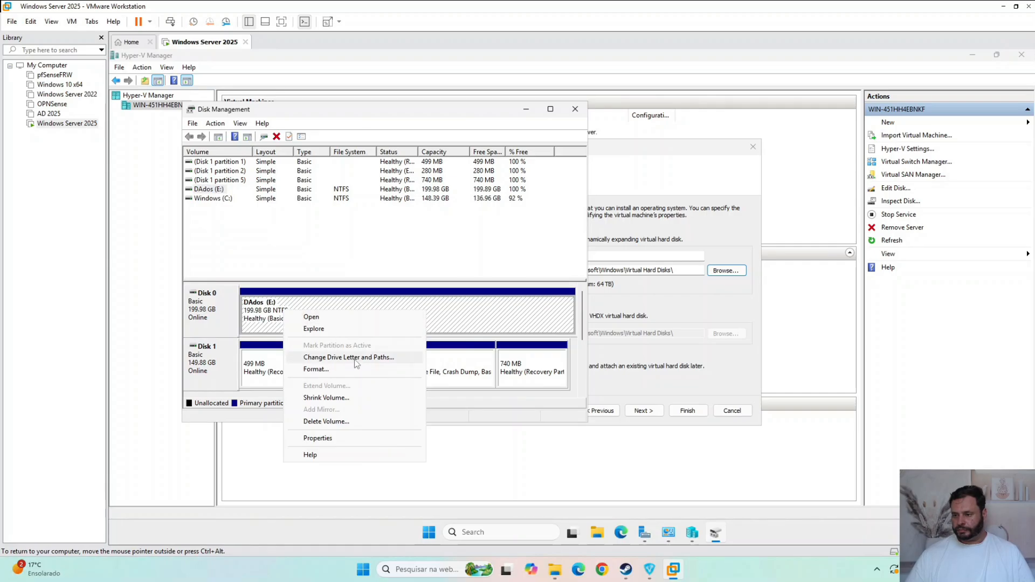
left_click(455, 320)
right_click(462, 314)
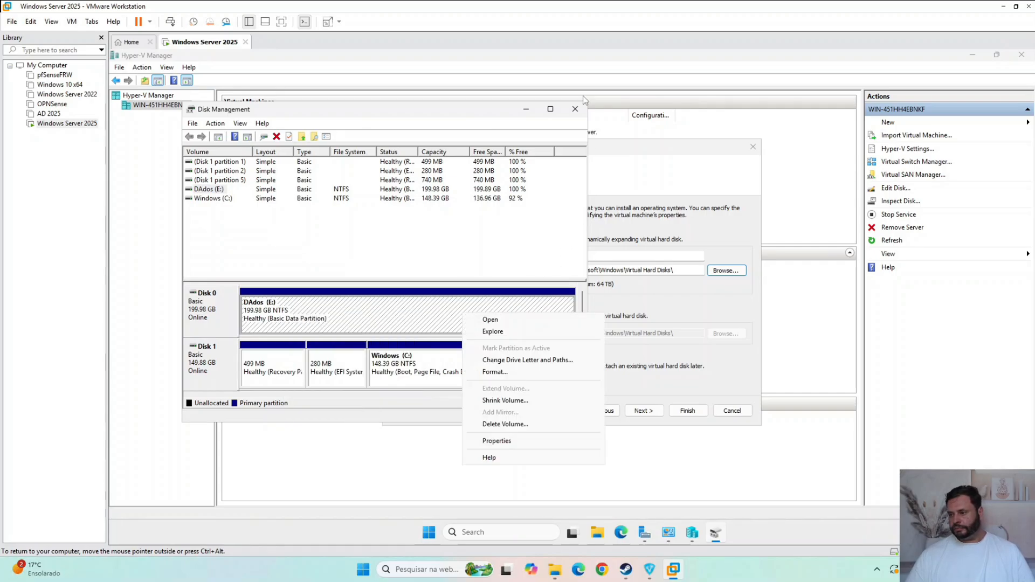
left_click(574, 109)
- Set the storage location of VM1's new virtual hard disk to the VHDs folder on the DAdos (E:) drive
left_click(603, 412)
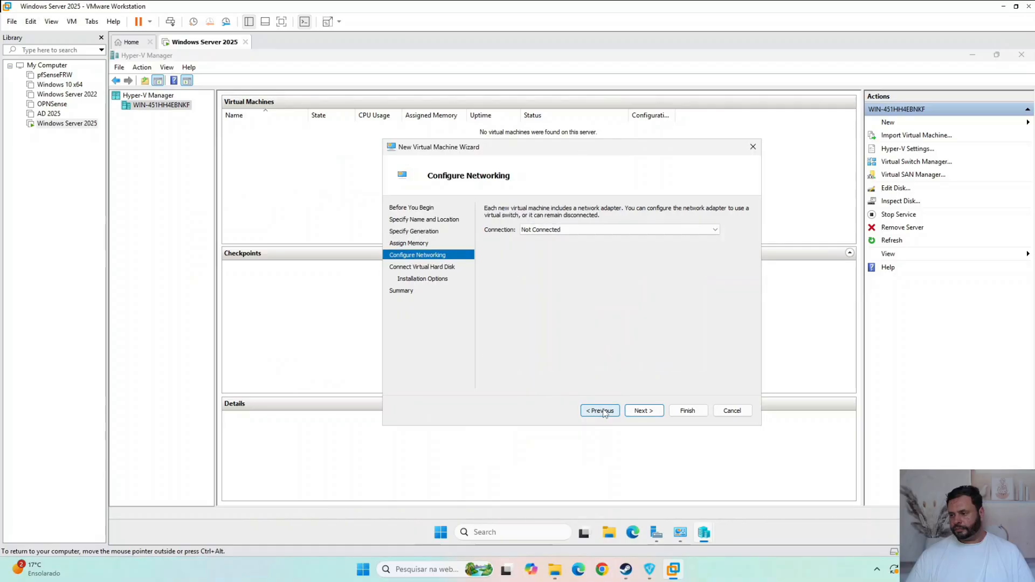
left_click(629, 414)
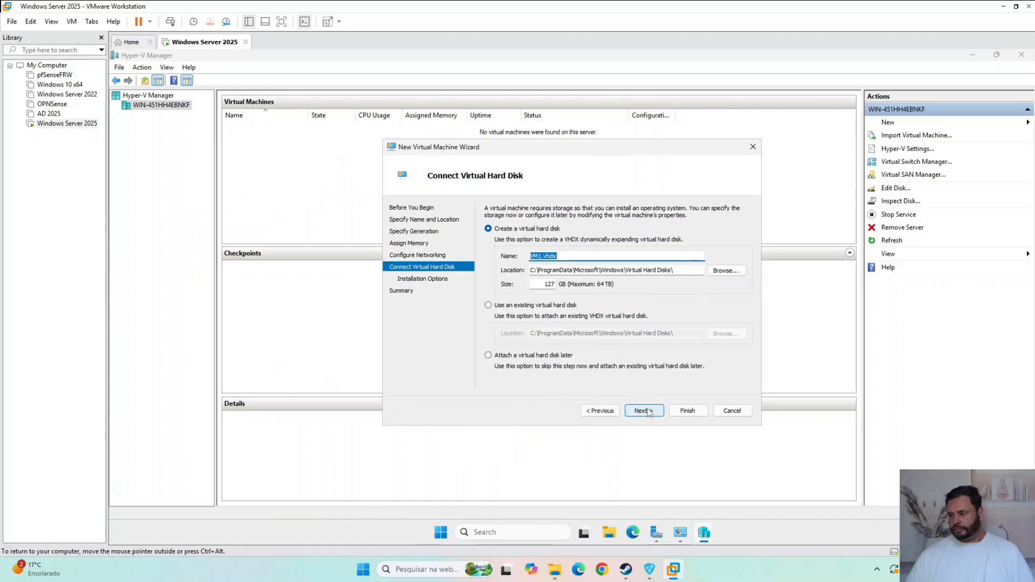
left_click(721, 271)
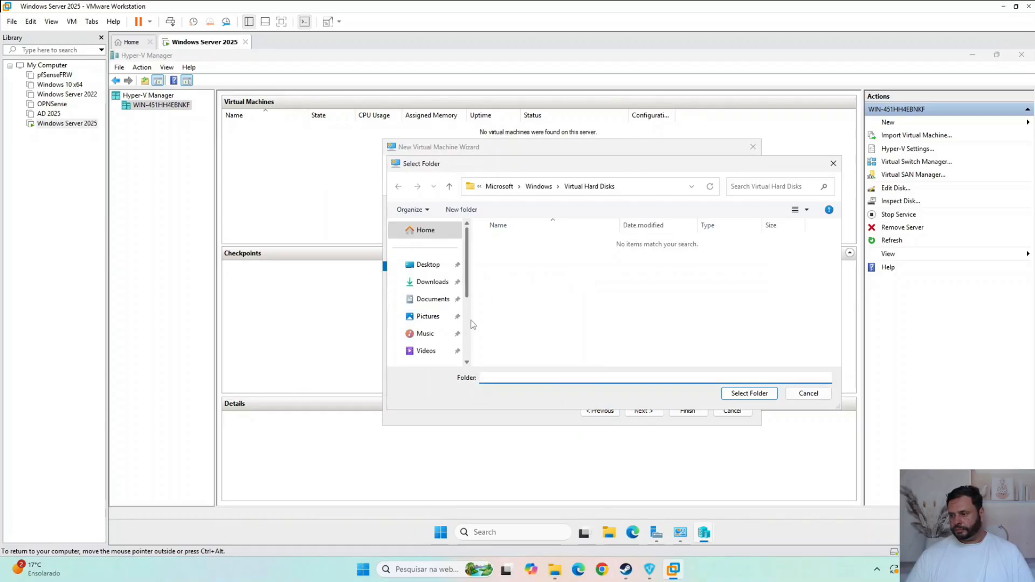
scroll(473, 324, "down", 3)
left_click(432, 297)
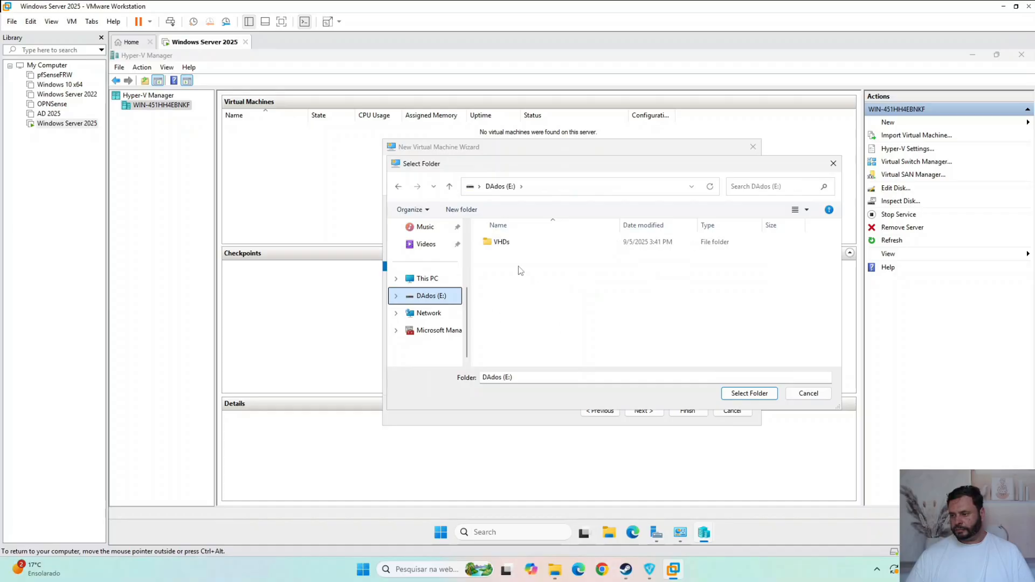
double_click(506, 245)
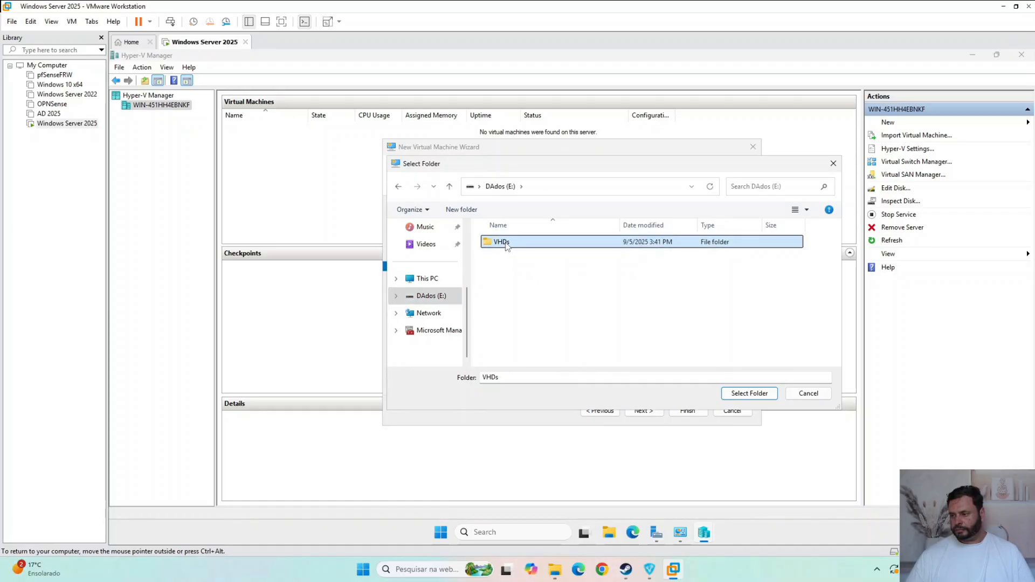
left_click(752, 394)
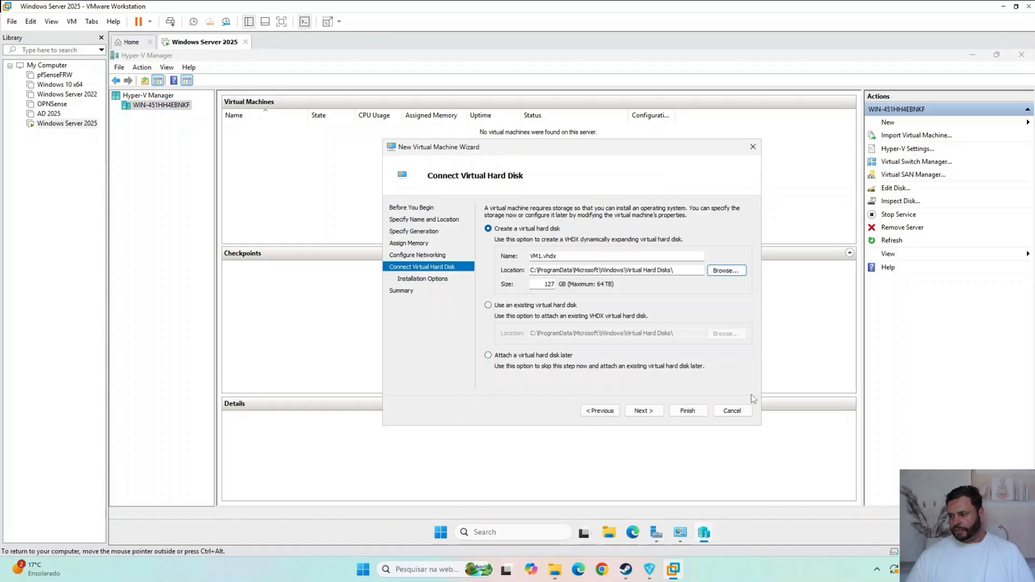
- Keep VM1.vhdx as the virtual hard disk name, set its size to 60 GB and continue to the installation options
left_click(567, 271)
left_click(567, 256)
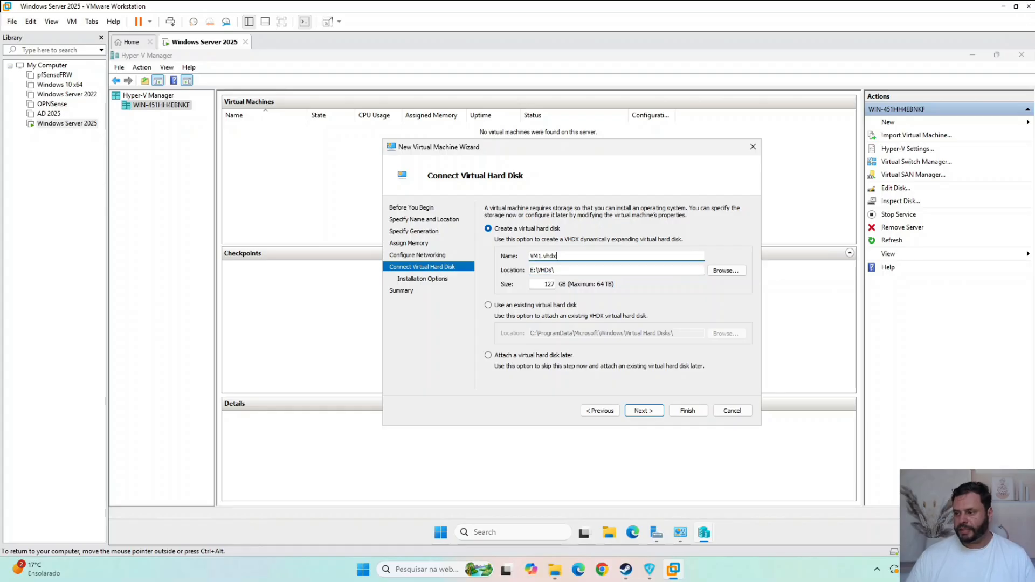
left_click_drag(568, 257, 418, 249)
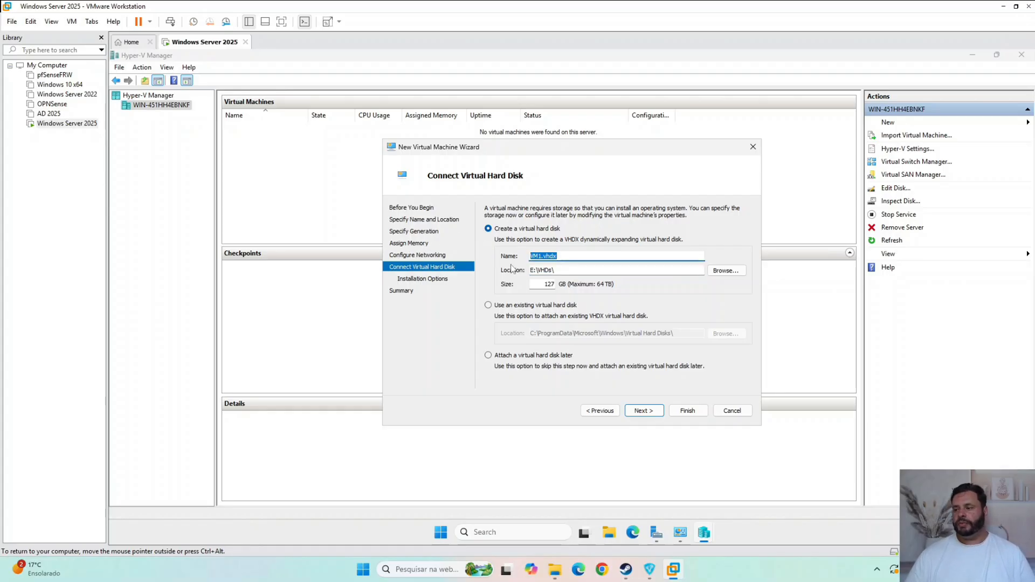
left_click_drag(541, 285, 580, 288)
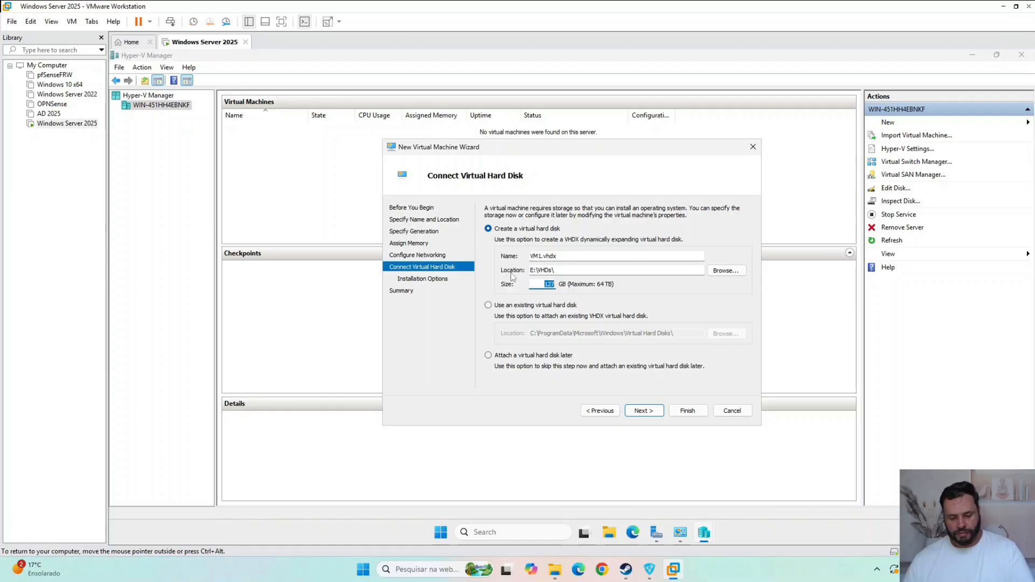
type("60")
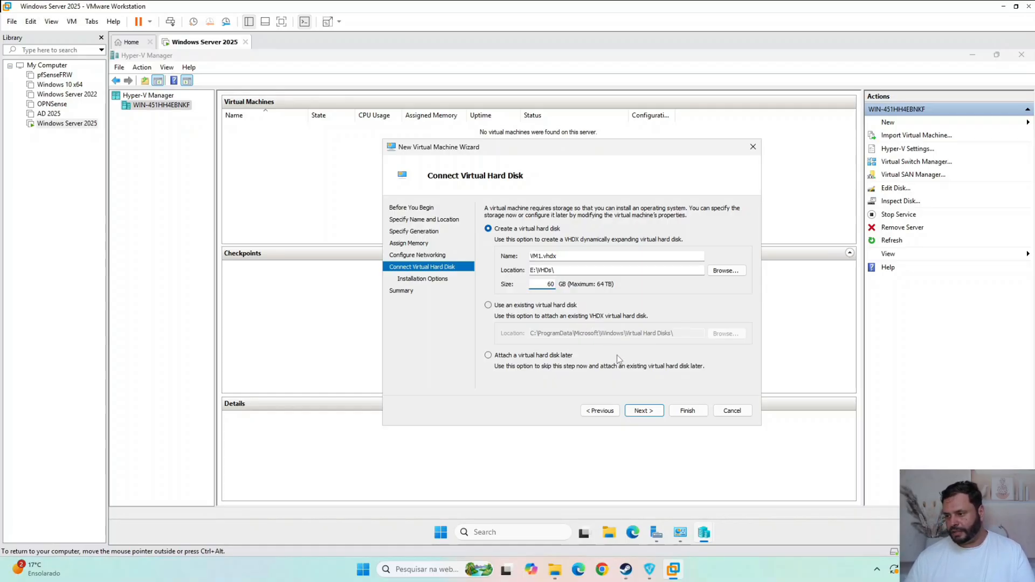
left_click(647, 412)
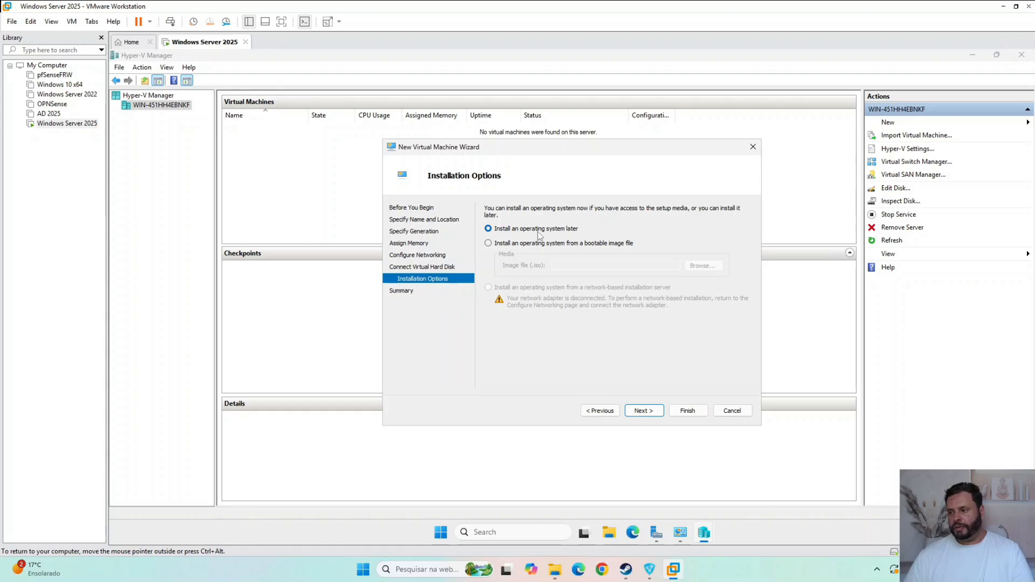
- Choose to install an operating system later and finish the wizard to create VM1
left_click(587, 246)
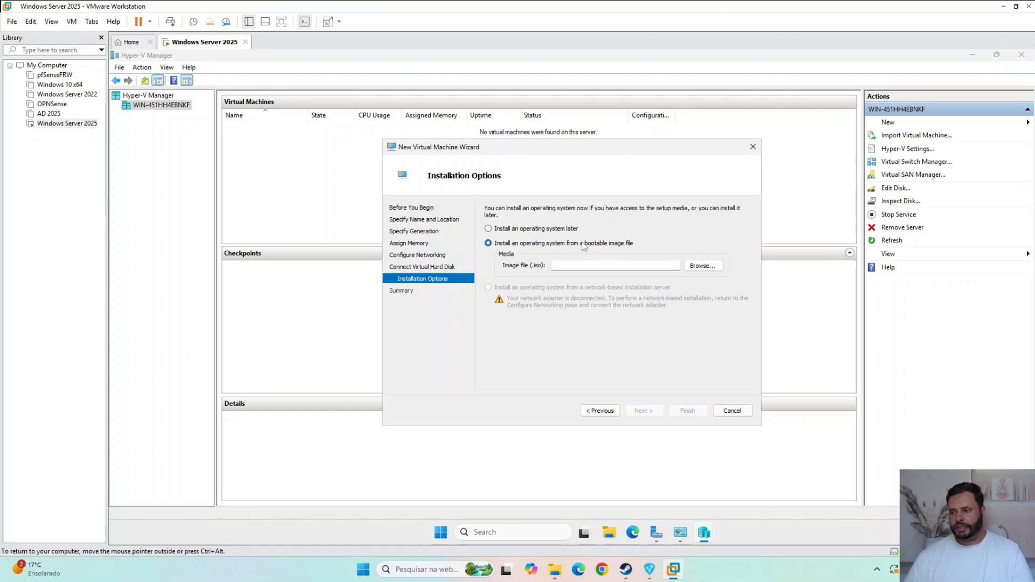
left_click(561, 231)
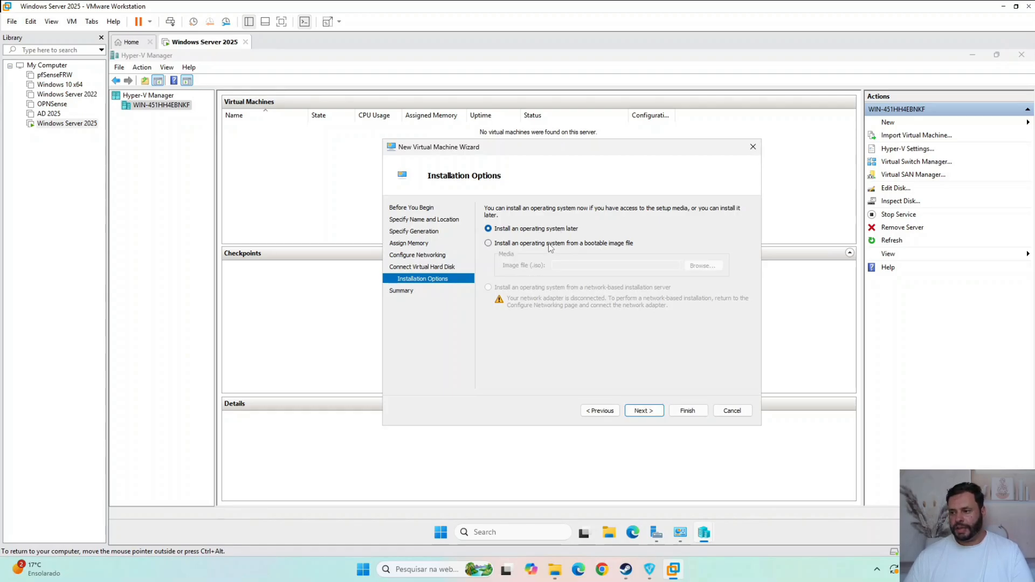
left_click(551, 243)
left_click(550, 230)
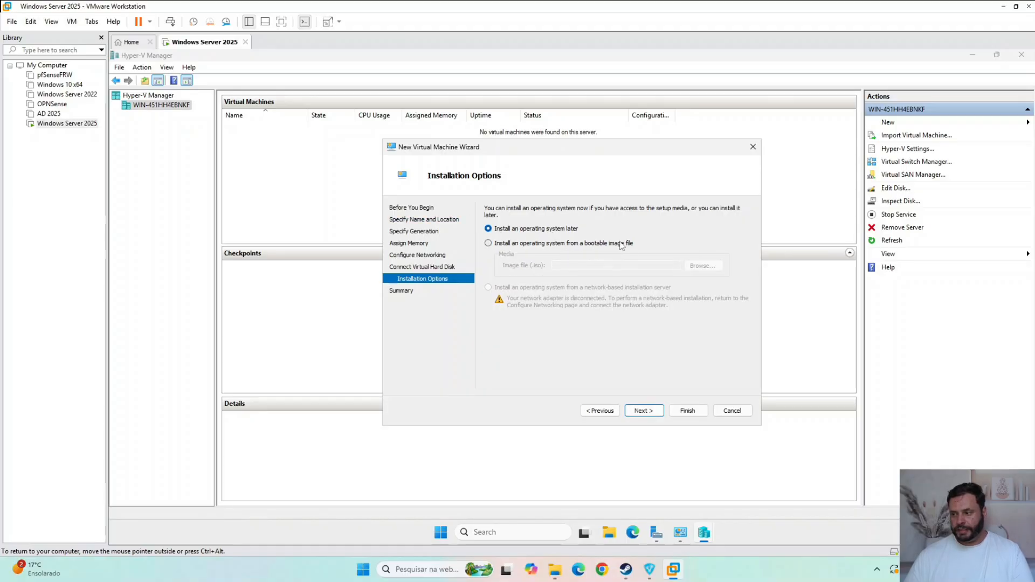
left_click(645, 411)
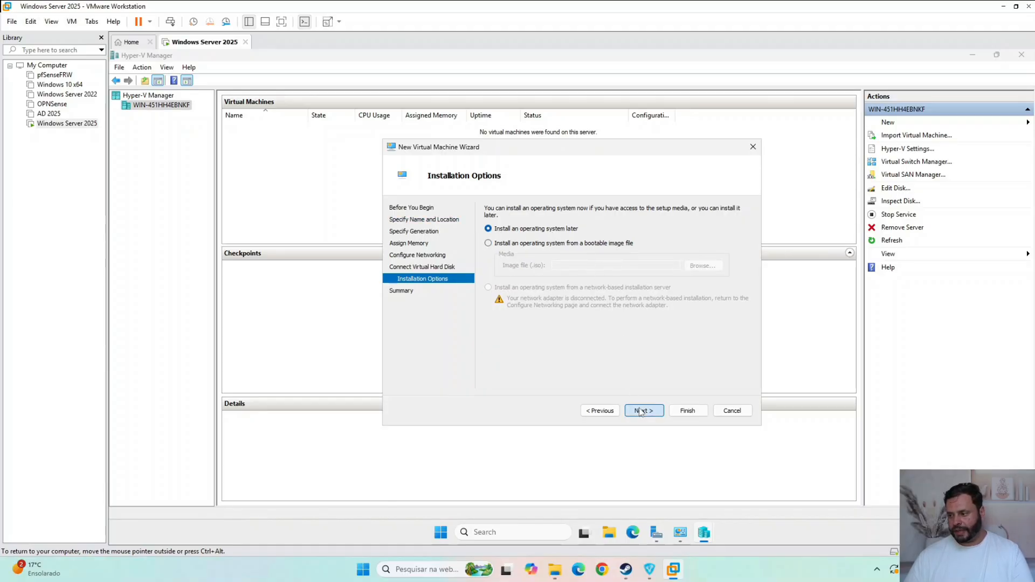
left_click(698, 414)
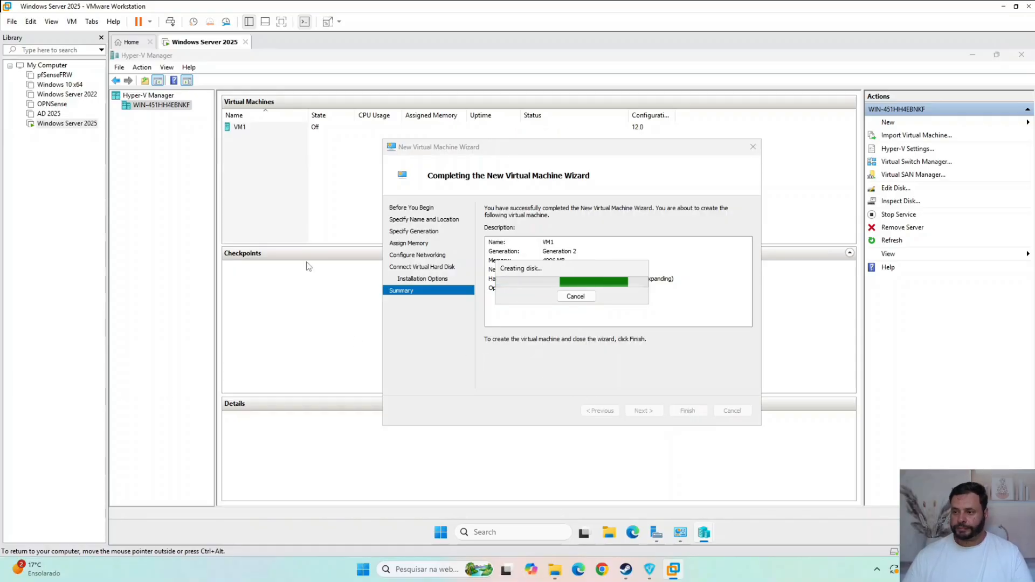
- Open the settings of VM1 and display its processor configuration
right_click(276, 128)
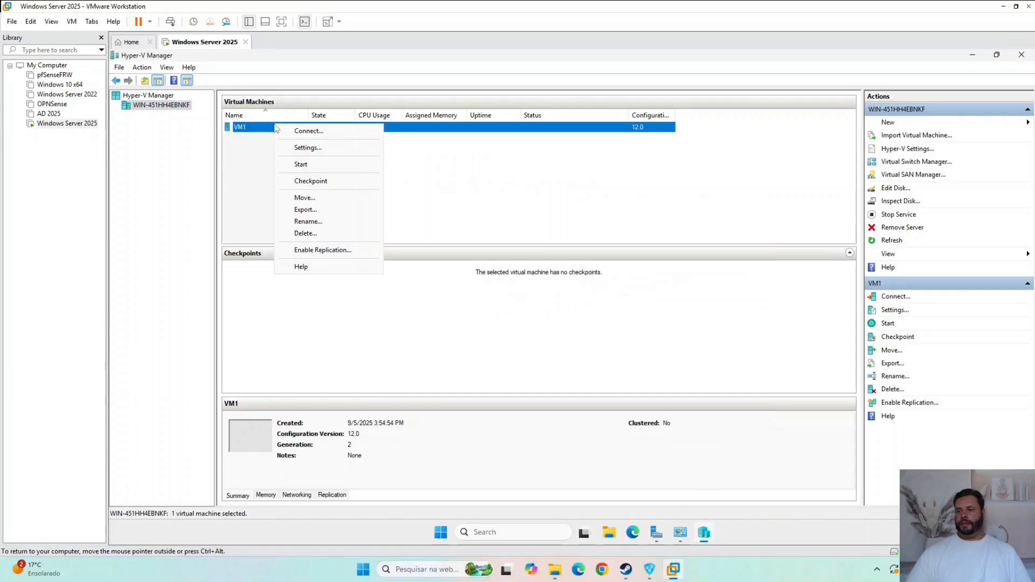
left_click(322, 149)
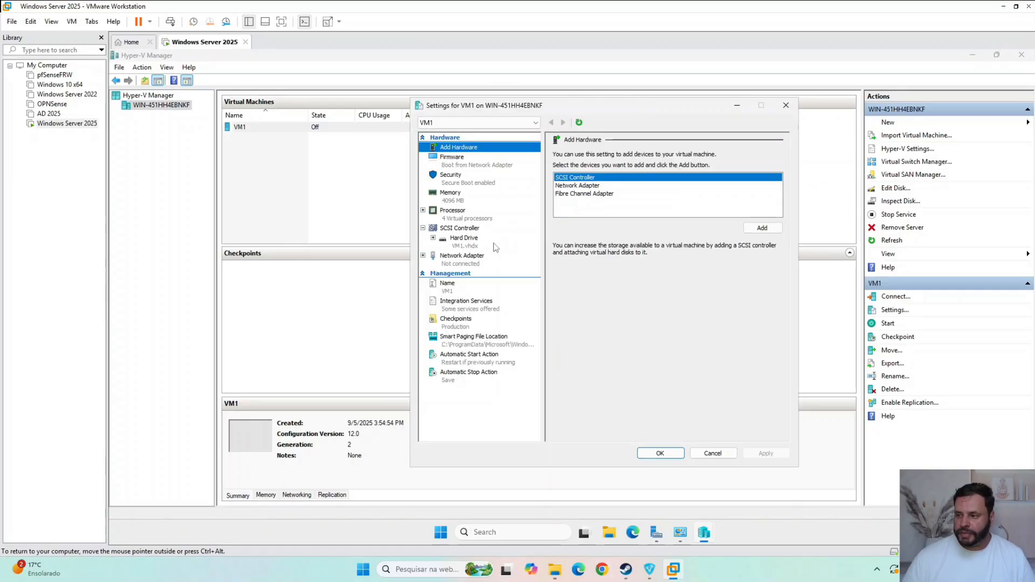
left_click(489, 219)
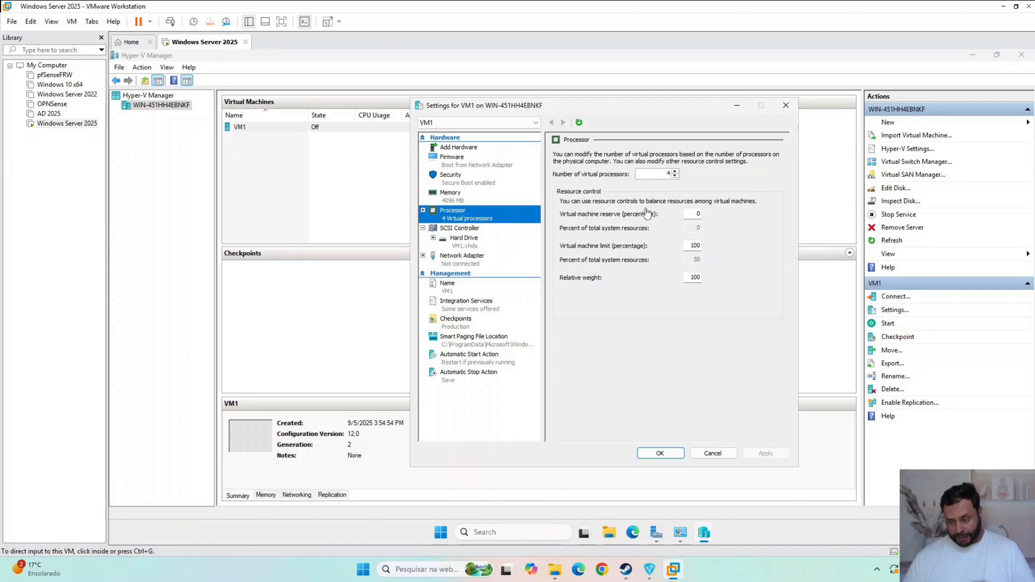
- Check the server's CPU performance in Task Manager with the graph split by logical processors, then close it
left_click(752, 536)
right_click(756, 532)
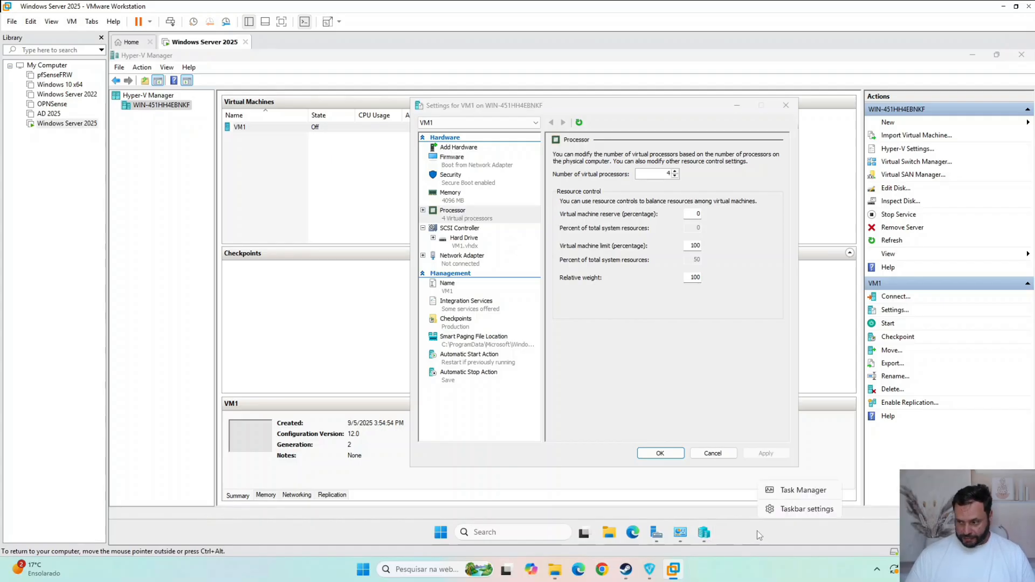
left_click(782, 493)
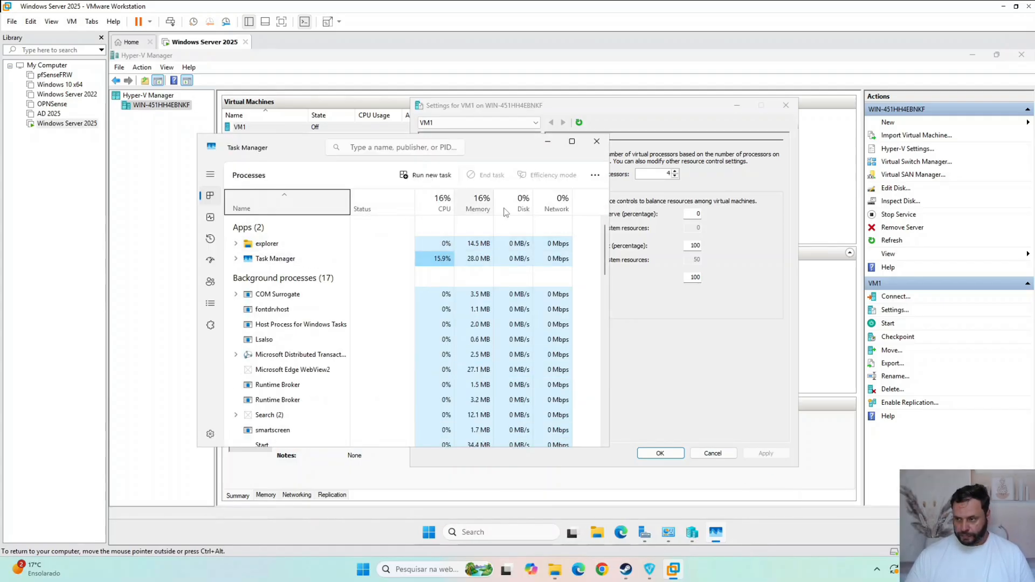
left_click(211, 219)
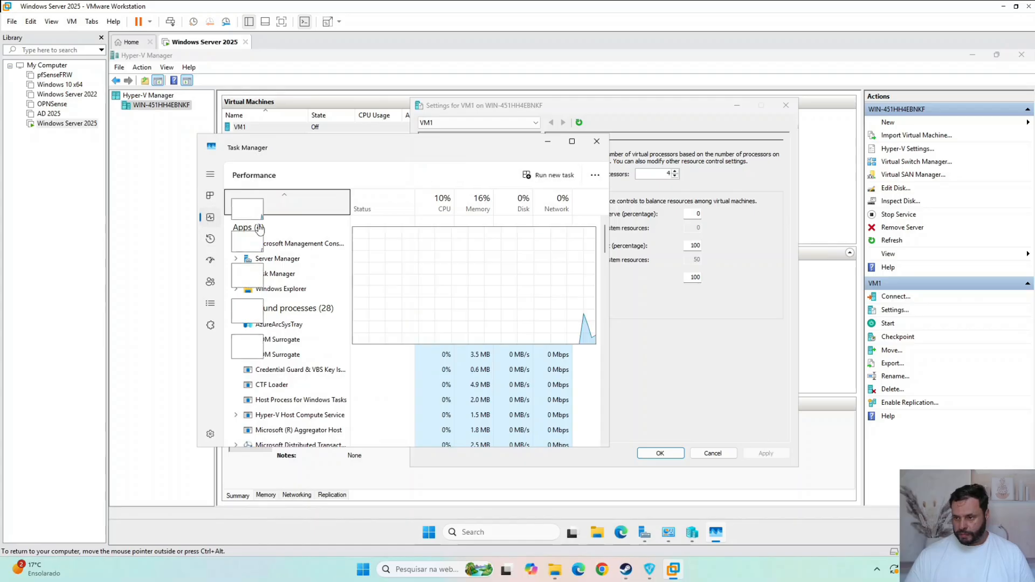
right_click(511, 295)
mouse_move(597, 304)
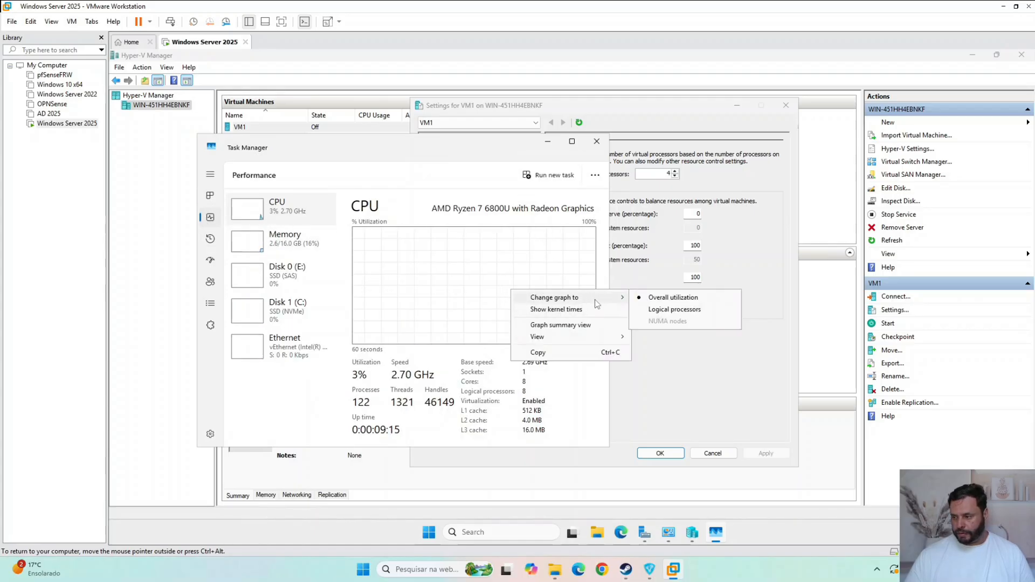
left_click(674, 309)
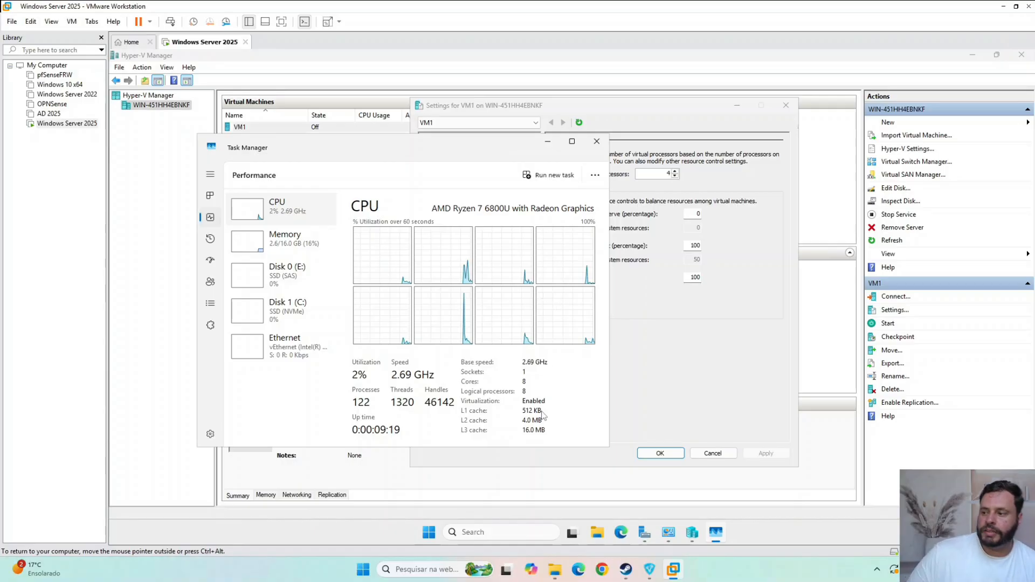
left_click(597, 142)
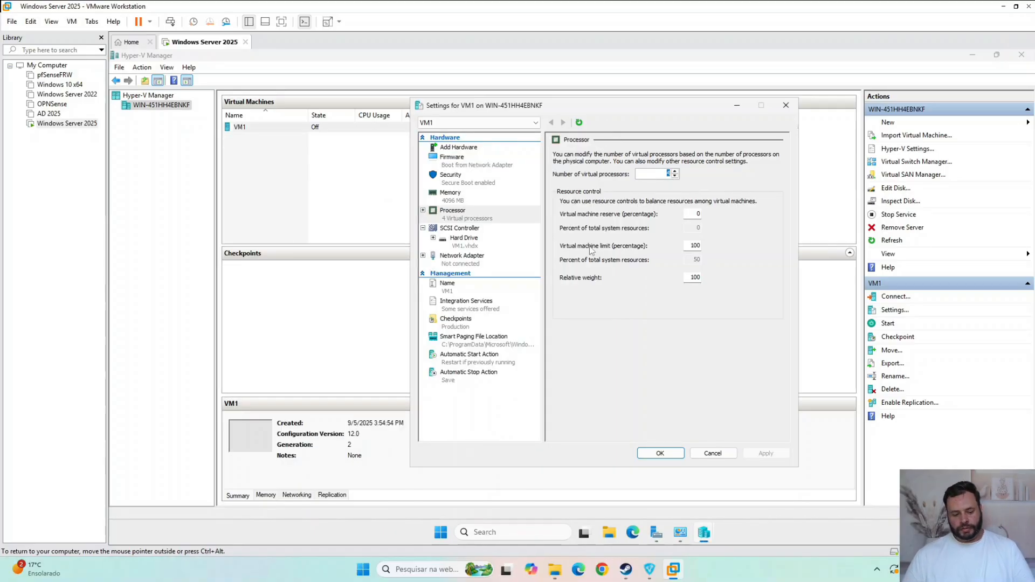
- Set VM1's number of virtual processors to 10, apply the change and close the settings
type("10")
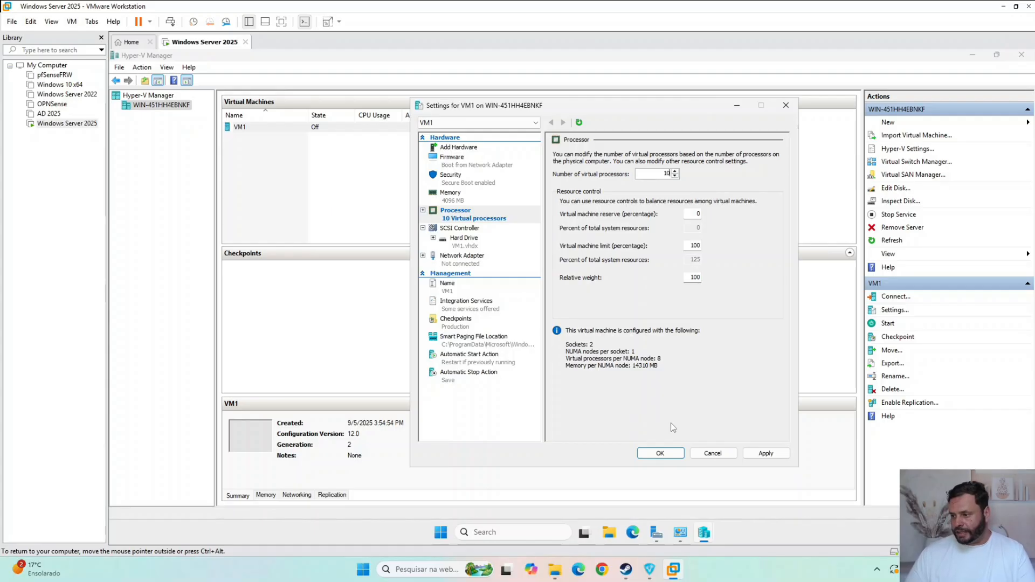
left_click(766, 453)
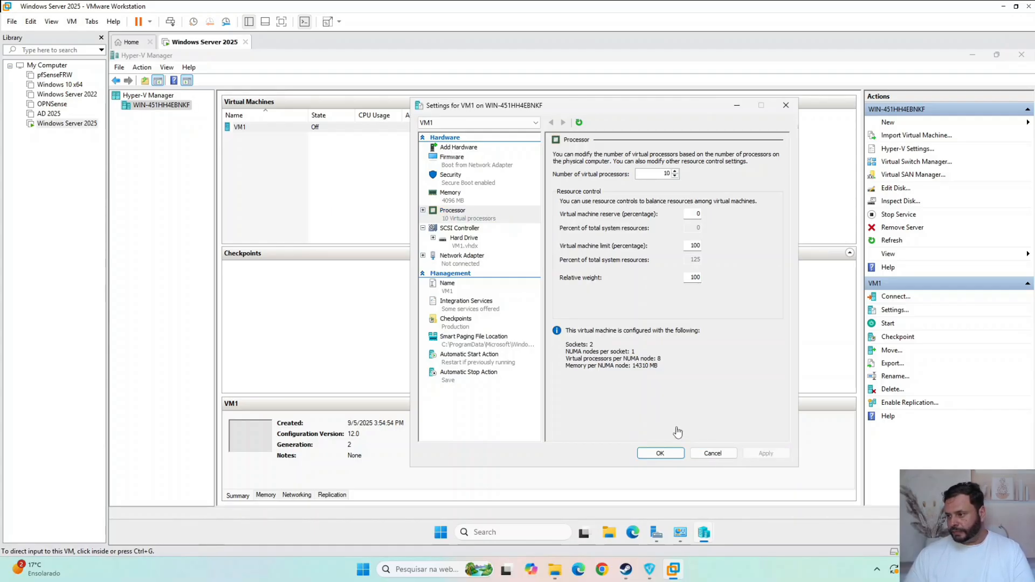
left_click(660, 455)
left_click(674, 454)
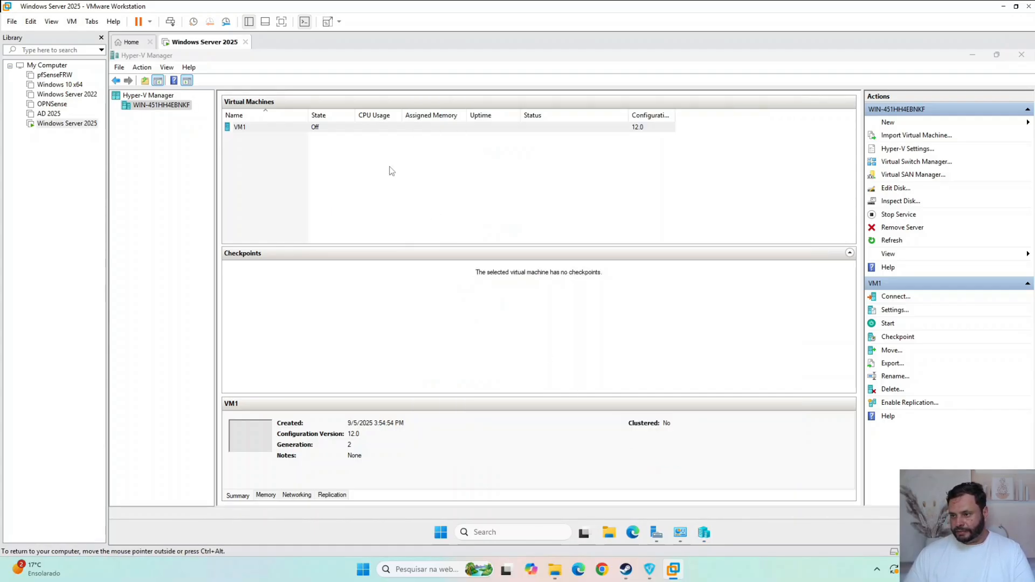
- Connect to VM1, try to start it, and review the error details before dismissing them
right_click(371, 132)
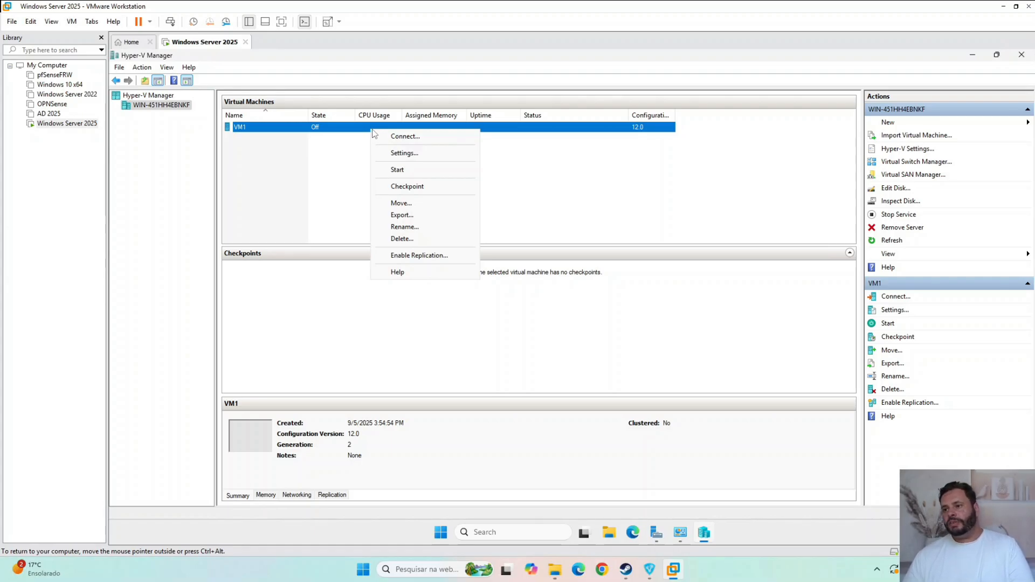
left_click(399, 139)
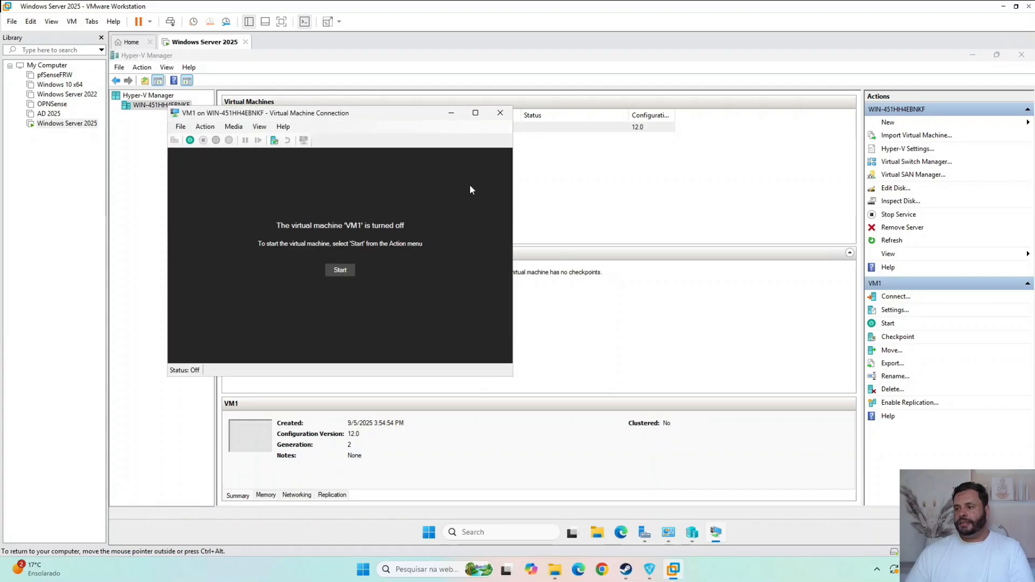
left_click(342, 270)
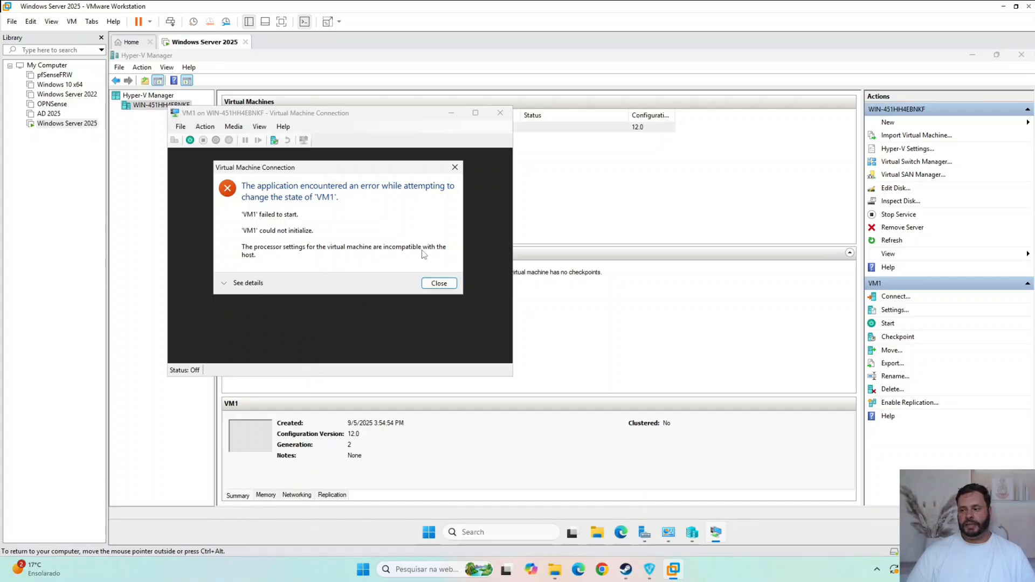
left_click(248, 283)
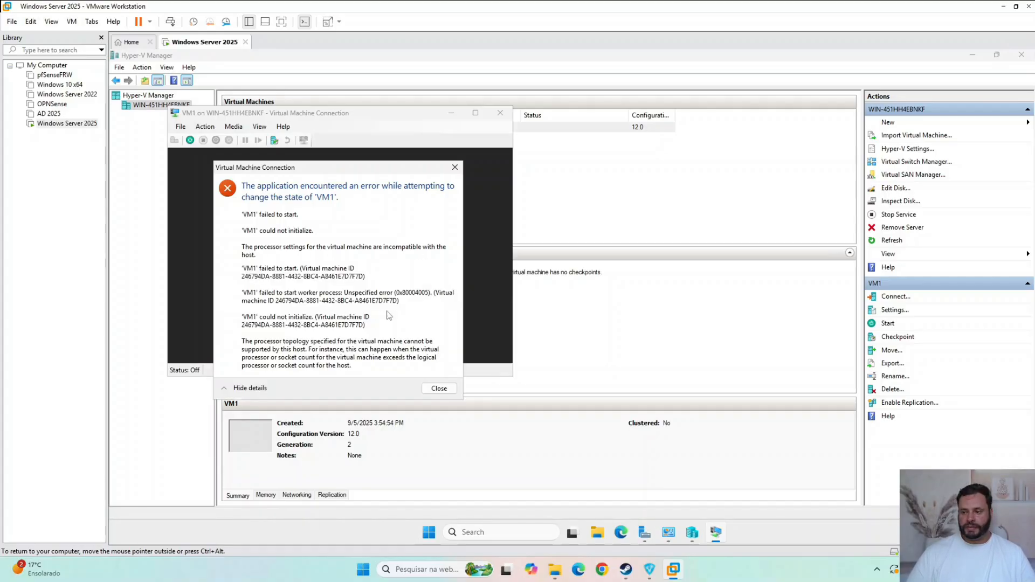
left_click(447, 389)
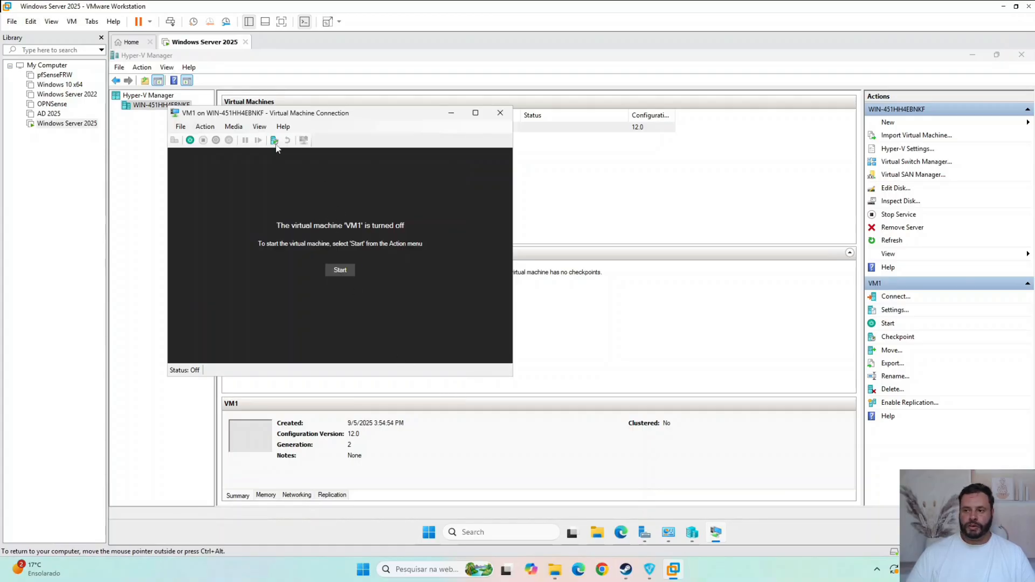
- Set VM1's number of virtual processors to 8, confirm the settings, and start the virtual machine
left_click(212, 127)
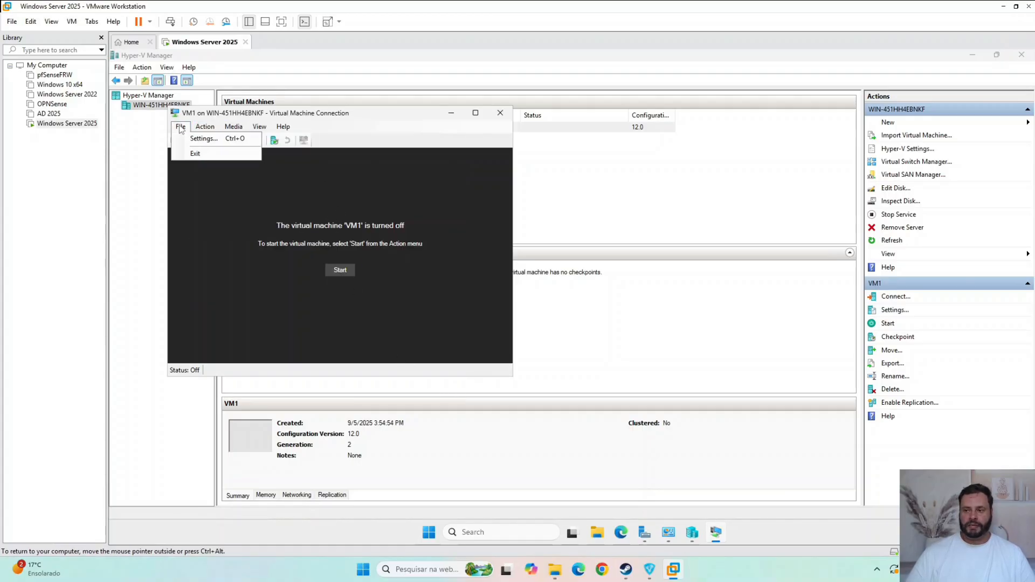
left_click(201, 138)
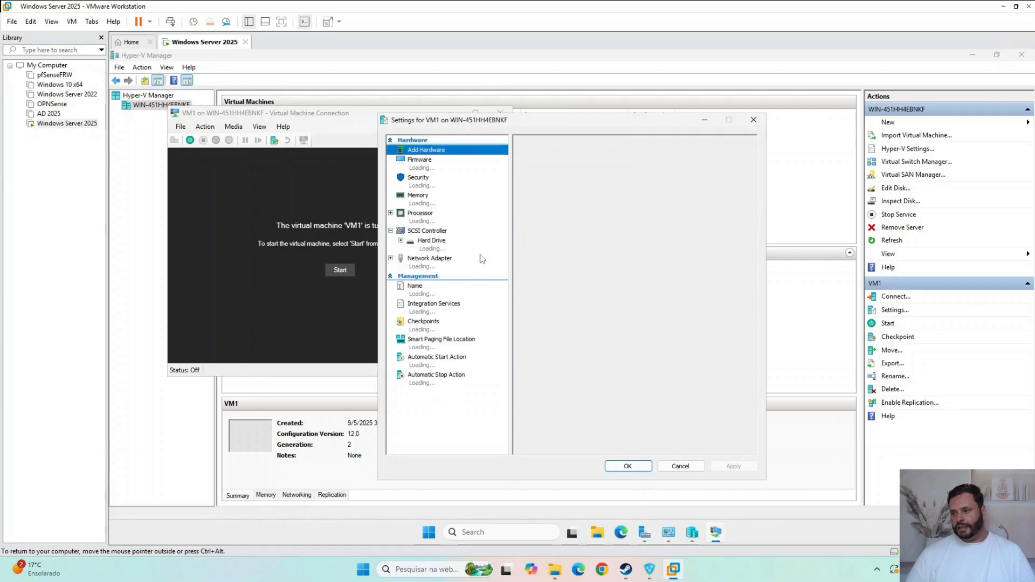
left_click(429, 216)
double_click(635, 177)
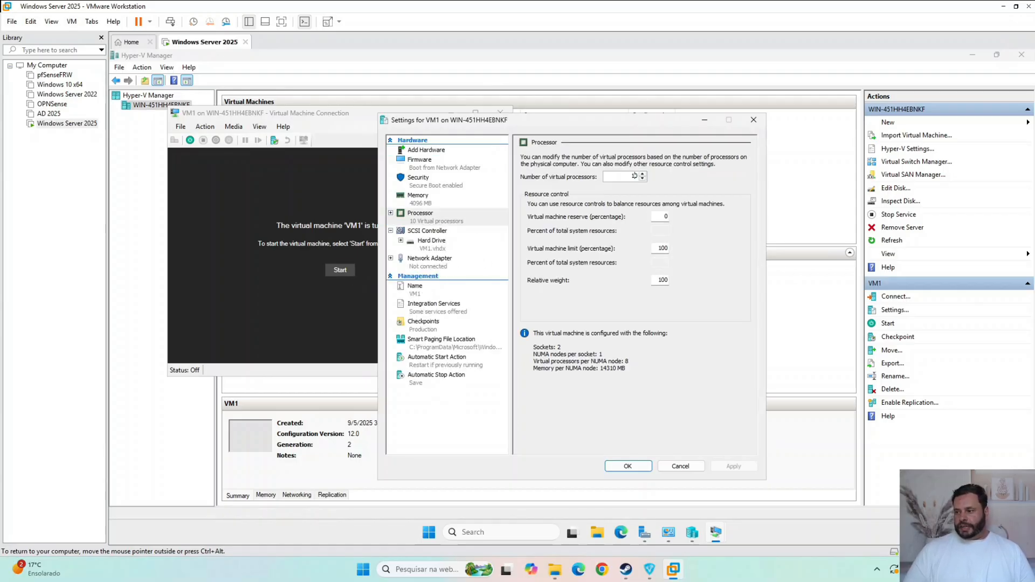
type("8")
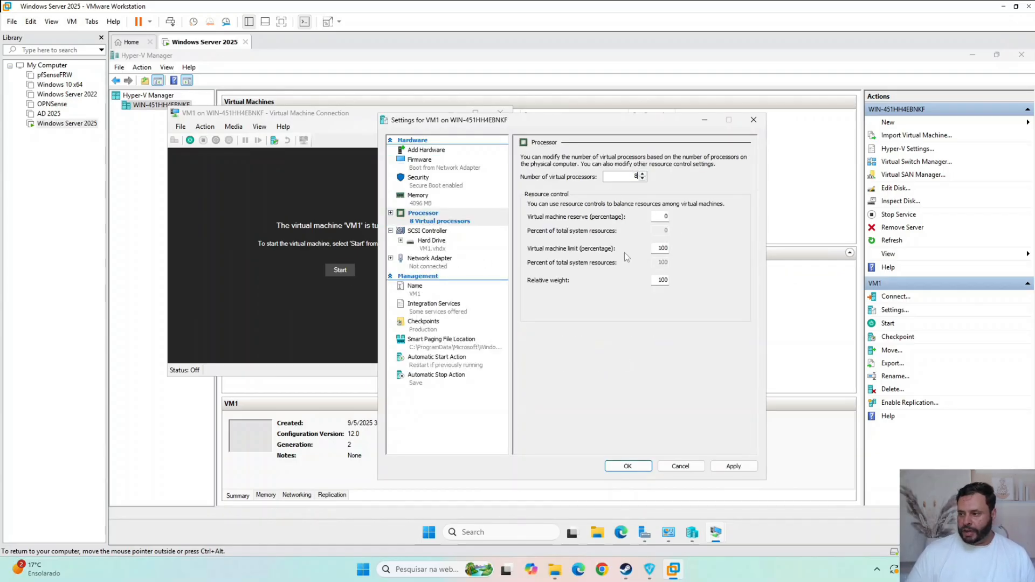
left_click(630, 466)
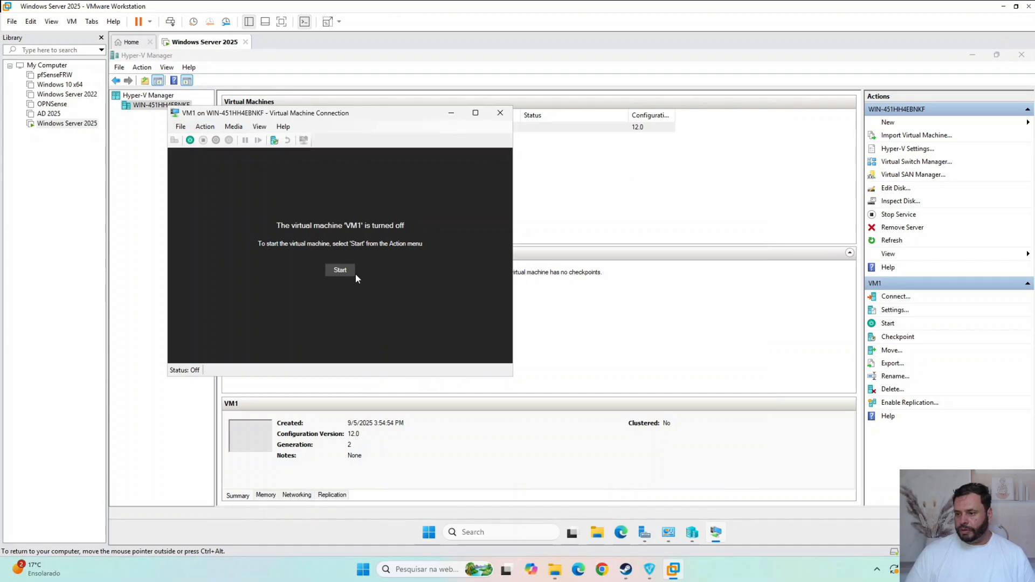
left_click(340, 271)
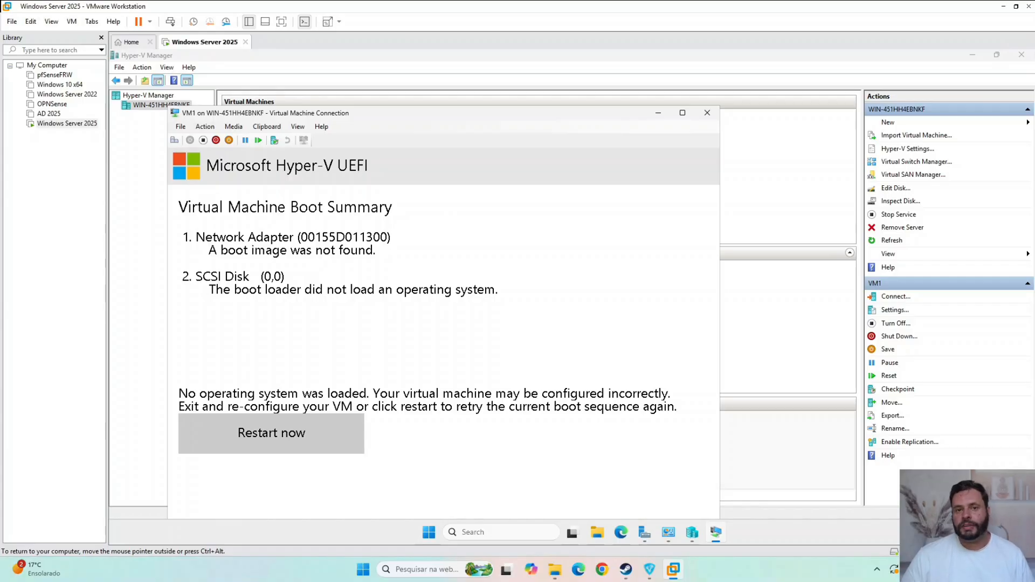
- Check the capacity of the server's Windows (C:) and DAdos (E:) drives in File Explorer, then close it
key("ctrl+alt")
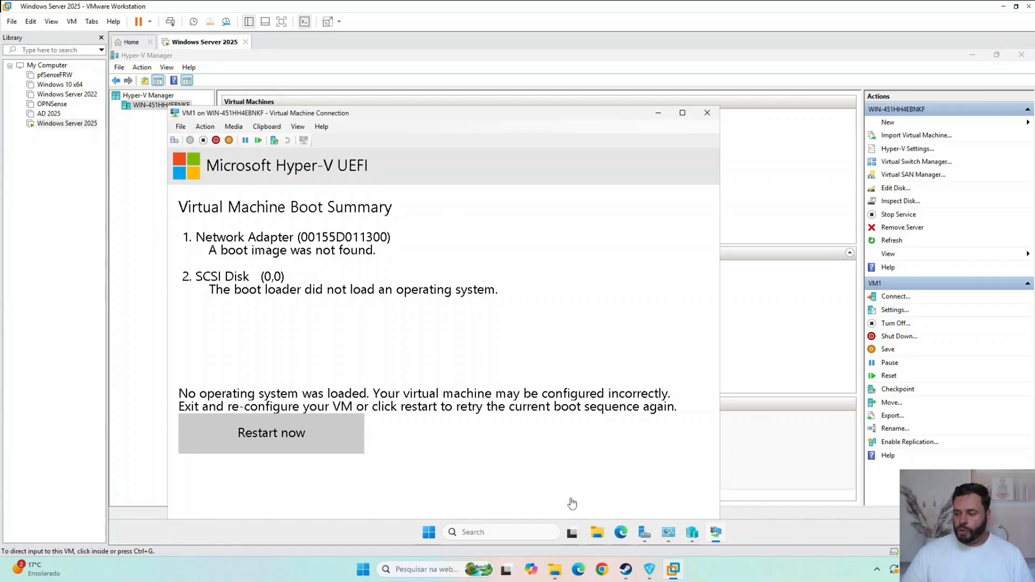
left_click(600, 536)
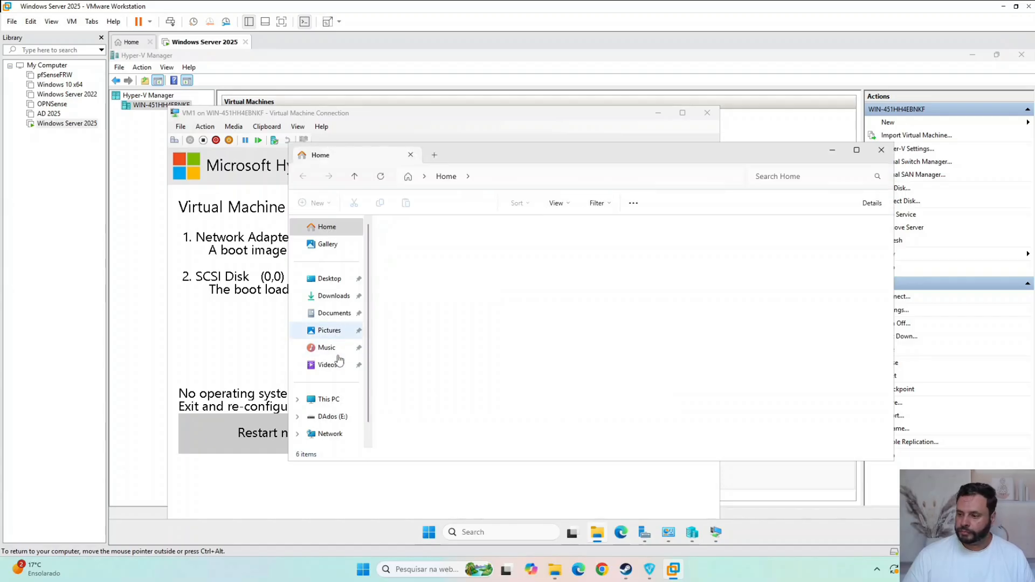
left_click(342, 405)
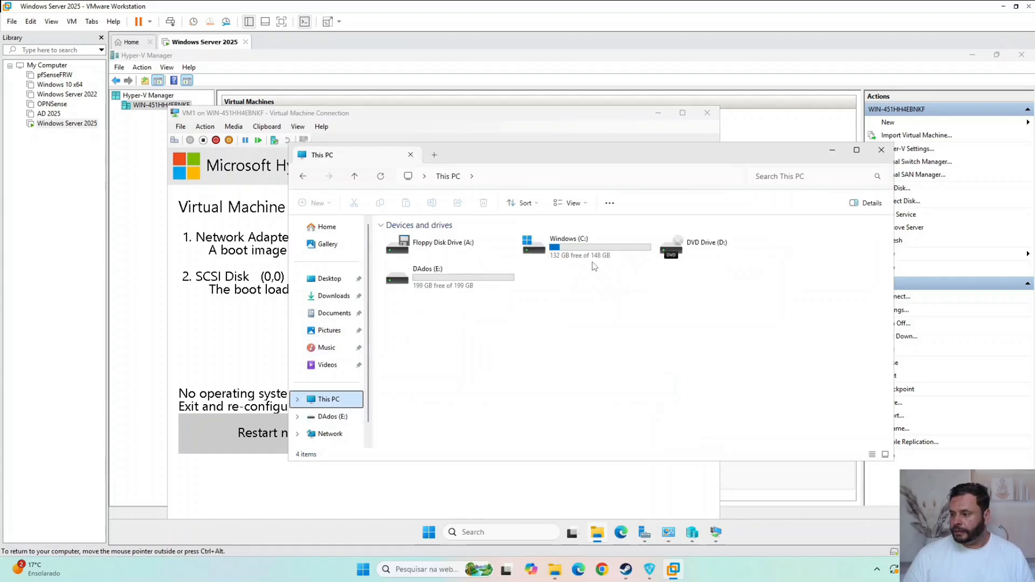
left_click(593, 260)
left_click(504, 287)
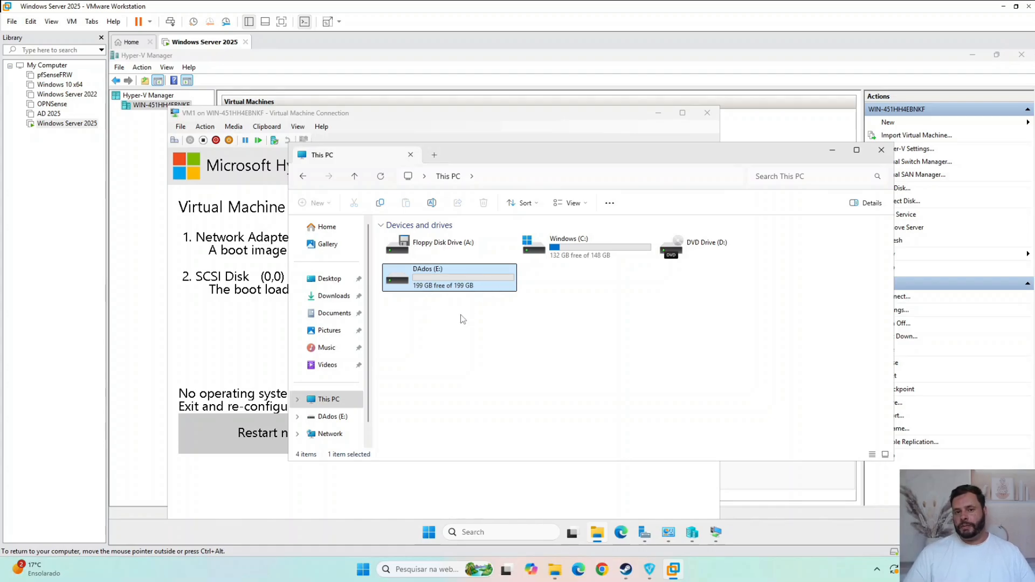
left_click(881, 150)
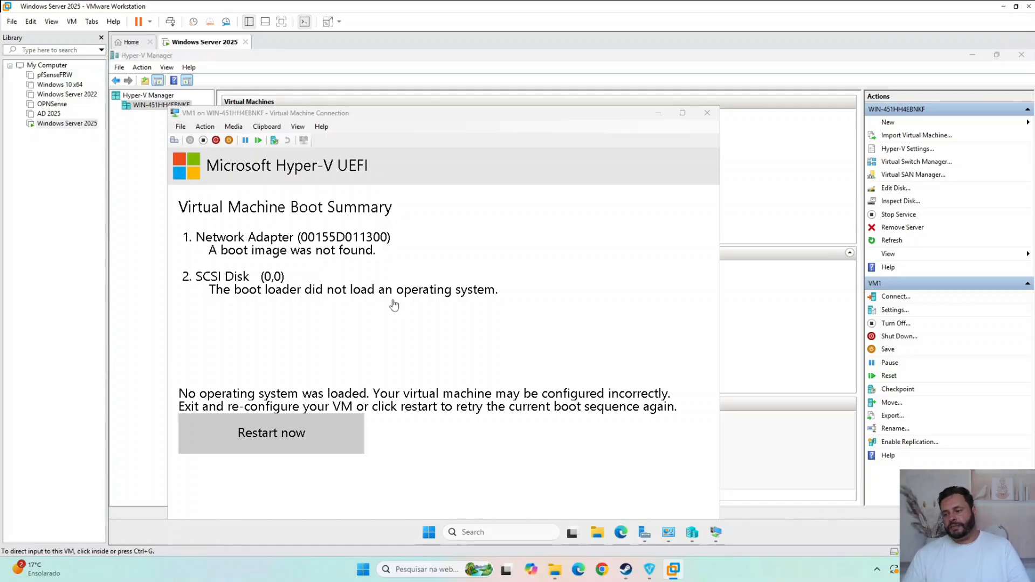
- Locate VM1's virtual disk in the VHDs folder on DAdos (E:), then return to the drive overview
left_click(598, 534)
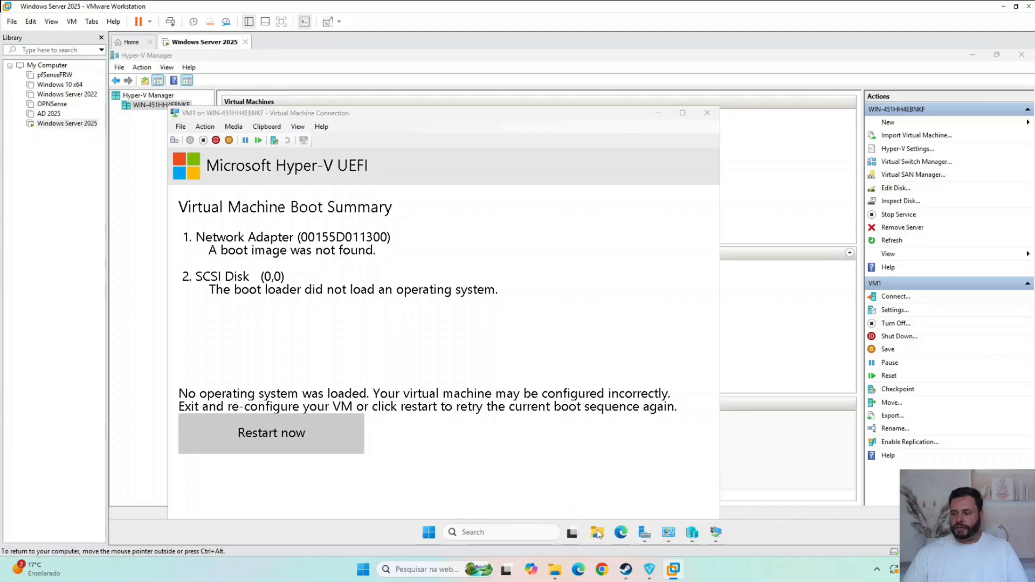
left_click(346, 431)
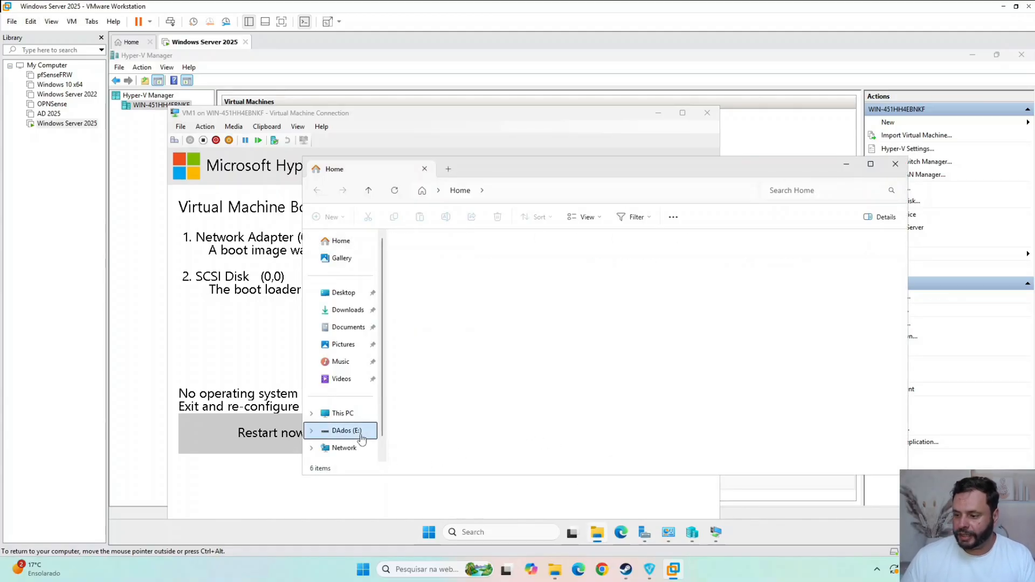
double_click(438, 254)
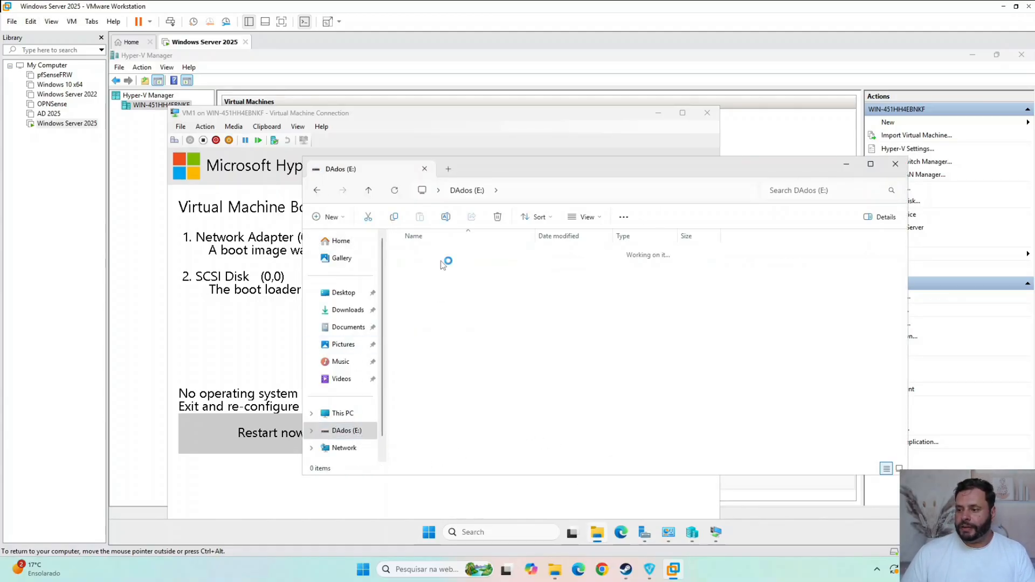
left_click(445, 255)
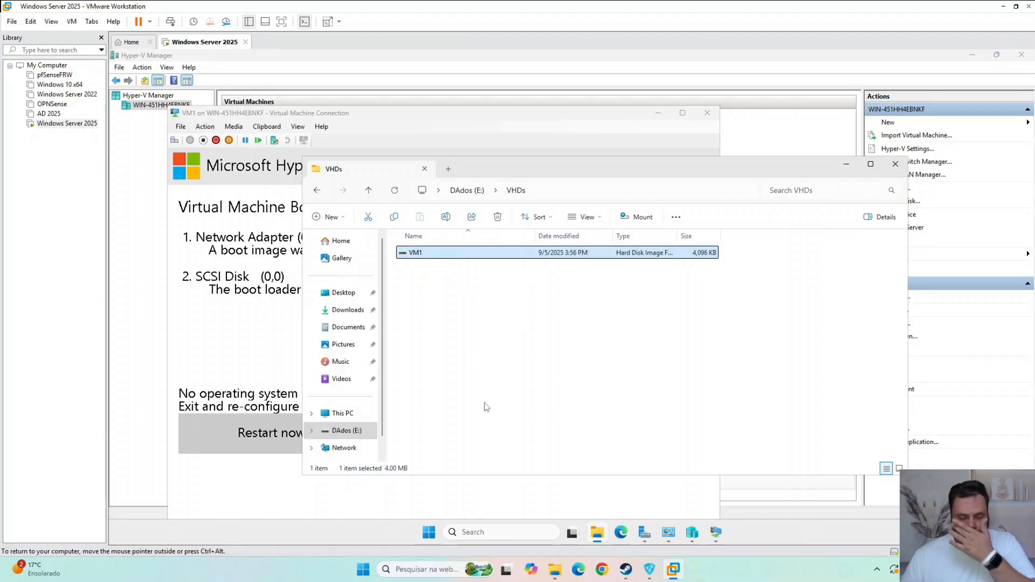
left_click(346, 419)
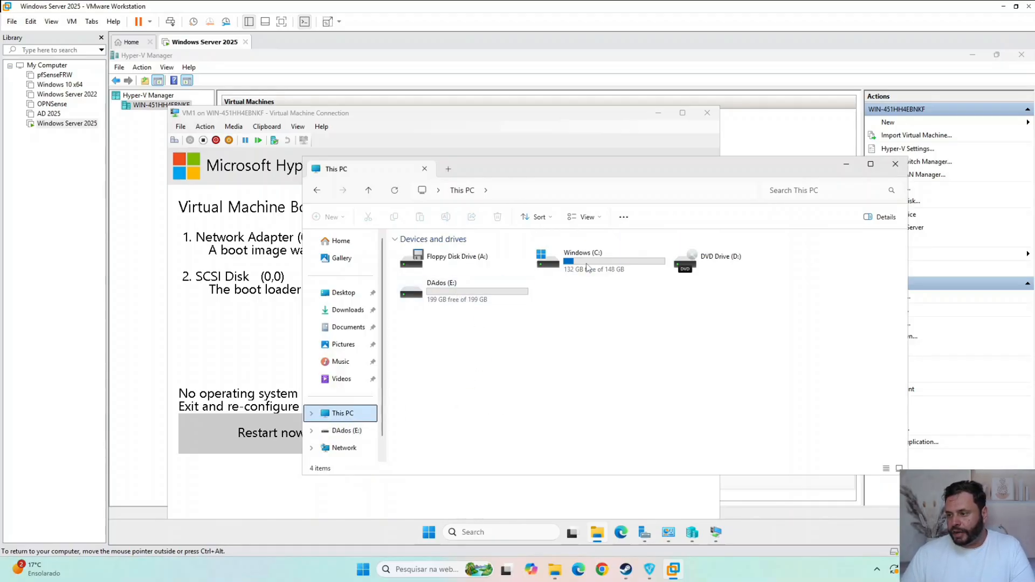
left_click(510, 299)
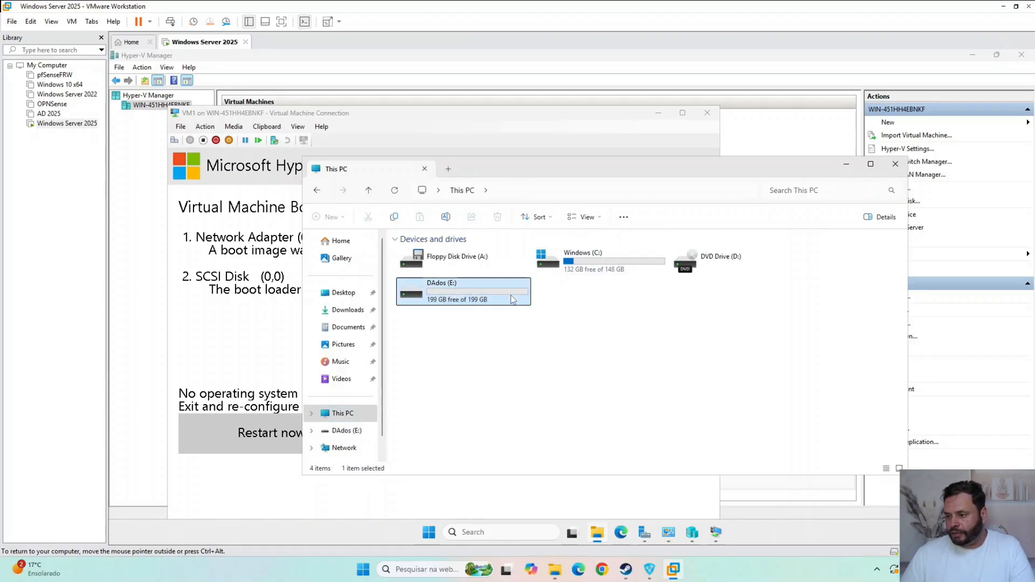
- Review the properties of the VM1 hard disk image file in E:\VHDs, then dismiss them without changes
double_click(478, 303)
double_click(424, 260)
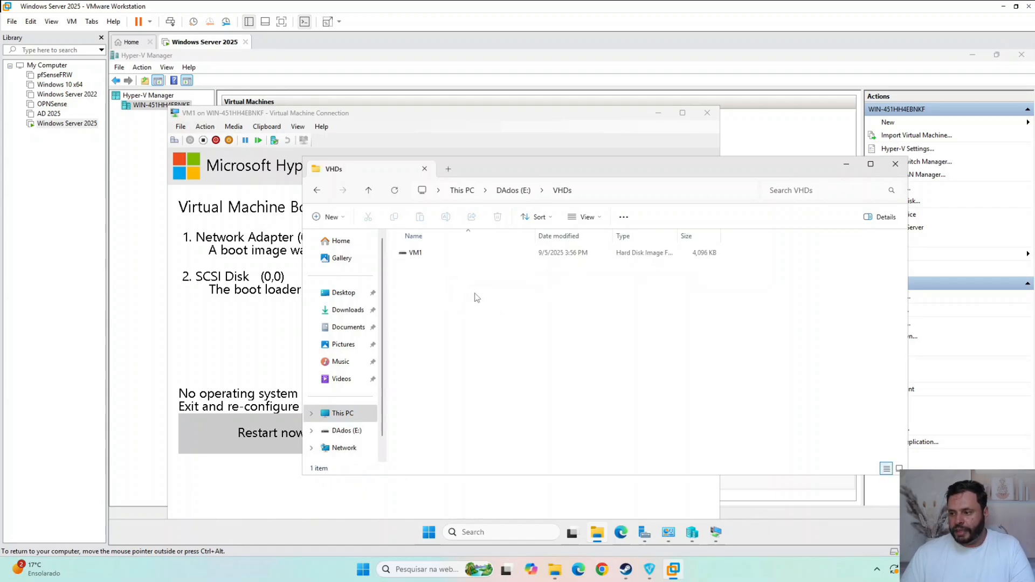
left_click(454, 254)
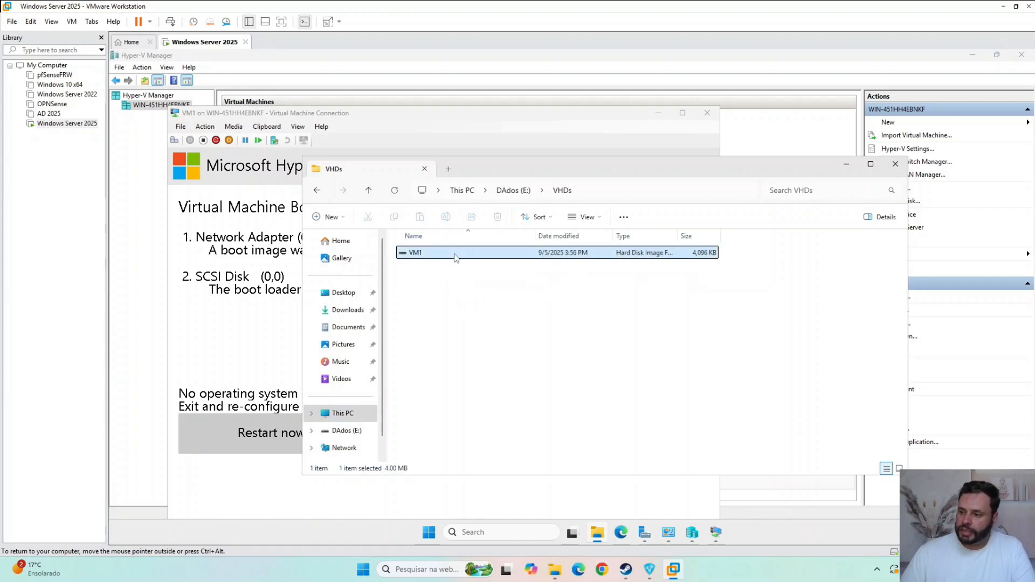
right_click(685, 257)
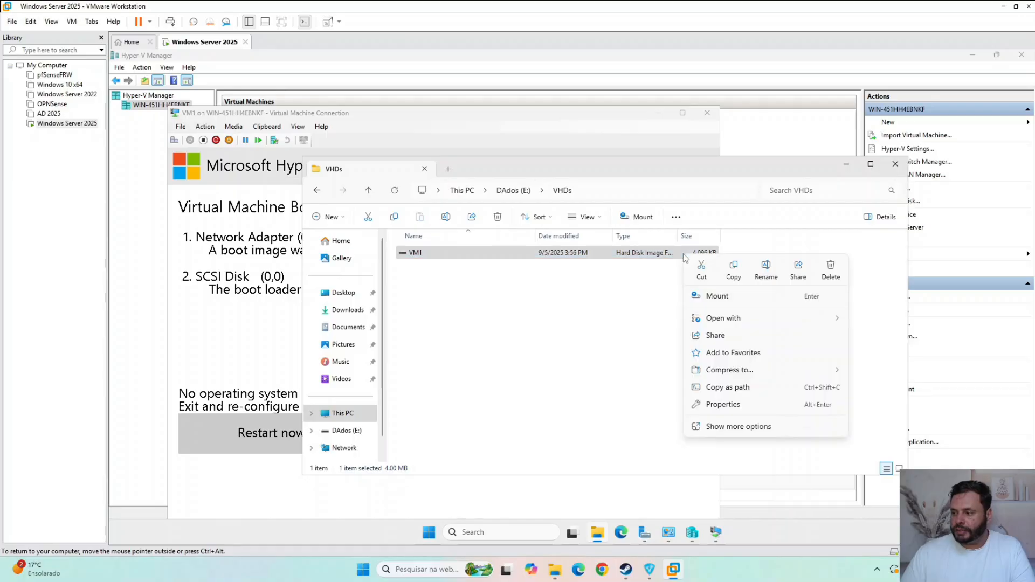
left_click(756, 408)
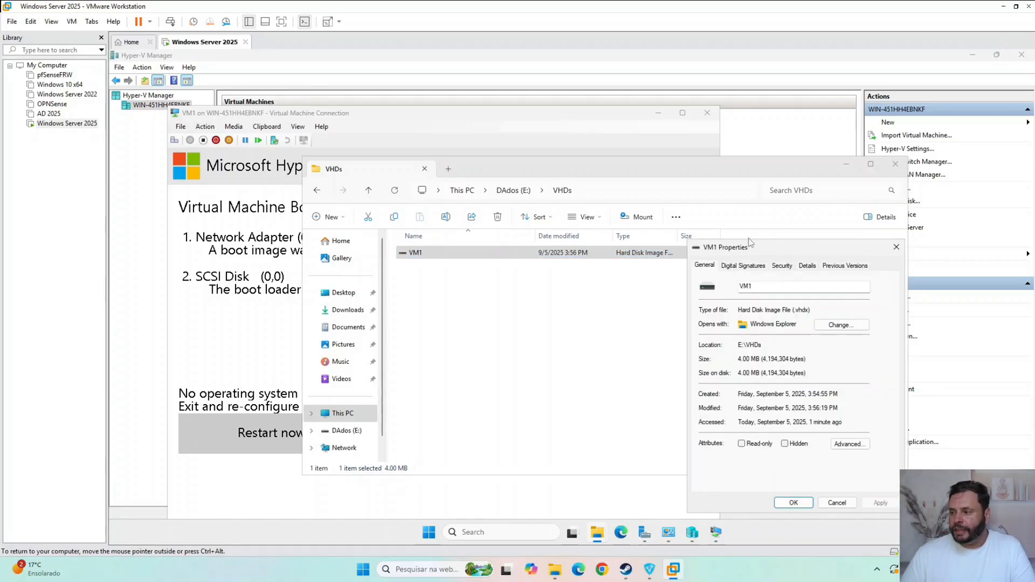
left_click_drag(764, 249, 449, 237)
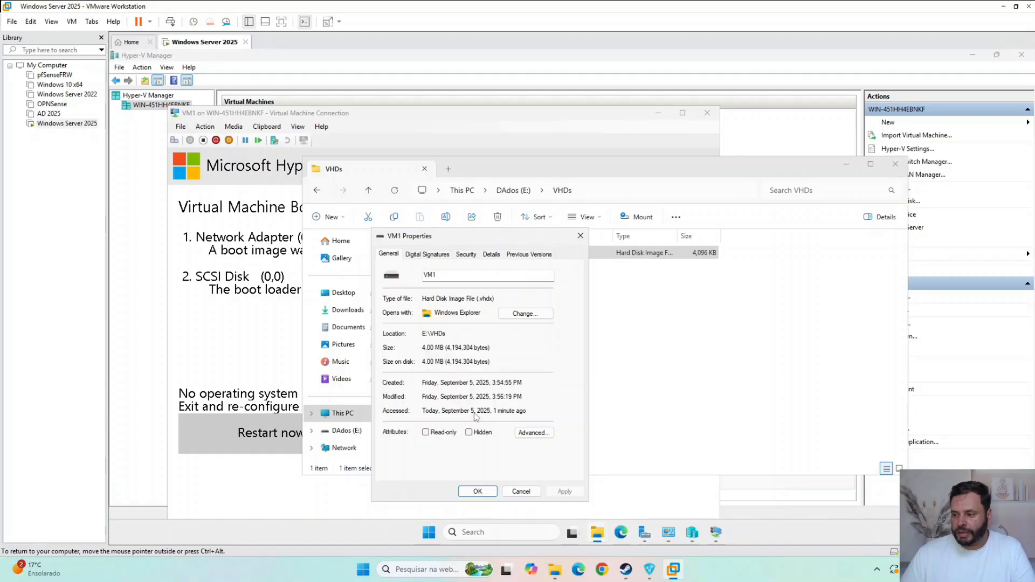
left_click(521, 492)
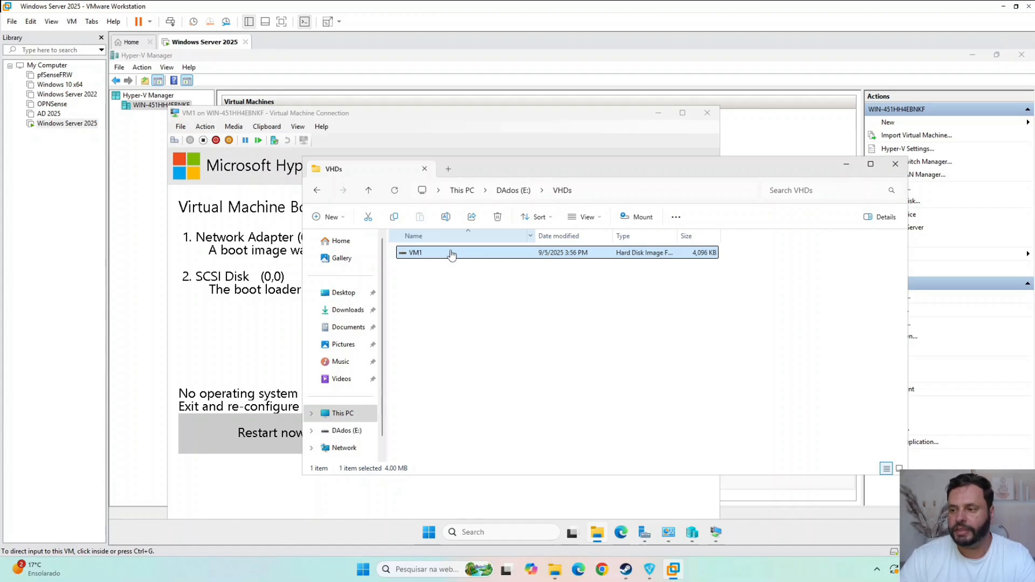
- Check VM1's state in Hyper-V Manager and its boot summary in the connection window, then minimize that window
left_click(407, 141)
left_click(159, 128)
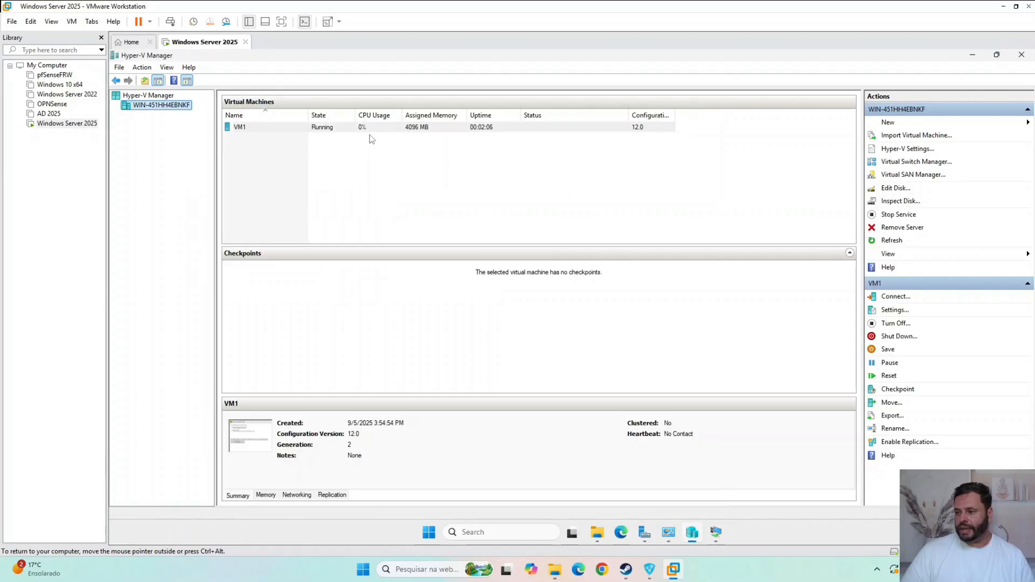
left_click(716, 532)
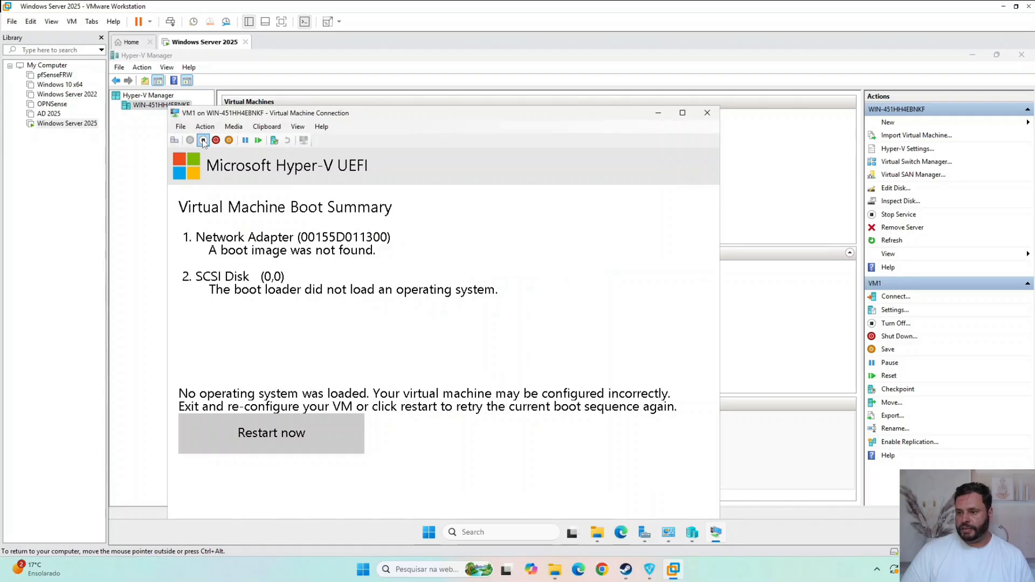
left_click(658, 114)
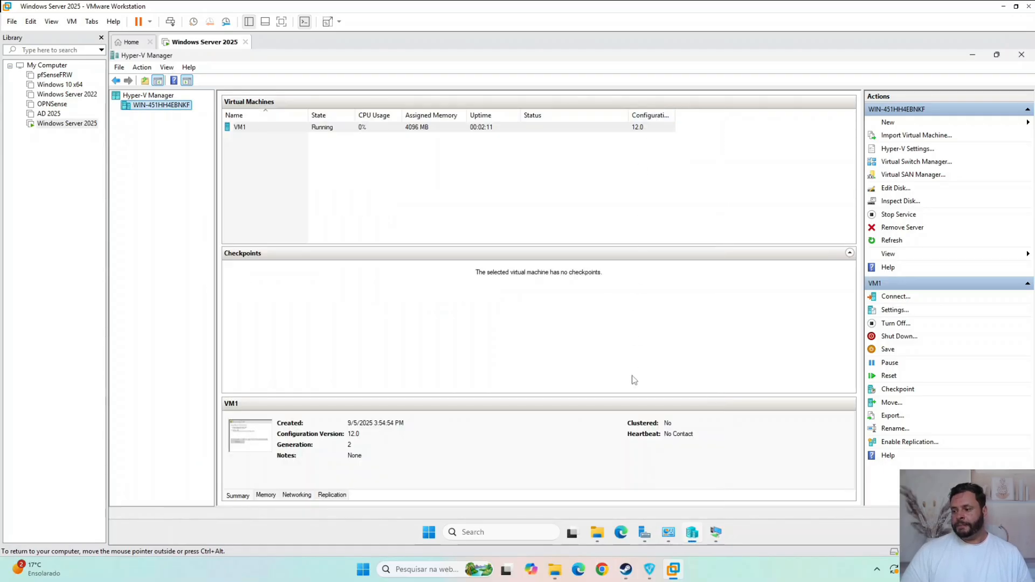
- Browse from the VHDs folder up to This PC and review the space on the Windows (C:) drive
left_click(597, 533)
left_click(567, 348)
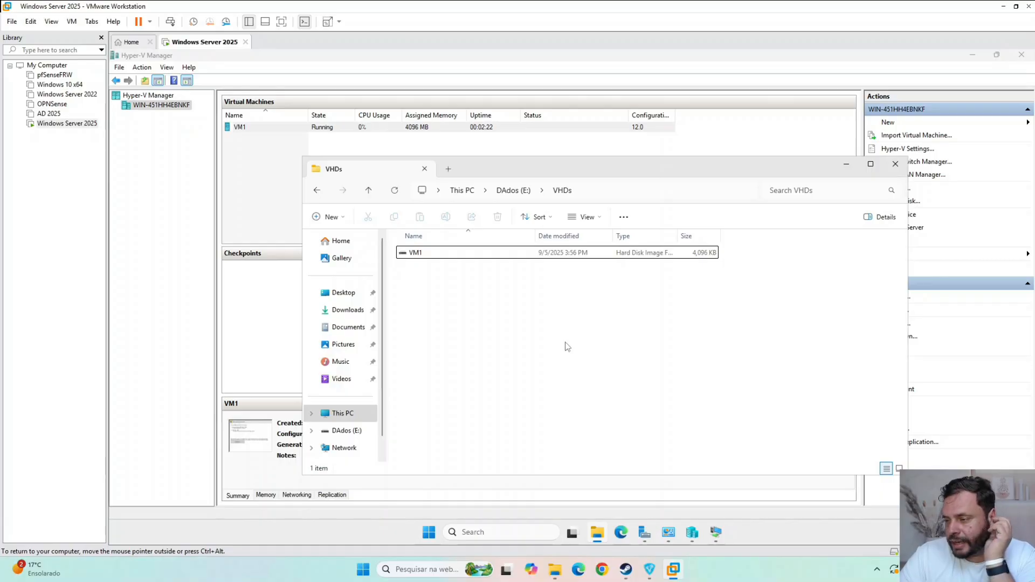
left_click(515, 191)
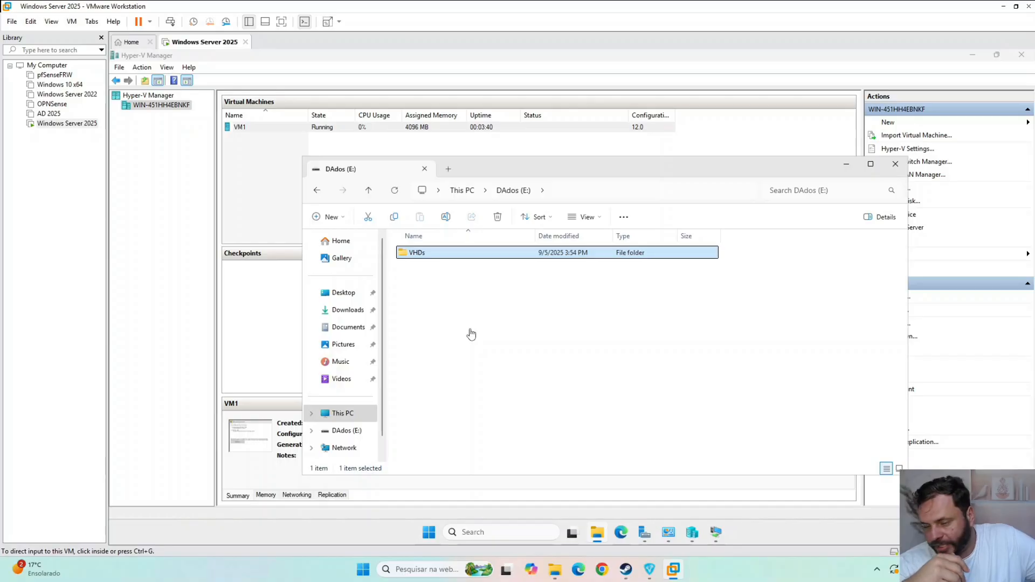
left_click(355, 416)
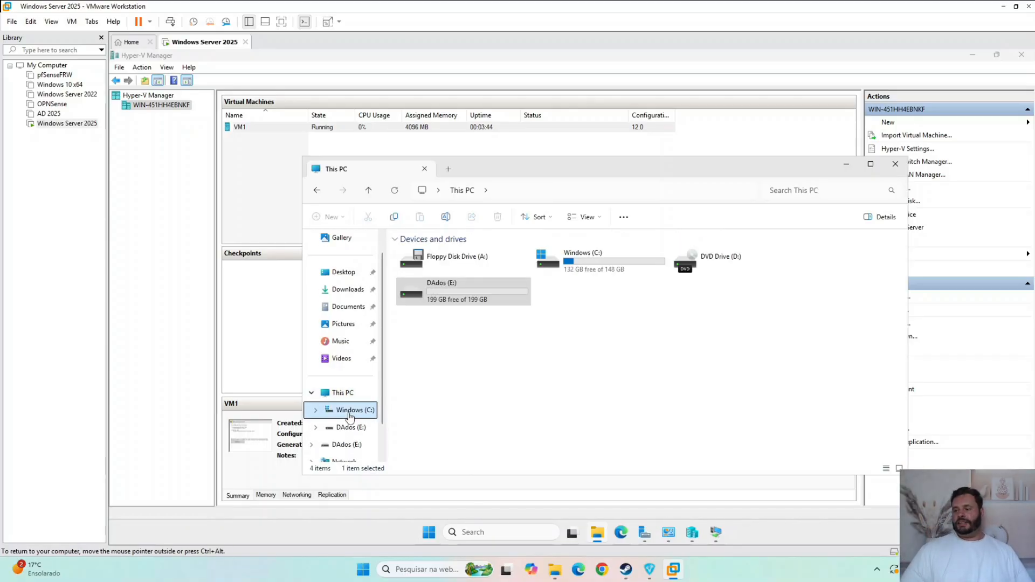
left_click(349, 412)
left_click(346, 393)
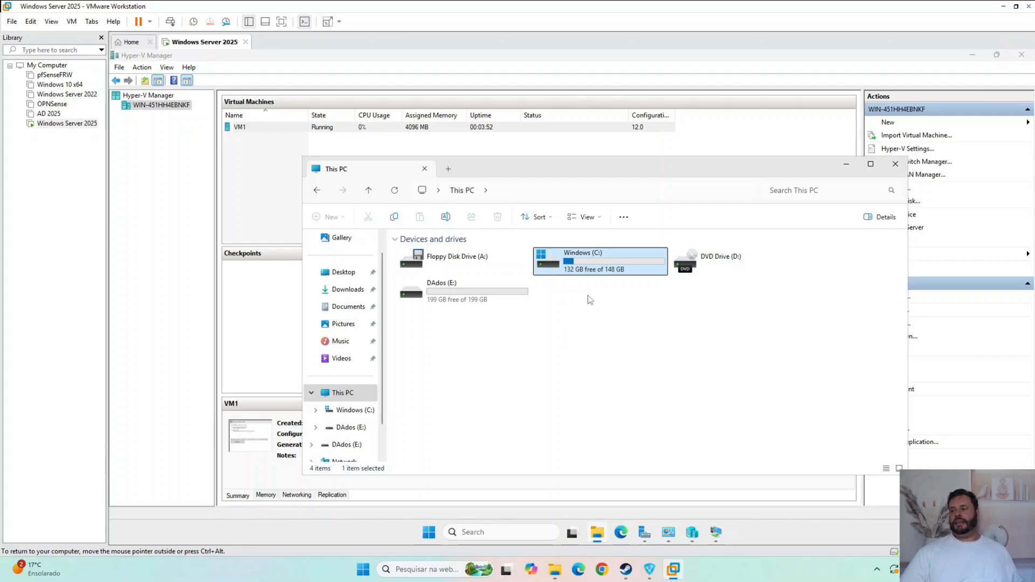
left_click_drag(760, 392, 627, 351)
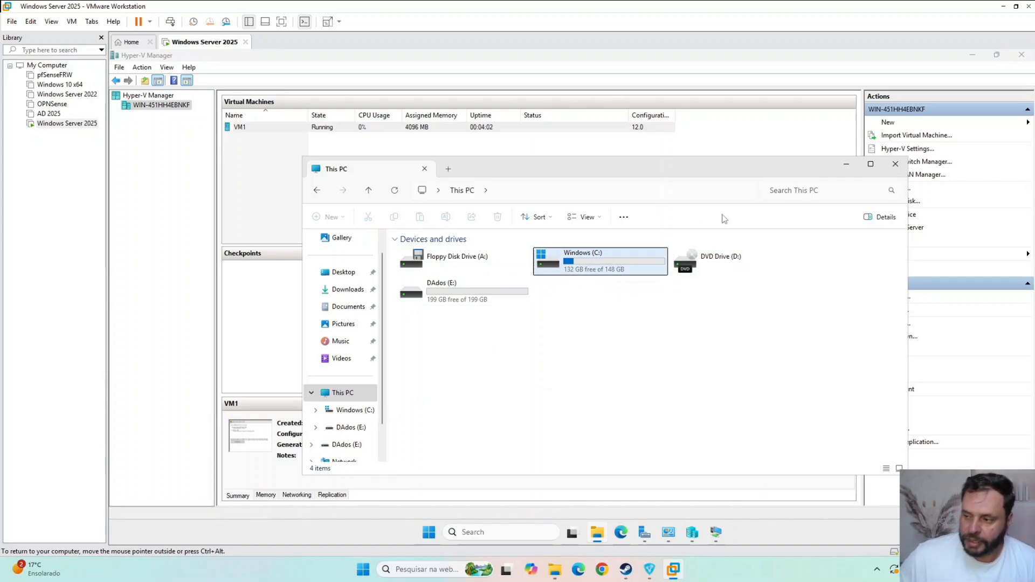
- Close VM1's connection window and select the DAdos (E:) drive in File Explorer
key("ctrl+alt")
left_click(846, 165)
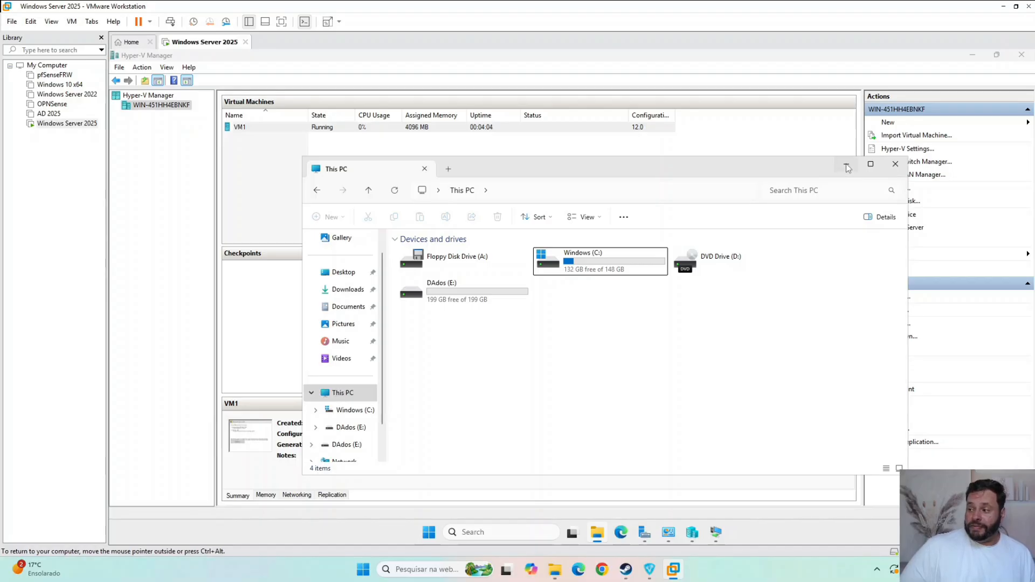
left_click(847, 168)
left_click(716, 534)
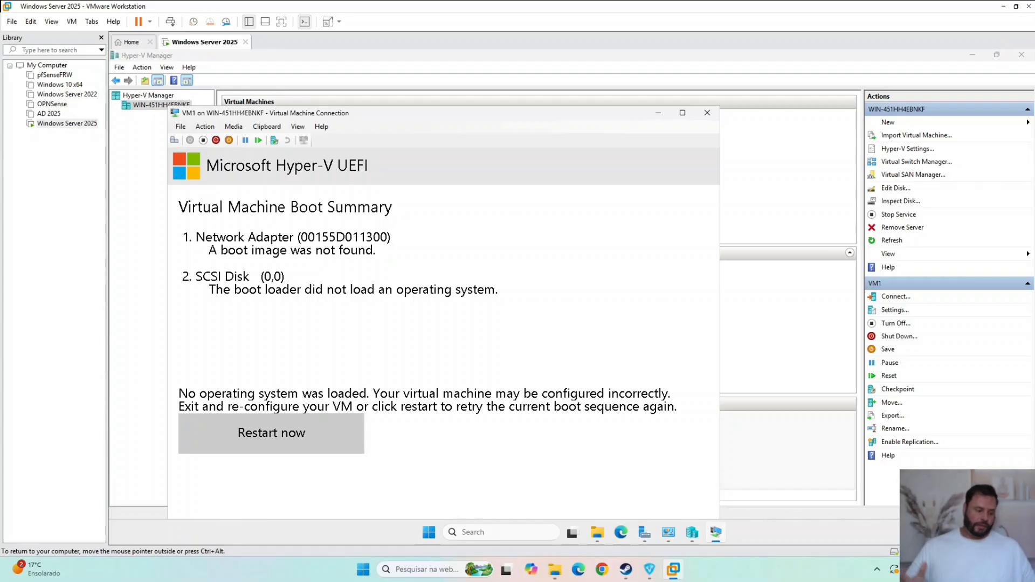
left_click(707, 113)
left_click(617, 533)
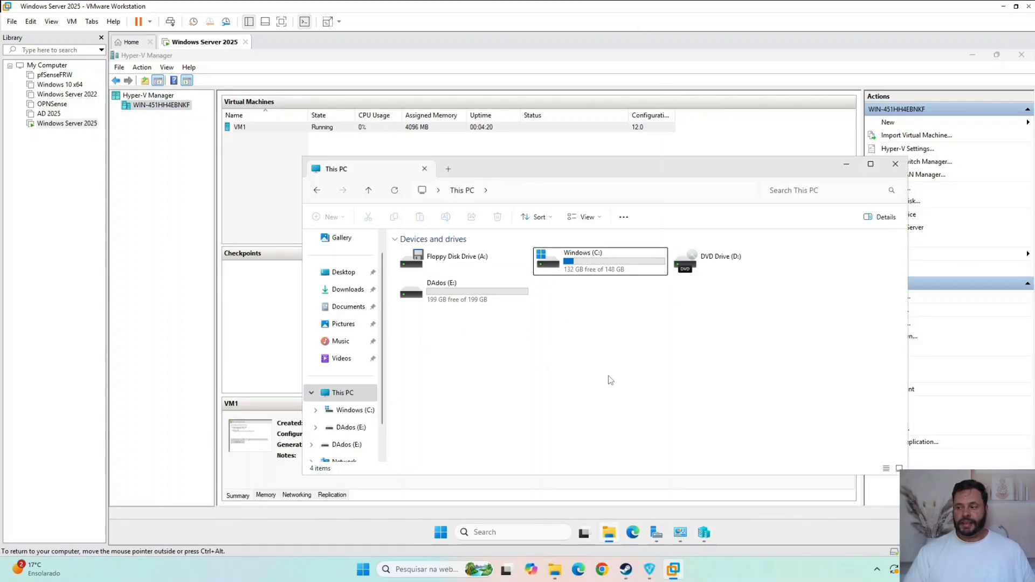
left_click(481, 302)
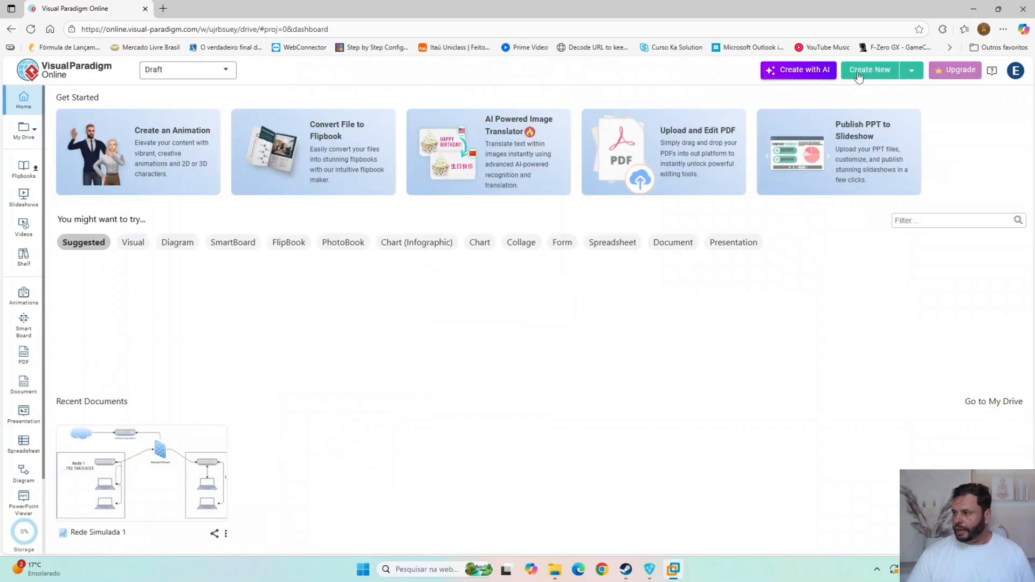
- Create a blank network diagram in Visual Paradigm Online and place a tall tower shape in the upper left of the canvas
left_click(870, 69)
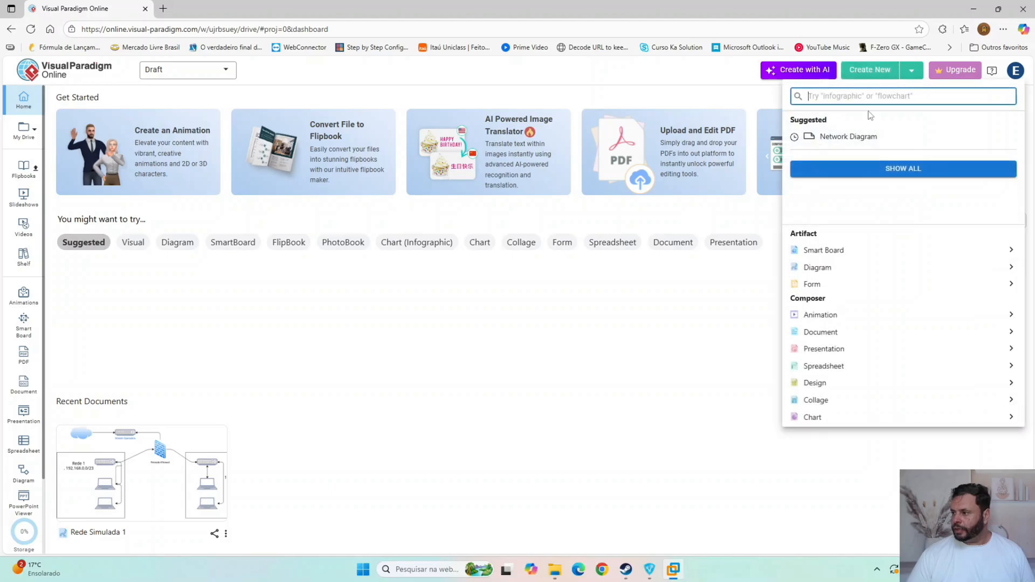
left_click(845, 268)
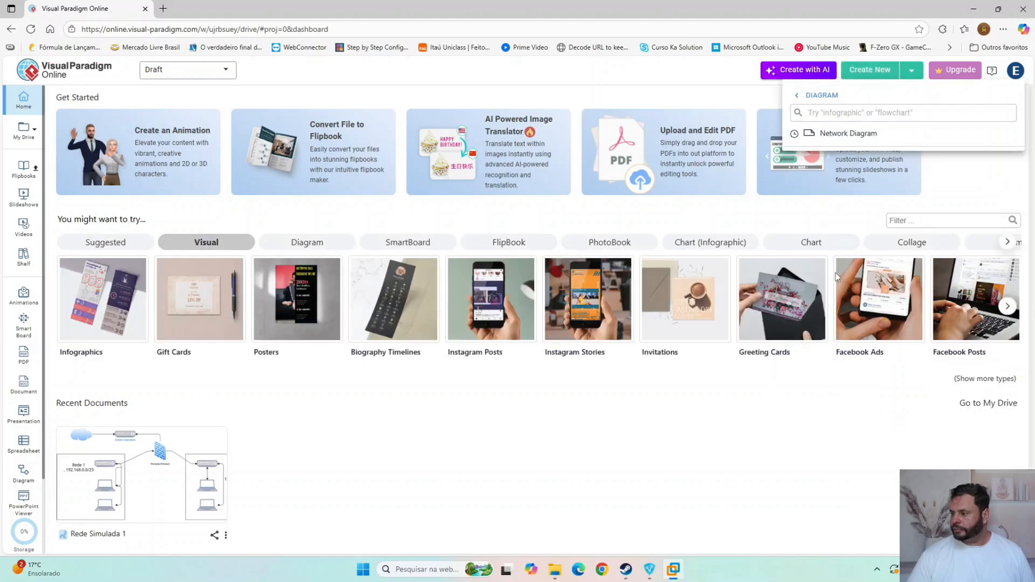
left_click(847, 133)
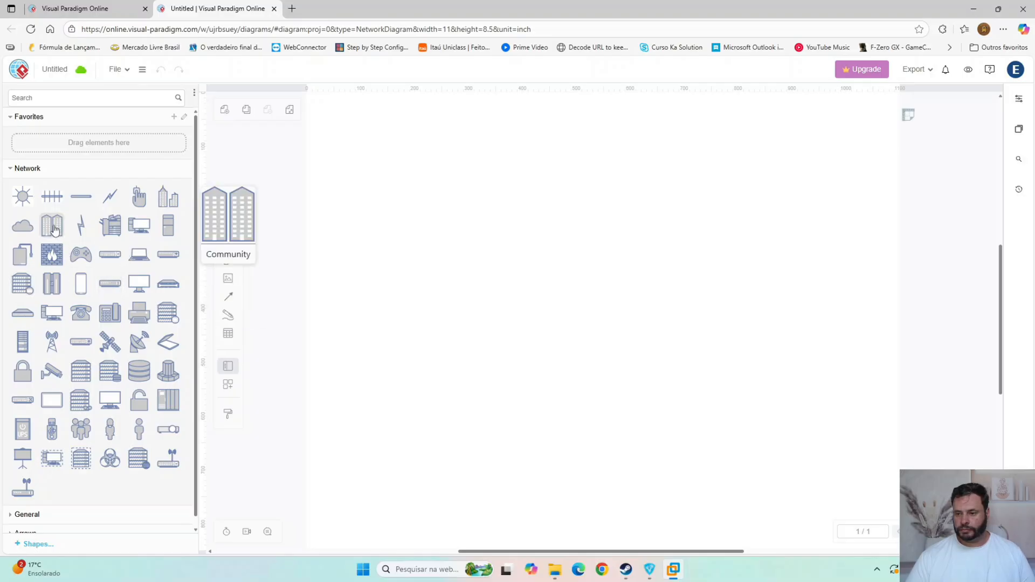
left_click_drag(169, 226, 582, 437)
left_click_drag(540, 269, 472, 211)
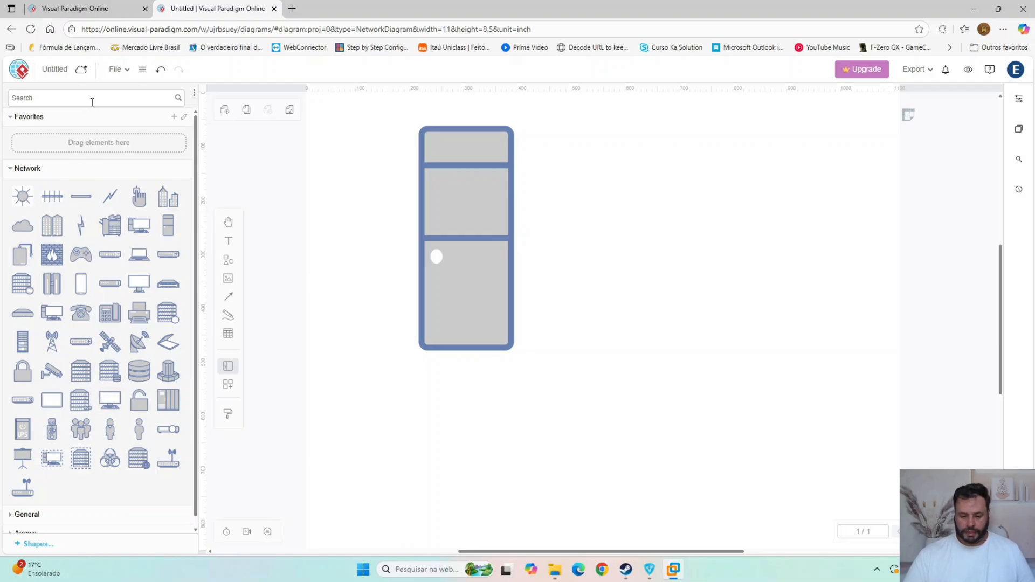
- Search the shapes for NAS and place the NAS Filer, about 277 x 142, near the canvas's upper right corner
type("NAS")
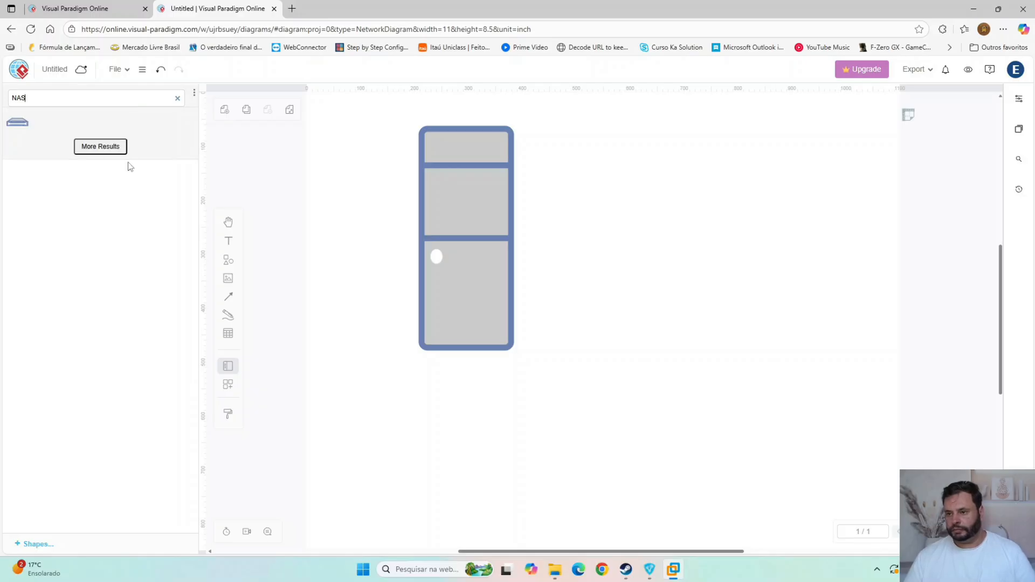
mouse_move(18, 125)
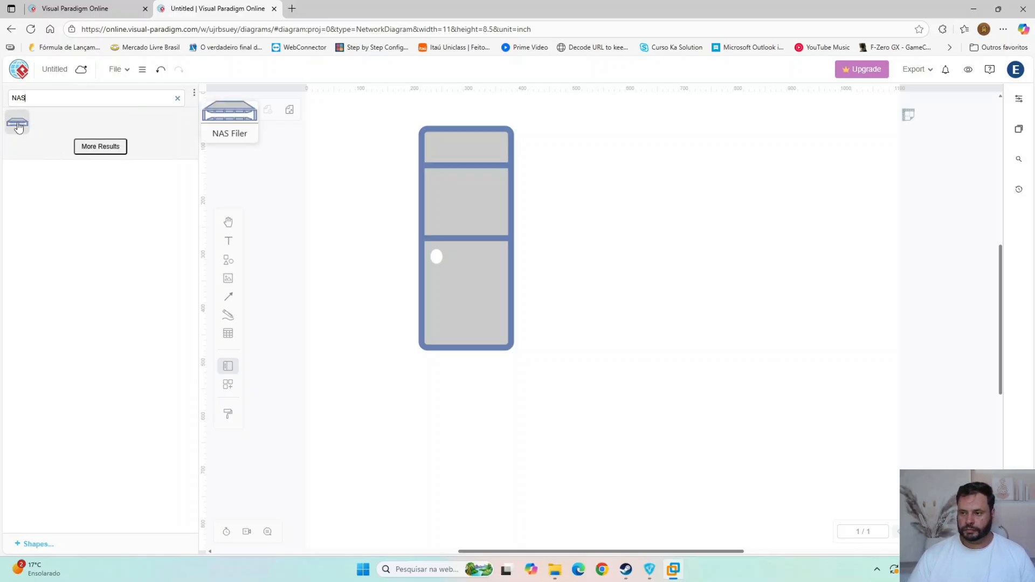
left_click_drag(18, 123, 616, 229)
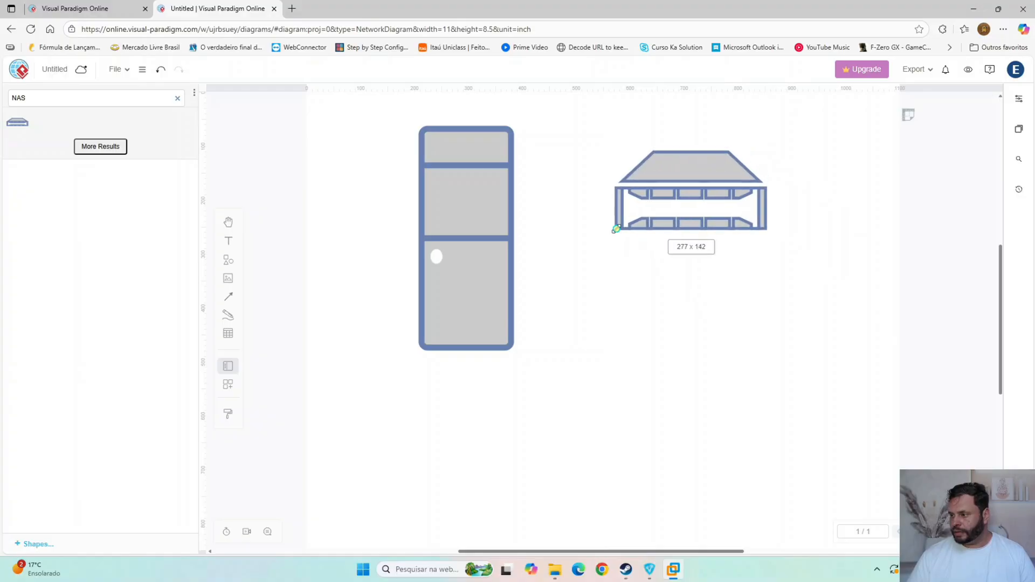
left_click_drag(695, 196, 788, 183)
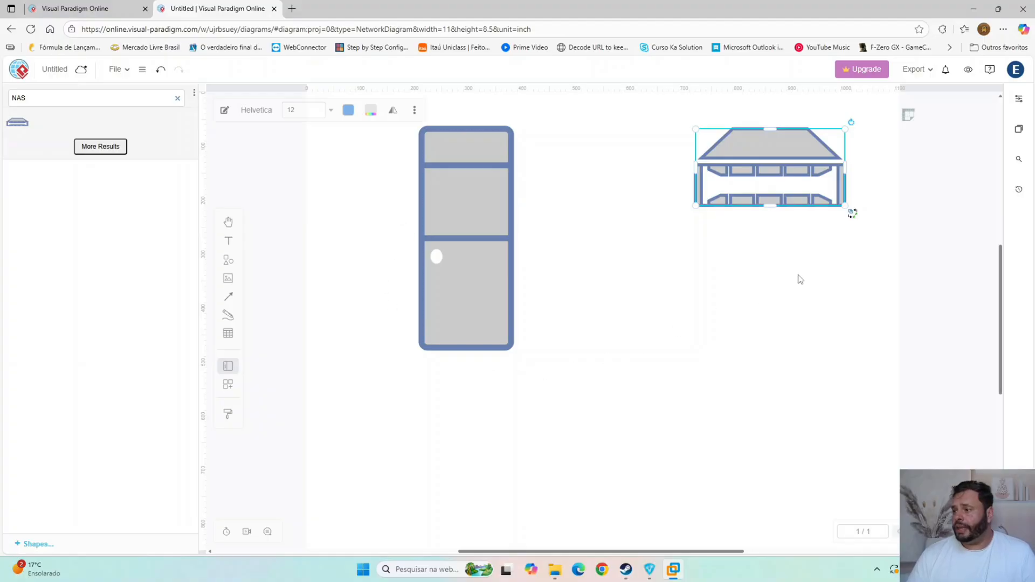
left_click(743, 266)
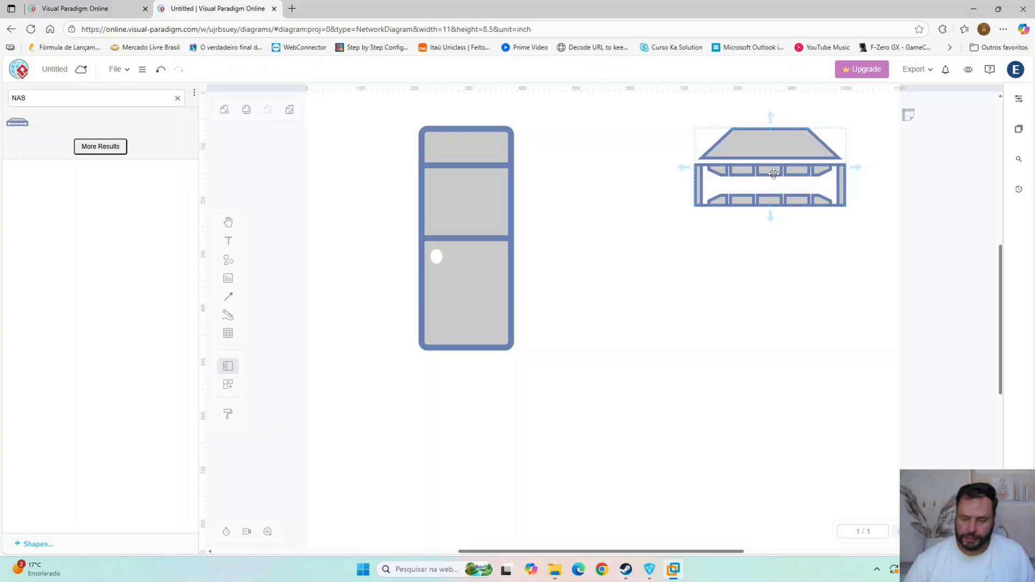
- Reposition the tower shape slightly lower and the NAS Filer further left, closer to the tower
left_click(461, 240)
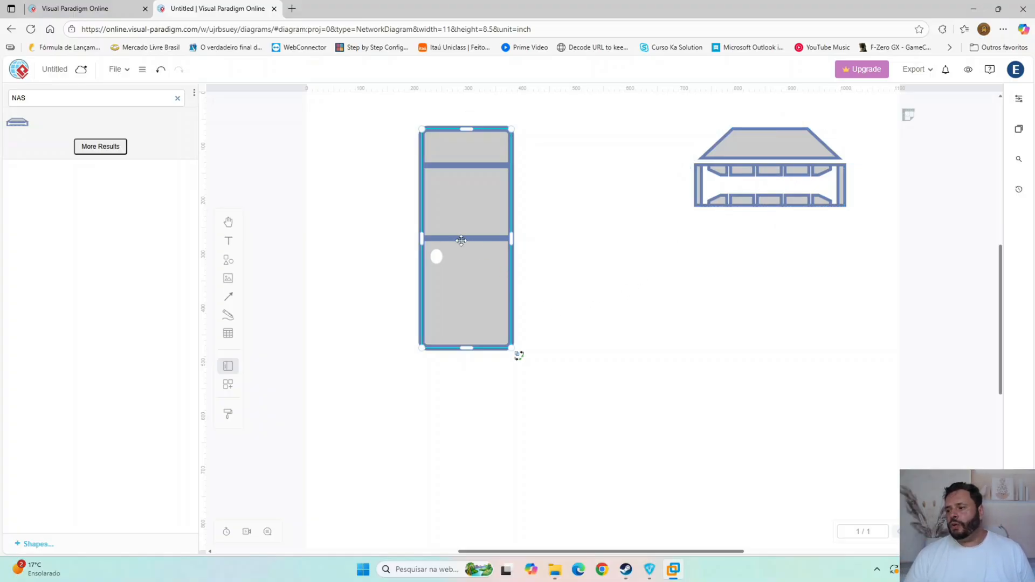
left_click_drag(462, 240, 444, 313)
left_click(769, 174)
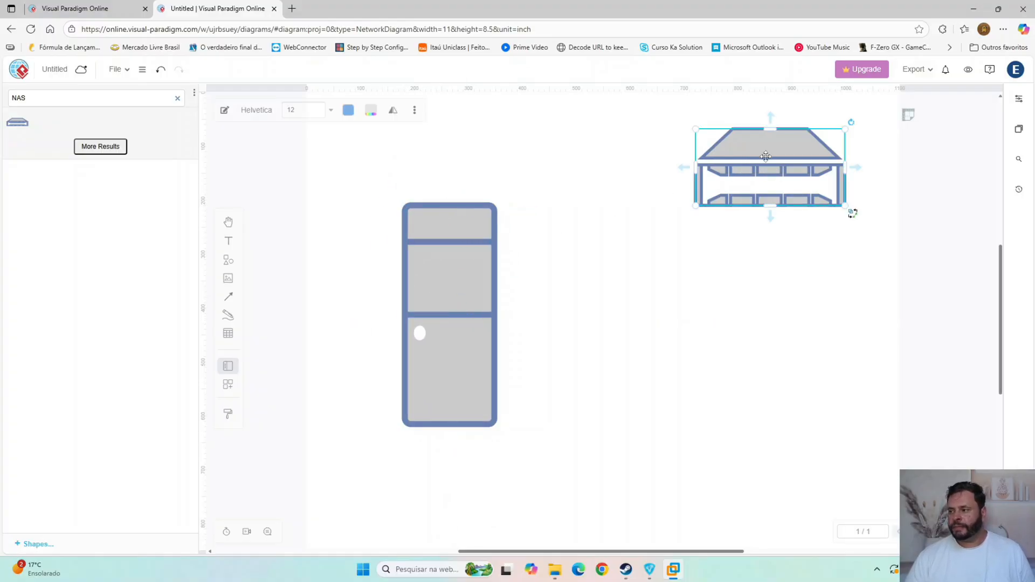
left_click_drag(770, 174, 672, 156)
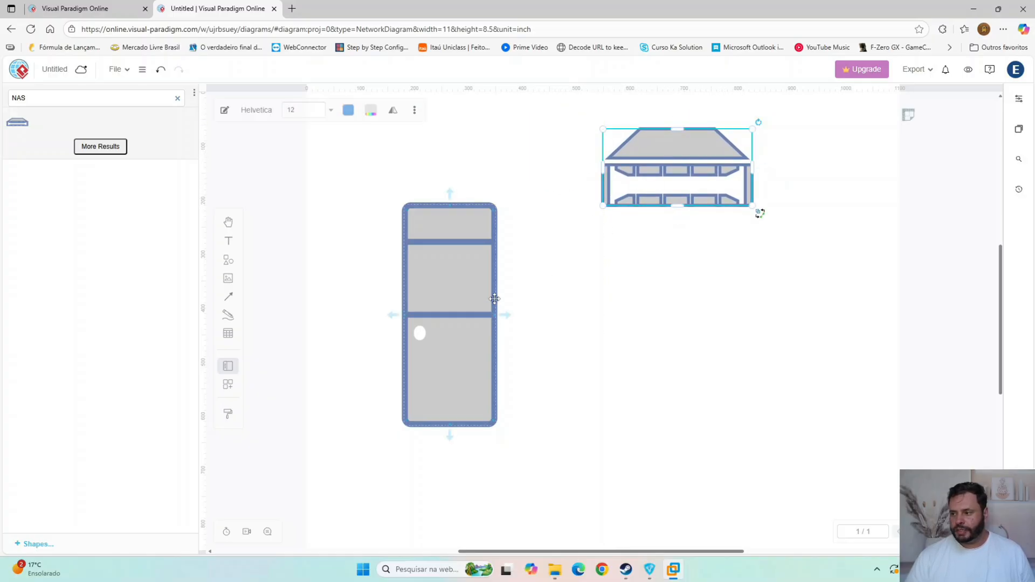
left_click(461, 325)
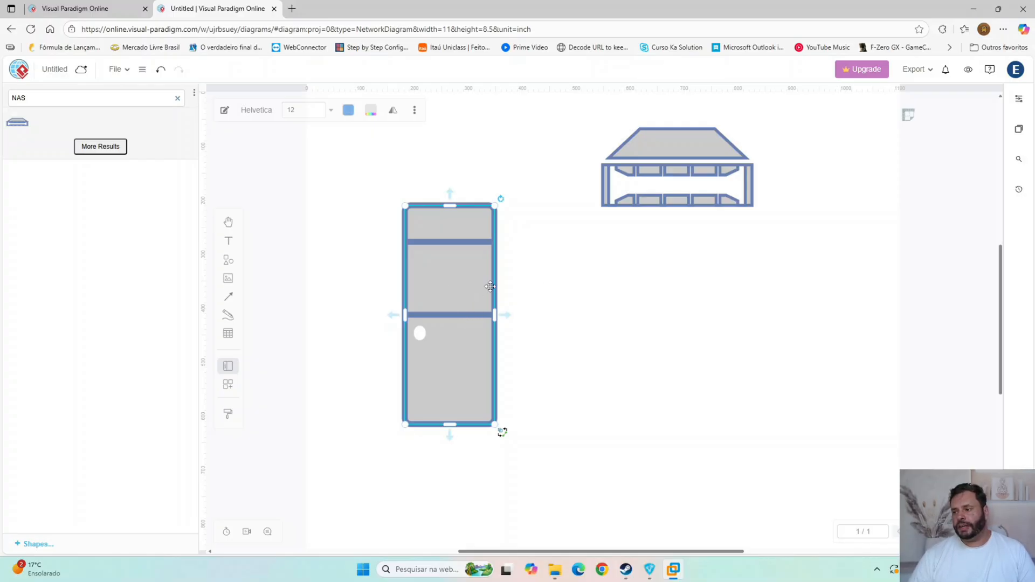
- Clear the shape search and connect the tower shape to the NAS Filer with a double-headed arrow
left_click(178, 99)
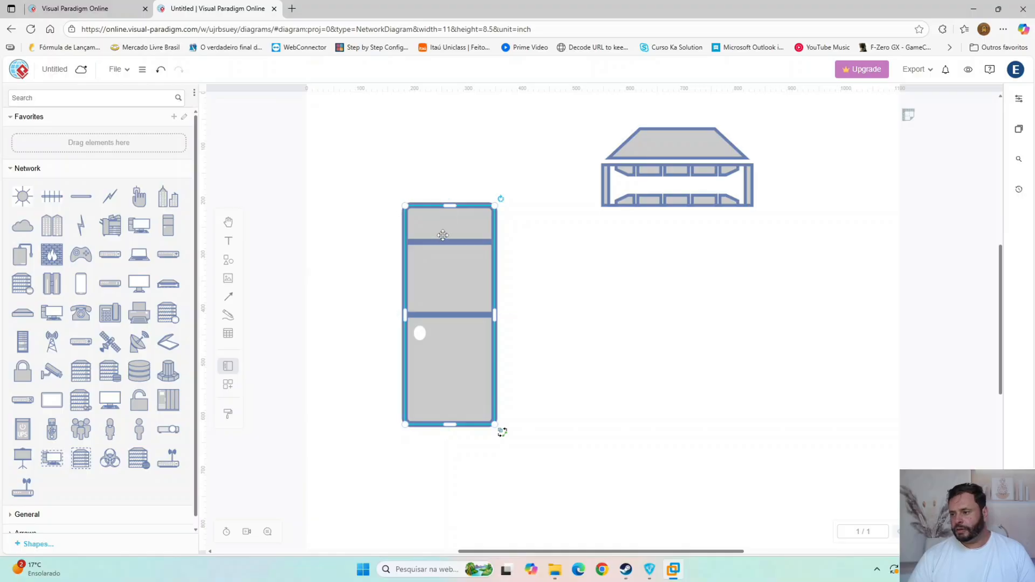
left_click_drag(446, 205, 682, 200)
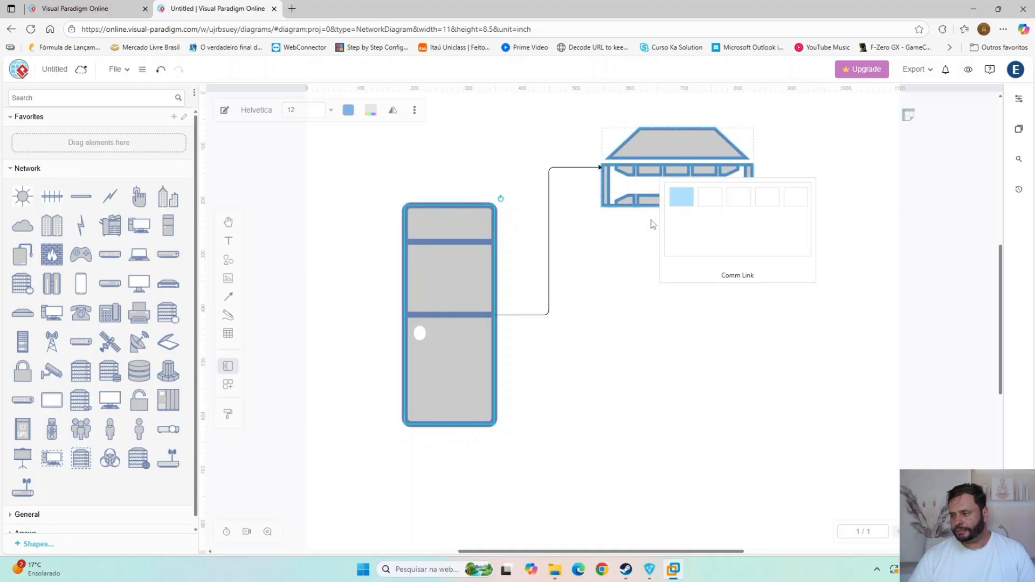
left_click(619, 345)
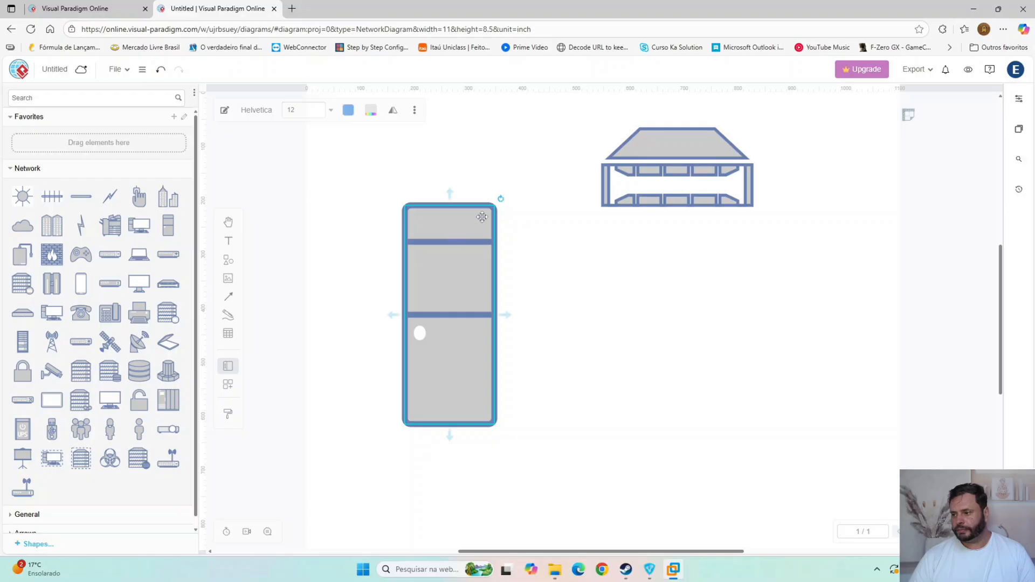
left_click_drag(451, 194, 604, 168)
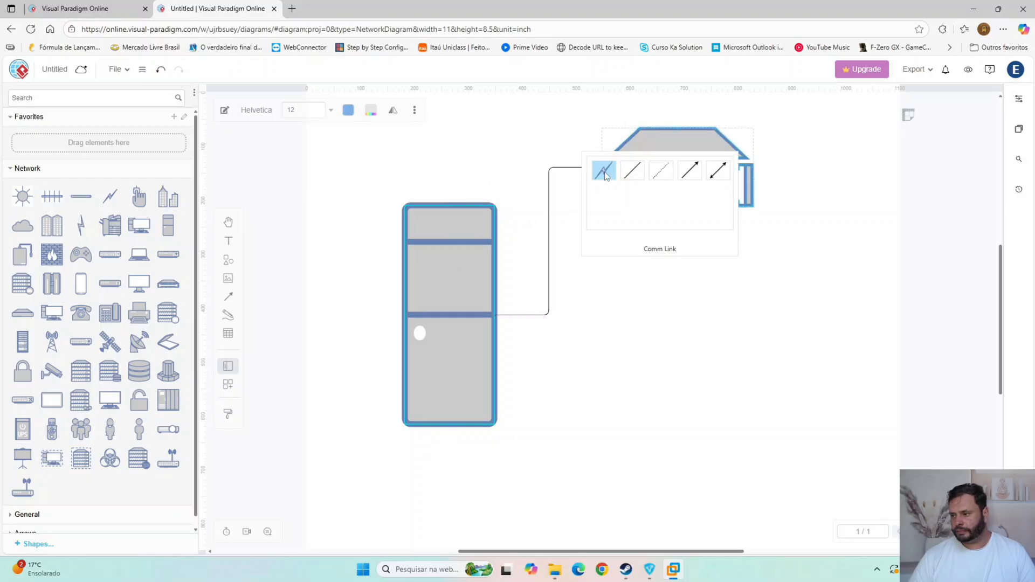
left_click(696, 177)
left_click(694, 319)
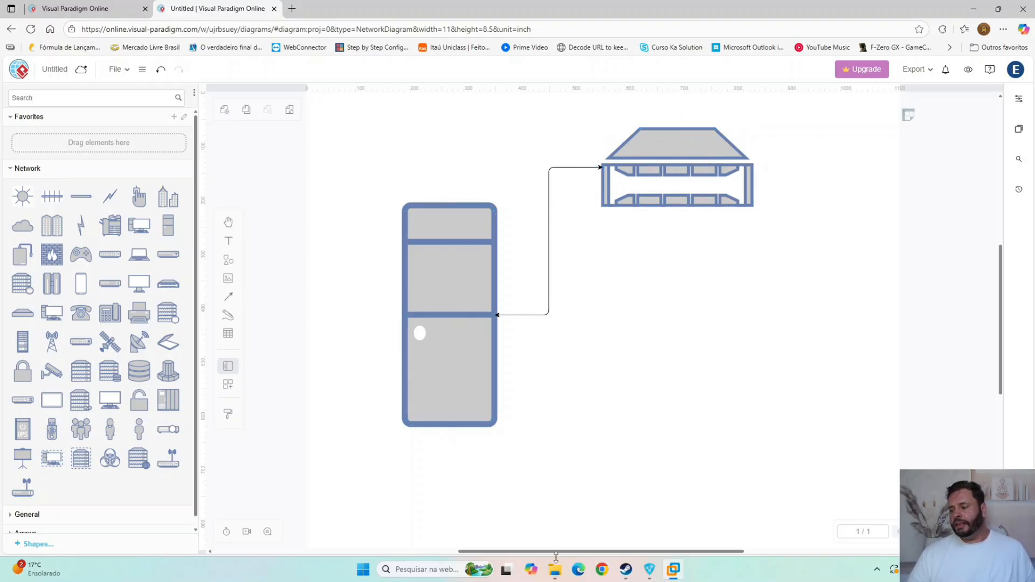
- Switch to the Windows Server 2025 VM in VMware Workstation, rename the E: drive as Dados with administrator permission, and refresh the drive list
left_click(669, 575)
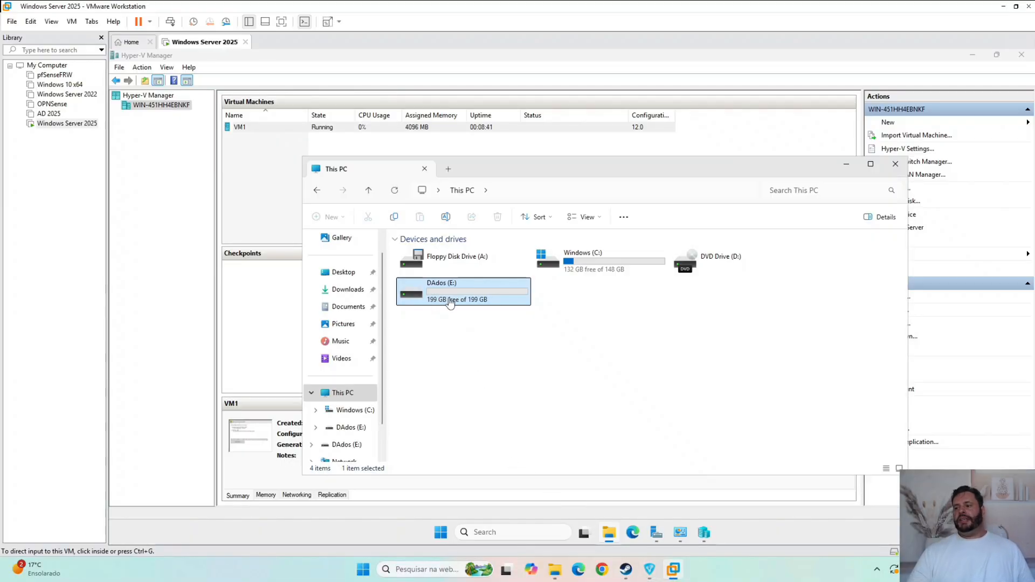
left_click(475, 301)
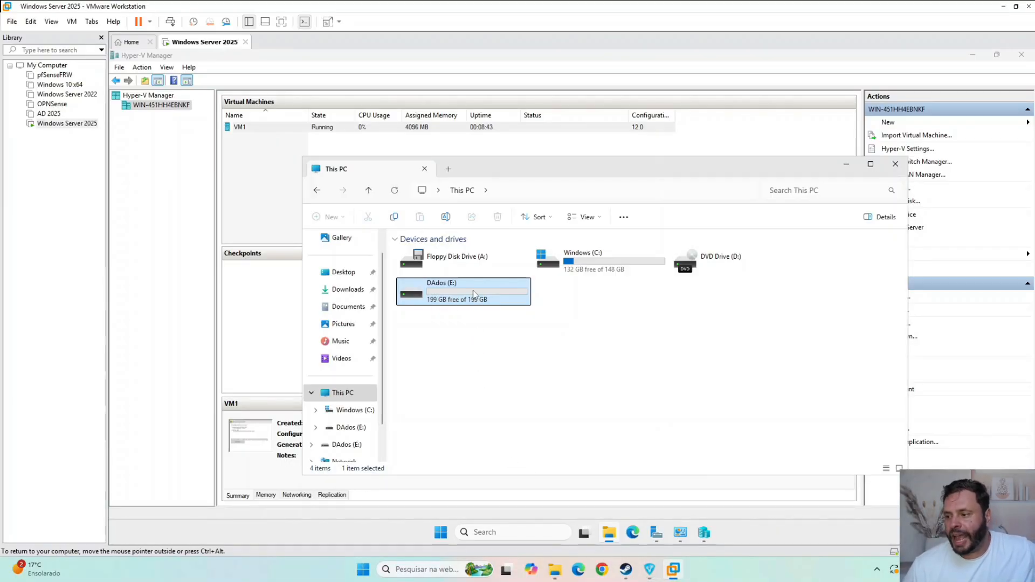
right_click(475, 294)
left_click(513, 436)
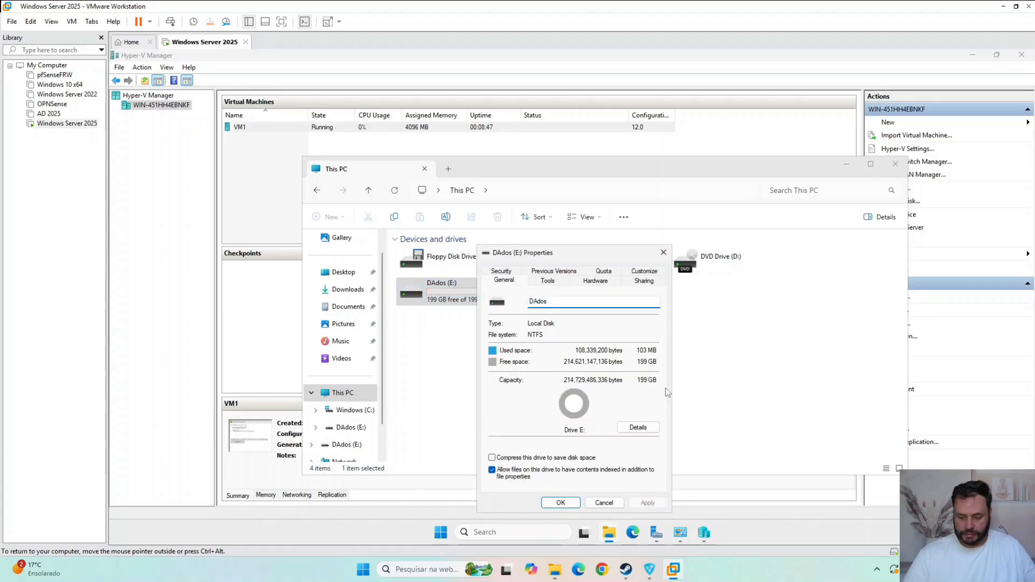
key("BackSpace")
type("a")
key("Return")
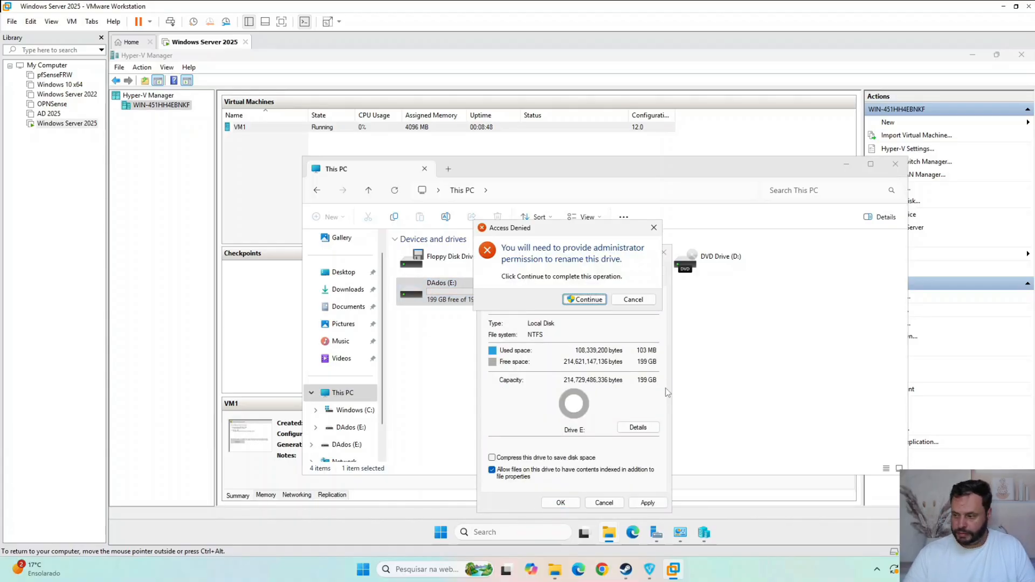
left_click(584, 300)
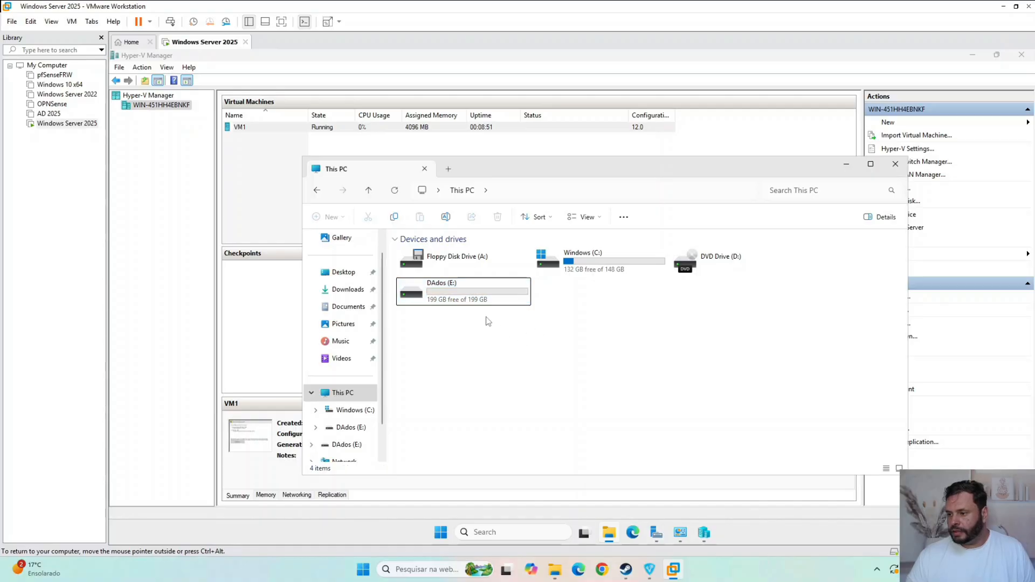
right_click(546, 375)
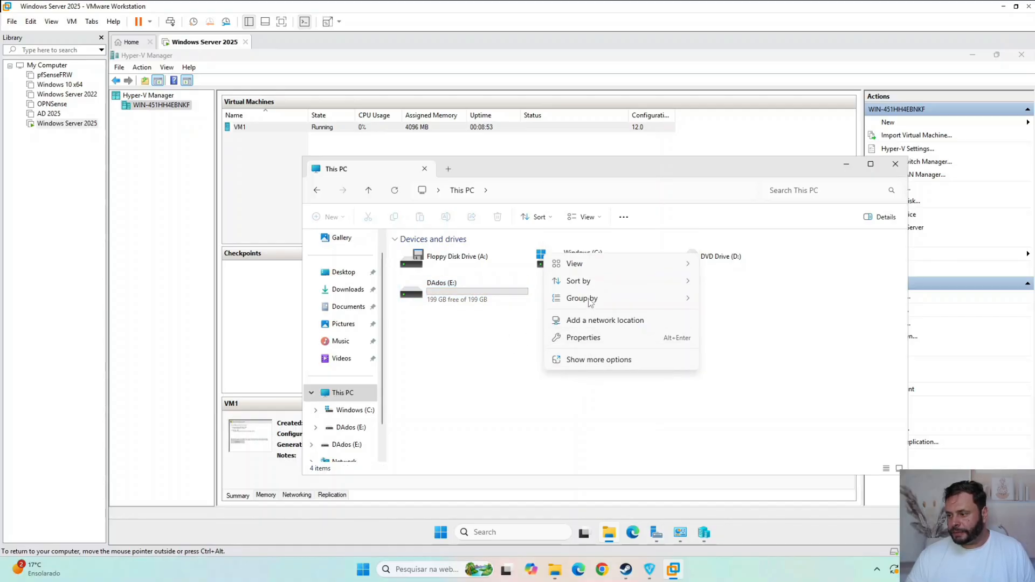
left_click(583, 360)
left_click(590, 417)
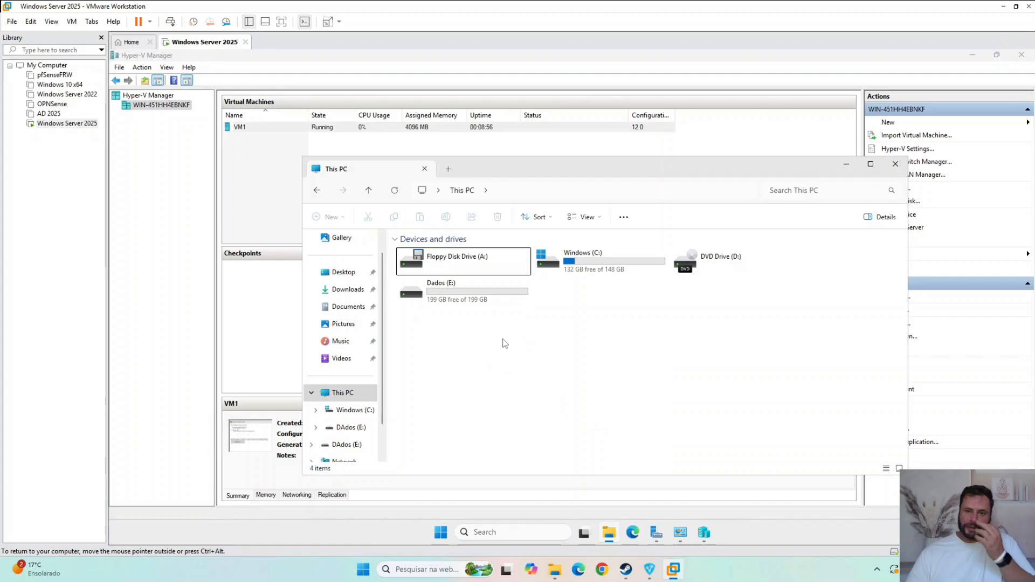
- Remove Steam from the host's taskbar and return to the network diagram to review the NAS Filer's connection to the tower
left_click(504, 296)
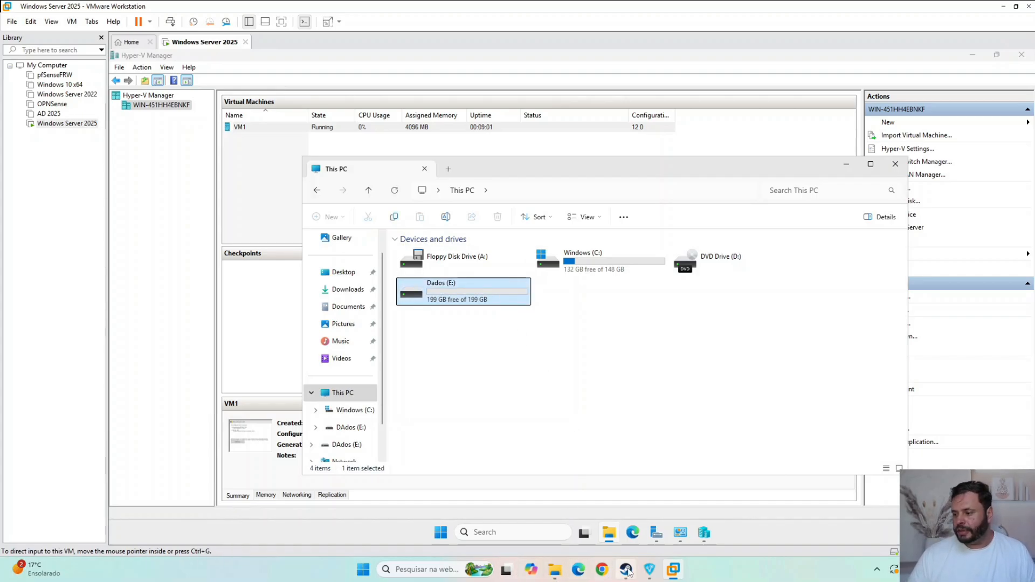
mouse_move(629, 571)
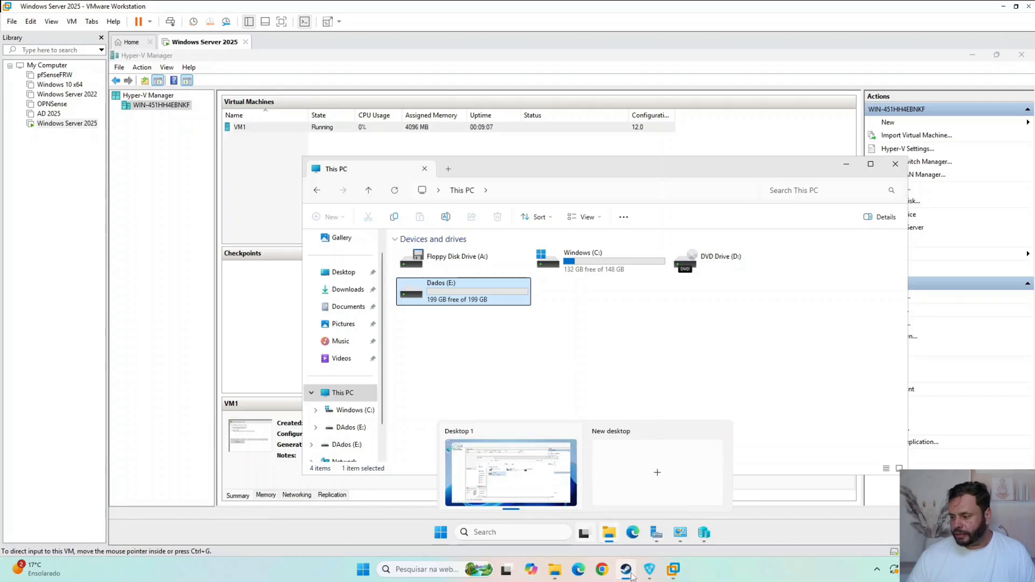
right_click(629, 576)
left_click(620, 542)
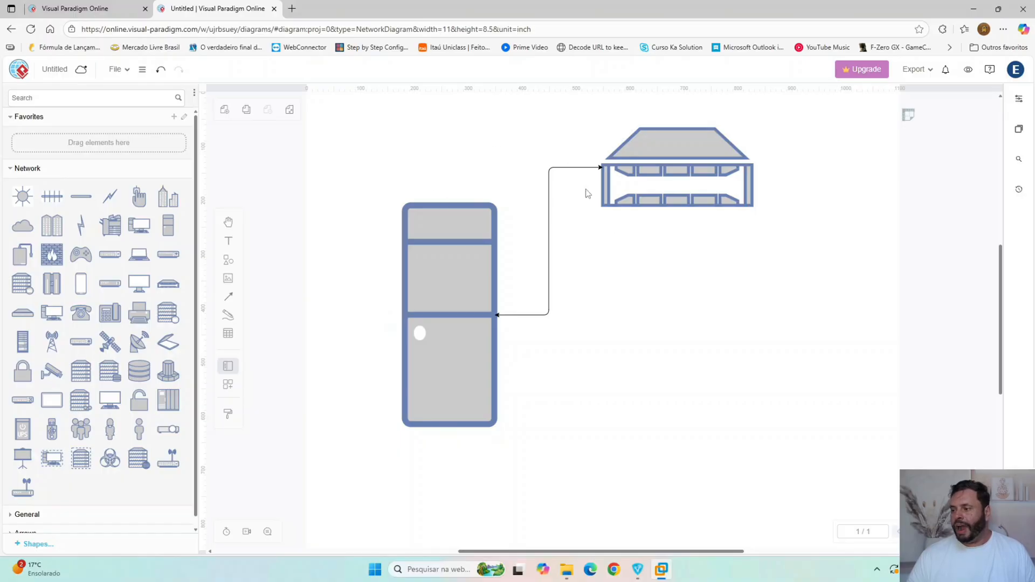
mouse_move(678, 163)
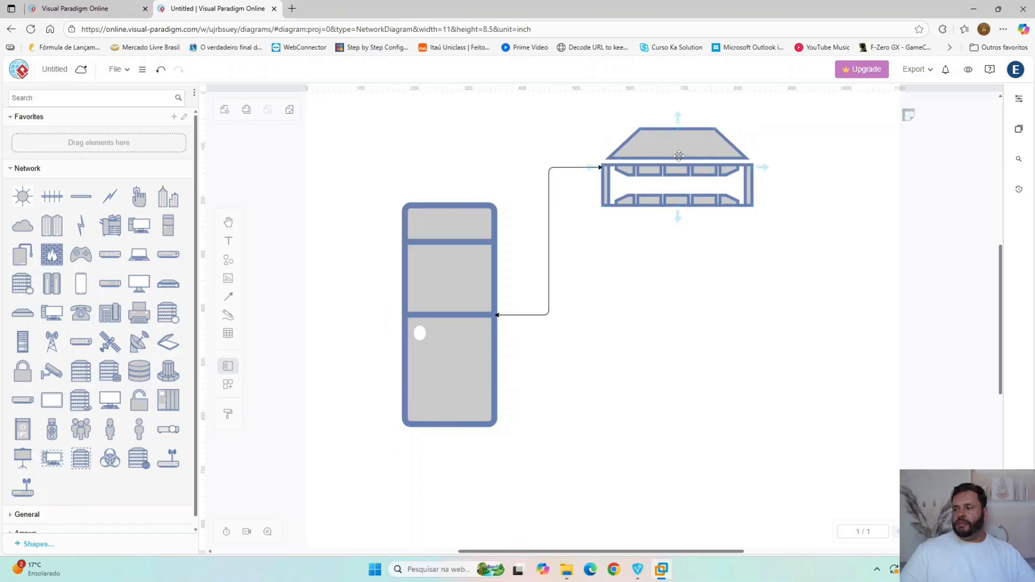
left_click(679, 156)
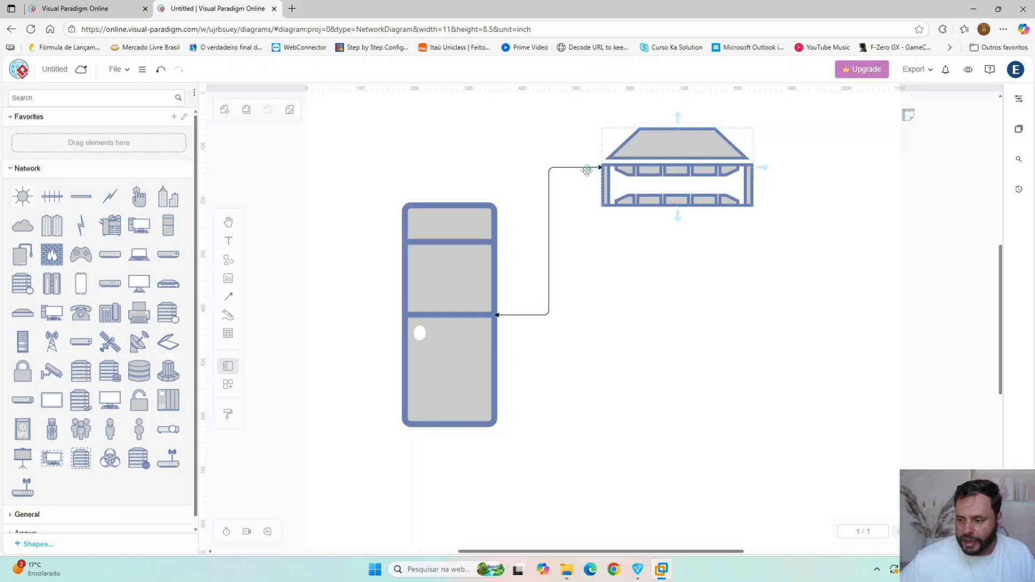
- Switch back to the VM, close File Explorer, and open Hyper-V's Virtual SAN Manager with the Virtual Fibre Channel SAN entry selected
left_click(659, 575)
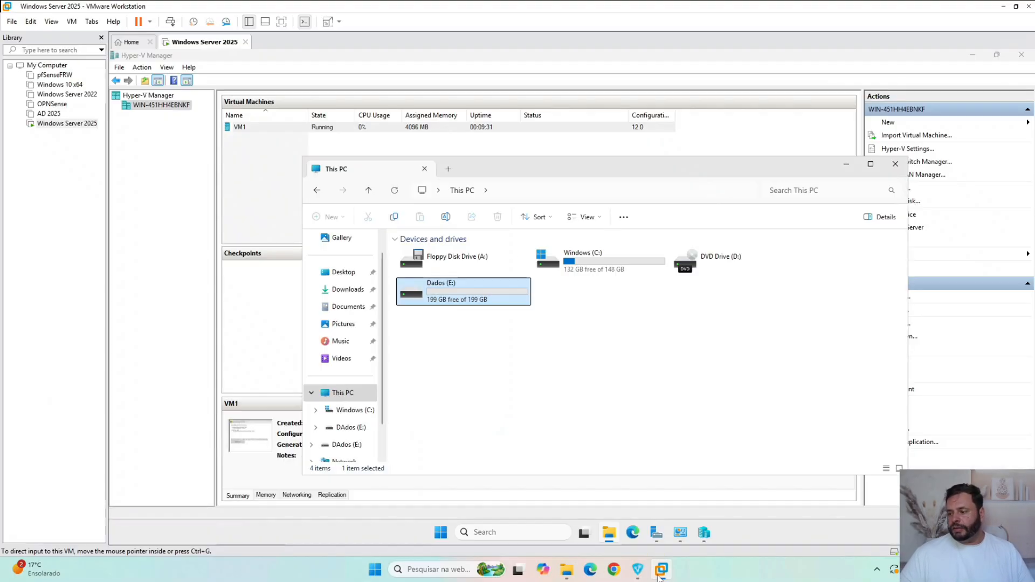
left_click(659, 576)
left_click(659, 575)
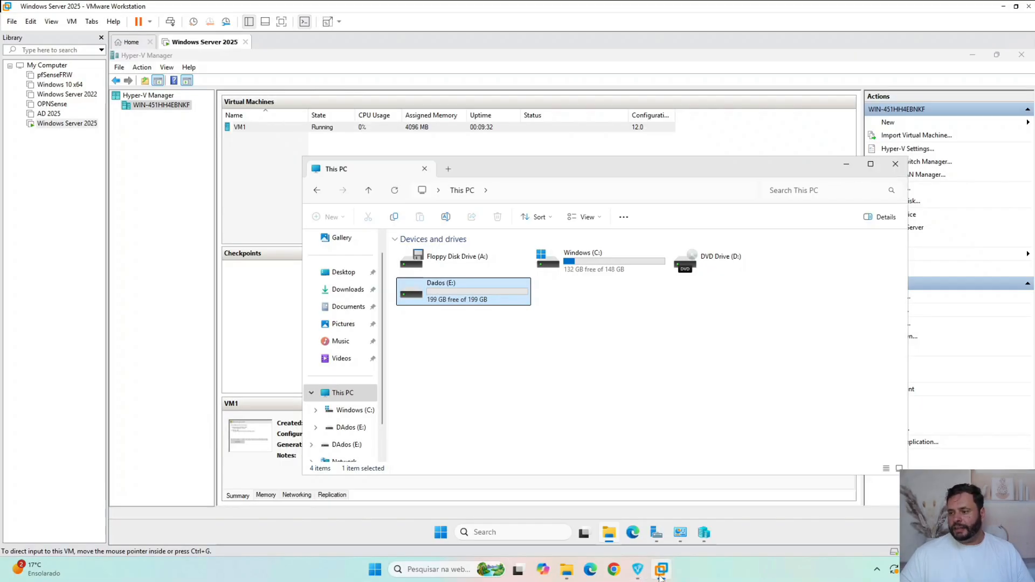
left_click(896, 164)
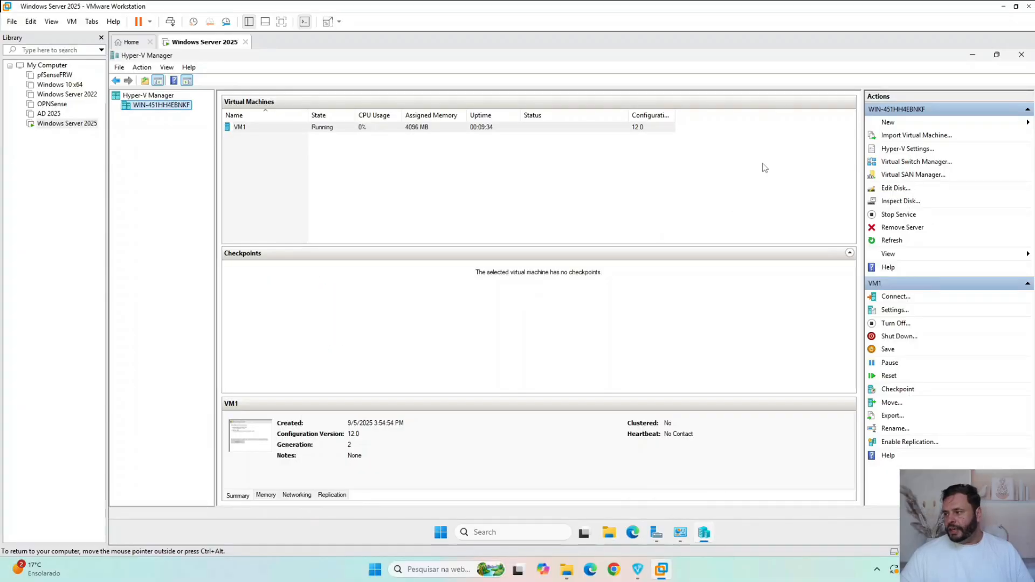
left_click(911, 175)
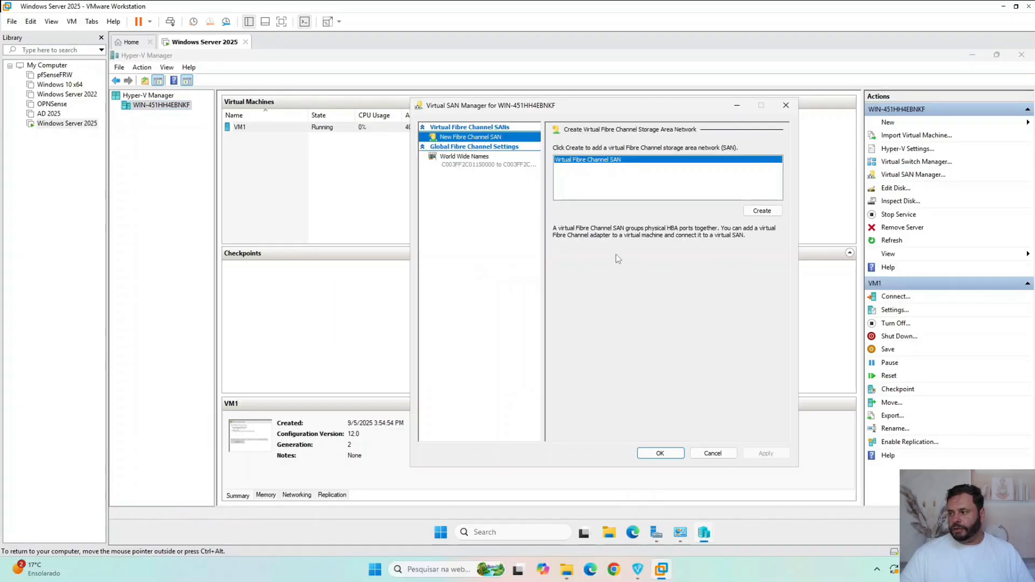
left_click(588, 160)
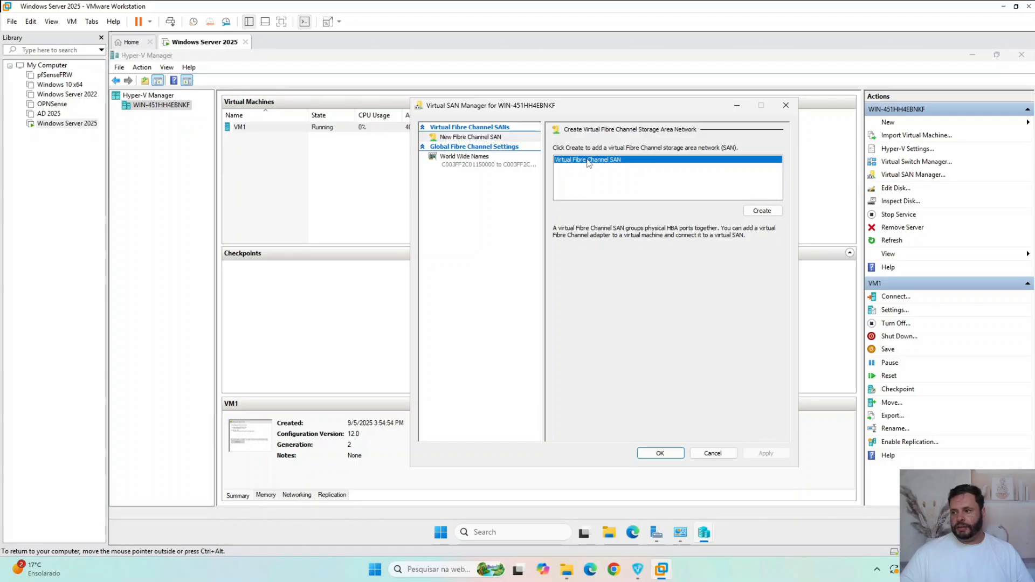
- Review the World Wide Names settings, then create a new Virtual Fibre Channel SAN with its default name and confirm the Virtual SAN Manager
left_click(468, 161)
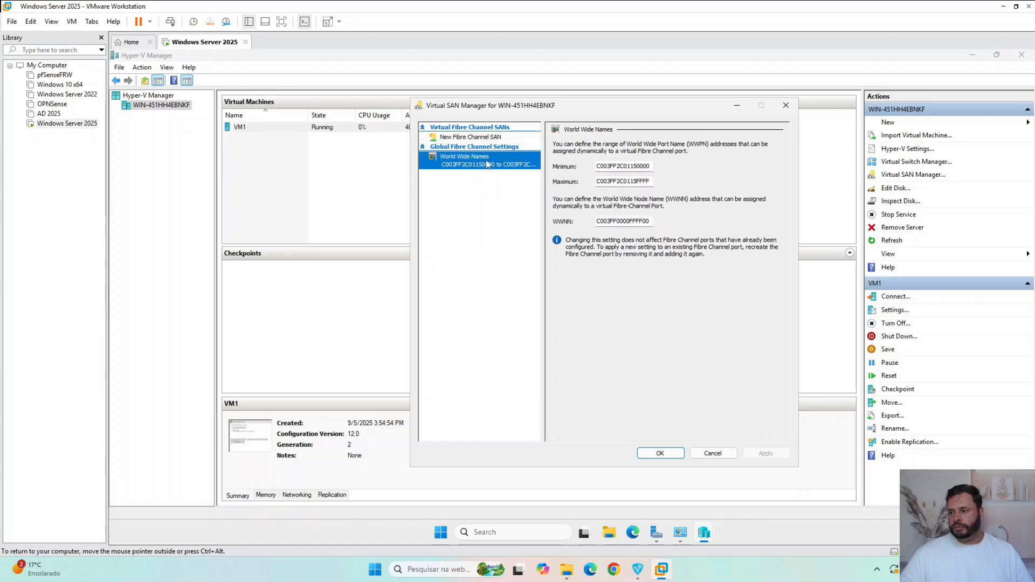
left_click(487, 138)
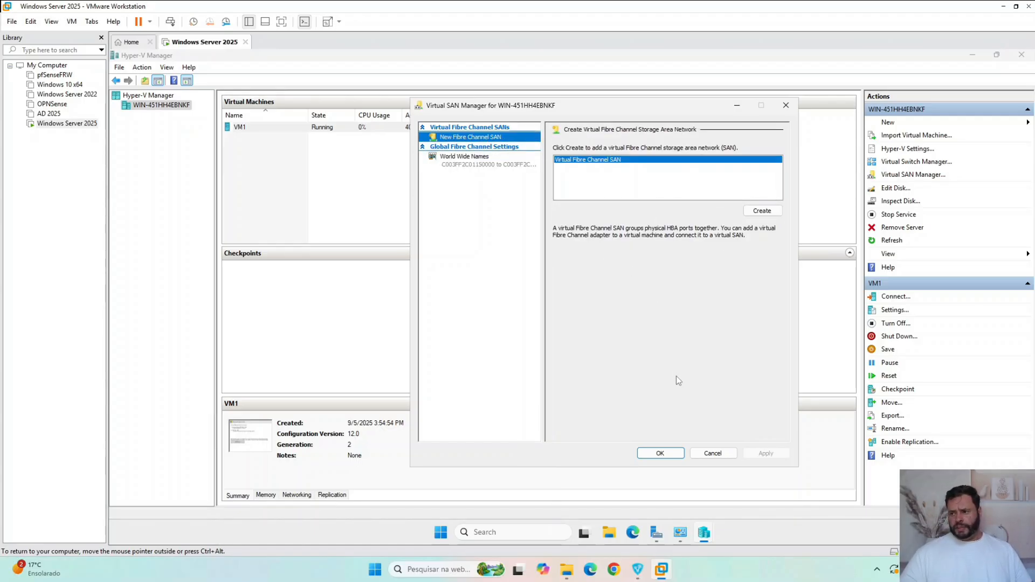
left_click(763, 211)
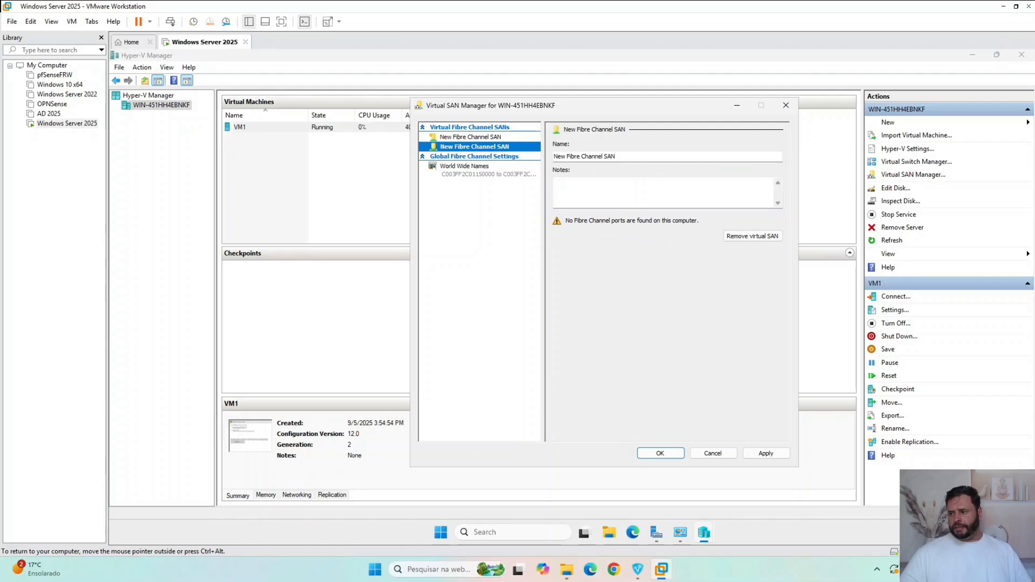
left_click(661, 454)
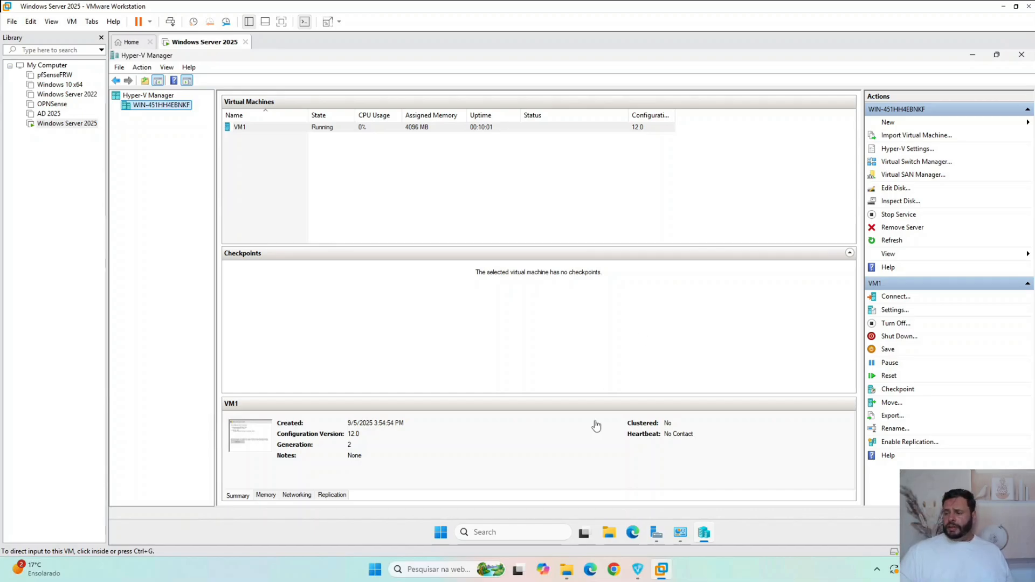
- Deselect VM1 in Hyper-V Manager and open the Dados (E:) drive in the VM's File Explorer
left_click(396, 163)
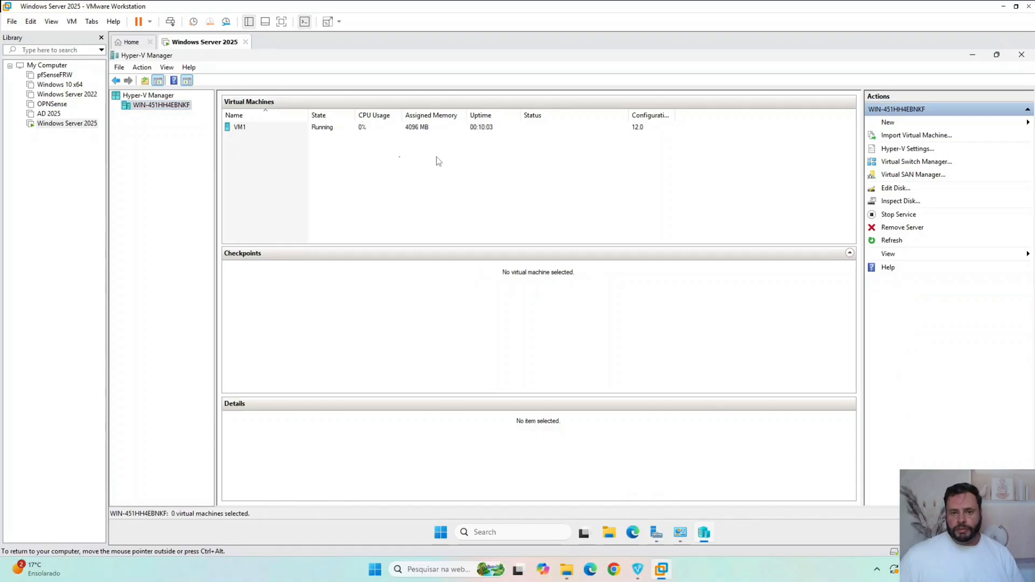
right_click(400, 158)
left_click(615, 535)
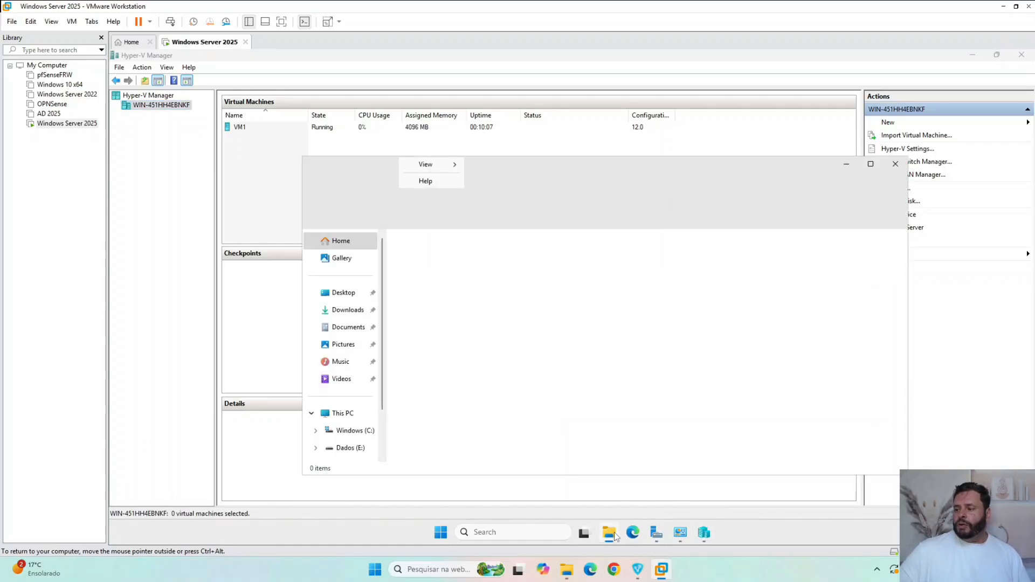
left_click(350, 448)
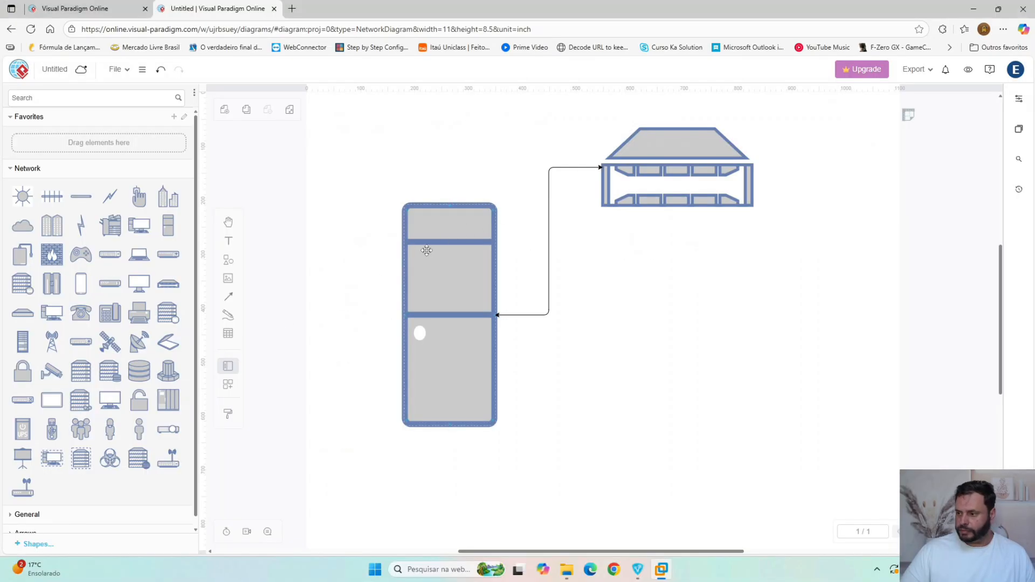
- In the Visual Paradigm network diagram, duplicate the tower, place the copy near the page's right edge, and center the NAS Filer between both towers
left_click(441, 246)
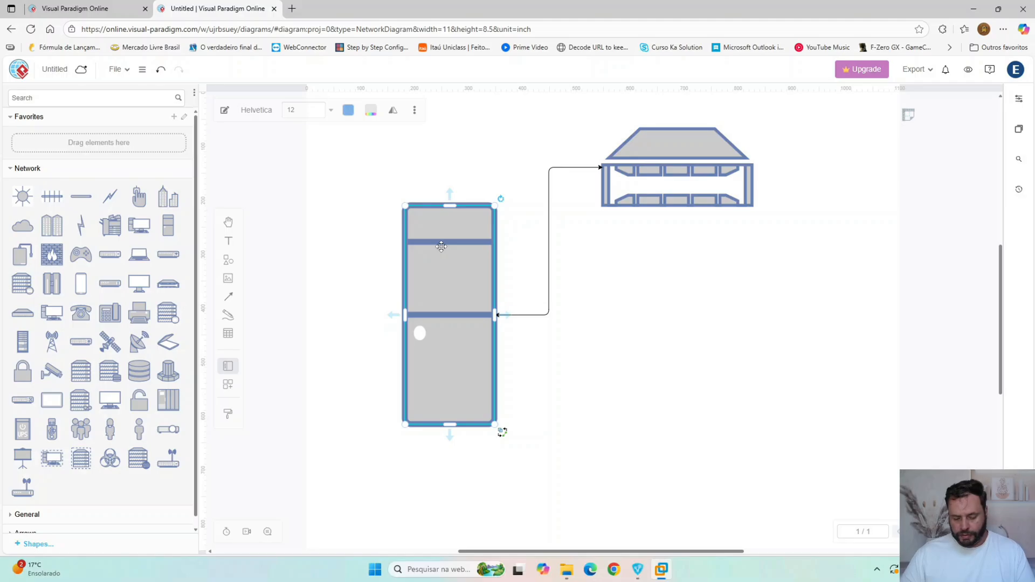
key("ctrl+d")
left_click_drag(517, 312, 868, 268)
left_click_drag(671, 194, 635, 194)
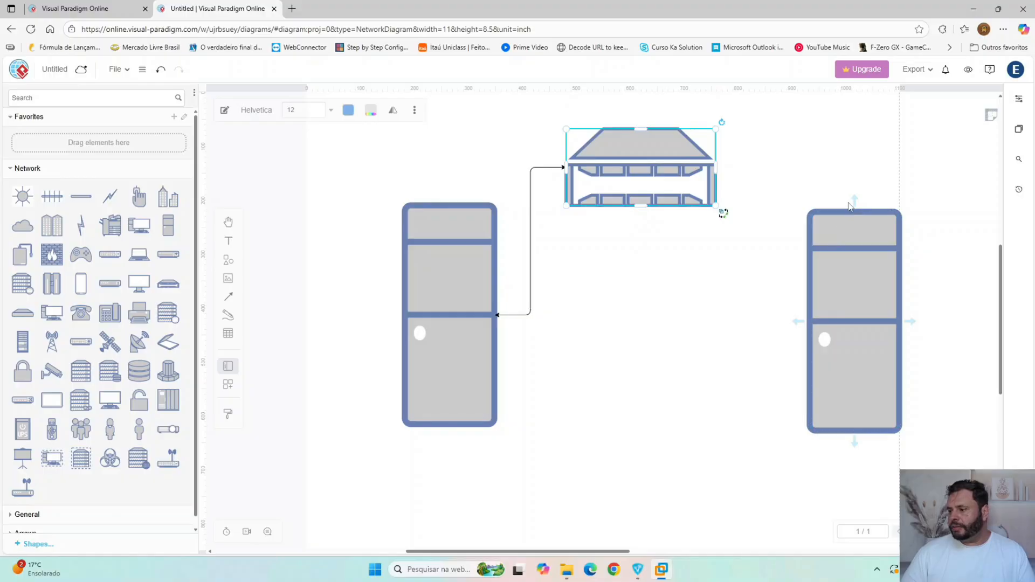
- Connect the duplicated tower to the NAS Filer with a double-headed arrow, discarding the stray connector above the tower
left_click_drag(798, 321, 718, 166)
left_click(827, 163)
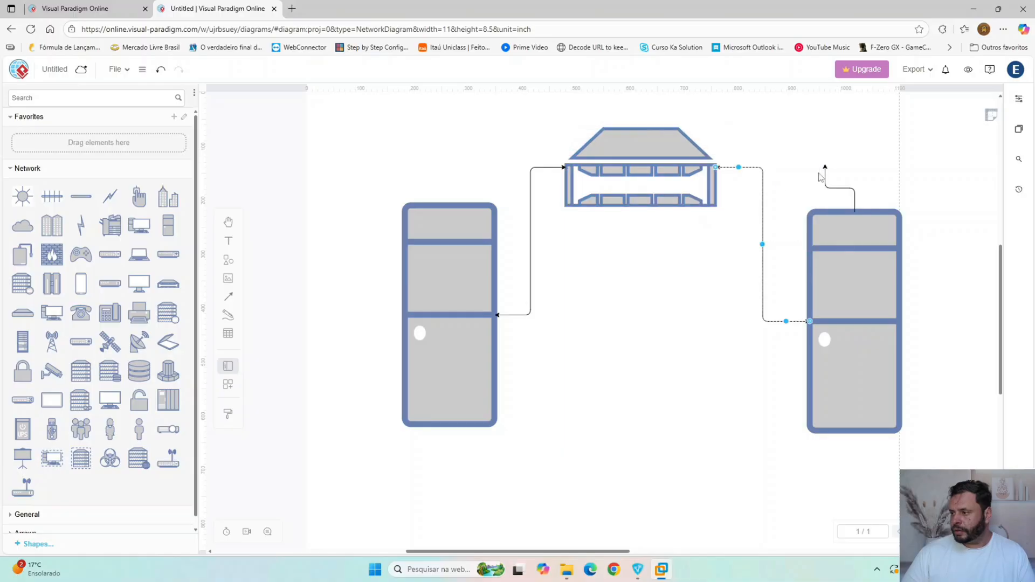
left_click(681, 319)
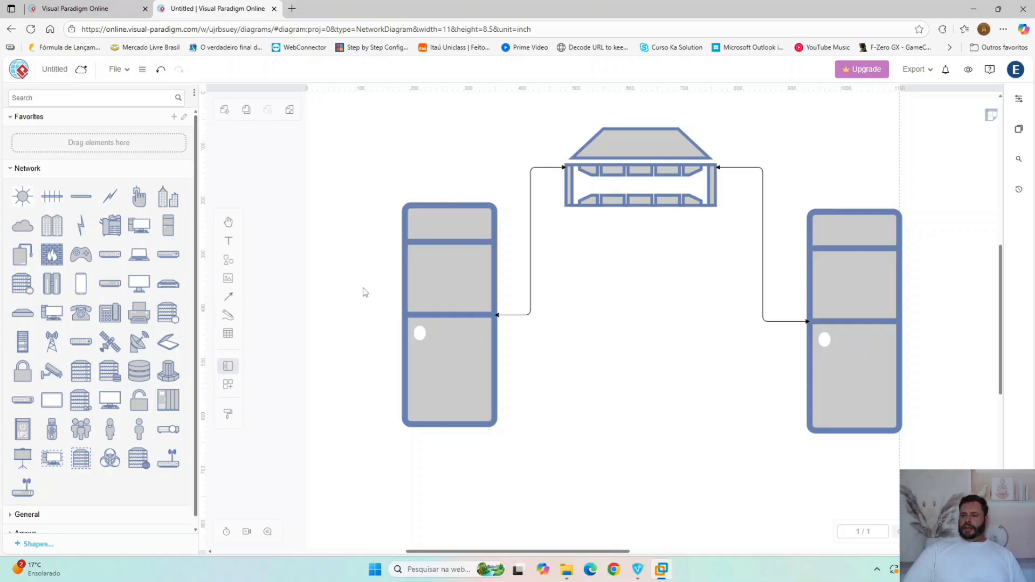
left_click_drag(506, 313, 307, 335)
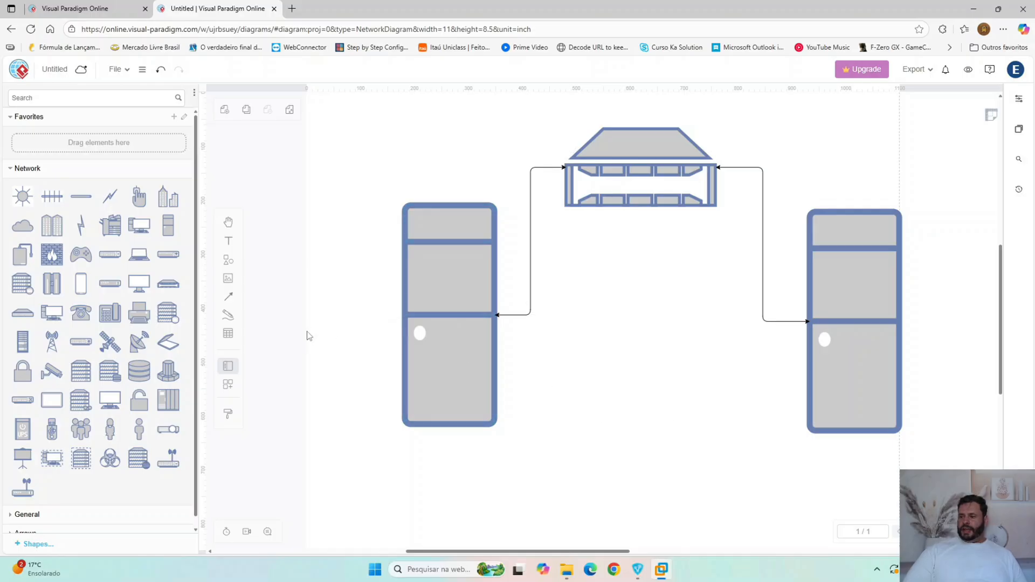
- Add a Hub shape to the diagram, below the NAS Filer and between the two towers
mouse_move(118, 259)
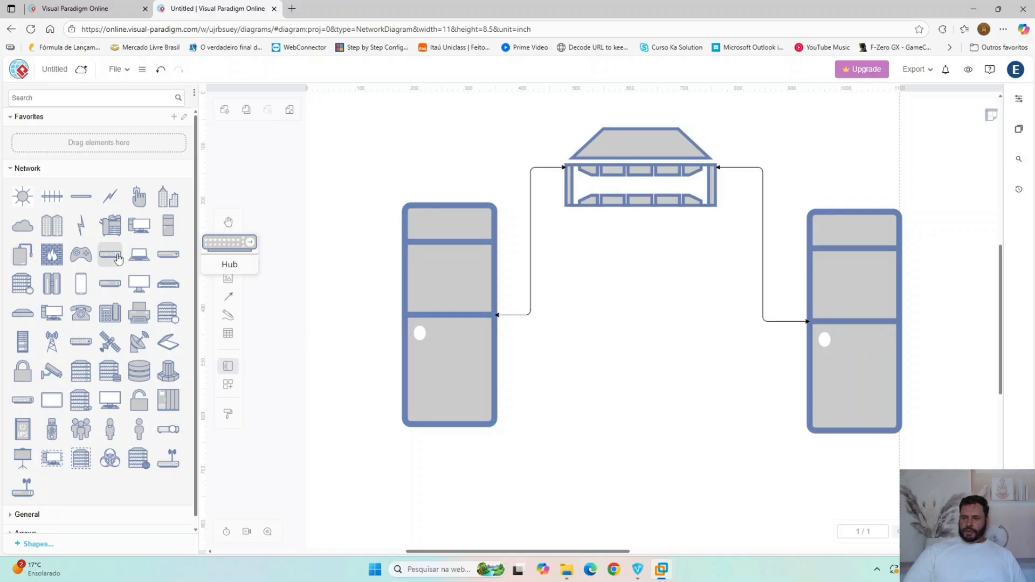
left_click_drag(119, 258, 744, 483)
left_click_drag(674, 458, 661, 471)
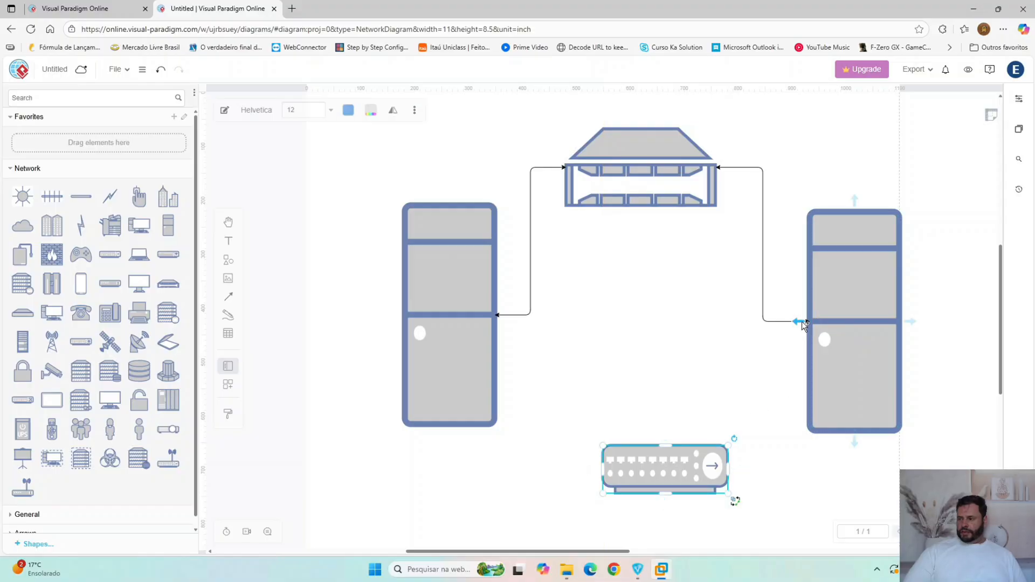
- Connect both towers to the top of the Hub with double-headed arrows
left_click_drag(806, 323, 646, 450)
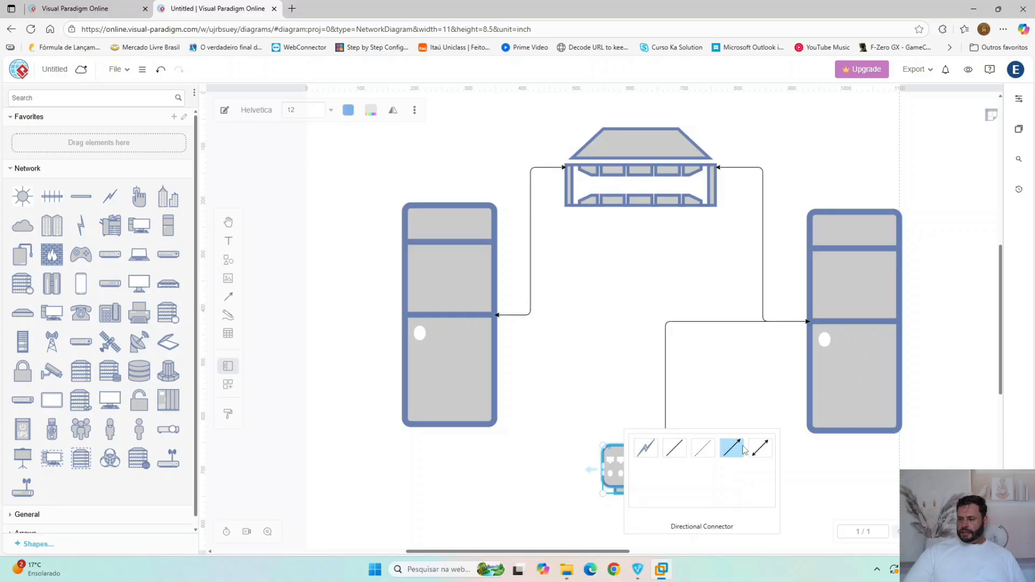
left_click(756, 449)
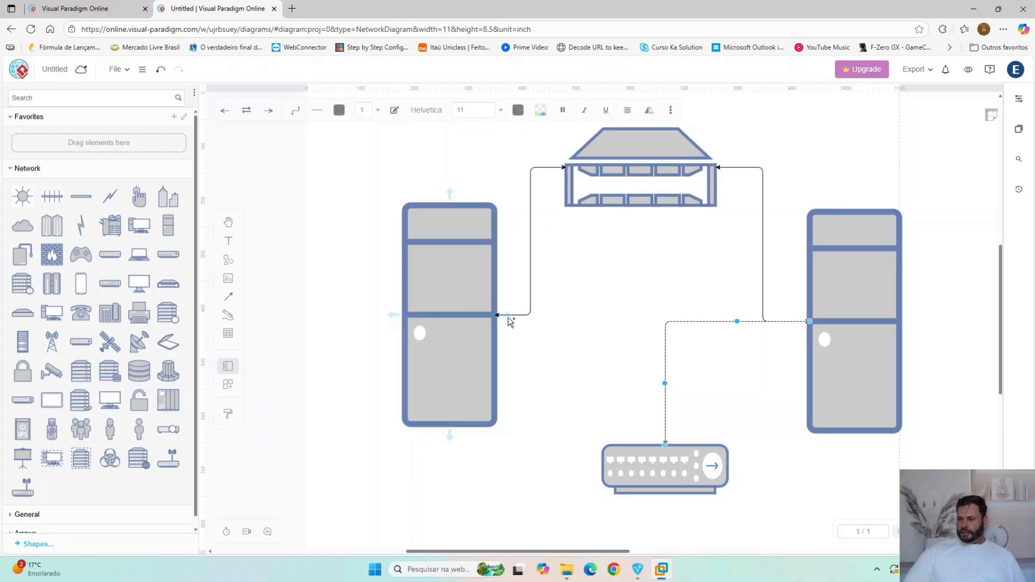
left_click_drag(508, 319, 679, 452)
left_click(791, 452)
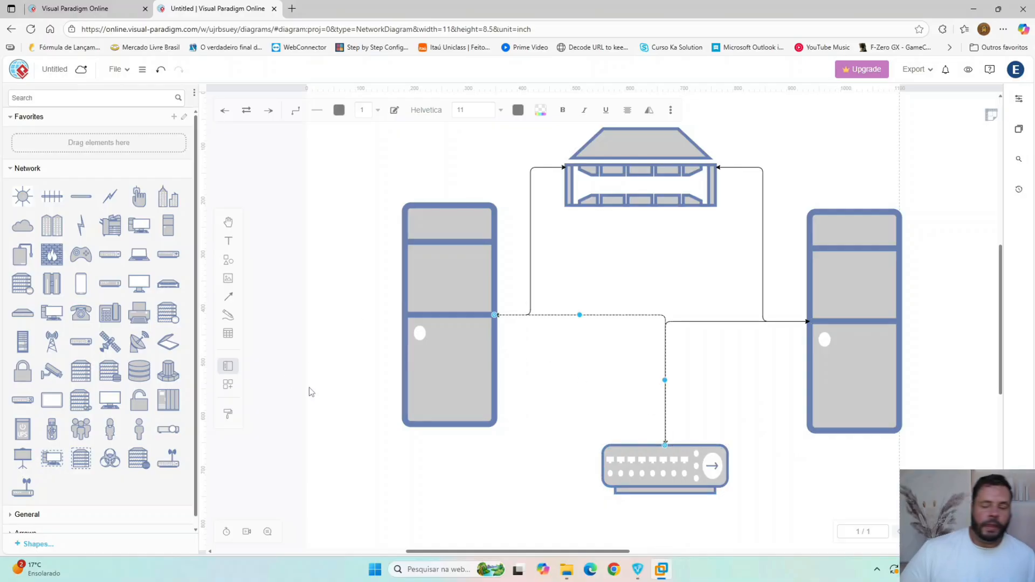
left_click(720, 406)
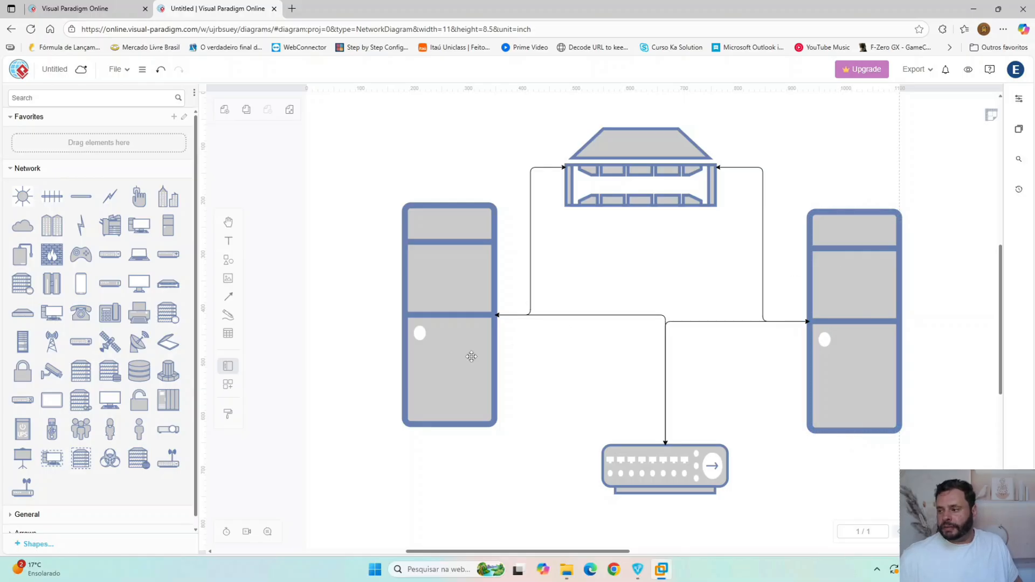
left_click(432, 277)
left_click(874, 264)
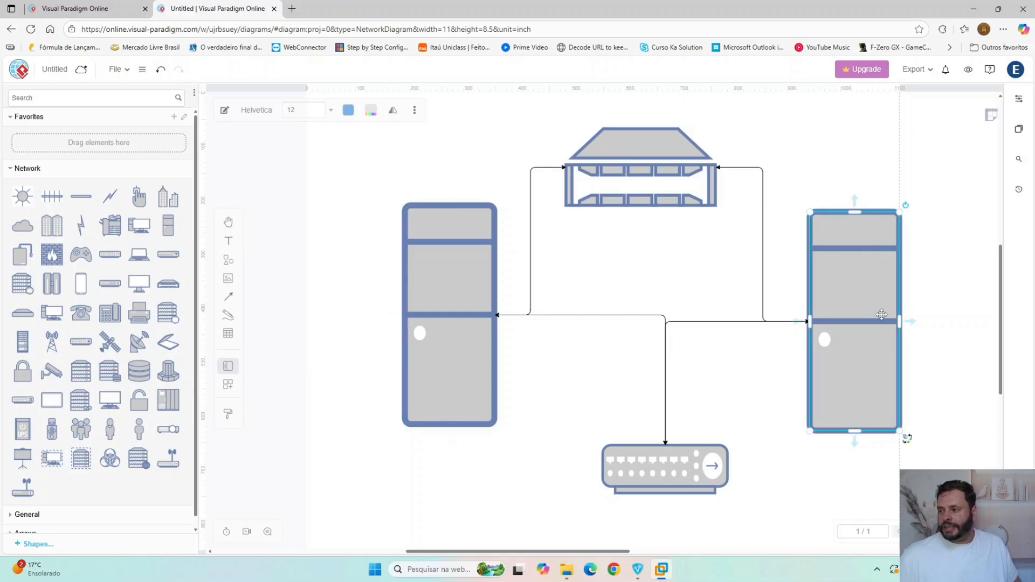
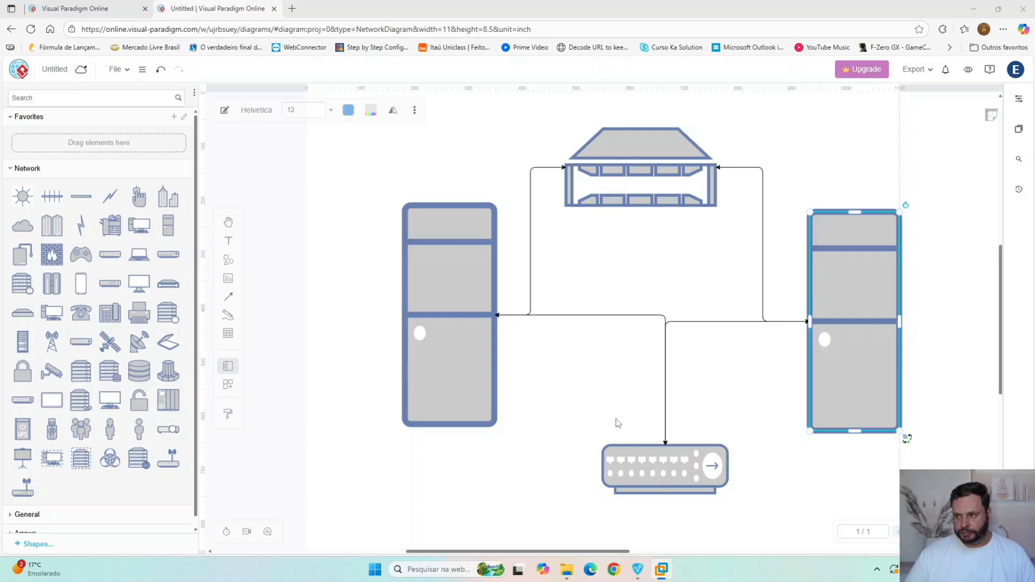
- Switch to Hyper-V Manager in the VMware Workstation server, closing the VHDs folder window, and select VM1
left_click(663, 572)
left_click(662, 570)
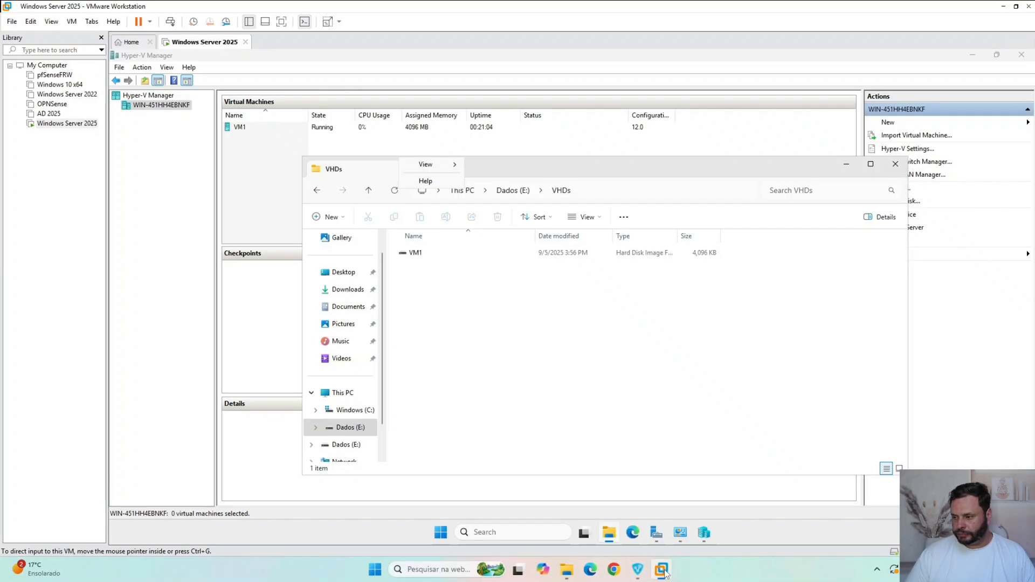
left_click(896, 165)
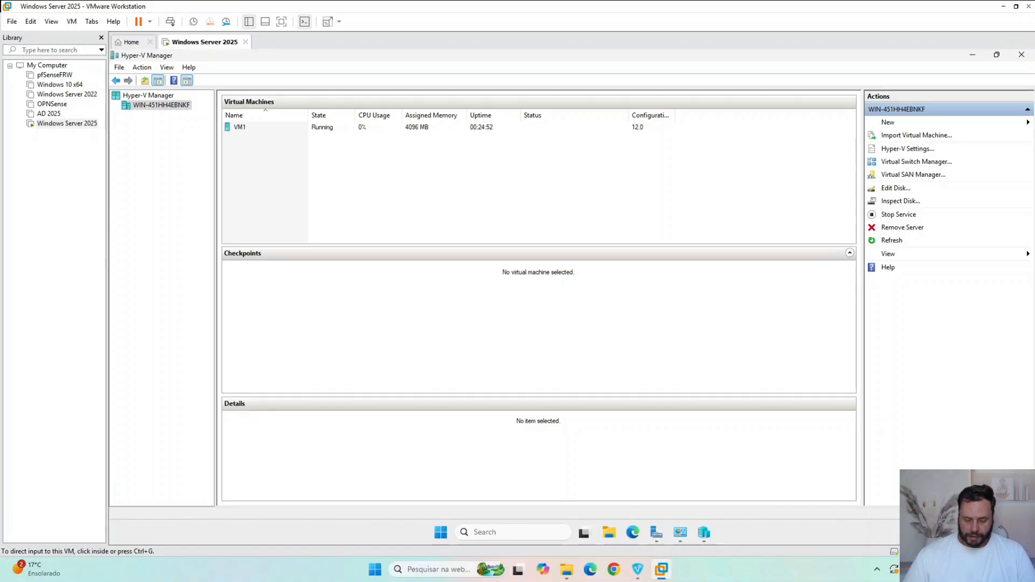
left_click(295, 128)
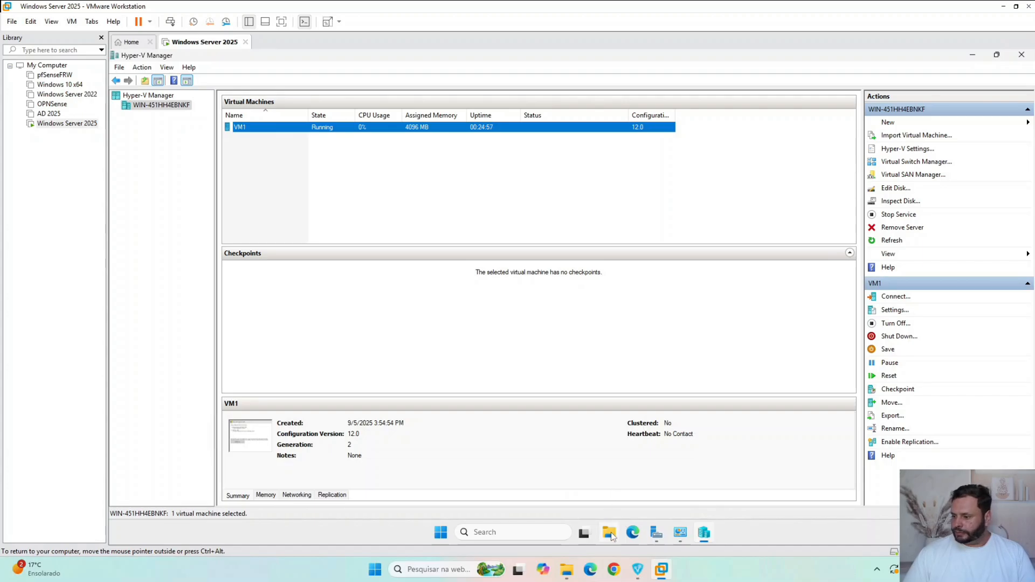
- In the host's File Explorer, open C:\ISO and select pt-br_windows_10_consumer_editions_version_22h2_updated_aug_2024_x64_dvd_2454bb57.iso
mouse_move(606, 539)
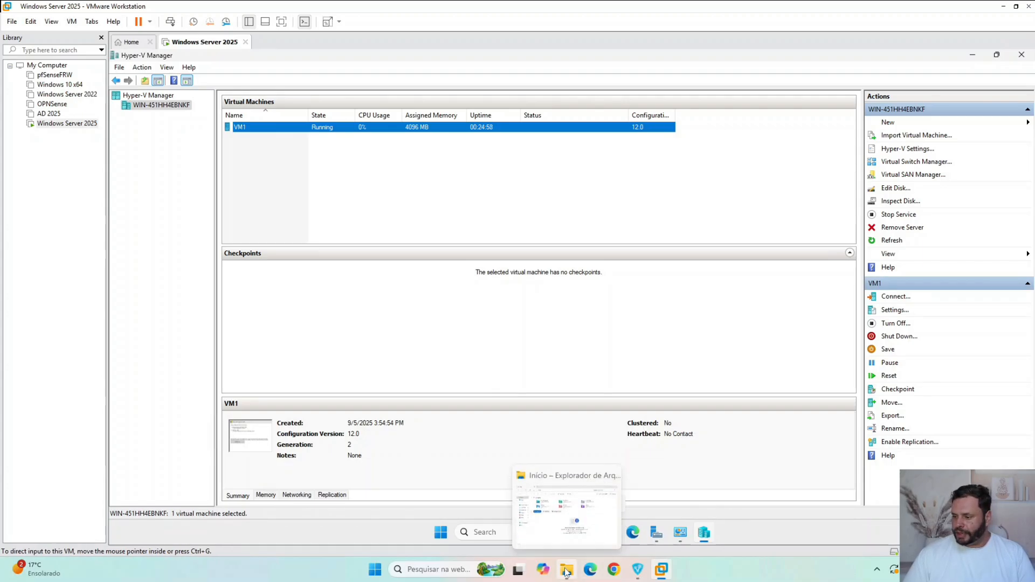
left_click(565, 507)
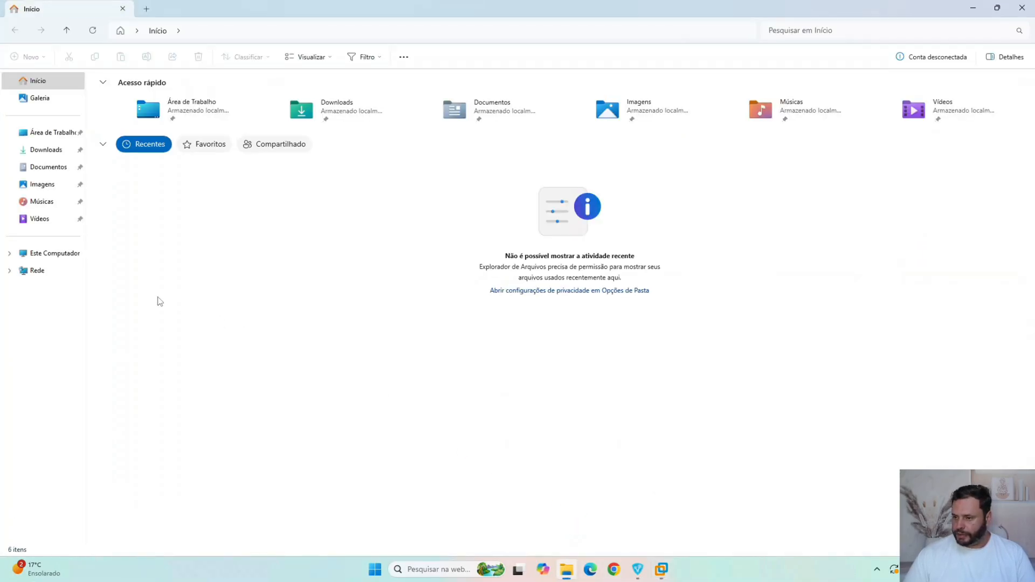
left_click(47, 254)
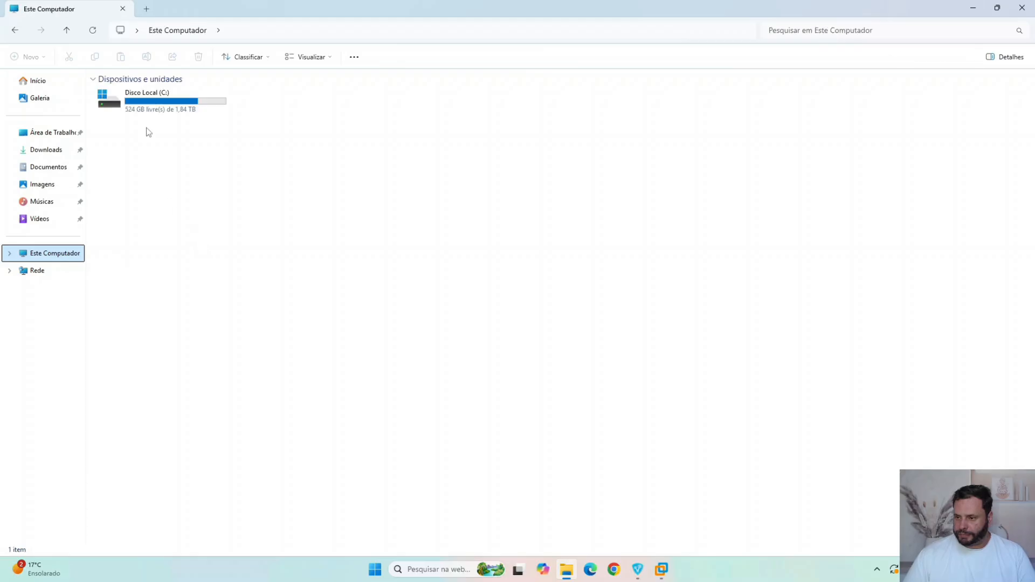
left_click(160, 104)
double_click(161, 104)
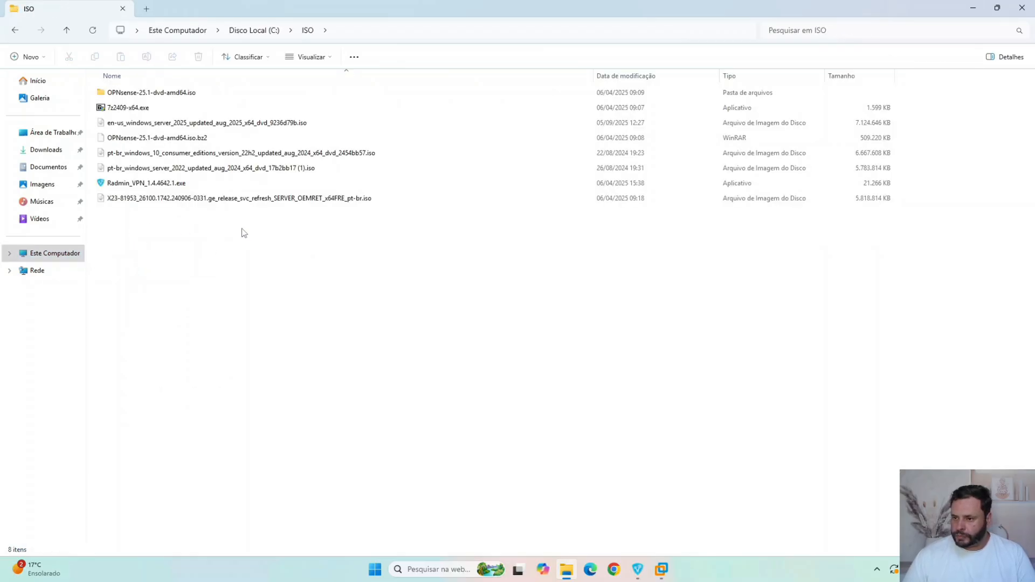
left_click(200, 169)
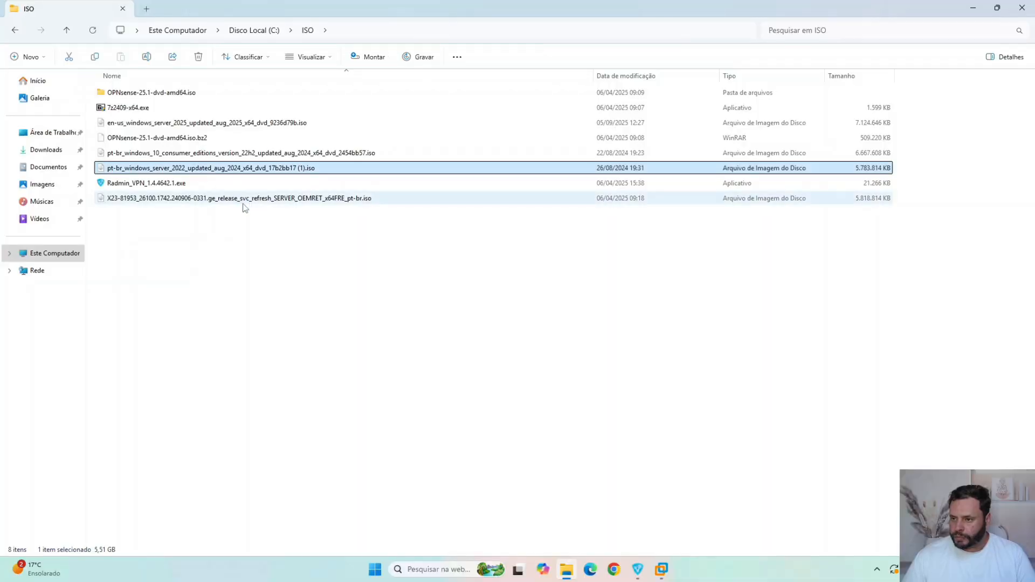
left_click(237, 154)
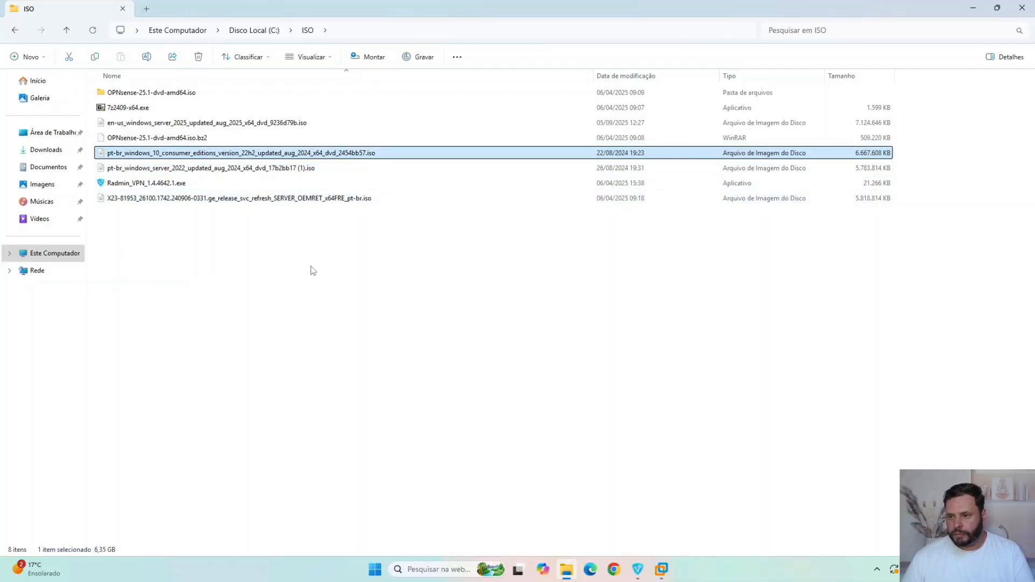
- Switch back to the Windows Server 2025 machine in VMware Workstation and create a folder named ISO on its Windows (C:) drive
left_click(668, 570)
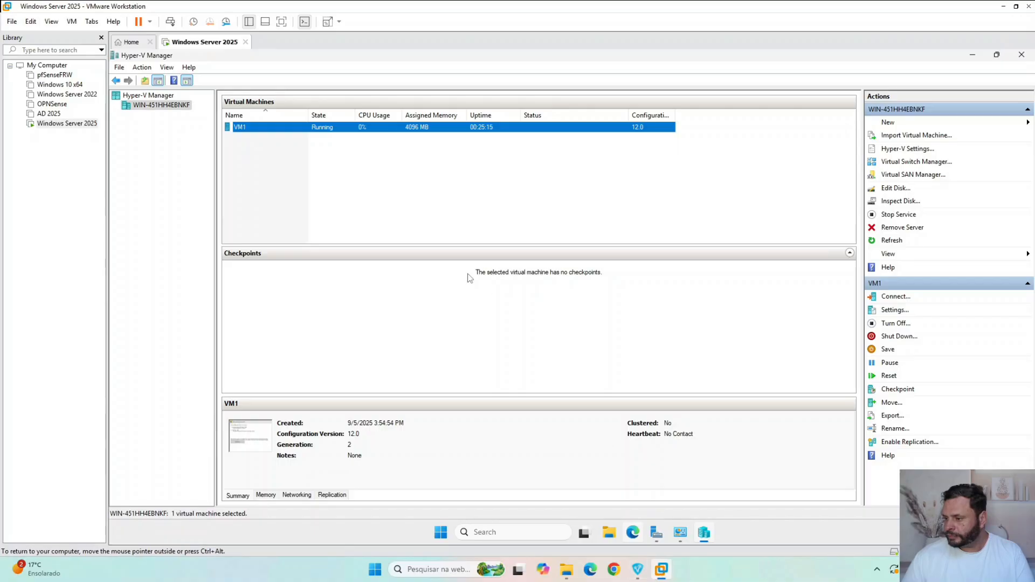
left_click(972, 54)
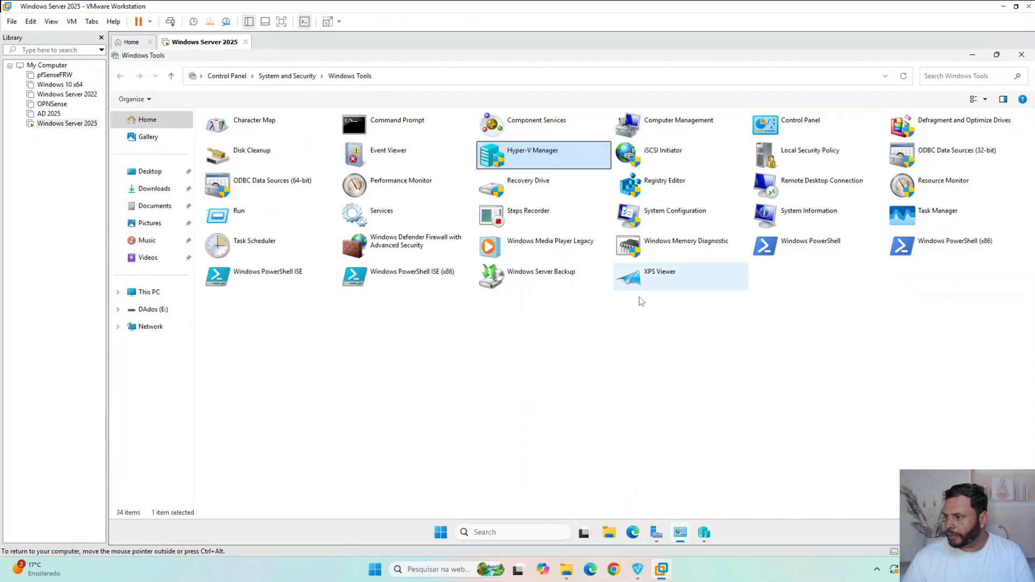
left_click(608, 534)
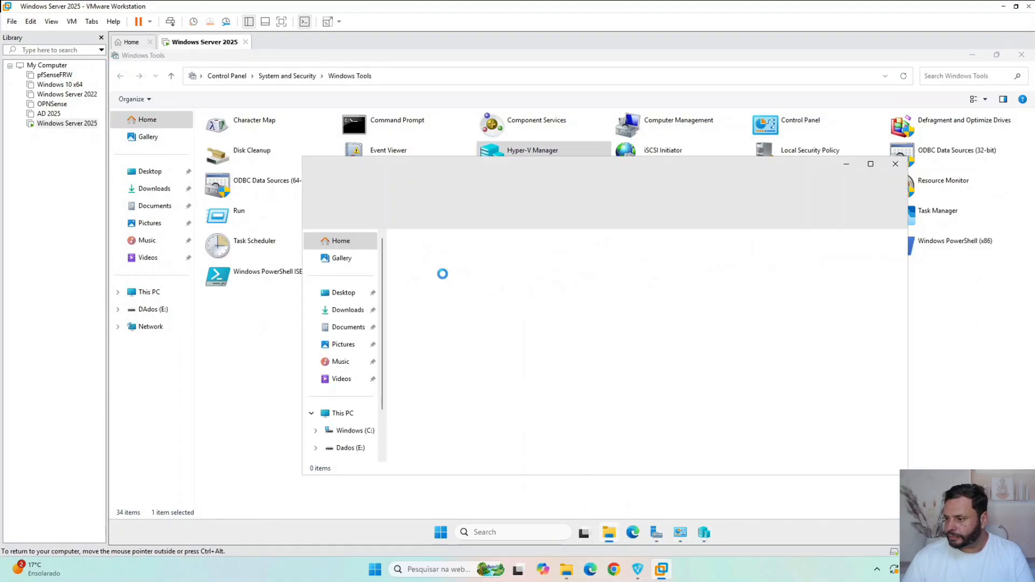
left_click(345, 430)
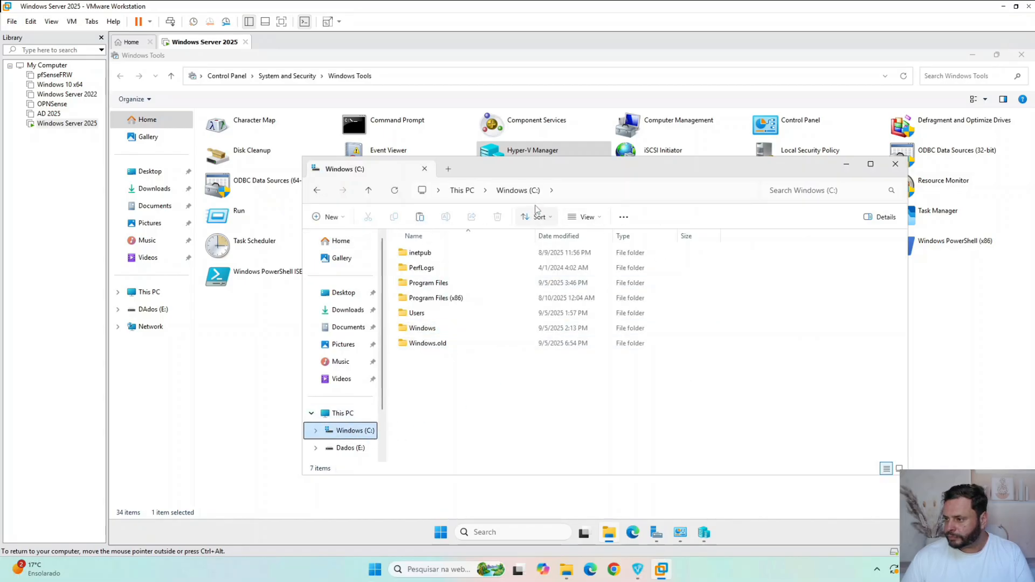
left_click(631, 219)
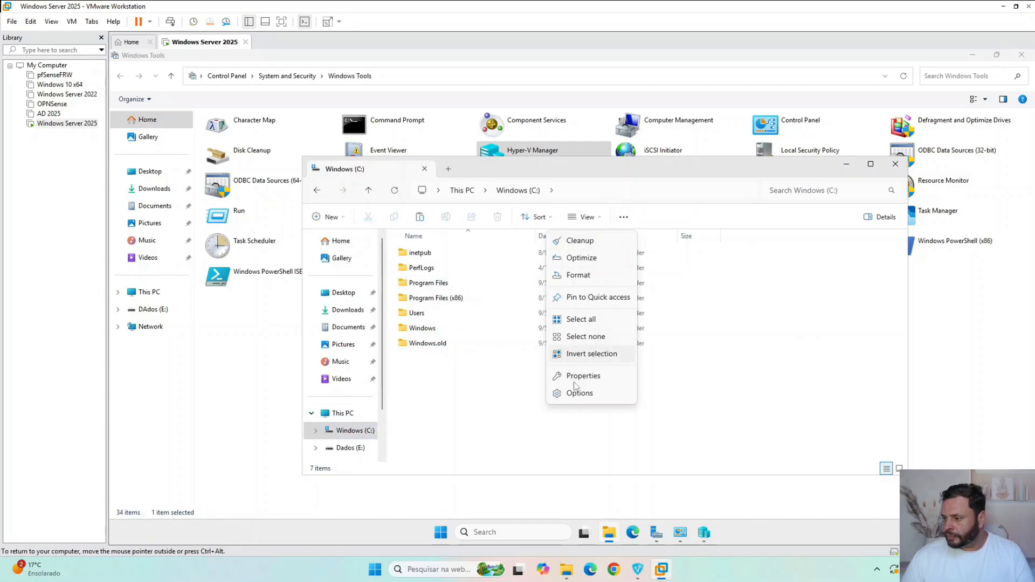
left_click(331, 217)
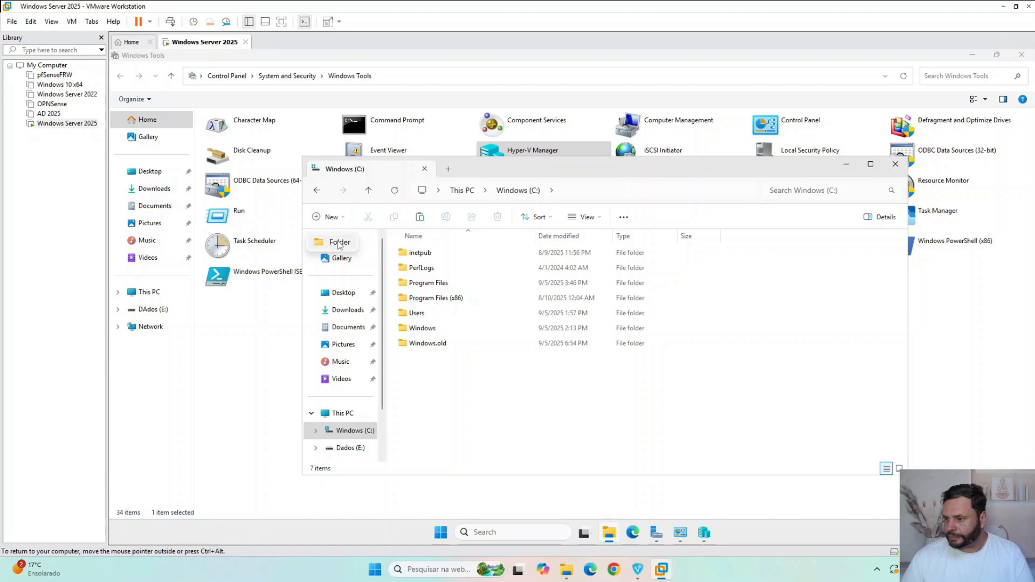
left_click(344, 243)
type("ISO")
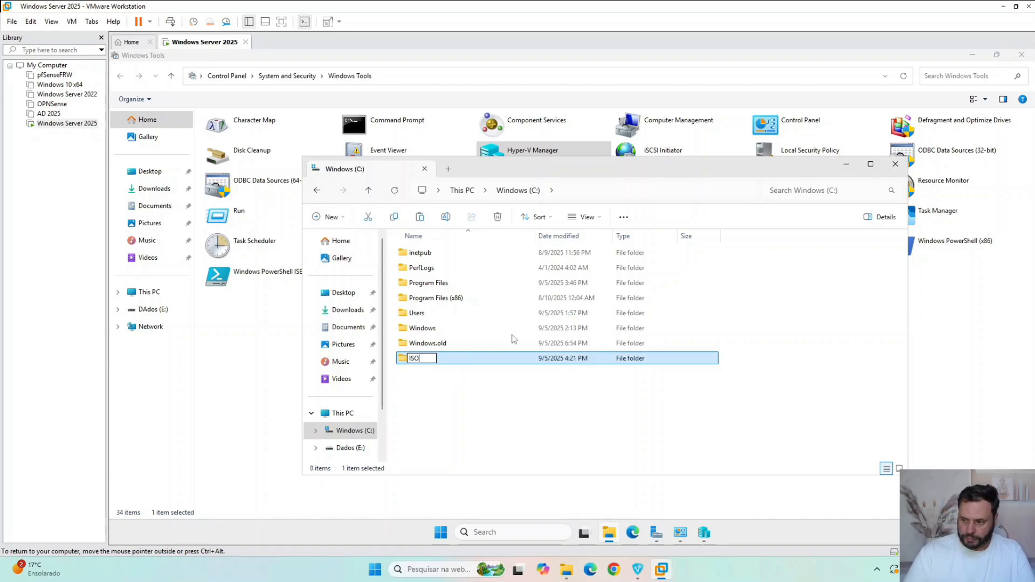
key("Return")
- Copy the selected Windows 10 ISO from the host's File Explorer into the server's C:\ISO folder, then close the host window
left_click(564, 570)
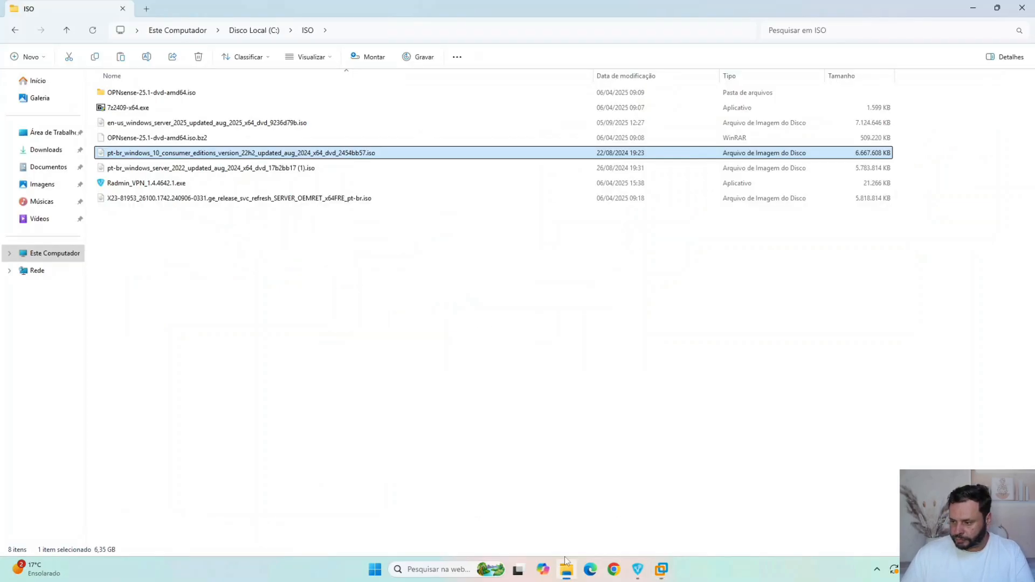
double_click(382, 4)
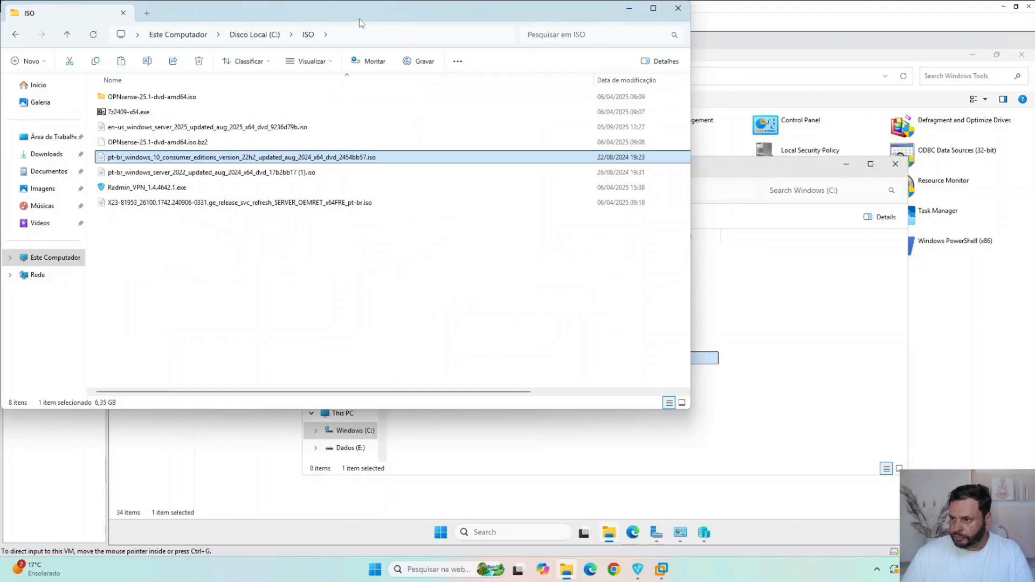
left_click_drag(359, 19, 718, 383)
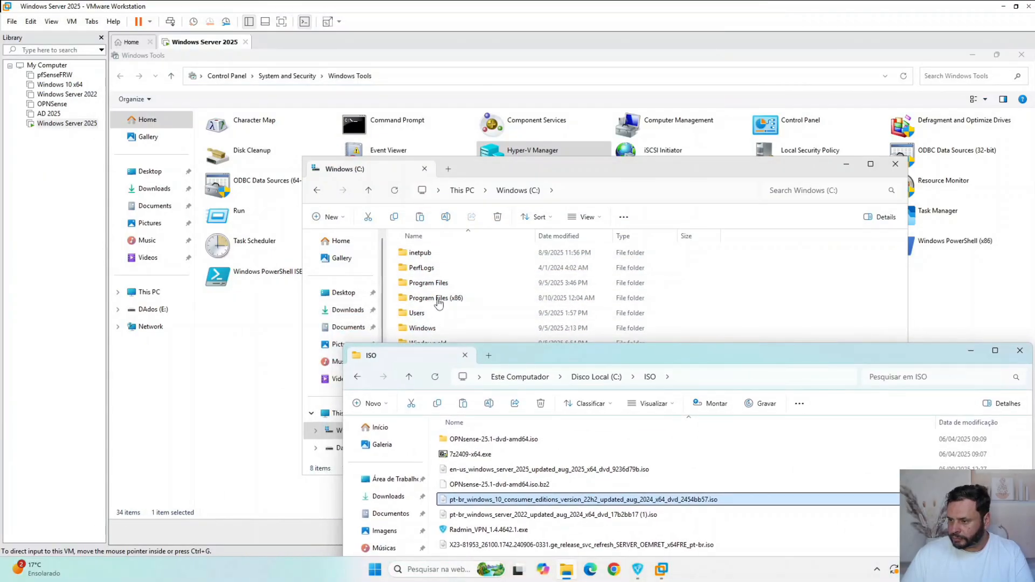
left_click(495, 176)
left_click_drag(529, 167, 456, 123)
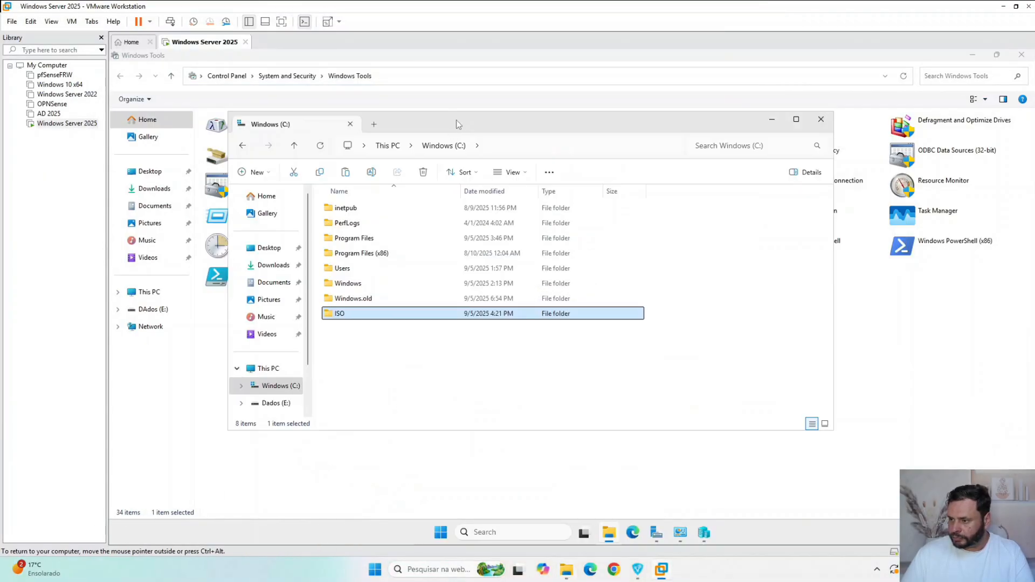
double_click(371, 316)
left_click(566, 569)
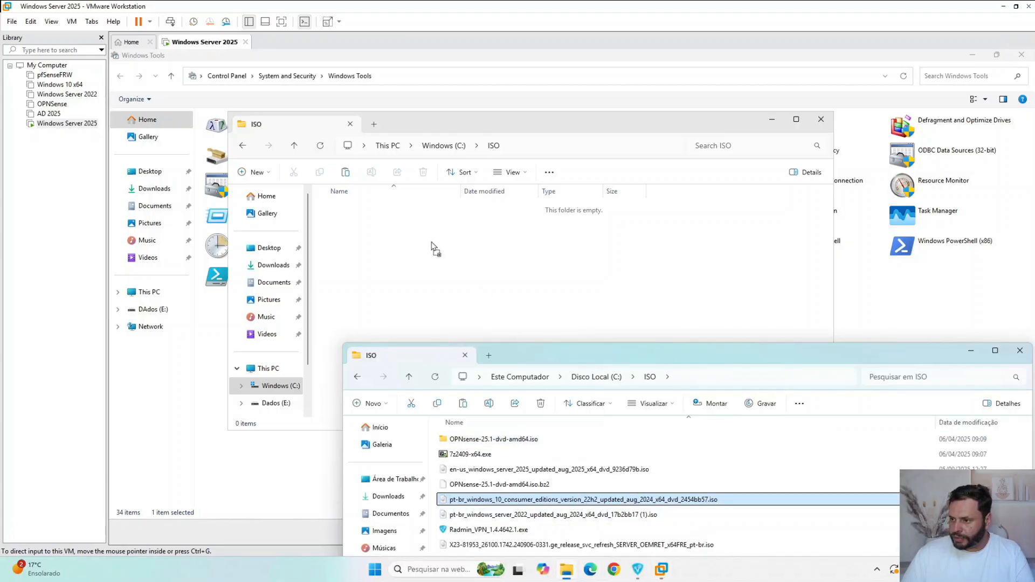
left_click_drag(431, 245, 434, 251)
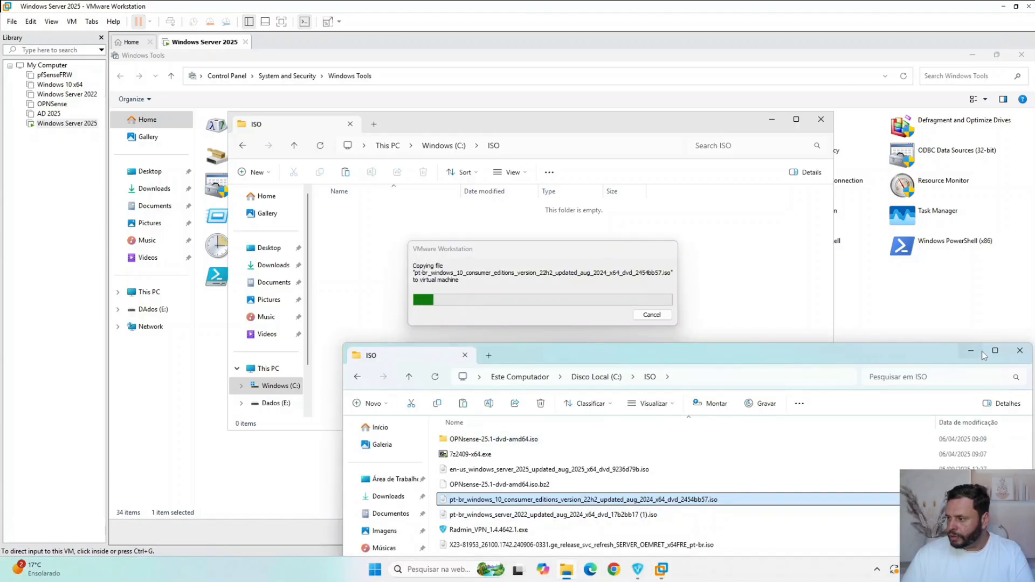
left_click(1020, 350)
left_click(508, 265)
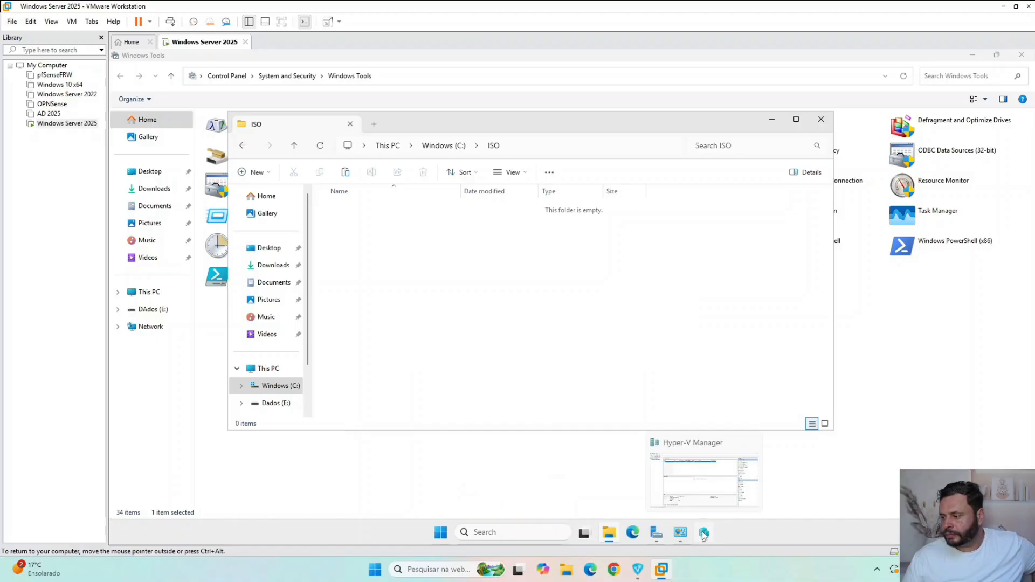
- Return to Hyper-V Manager, connect to VM1, and open the virtual machine's settings
left_click(704, 534)
right_click(370, 133)
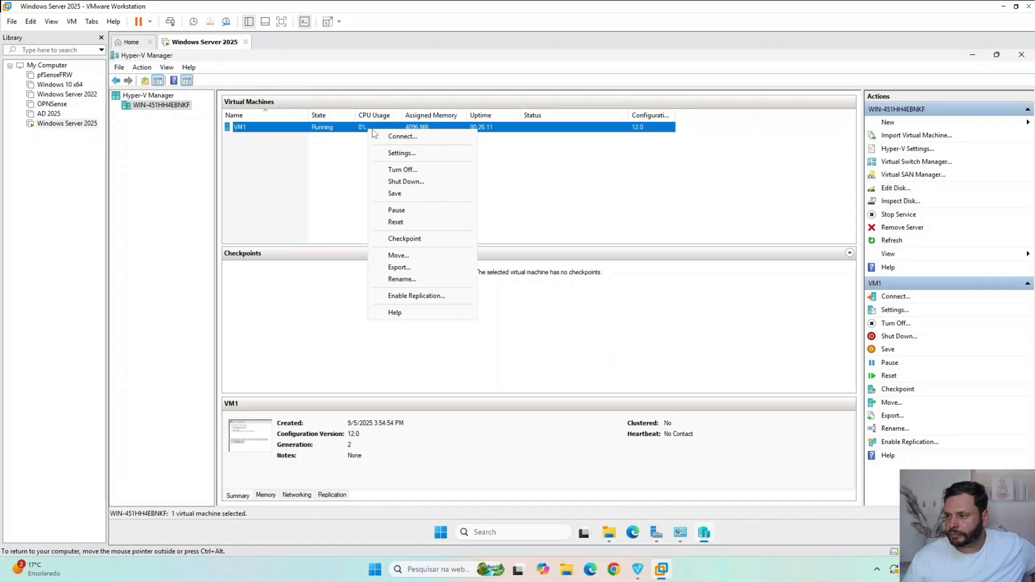
left_click(418, 154)
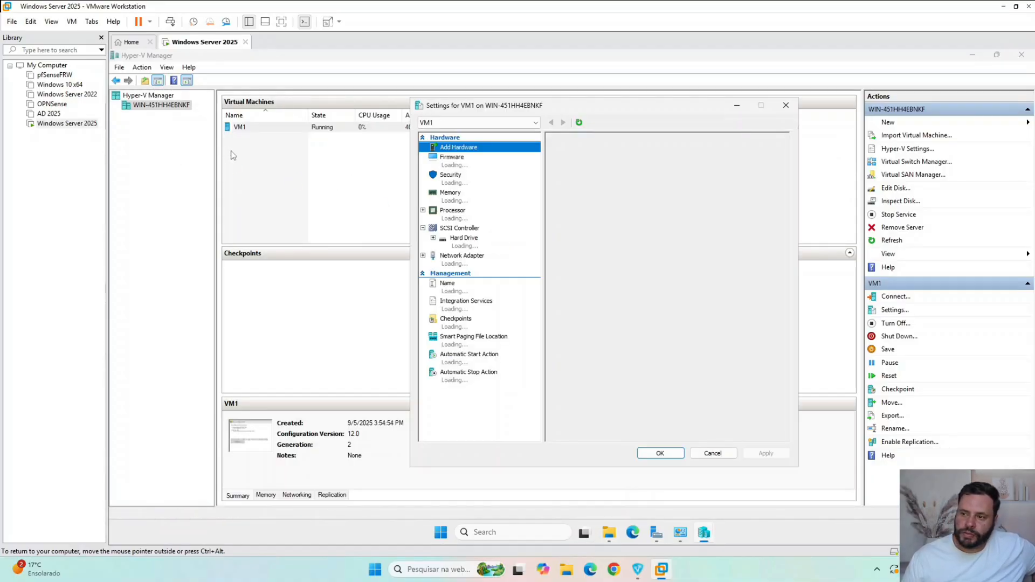
left_click(713, 453)
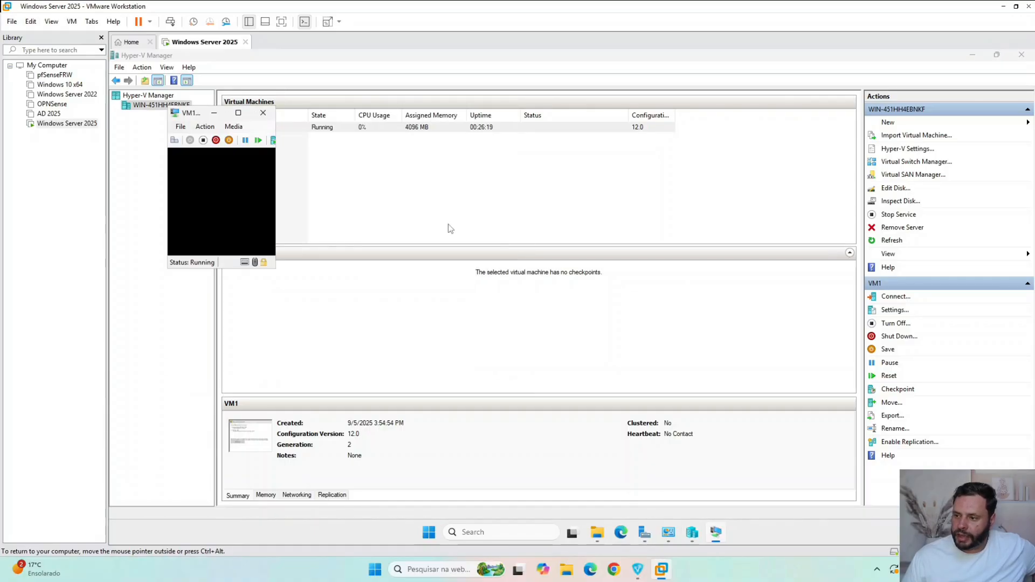
left_click(232, 127)
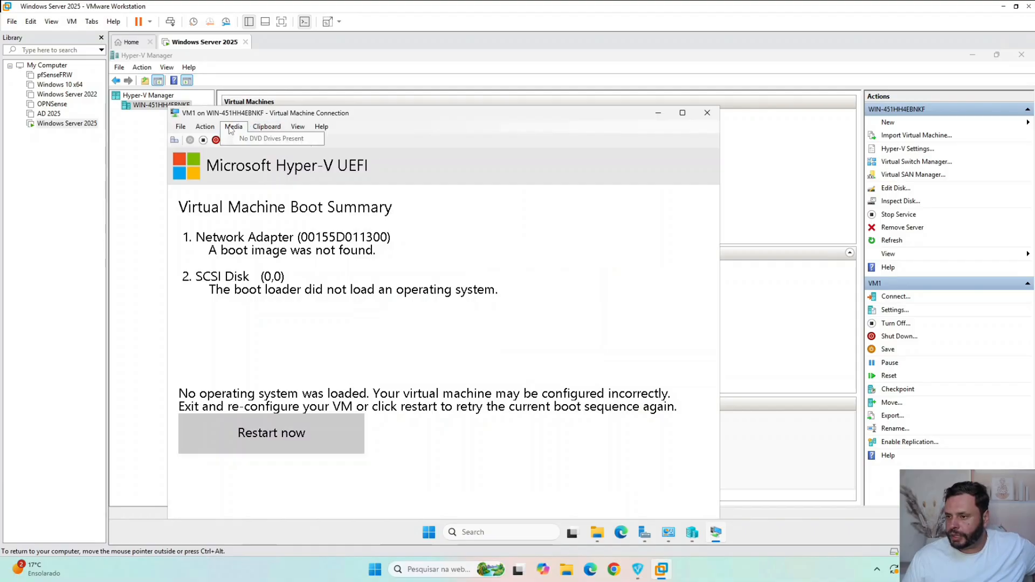
mouse_move(207, 128)
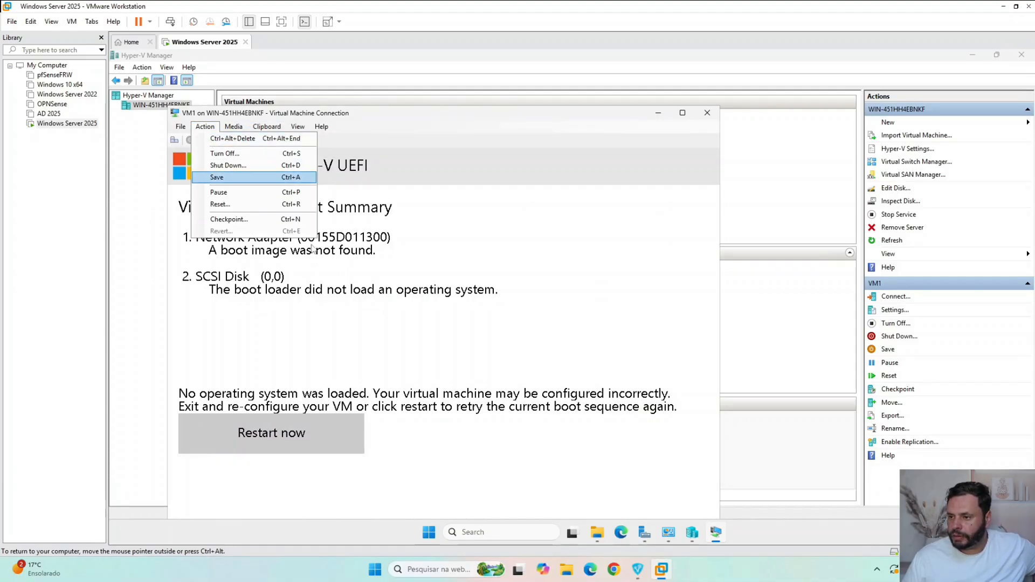
left_click(218, 139)
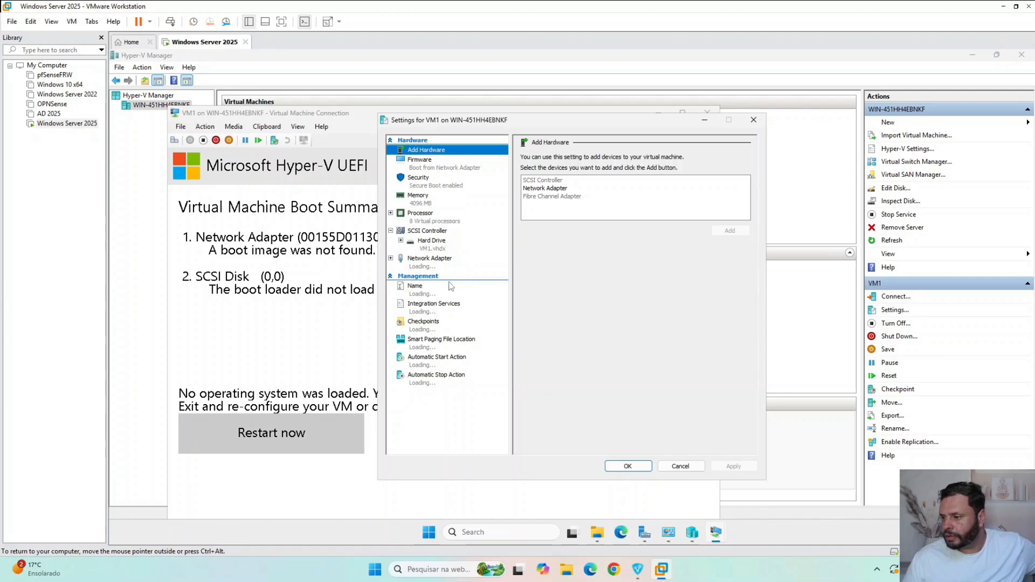
- Add a DVD Drive to VM1's SCSI Controller and apply the change
left_click(432, 232)
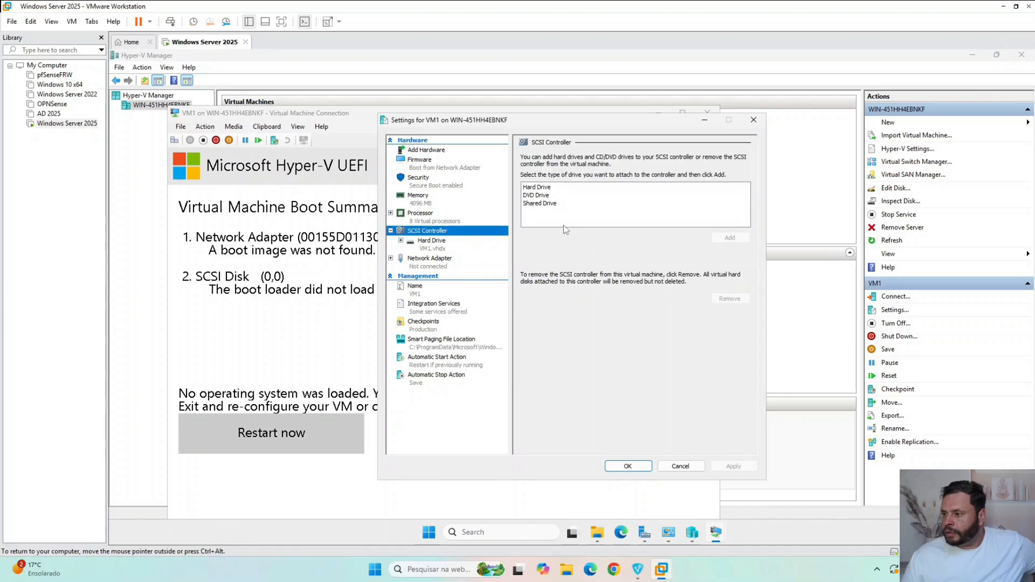
left_click(533, 196)
left_click(728, 237)
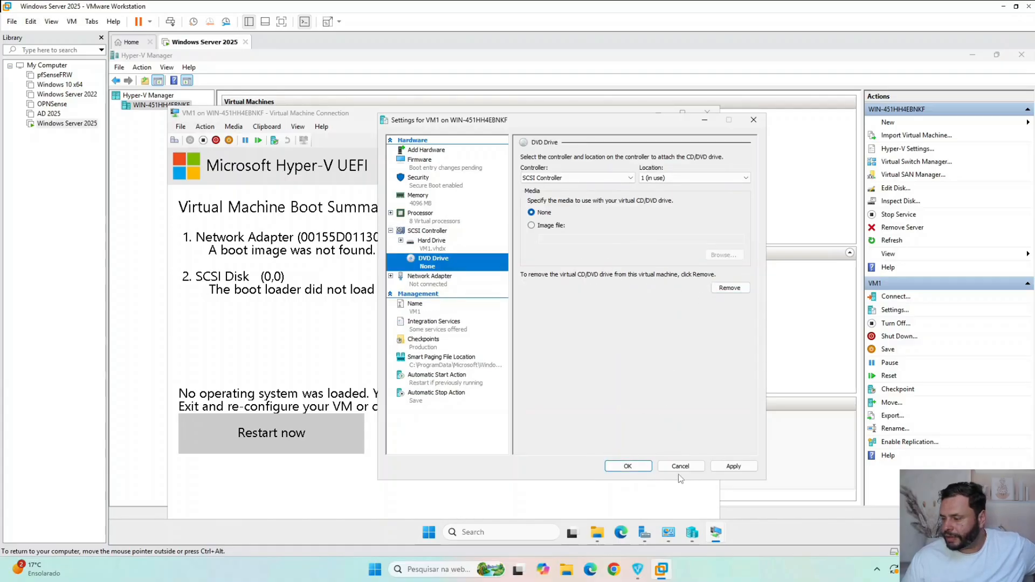
left_click(734, 467)
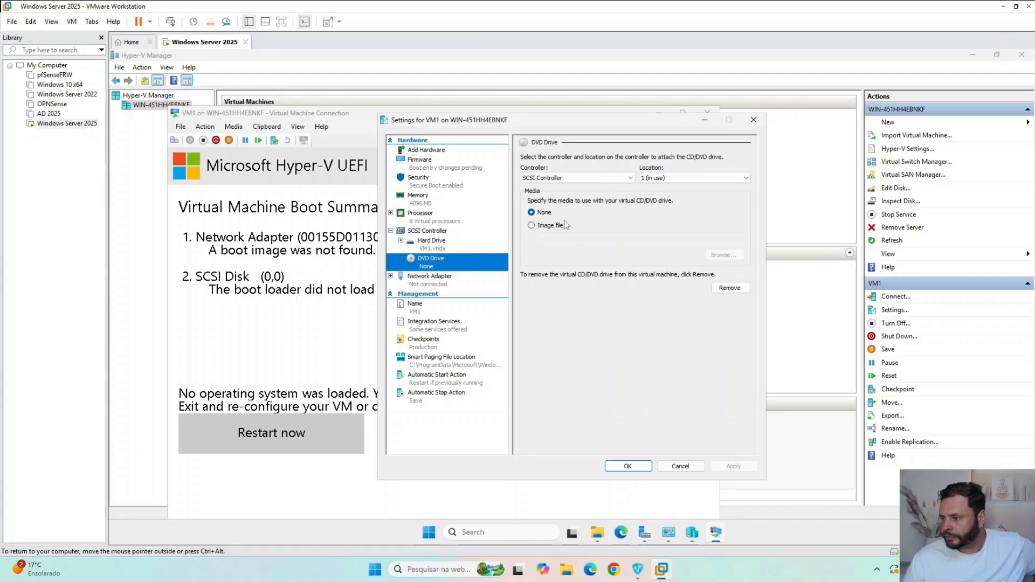
- Set VM1's DVD drive media to an image file and browse to the server's C:\ISO folder, filtering for ISO Image files
left_click(551, 227)
left_click(724, 255)
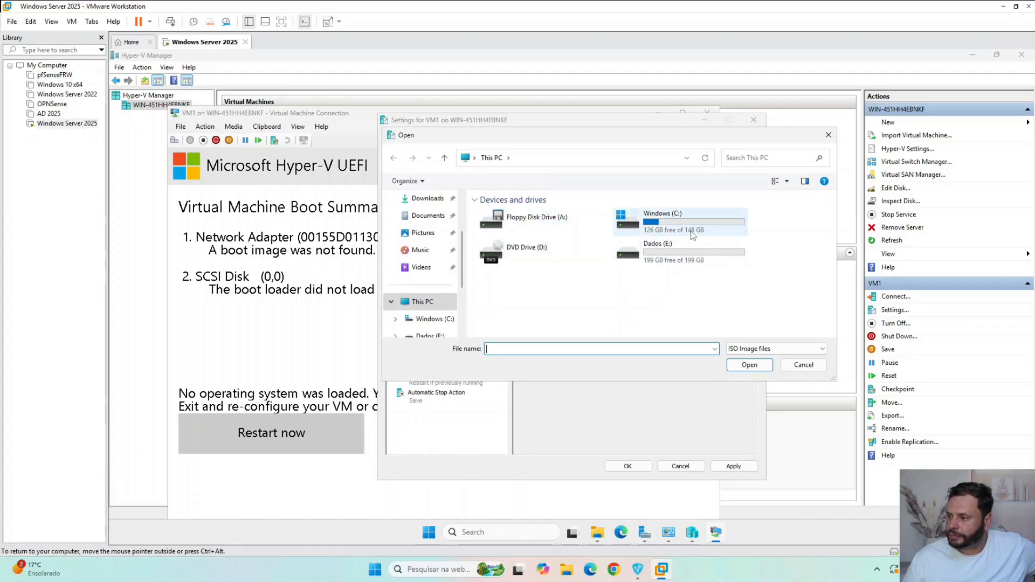
double_click(679, 228)
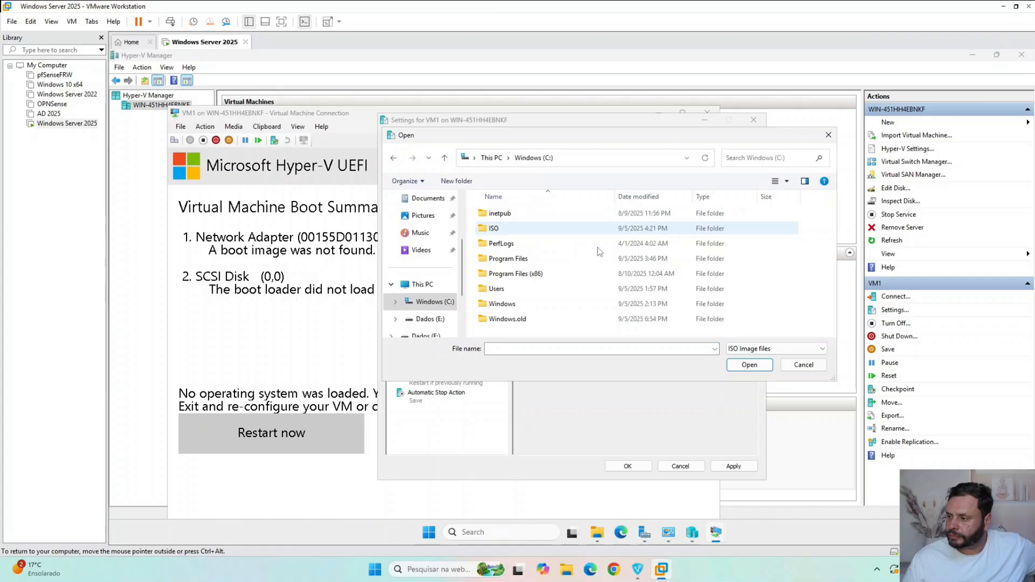
double_click(529, 229)
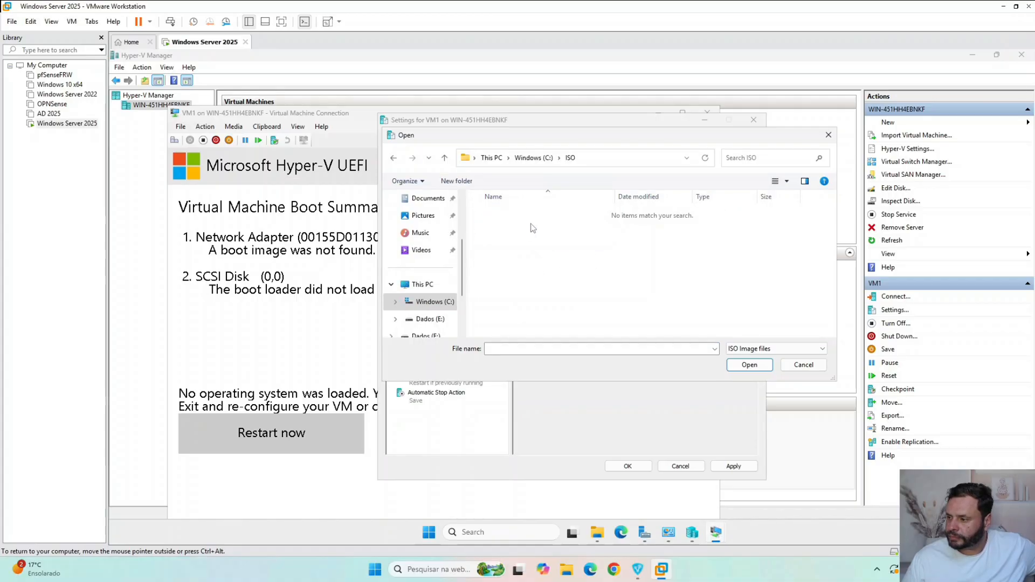
left_click(759, 348)
left_click(762, 357)
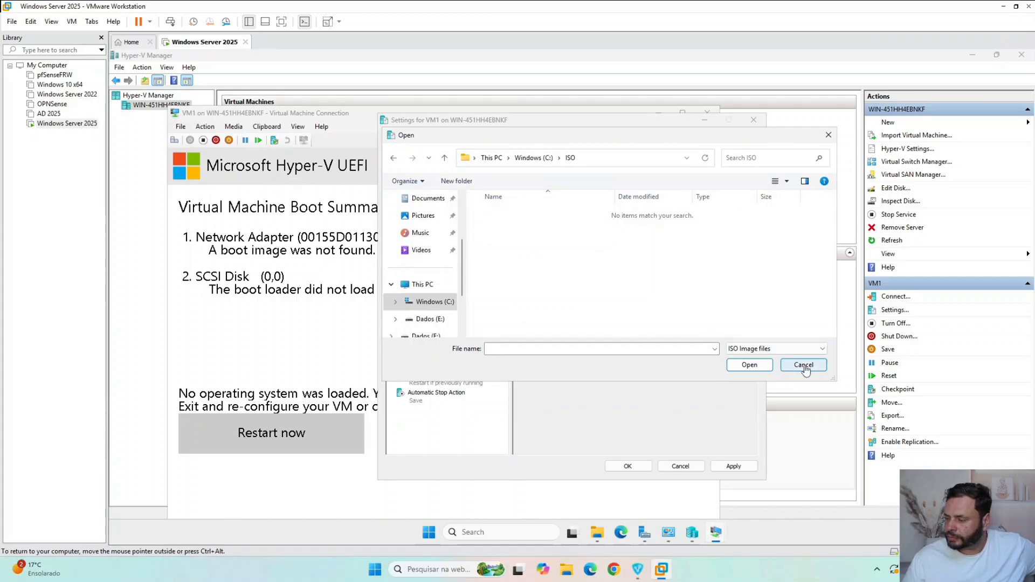
- Check the contents of the server's C:\ISO folder in its File Explorer
left_click(597, 533)
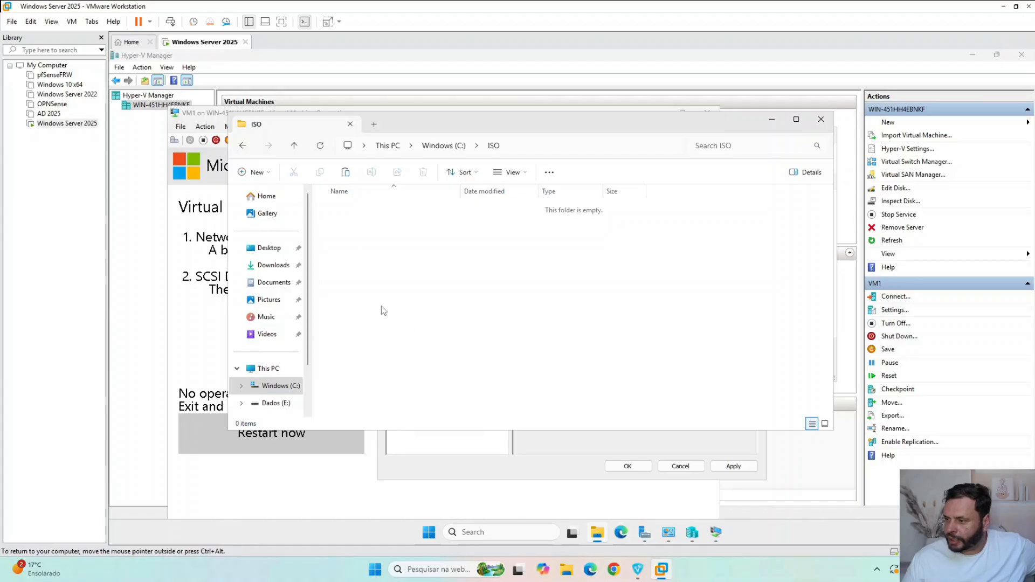
left_click(253, 387)
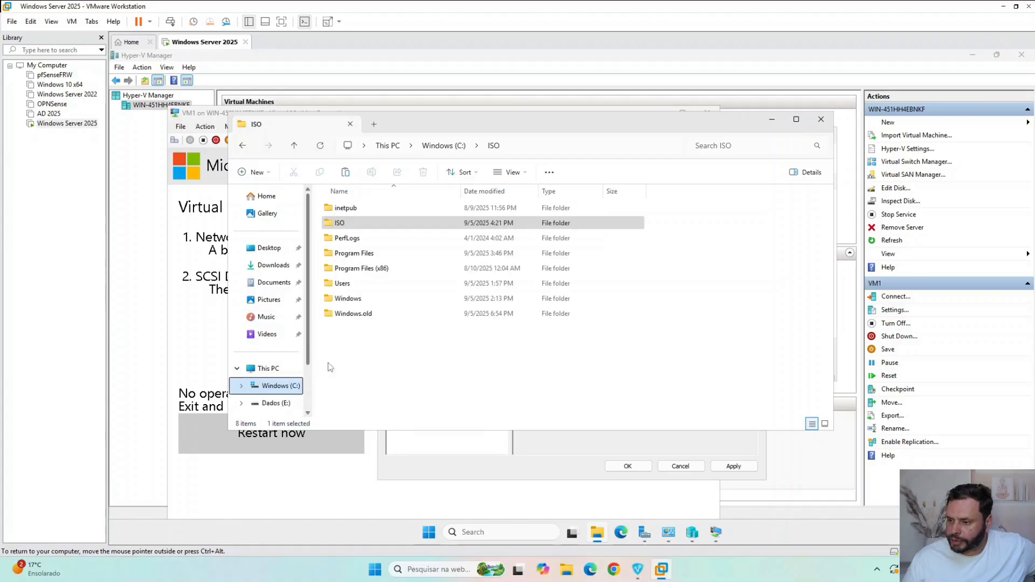
double_click(382, 224)
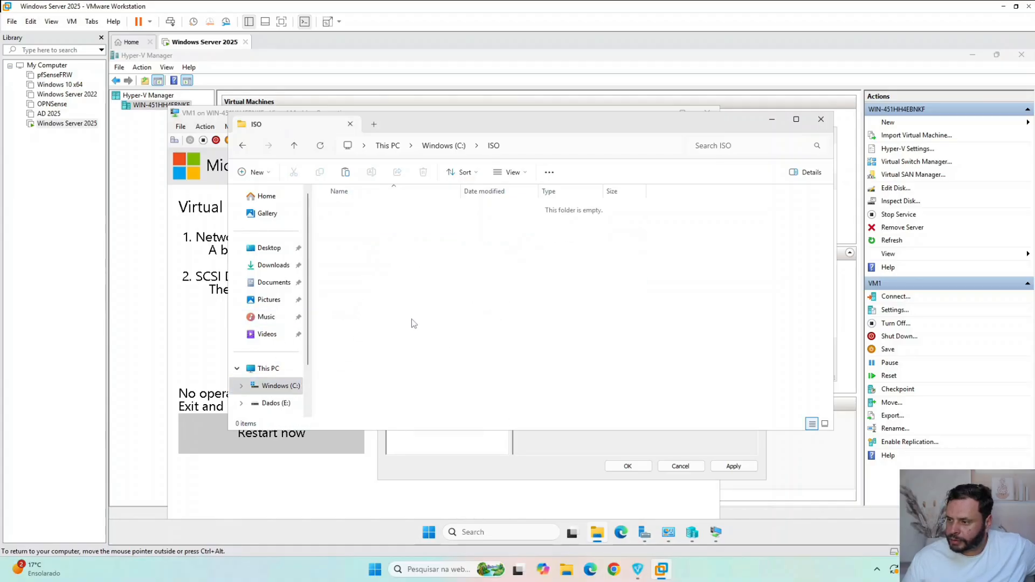
- Try to copy the Windows 10 22H2 ISO from the host's C:\ISO folder into the server's C:\ISO folder
left_click(568, 575)
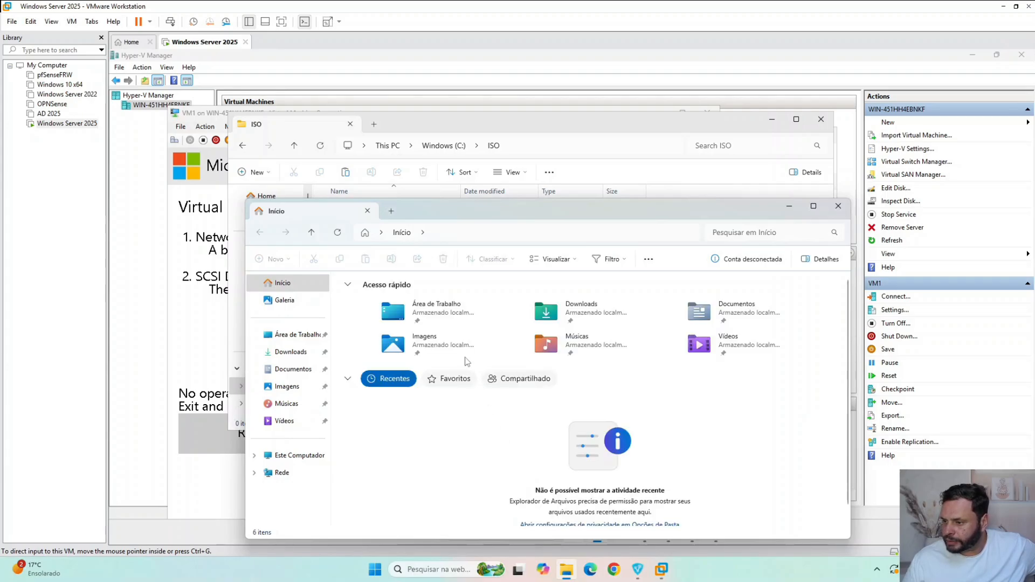
left_click(295, 456)
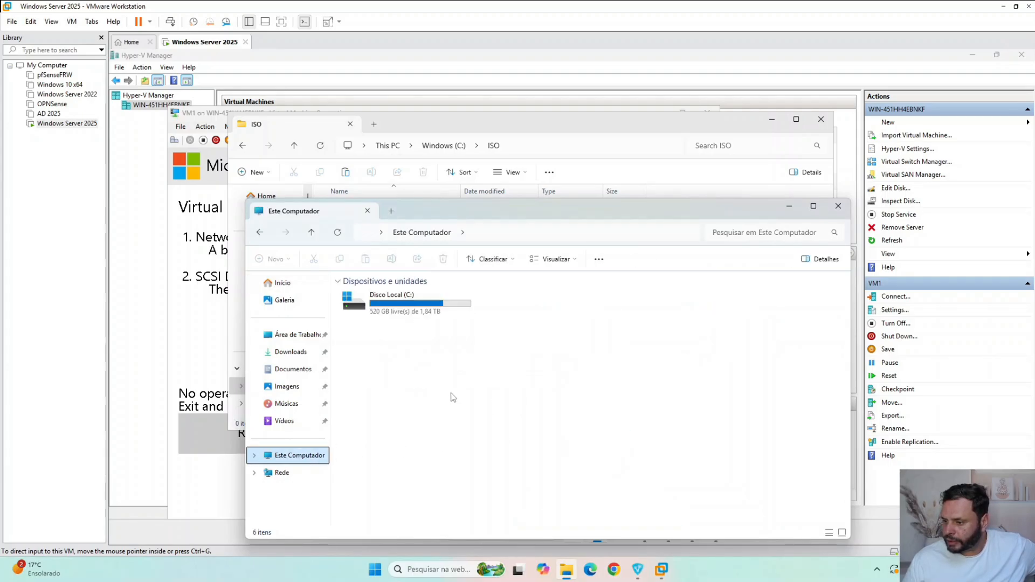
double_click(399, 296)
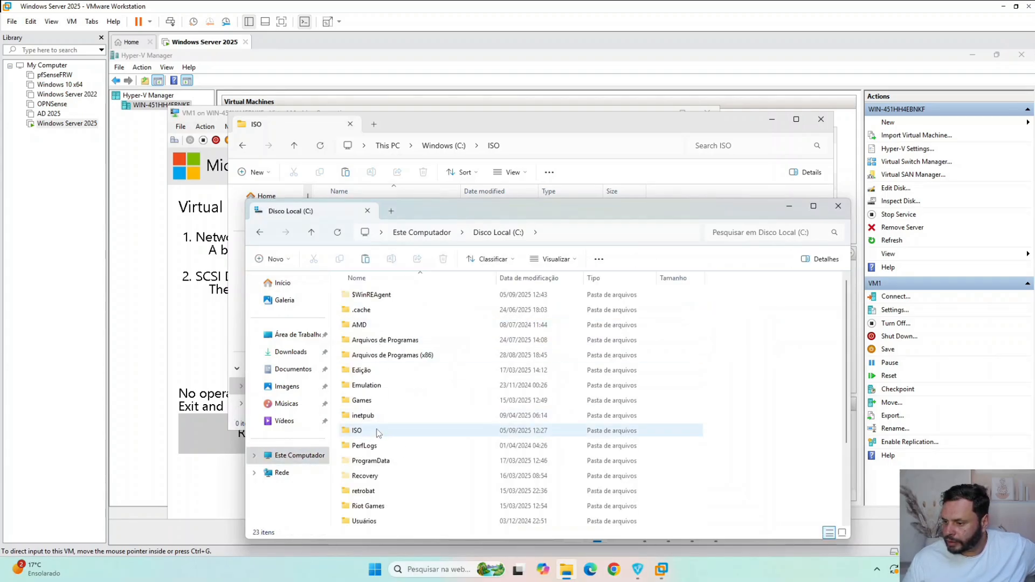
double_click(357, 430)
left_click_drag(464, 211, 679, 314)
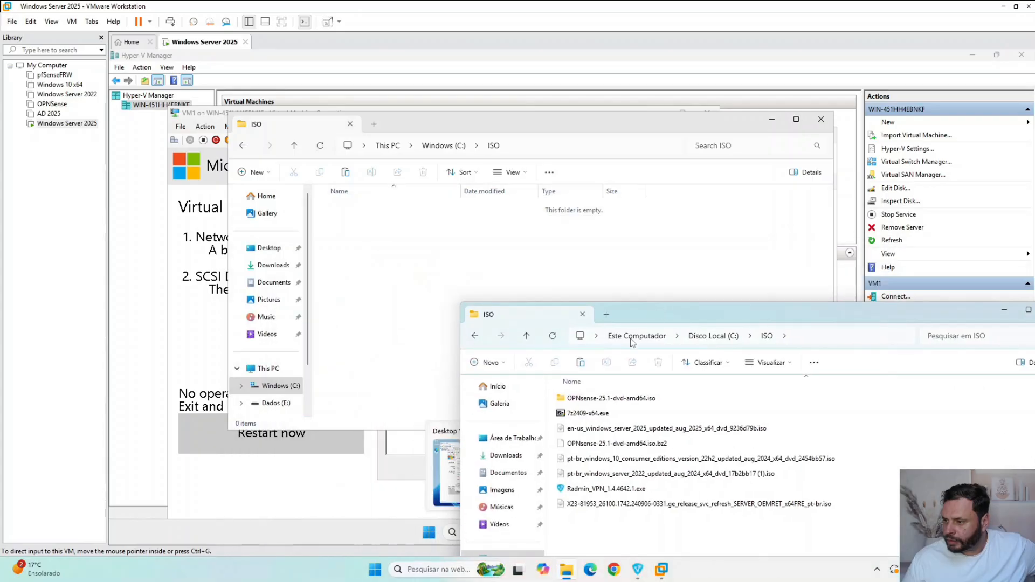
left_click_drag(620, 458, 402, 272)
left_click(482, 248)
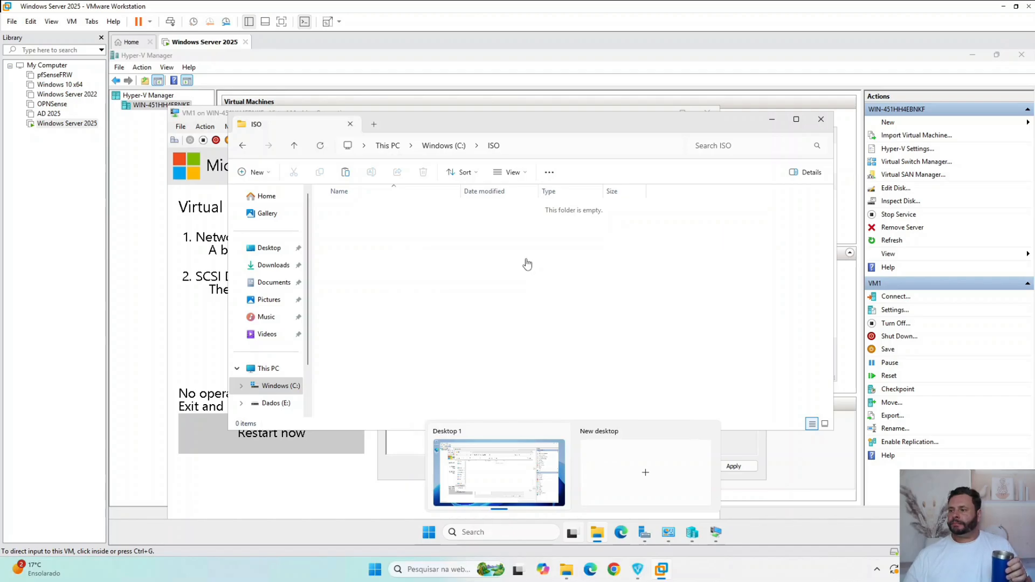
- Refresh the server's ISO folder, look in Dados (E:), and reopen C:\ISO to check for the copied file
right_click(575, 267)
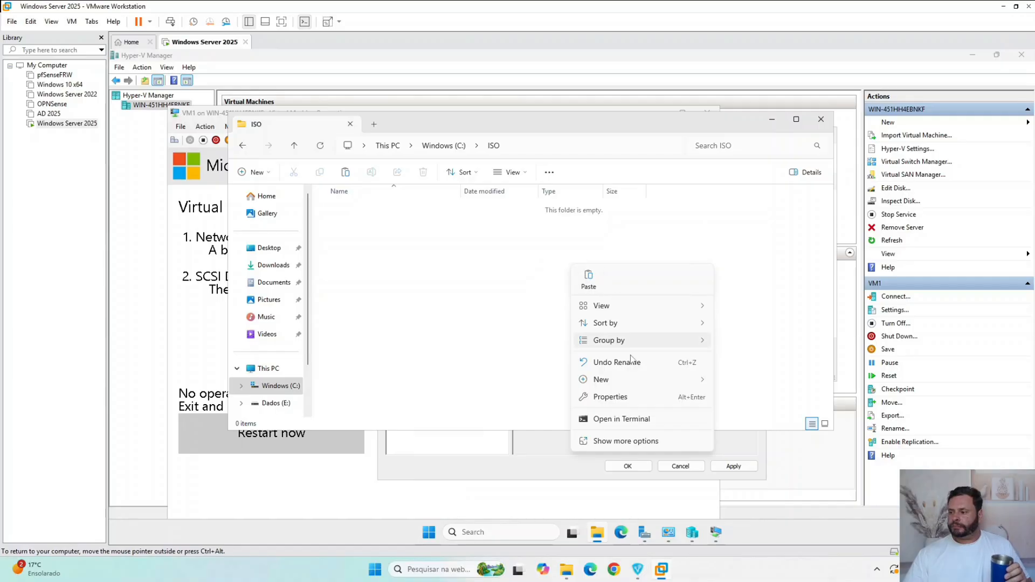
left_click(623, 441)
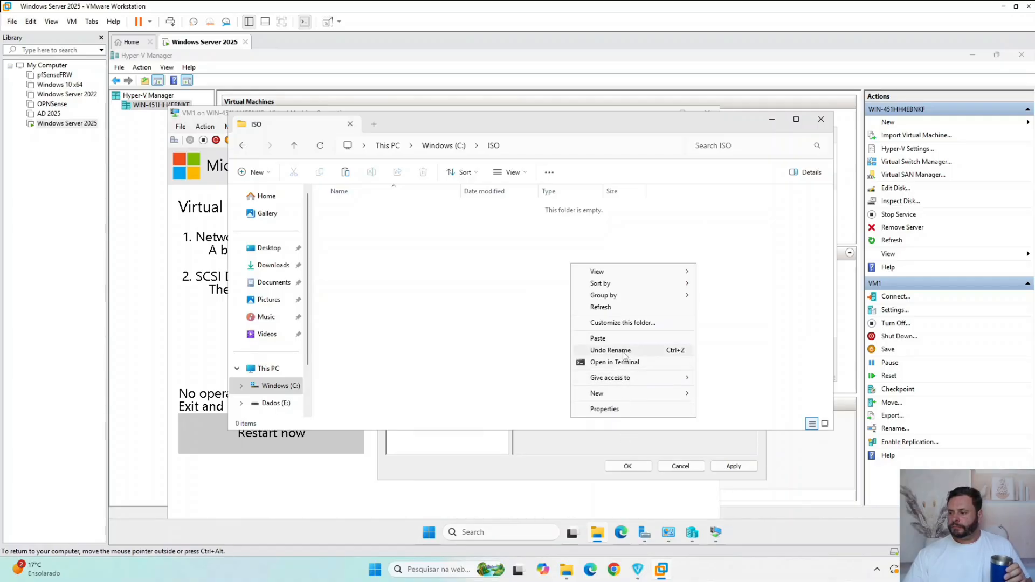
left_click(622, 308)
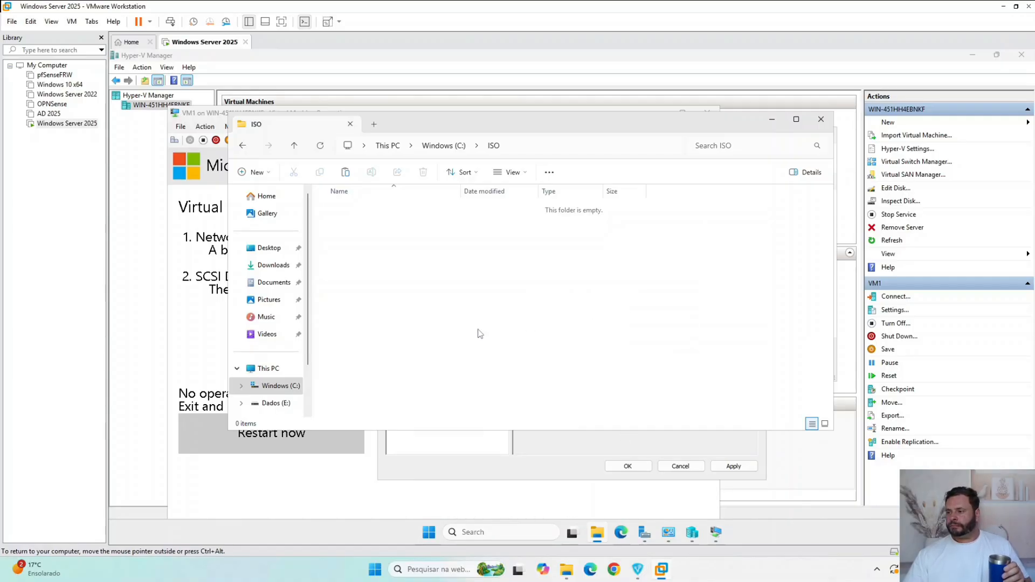
left_click(274, 403)
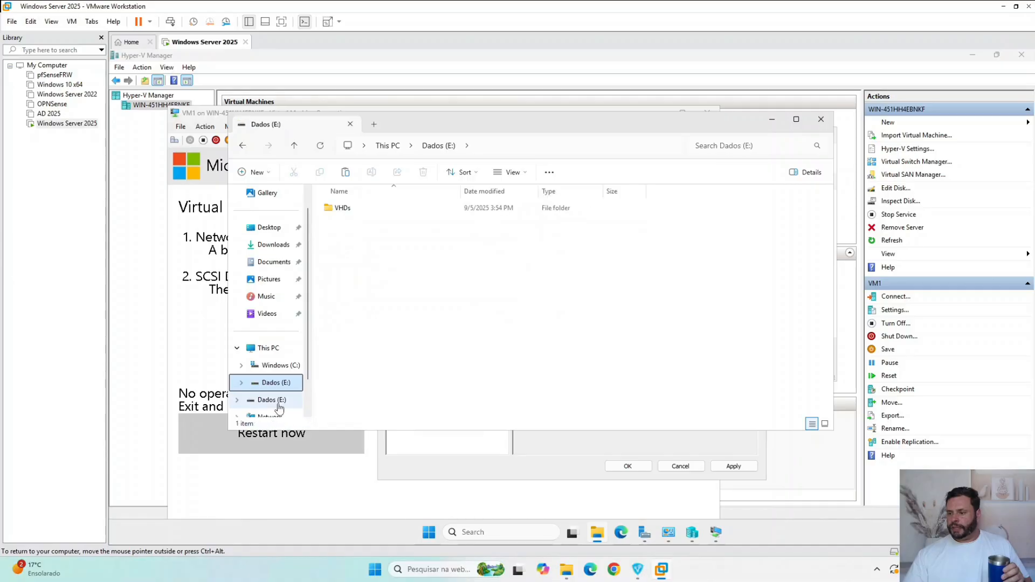
left_click(285, 366)
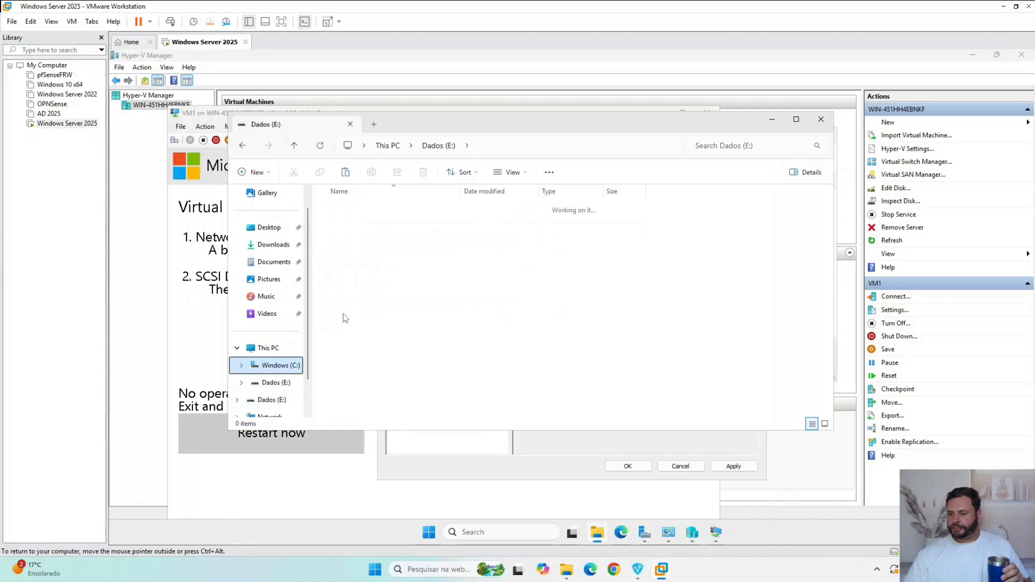
double_click(350, 229)
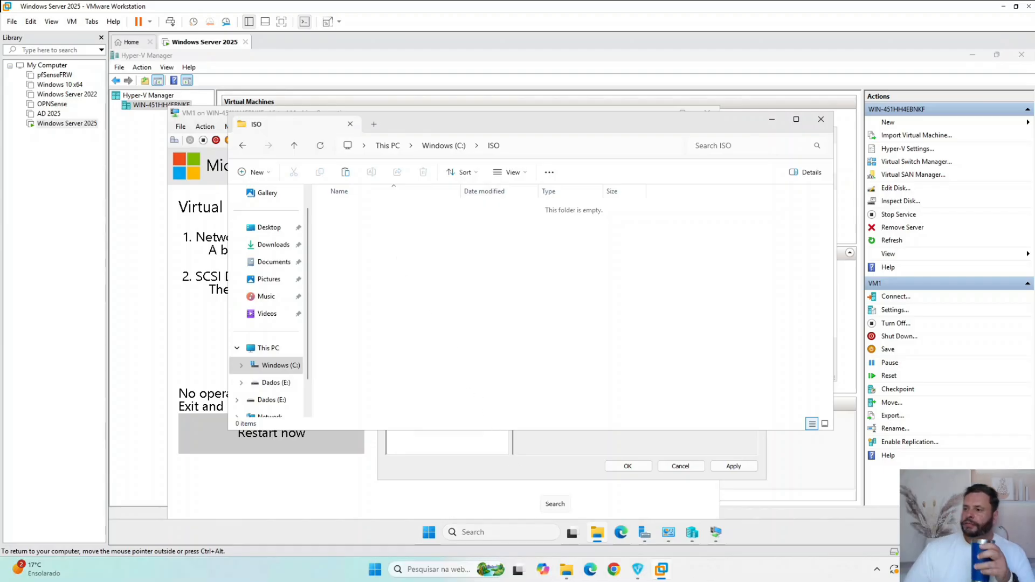
- Switch to Microsoft Edge on the server and search the web for "Windows download"
left_click(625, 537)
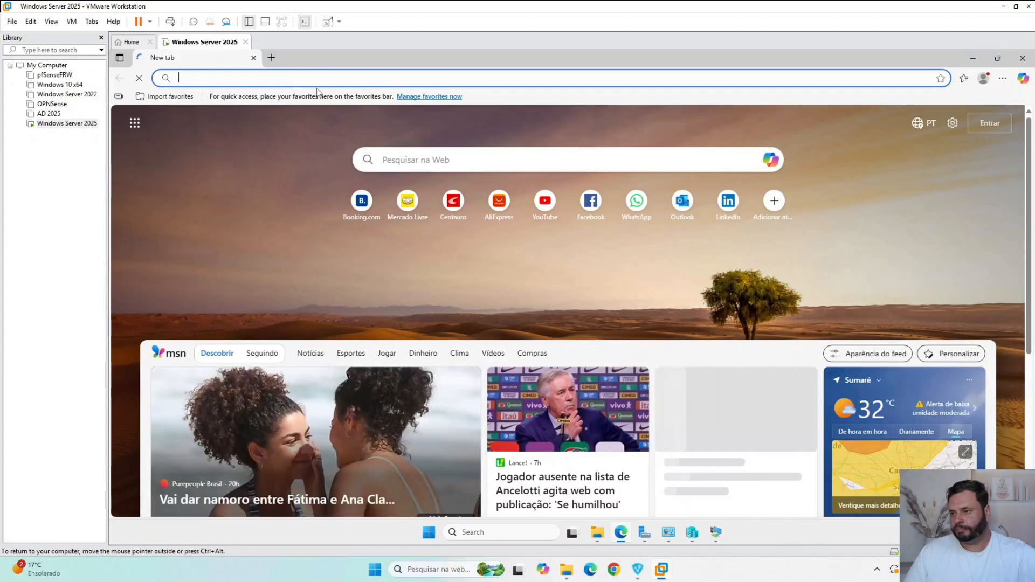
left_click(318, 79)
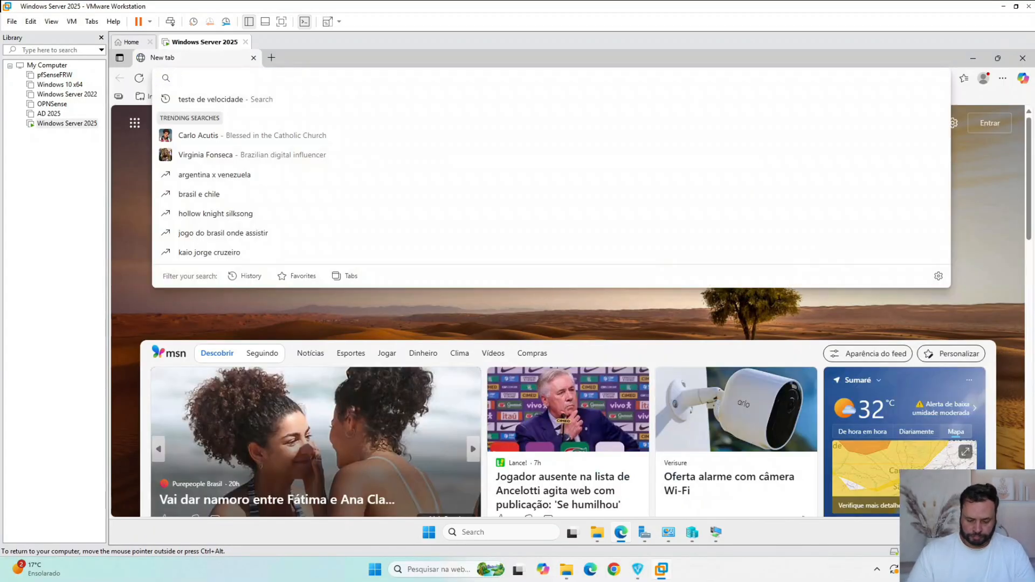
type("Windows download")
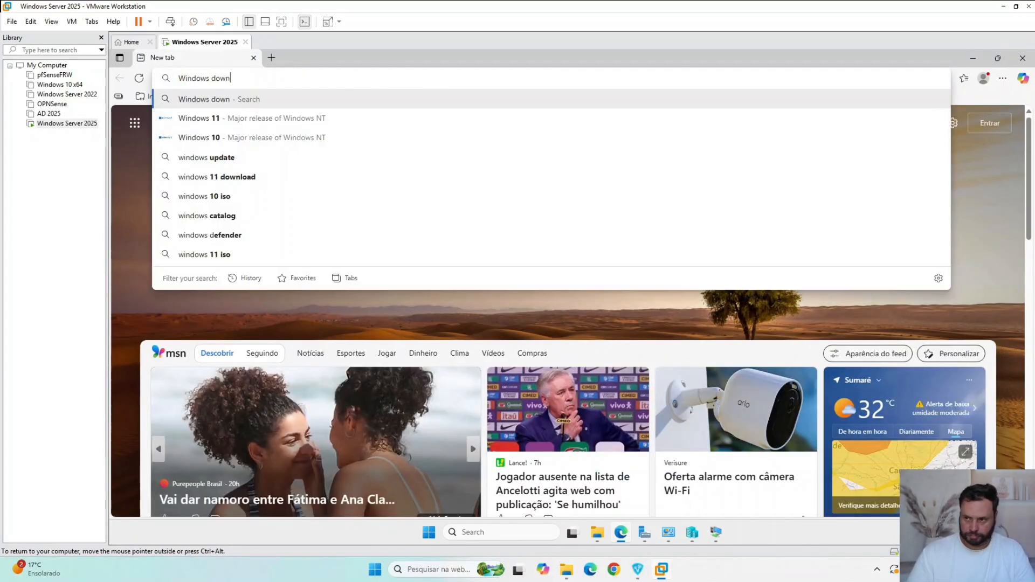
key("Return")
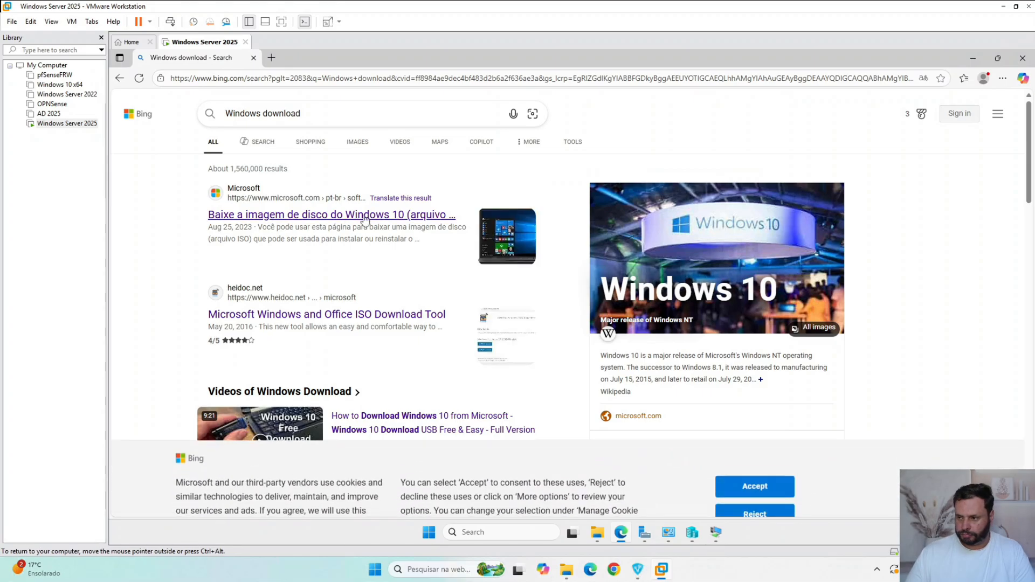
- Download MediaCreationTool_22H2.exe from Microsoft's Windows 10 download page, run it, and allow it to make changes
left_click(432, 297)
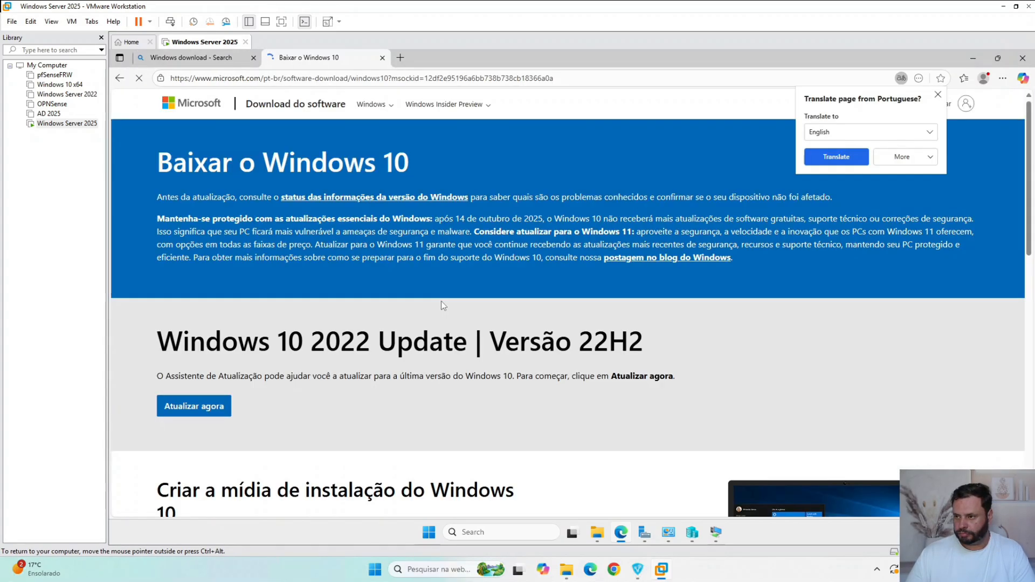
scroll(323, 391, "down", 4)
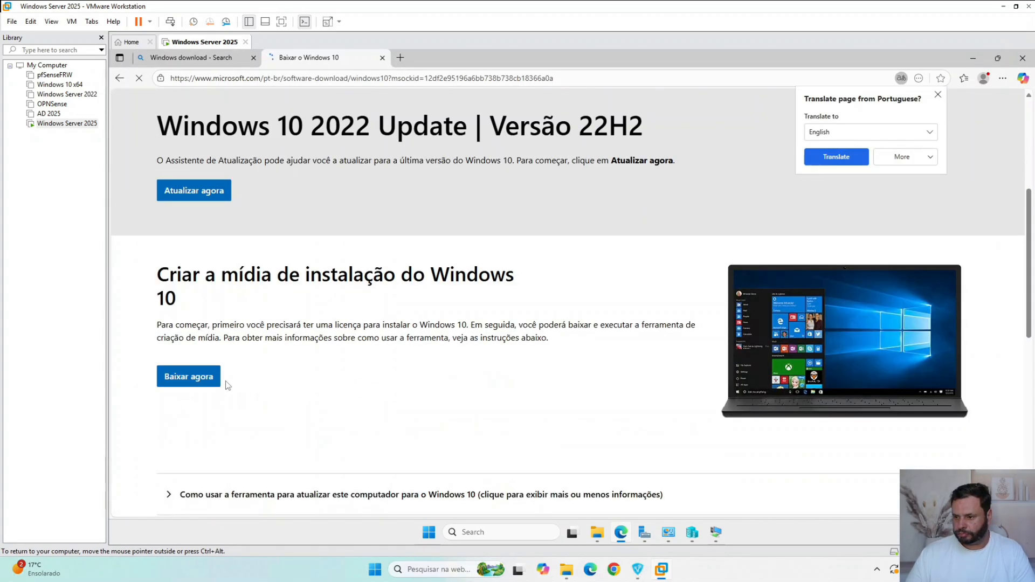
left_click(206, 383)
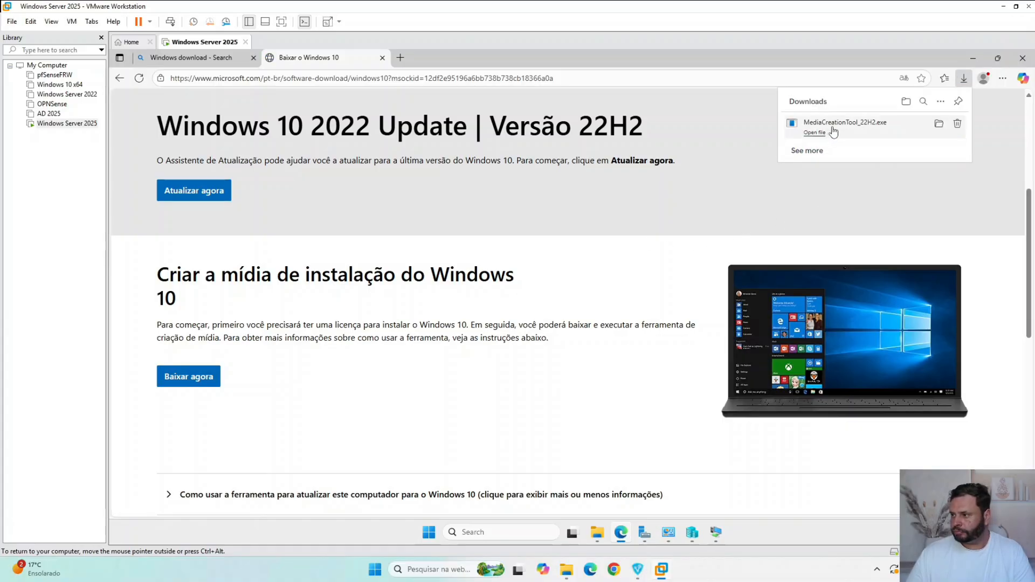
left_click(815, 133)
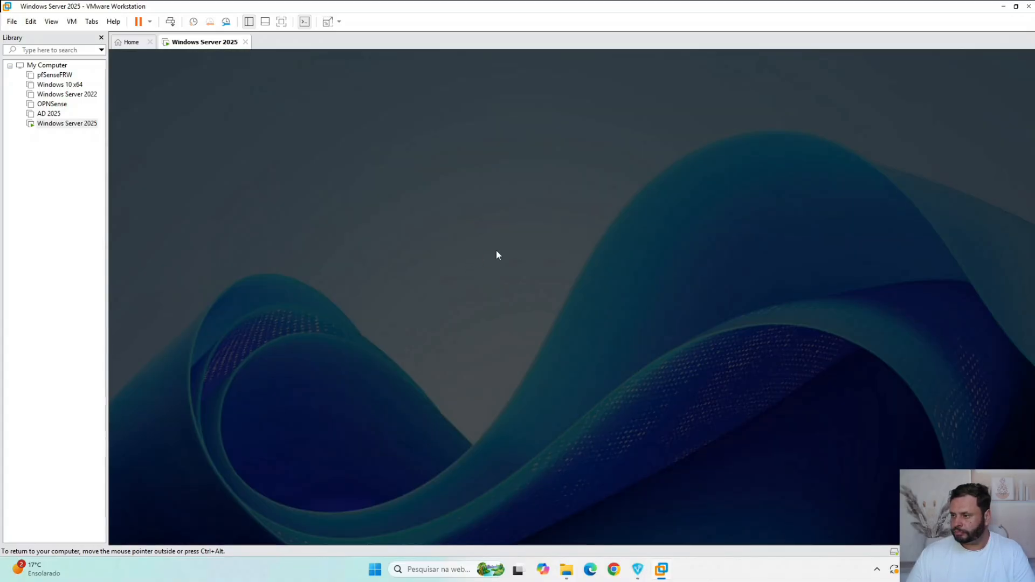
left_click(505, 383)
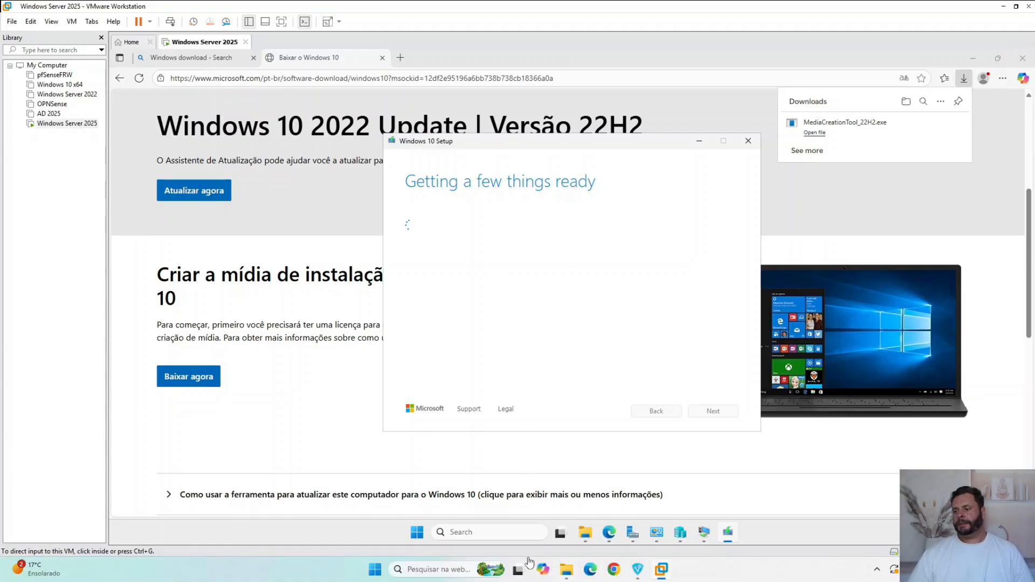
- Open the server's System About page in Settings
right_click(375, 570)
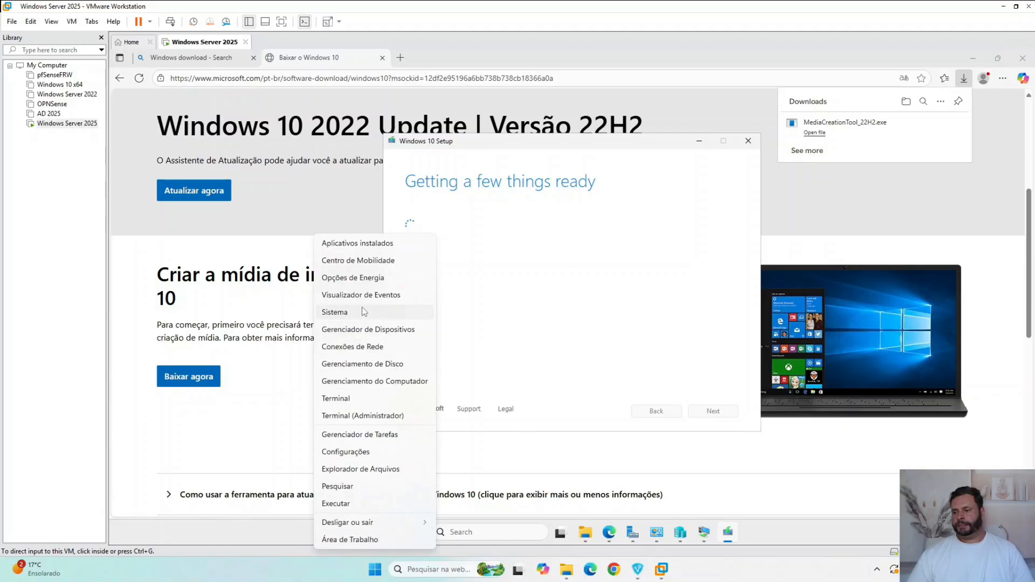
left_click(552, 282)
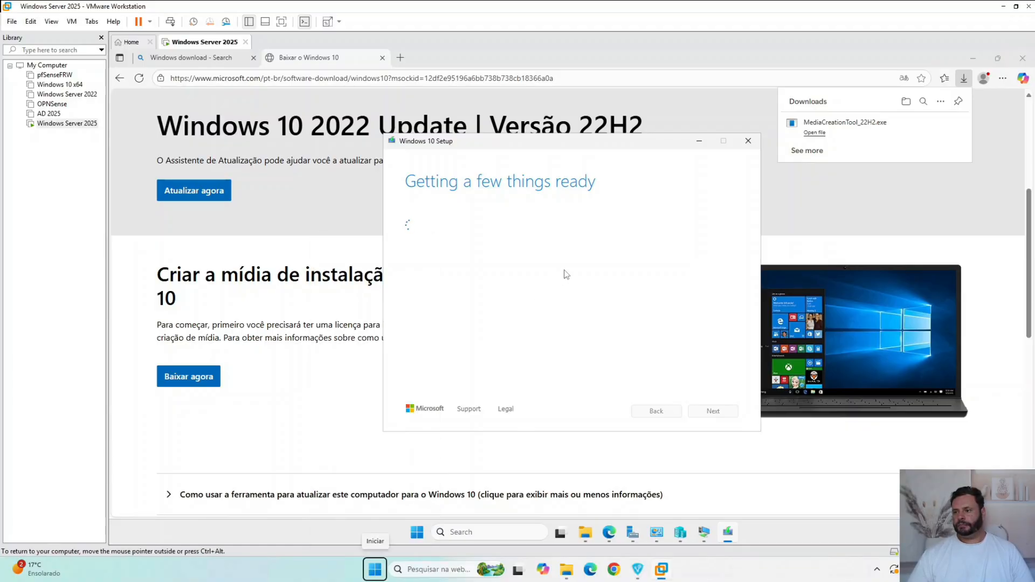
right_click(420, 532)
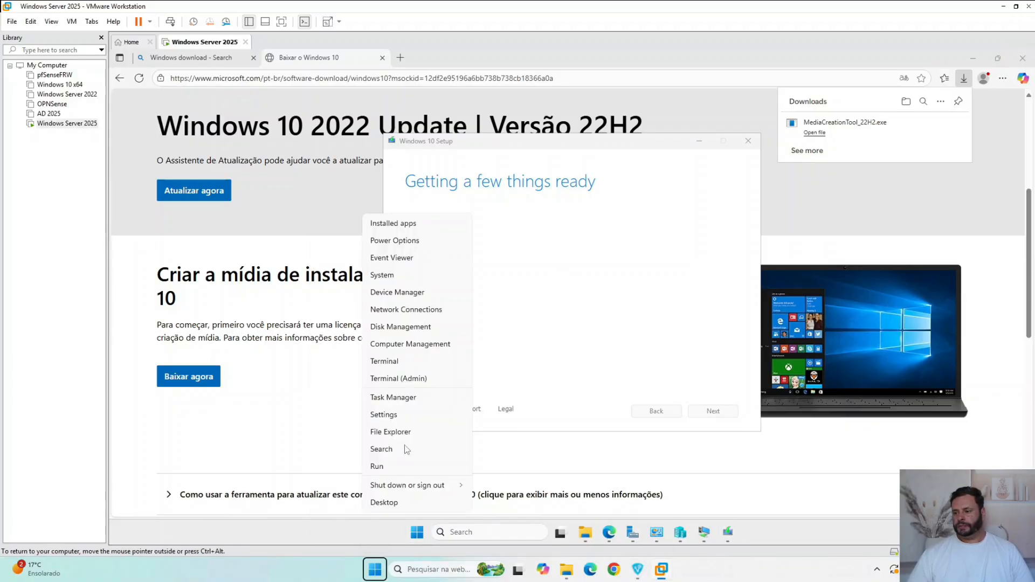
left_click(407, 278)
- Open Command Prompt on the server and run ipconfig to check its network configuration
left_click(514, 532)
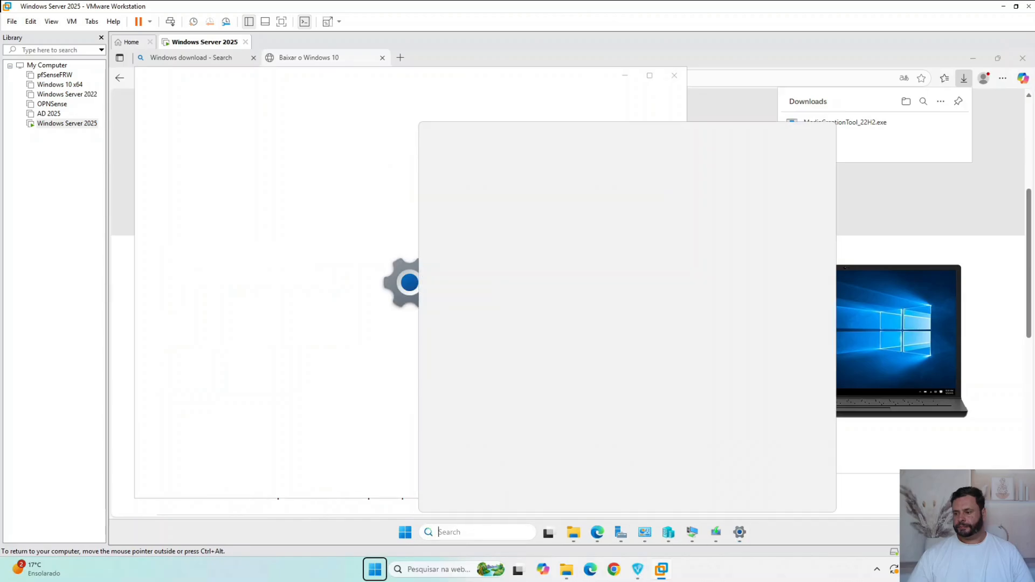
type("cmd")
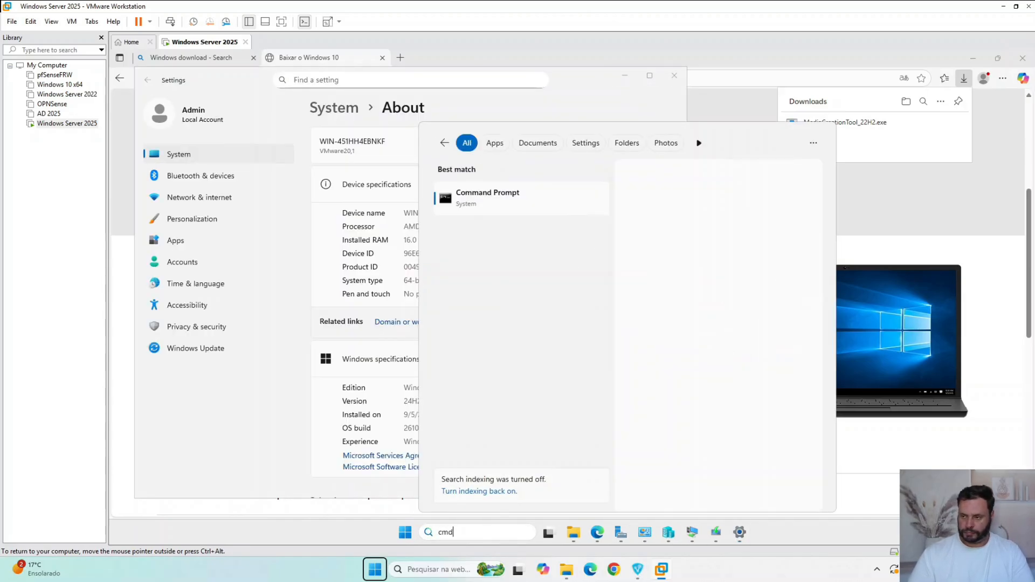
key("Return")
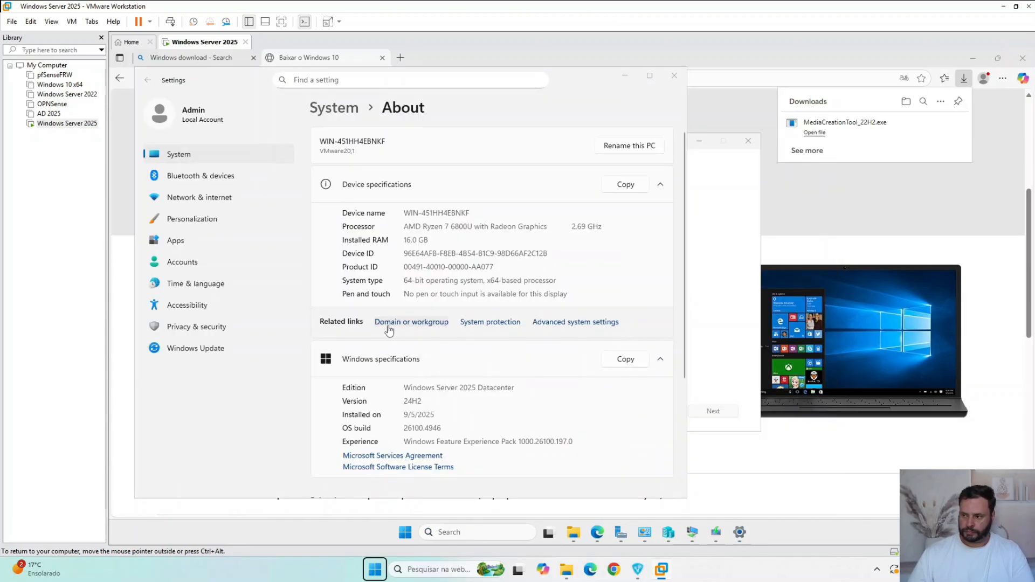
type("ipc")
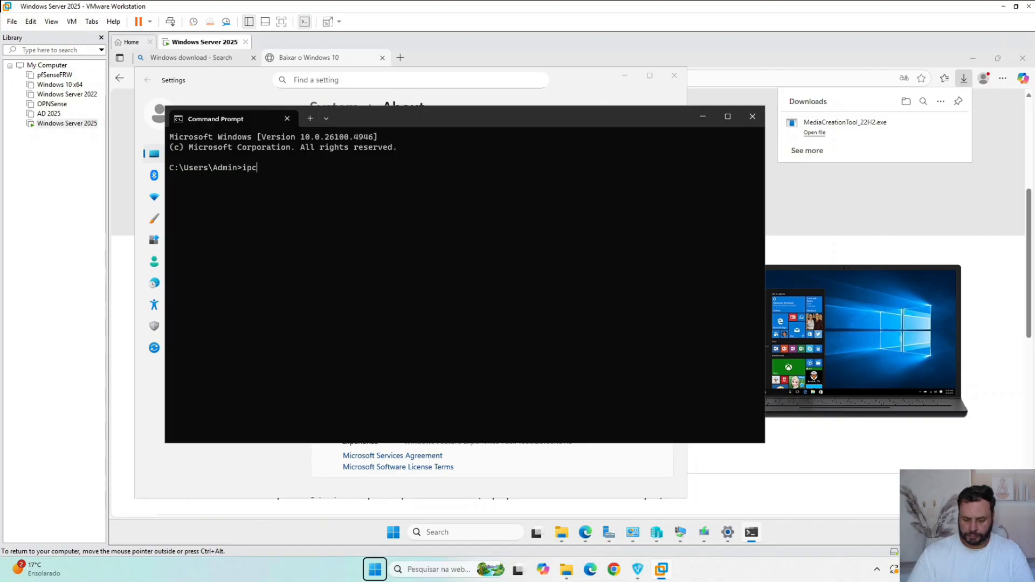
type("onfig")
key("Return")
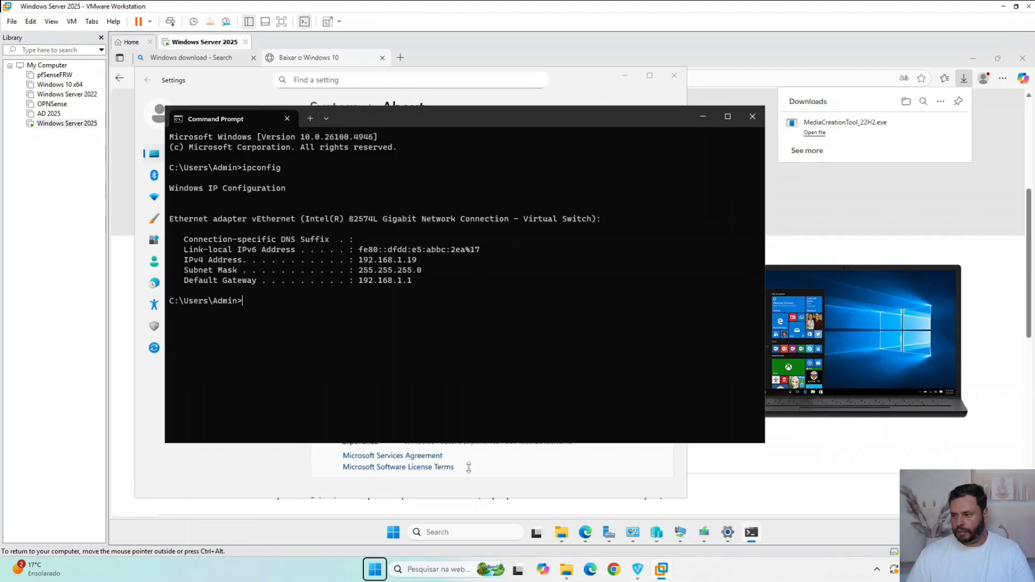
- Open Windows Defender Firewall with Advanced Security on the server to check the state of its profiles
right_click(393, 532)
left_click(395, 506)
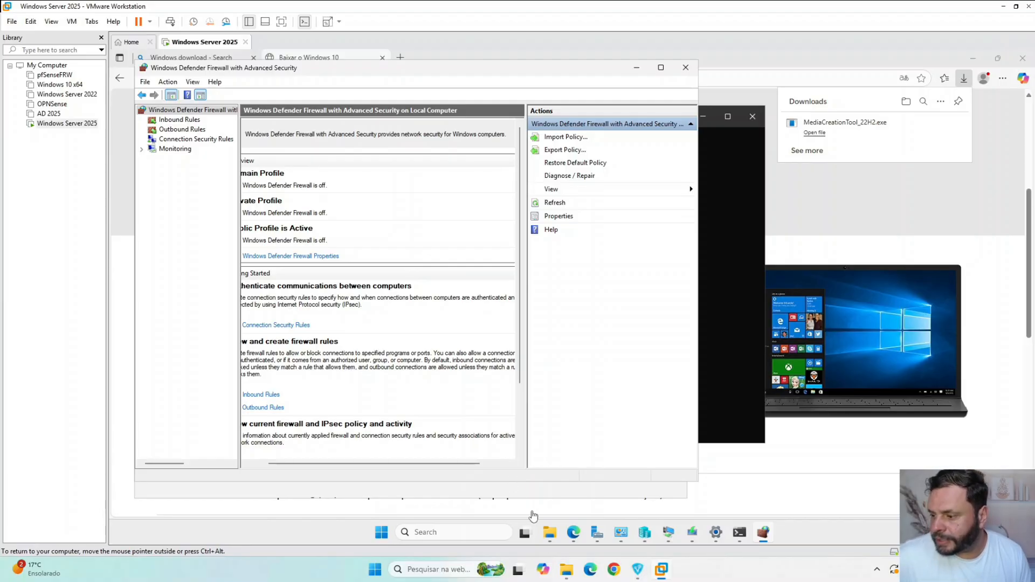
- Return to Windows 10 Setup and accept the Media Creation Tool license terms
left_click(549, 533)
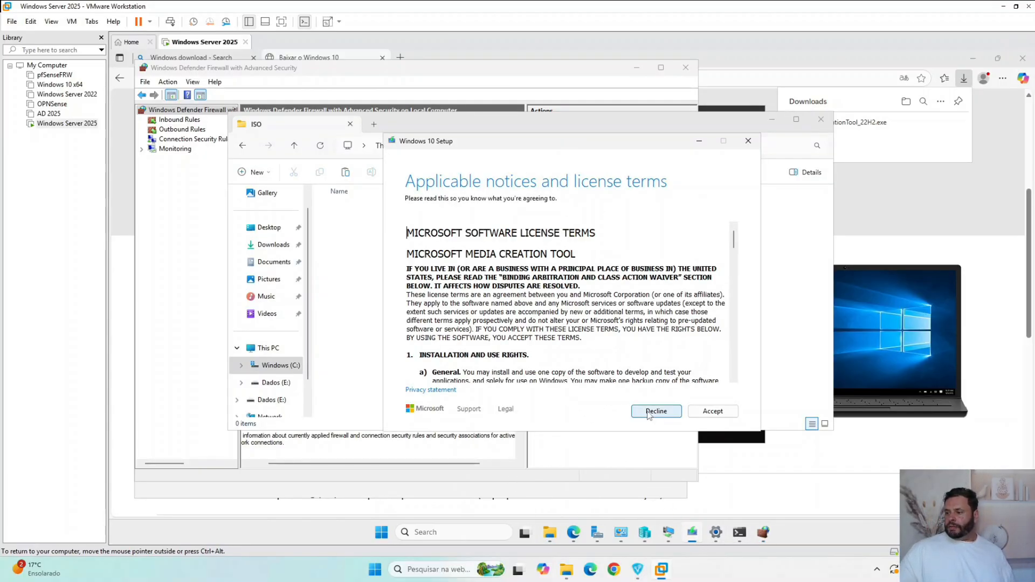
left_click(712, 412)
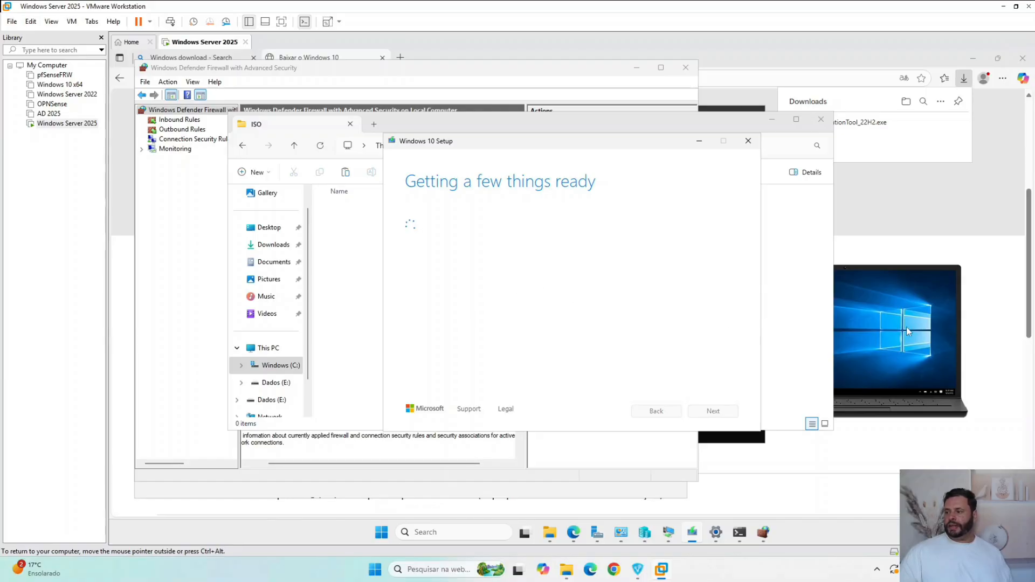
- Bring VM1's connection window and its open settings dialog back into view
left_click(921, 232)
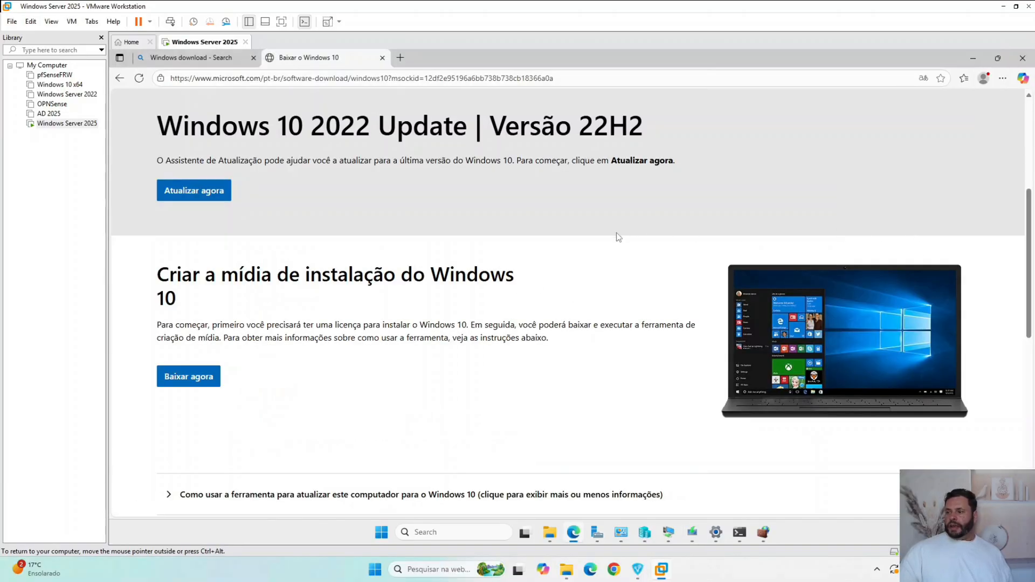
left_click(673, 541)
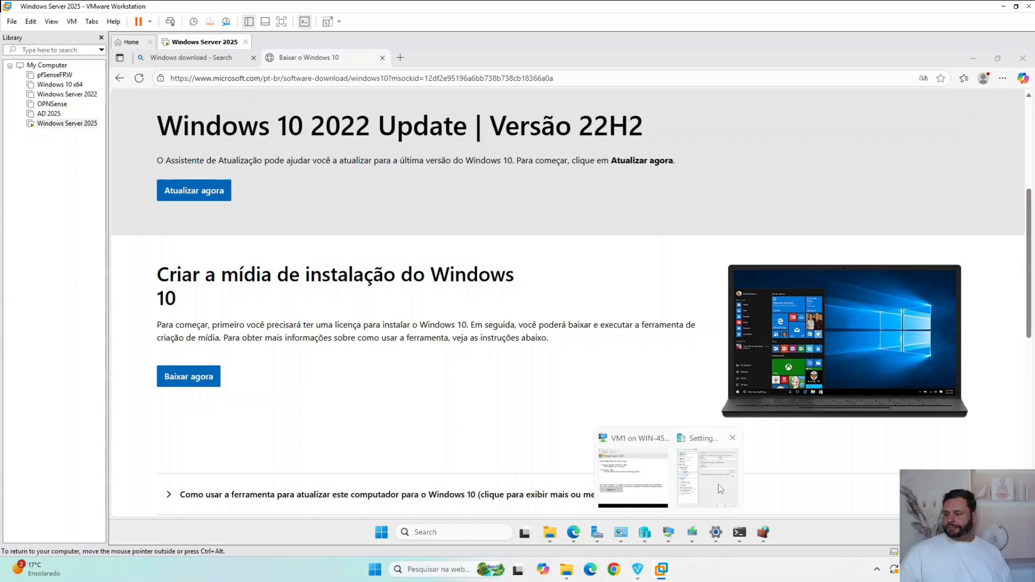
left_click(625, 489)
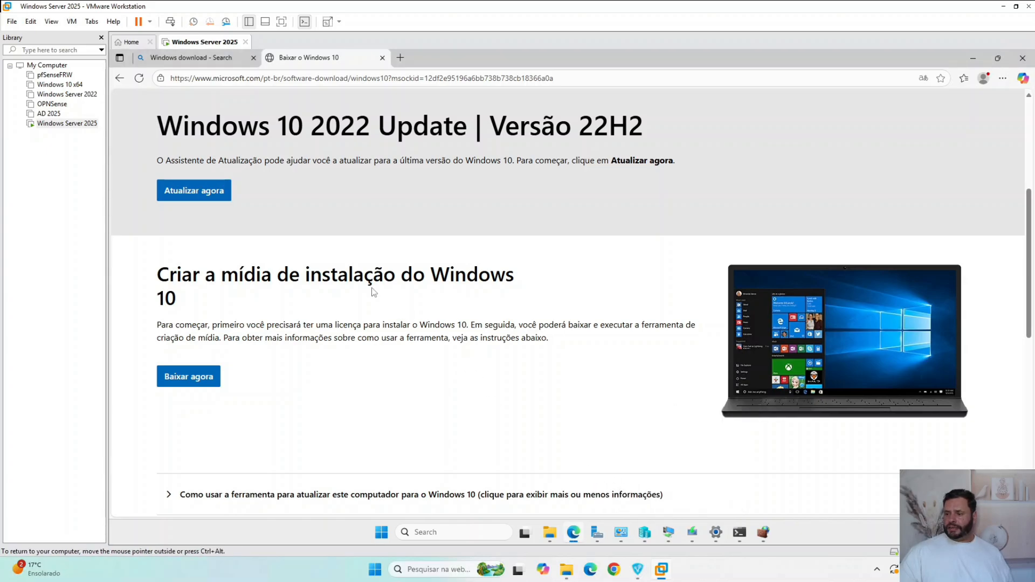
left_click(667, 541)
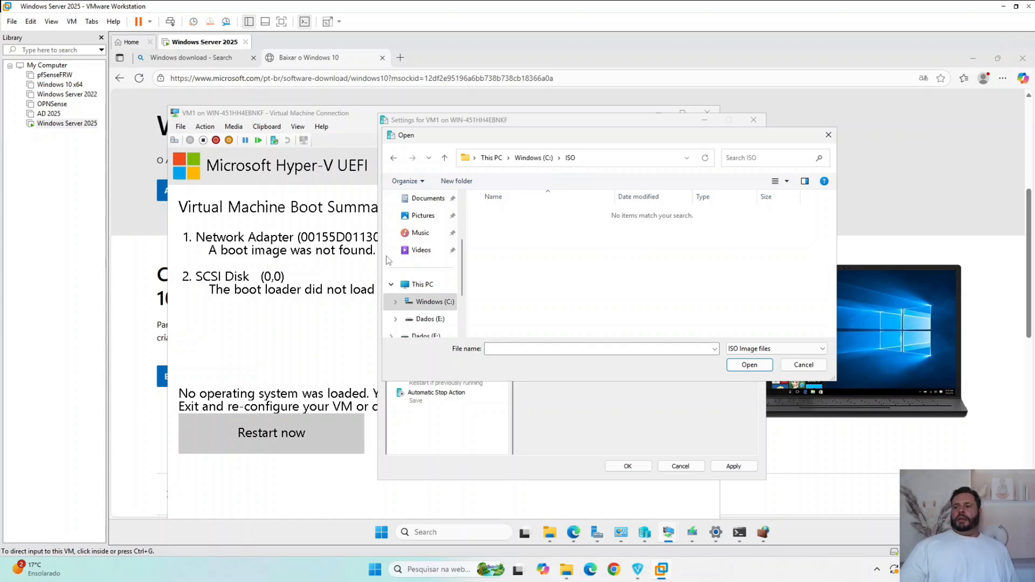
left_click(320, 117)
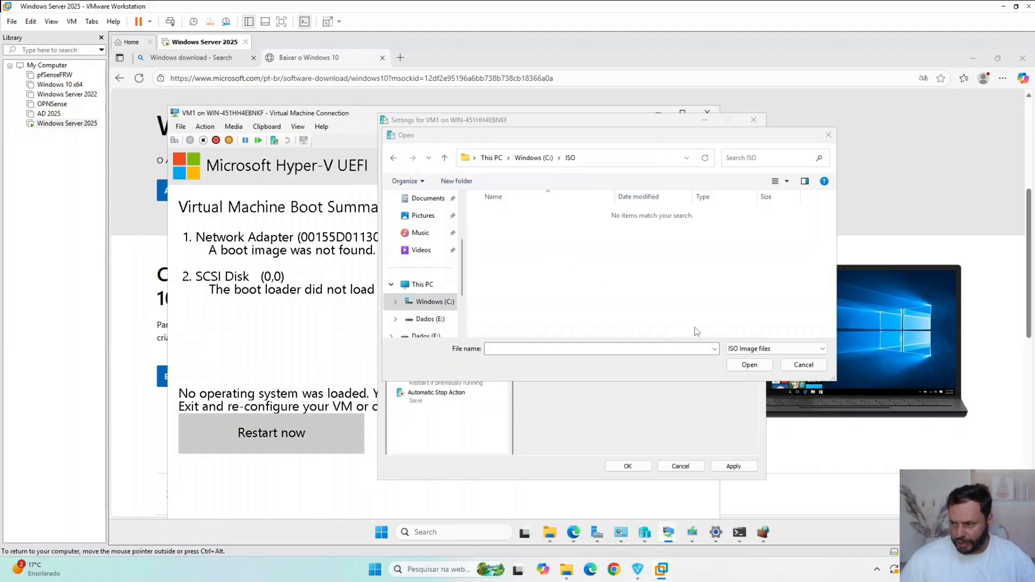
- In Windows 10 Setup, choose to create installation media for another PC and continue
left_click(692, 533)
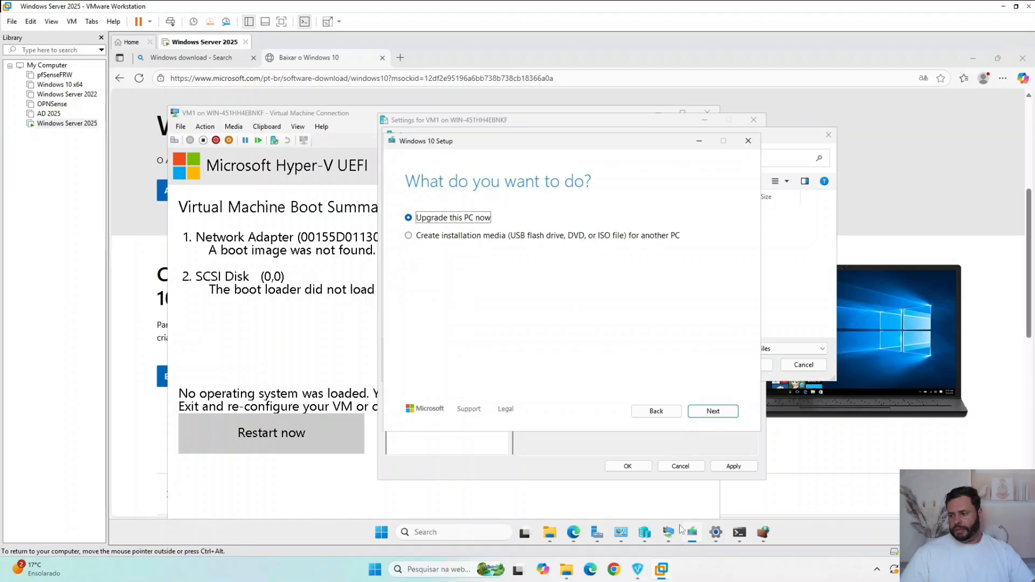
left_click(475, 236)
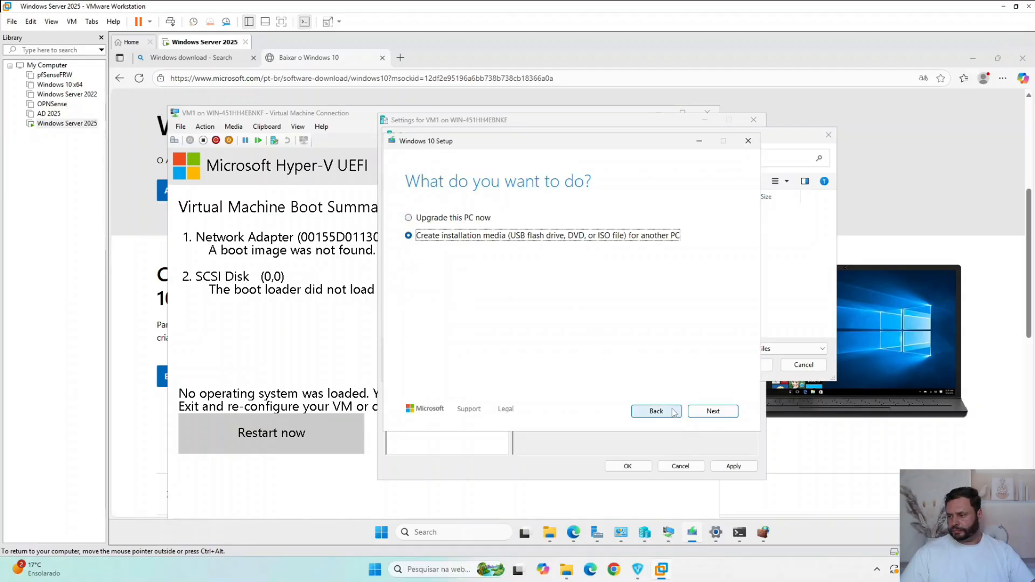
left_click(706, 412)
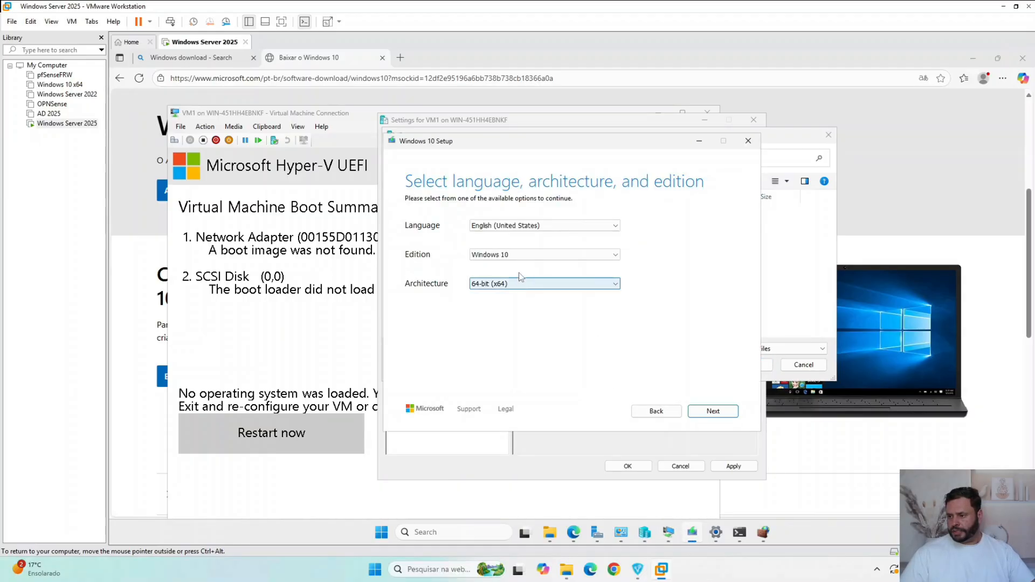
- Set the media language to português (Brasil), keep the Windows 10 edition with 64-bit (x64) architecture, and continue
left_click(535, 229)
scroll(534, 294, "up", 2)
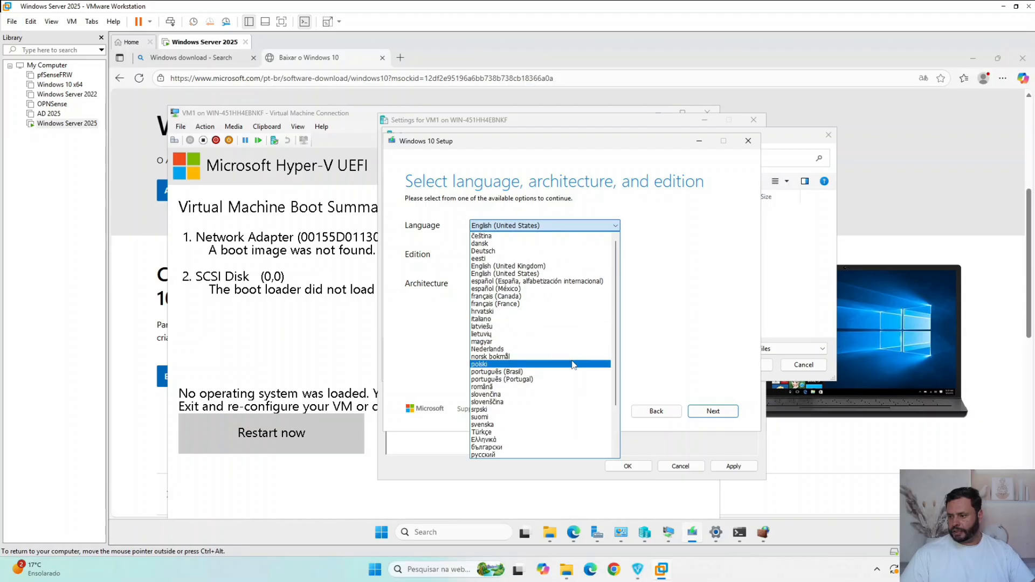
left_click(534, 365)
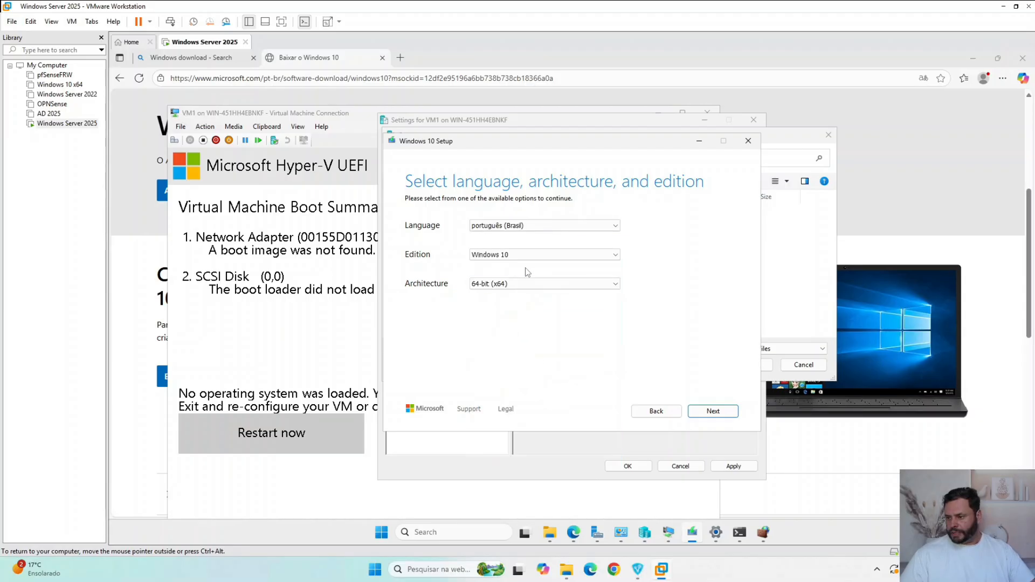
key("Tab")
left_click(524, 286)
left_click(527, 286)
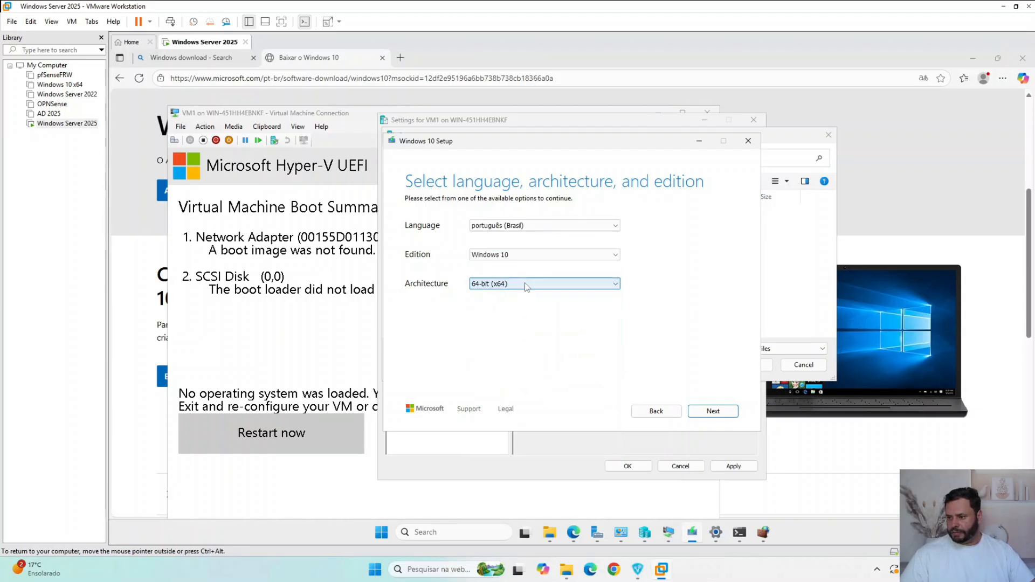
left_click(530, 256)
left_click(556, 285)
left_click(556, 284)
left_click(556, 284)
left_click(717, 411)
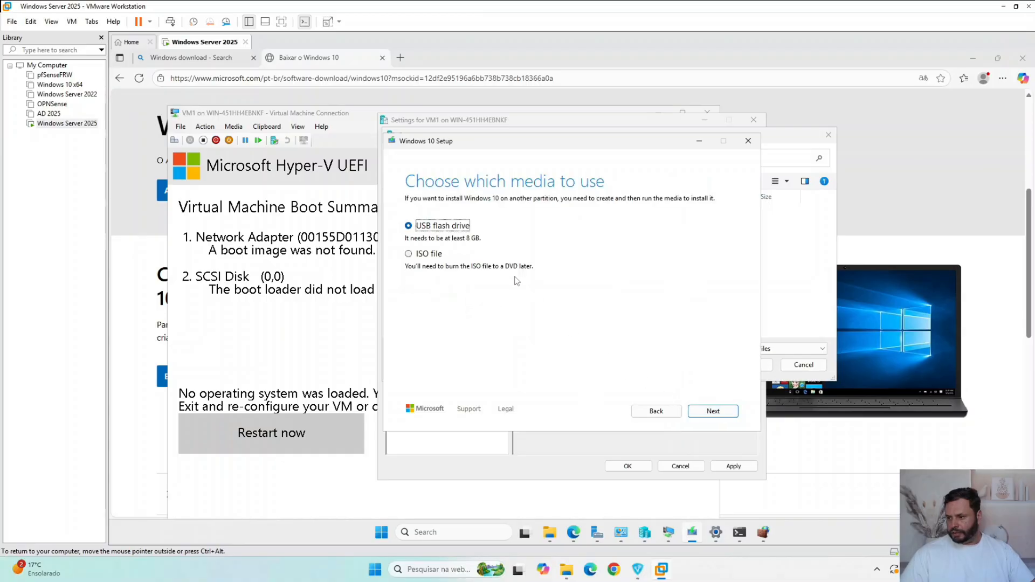
- Choose ISO file as the media and save it as Windows in the C:\ISO folder to start the download
left_click(430, 253)
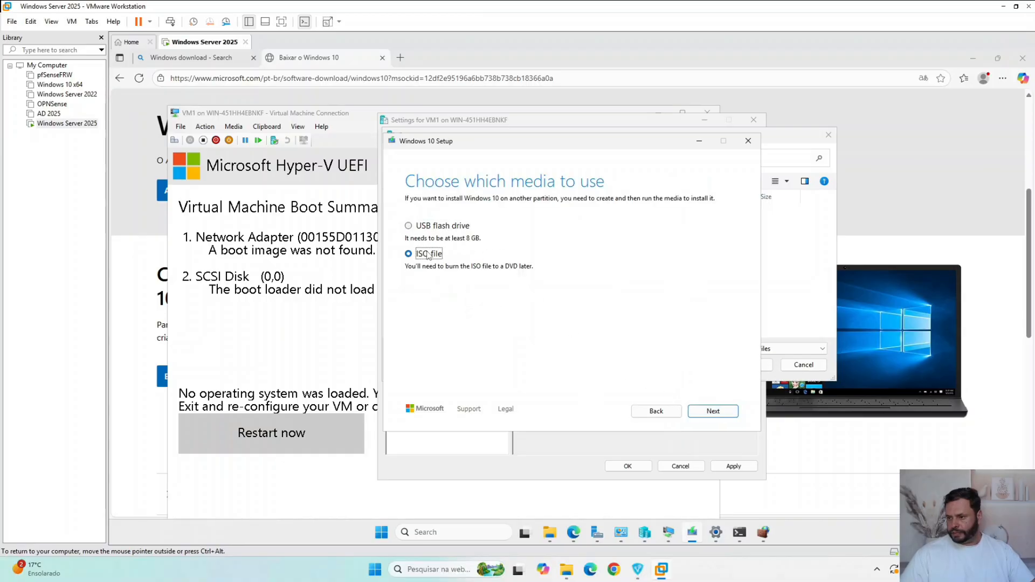
left_click(724, 412)
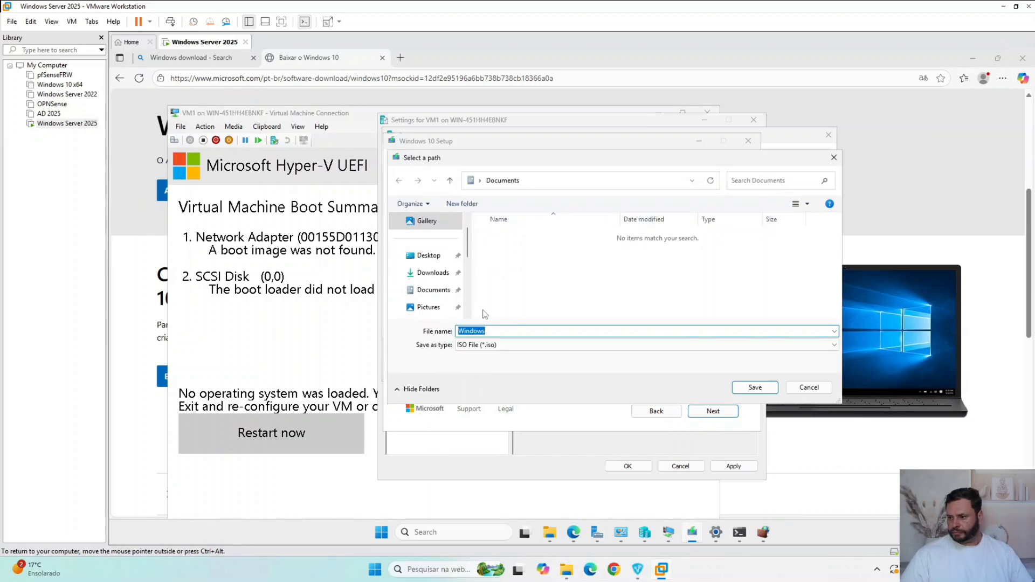
scroll(464, 280, "down", 3)
left_click(429, 300)
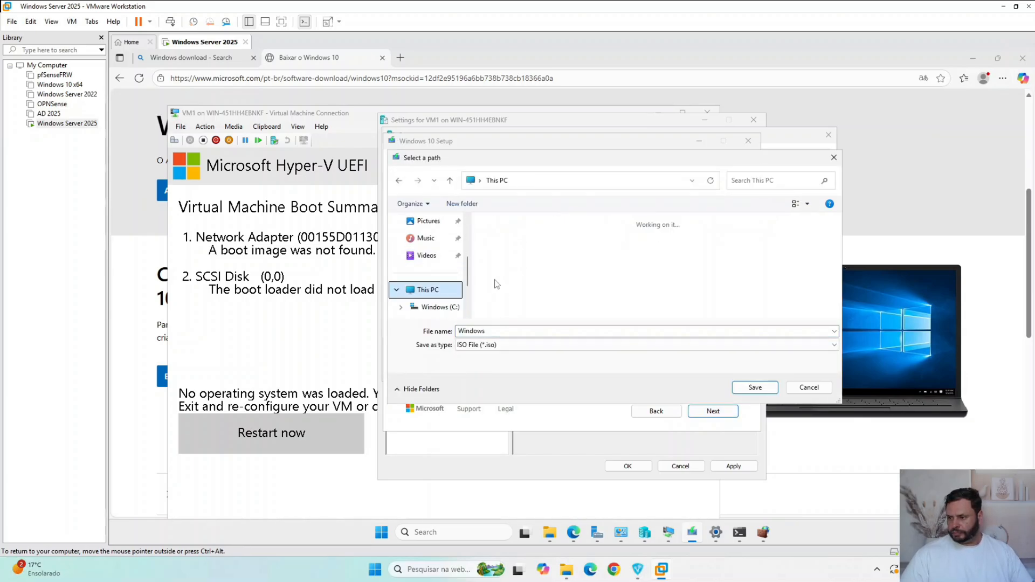
double_click(636, 246)
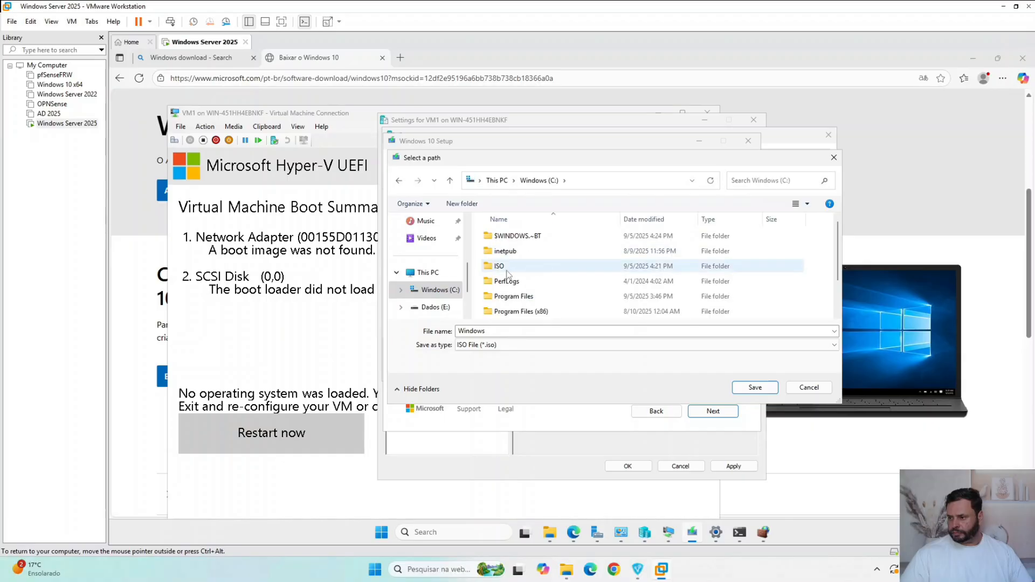
left_click(507, 267)
left_click(755, 387)
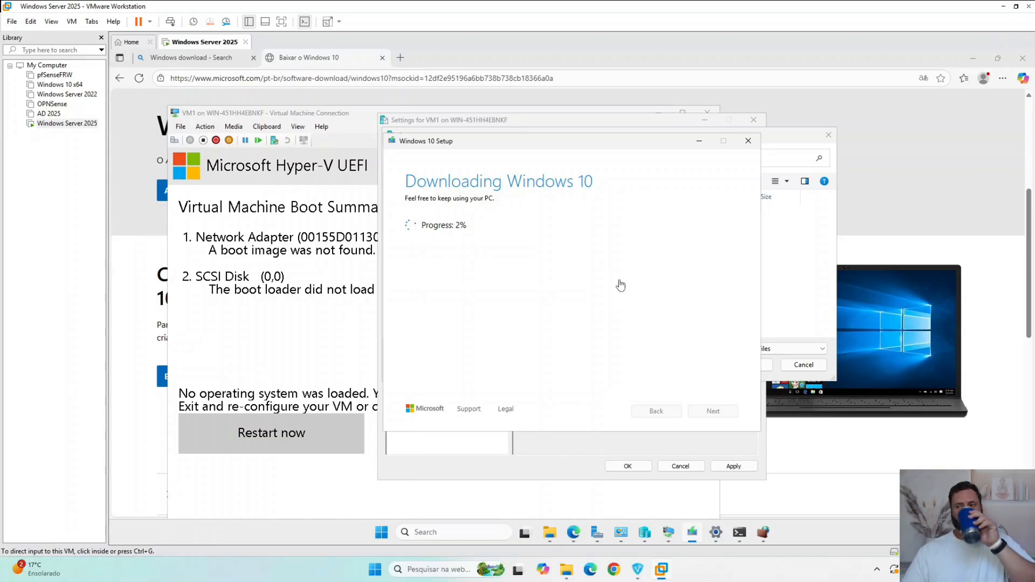
- Check the C:\ISO folder in File Explorer, and cancel browsing for an image file in VM1's DVD Drive settings
left_click(551, 534)
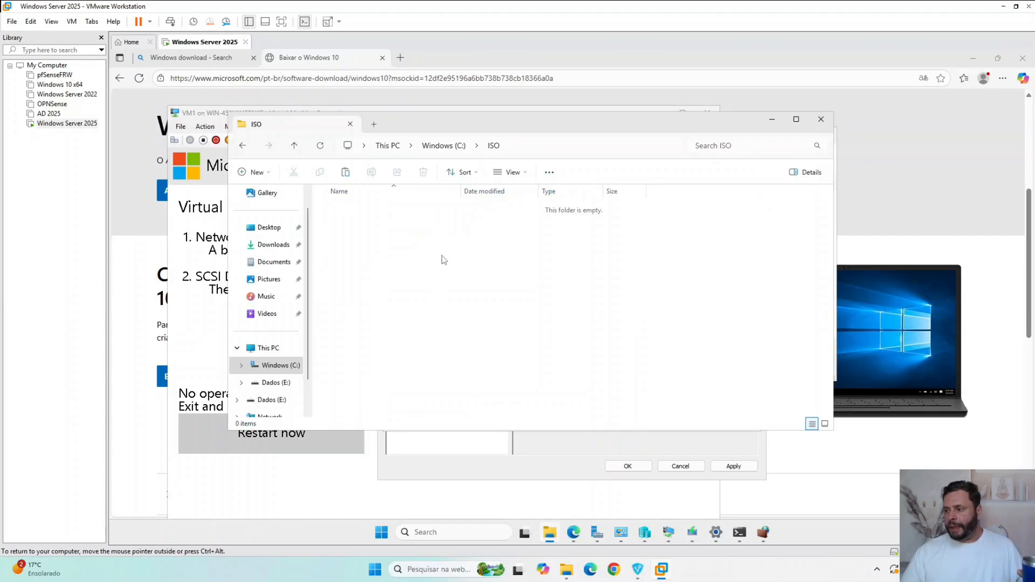
left_click(772, 121)
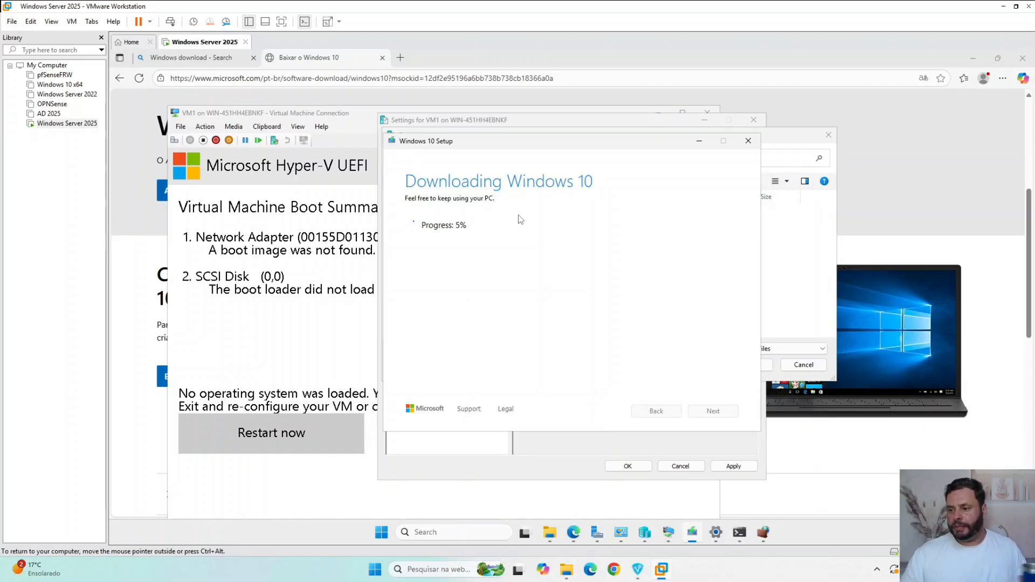
left_click(324, 116)
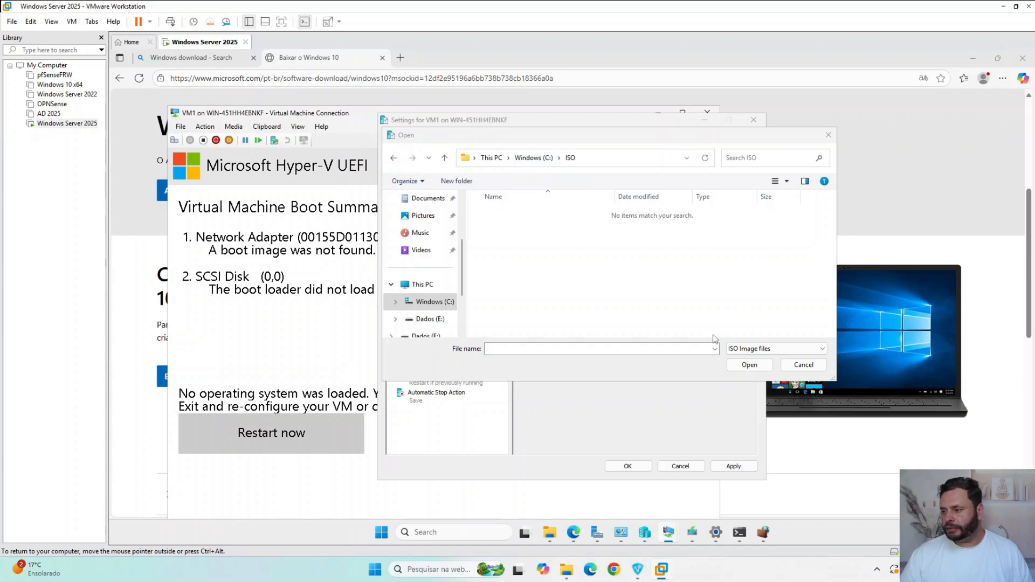
left_click(804, 365)
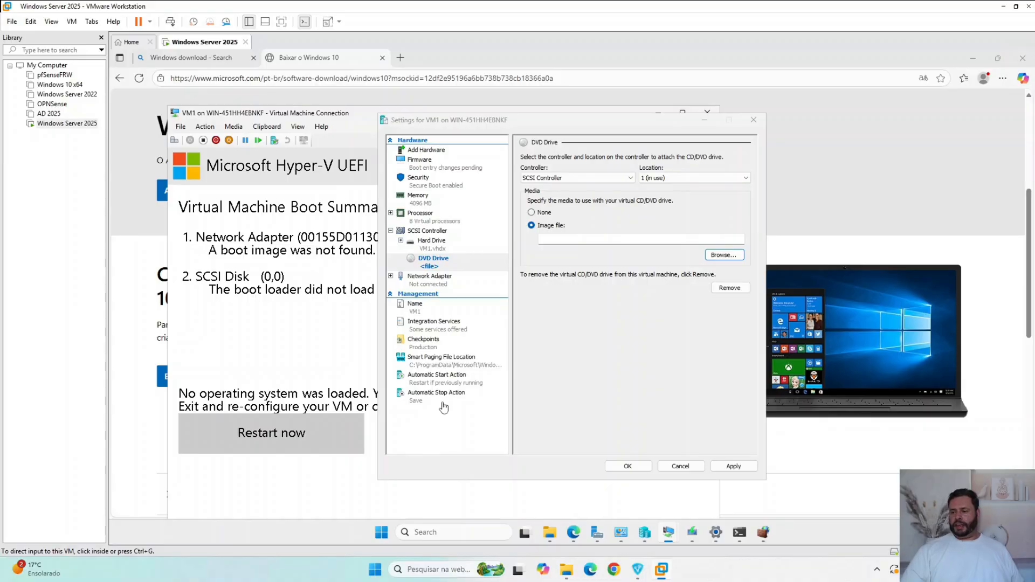
- Try to enable Guest services in VM1's Integration Services, and close the VM settings without saving
left_click(452, 329)
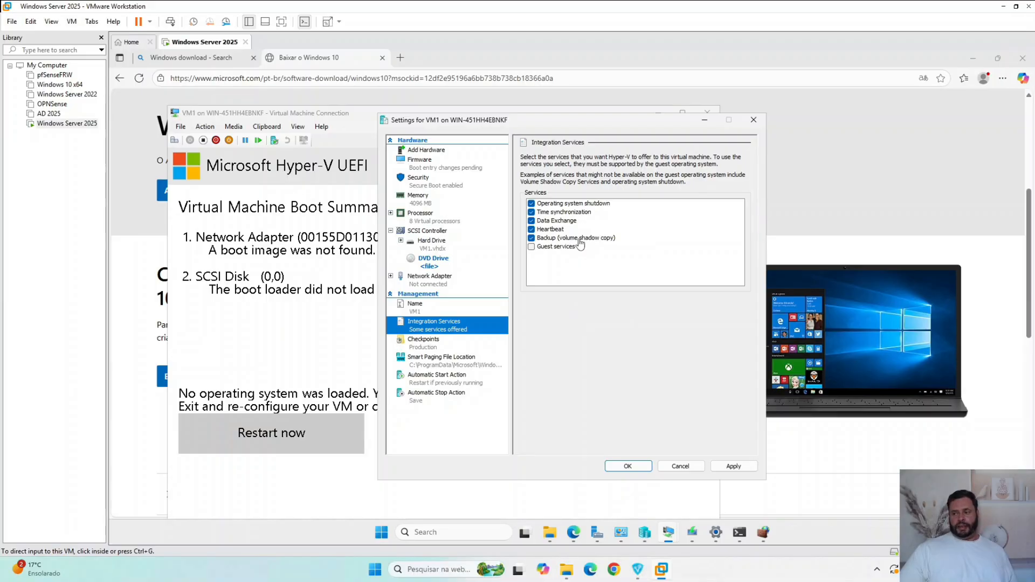
left_click(532, 248)
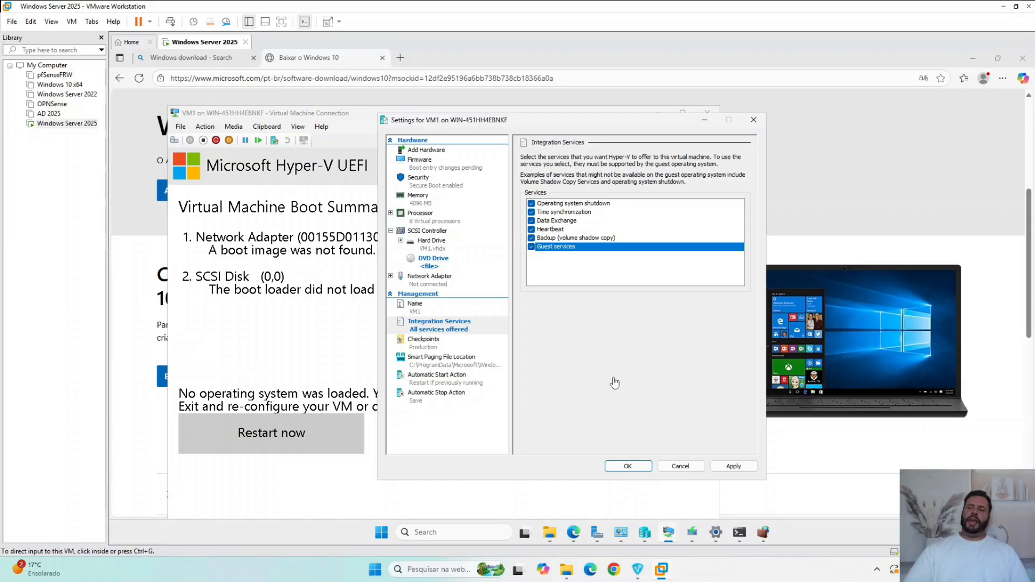
left_click(624, 467)
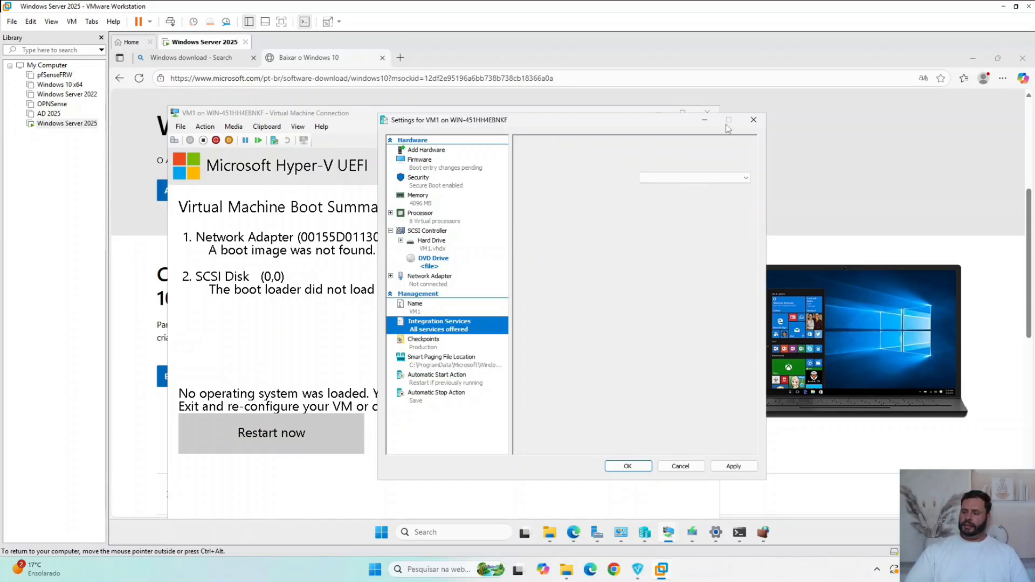
left_click(645, 318)
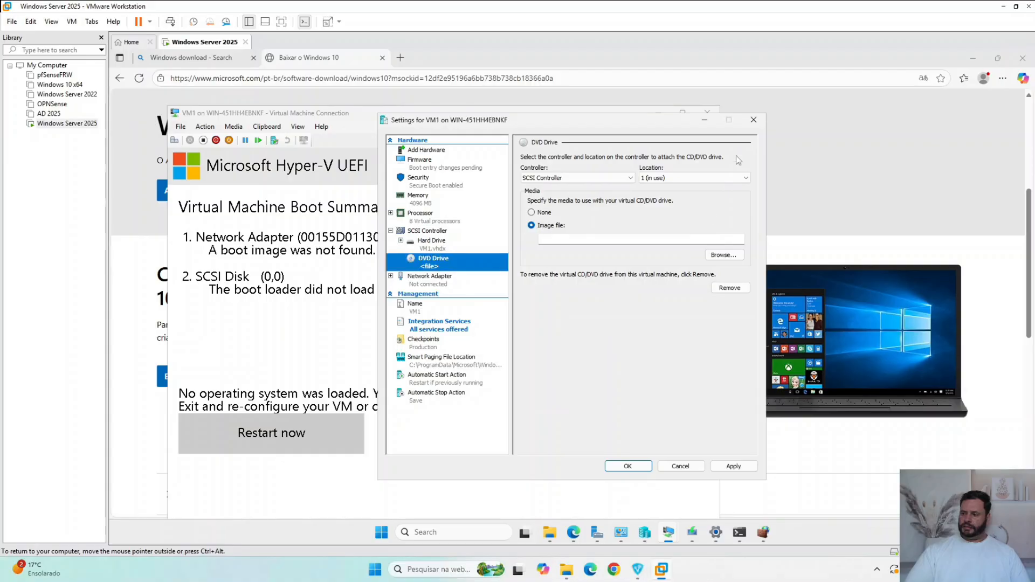
left_click(754, 120)
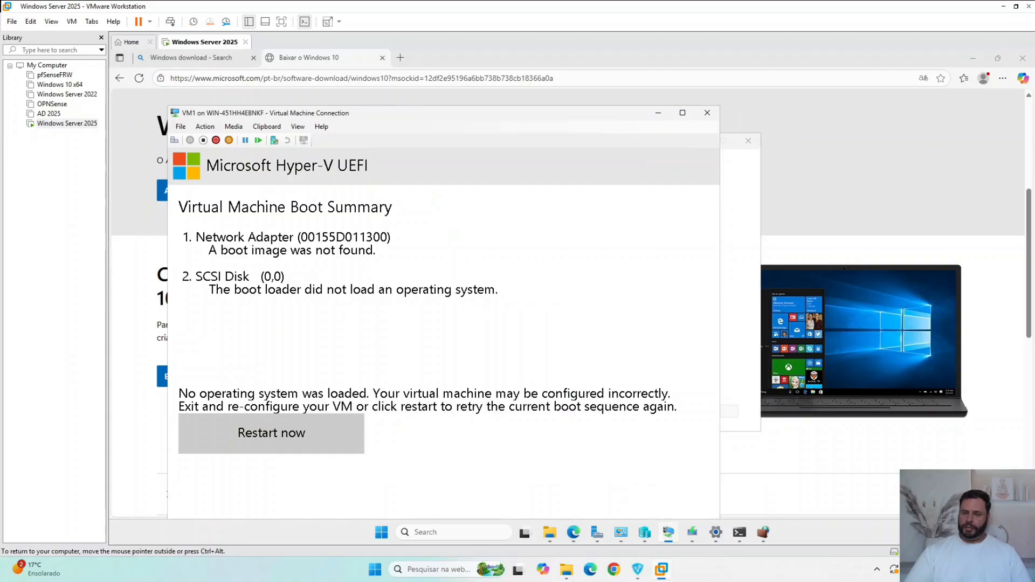
- Check the Windows 10 download progress, and review the media and power actions available for VM1
left_click(692, 533)
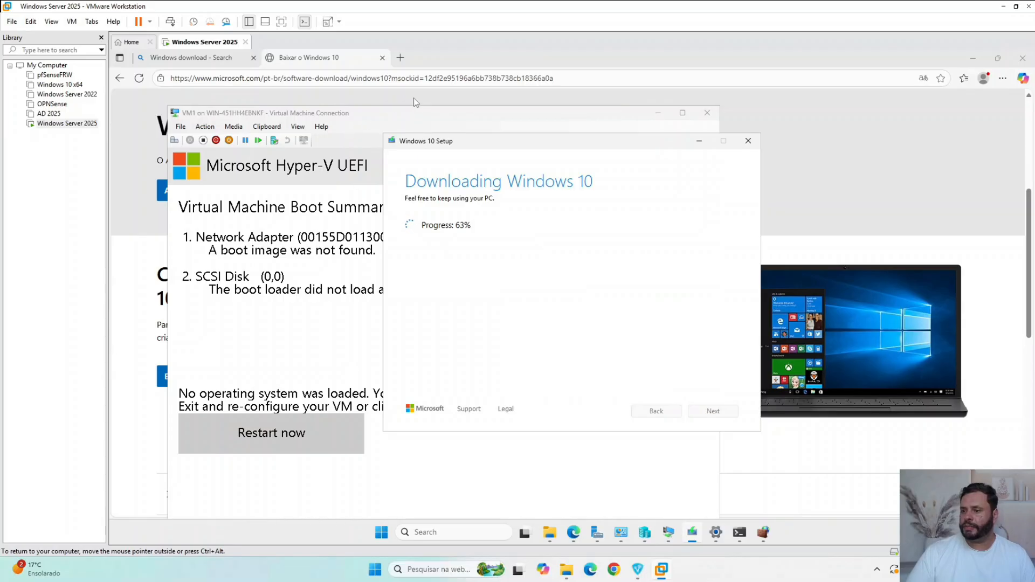
left_click(300, 113)
left_click(234, 128)
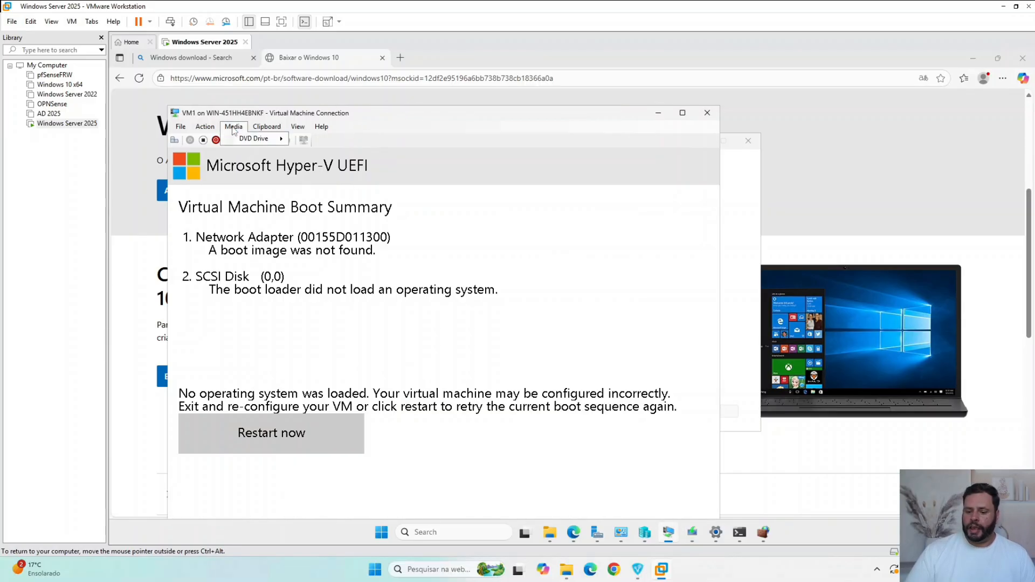
mouse_move(204, 130)
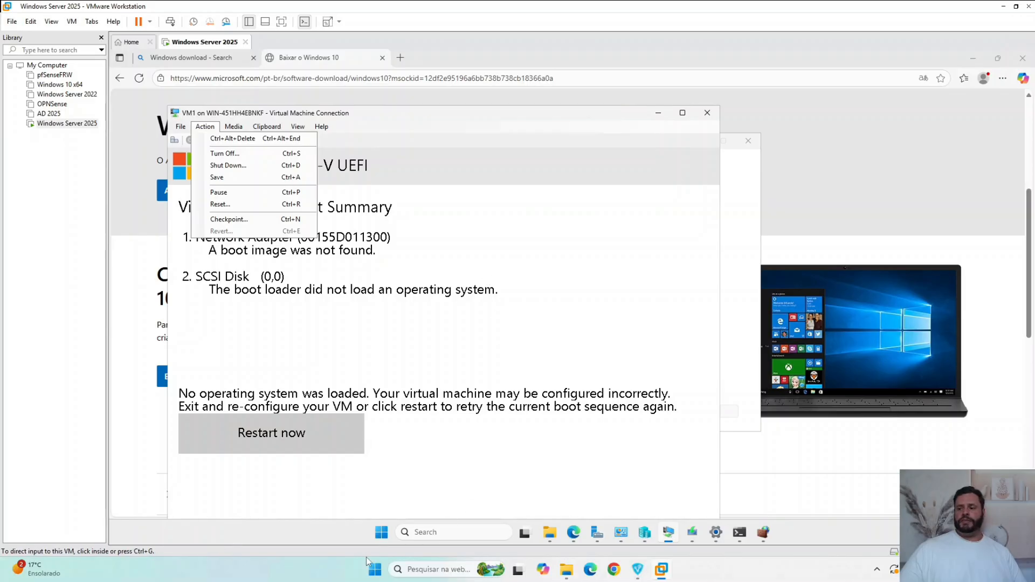
- Show the server's own shut down and restart options, and return to the VM1 connection window
left_click(380, 534)
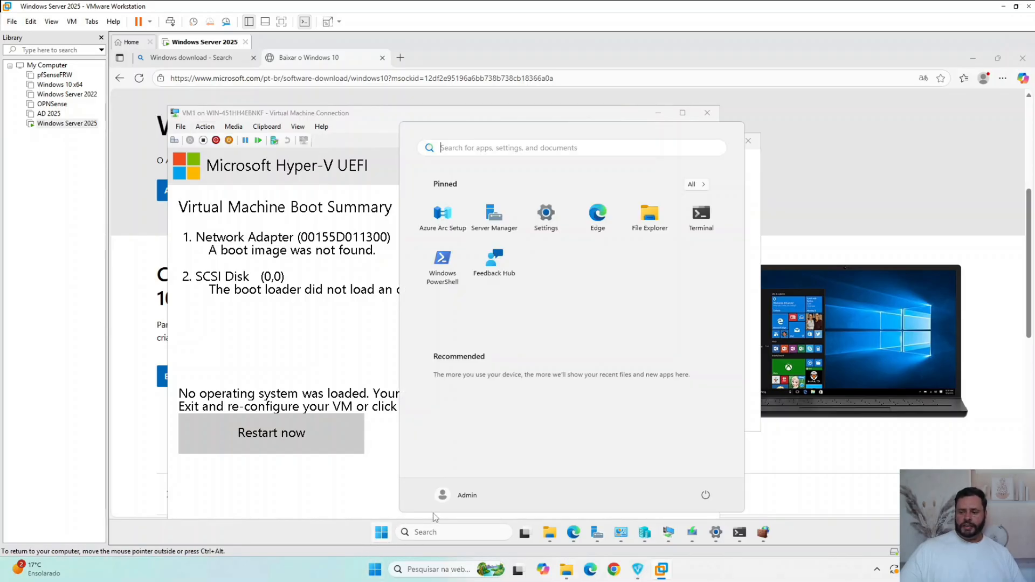
left_click(705, 497)
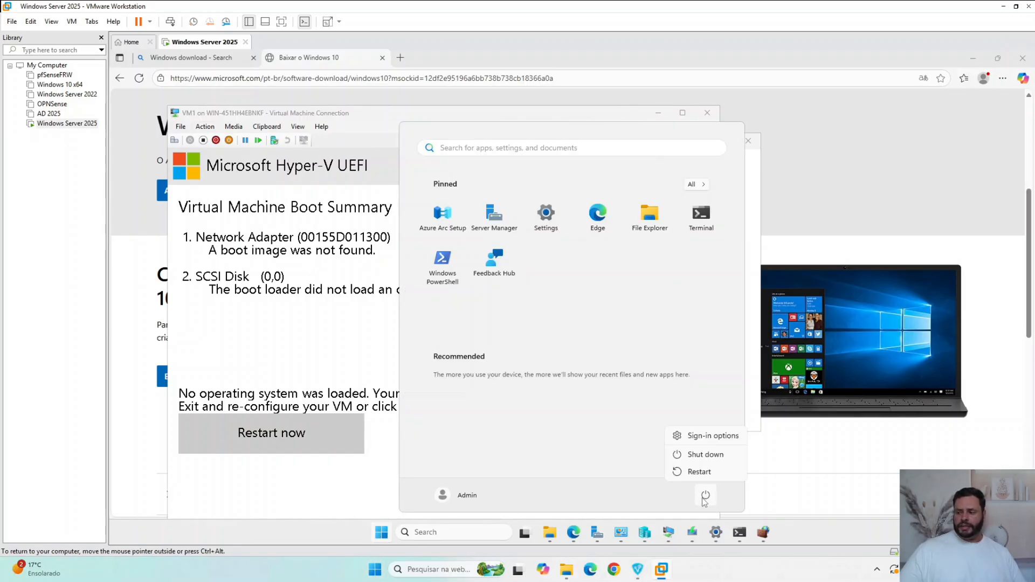
left_click(364, 109)
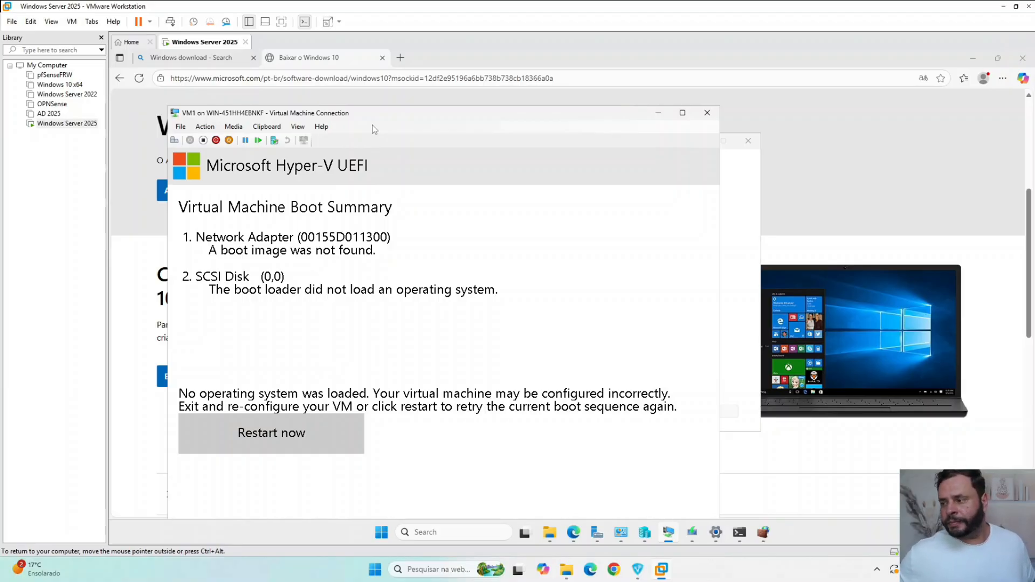
- Review VM1's available power actions, and try to shut down its guest operating system, expanding and dismissing the error details
left_click(267, 127)
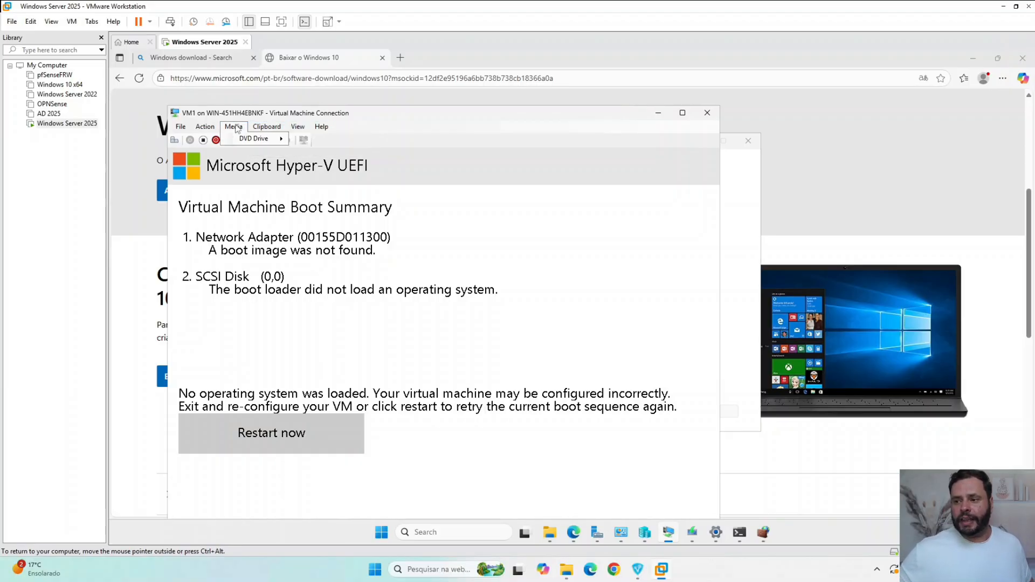
left_click(212, 129)
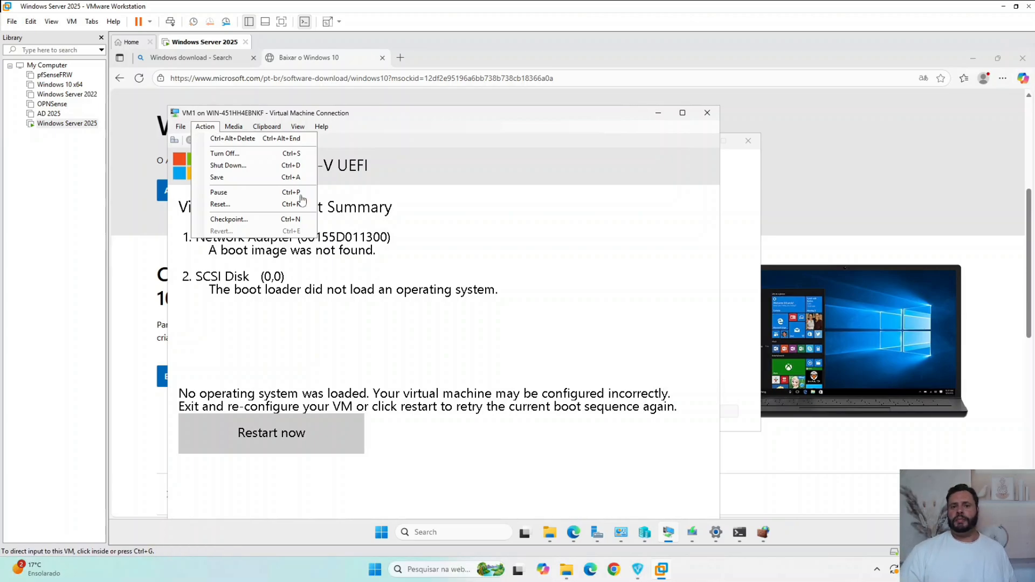
left_click(233, 132)
left_click(206, 127)
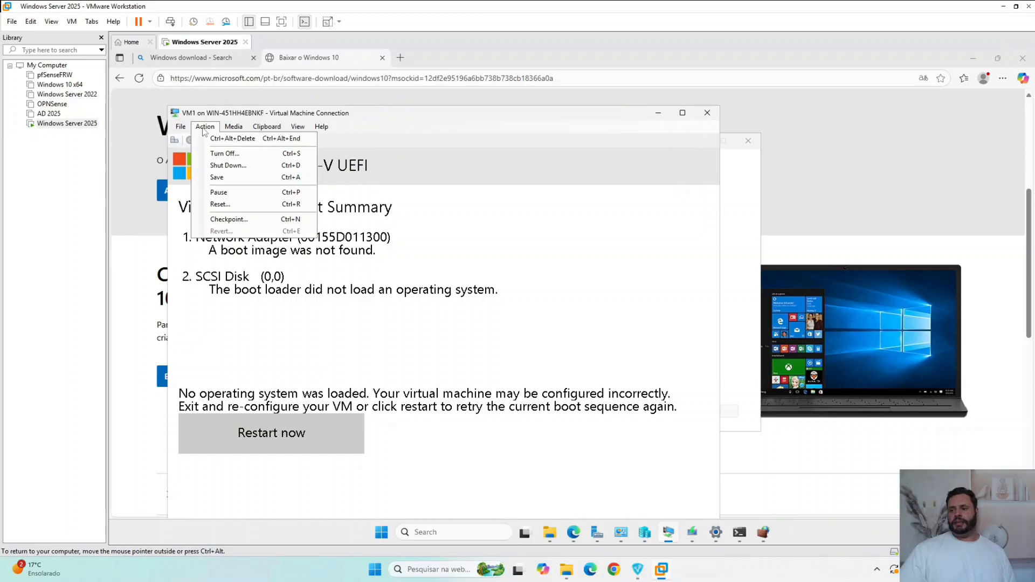
left_click(216, 165)
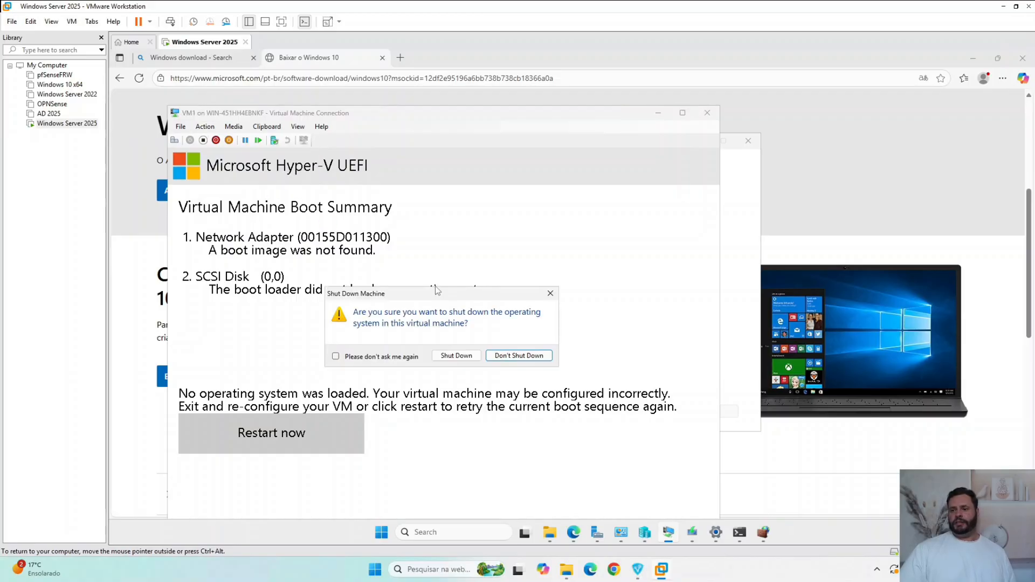
left_click(467, 357)
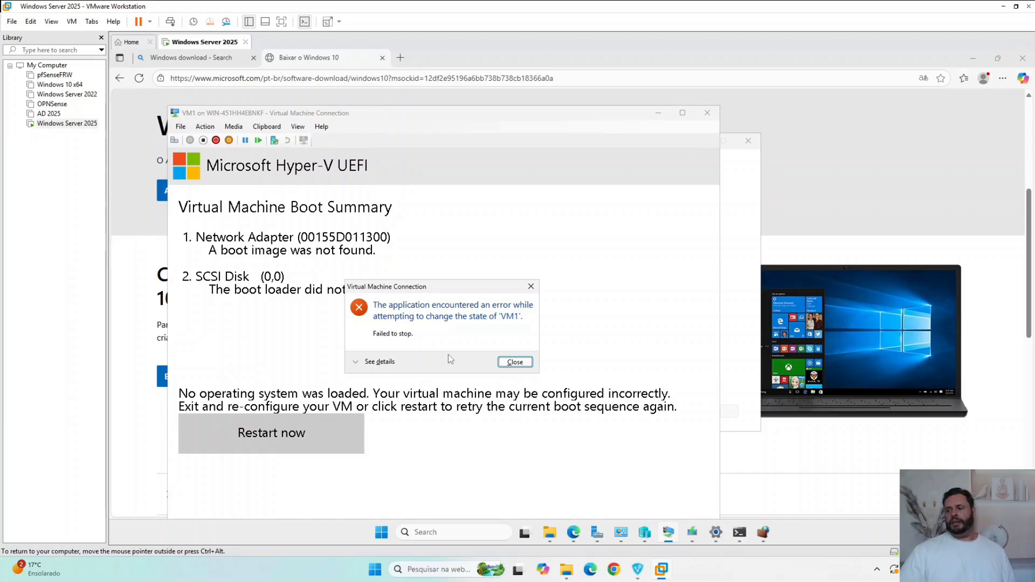
left_click(378, 362)
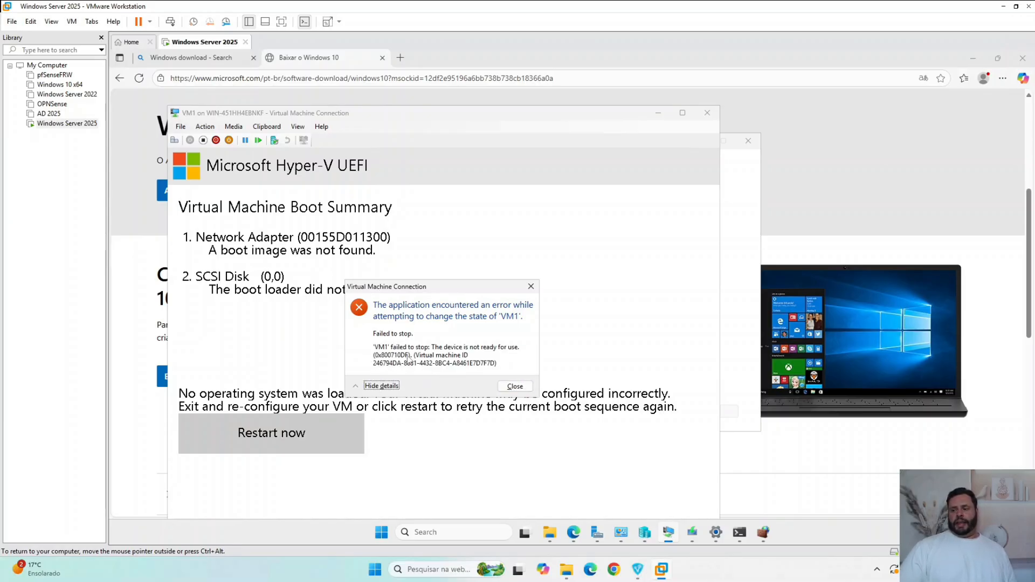
left_click_drag(463, 287, 471, 208)
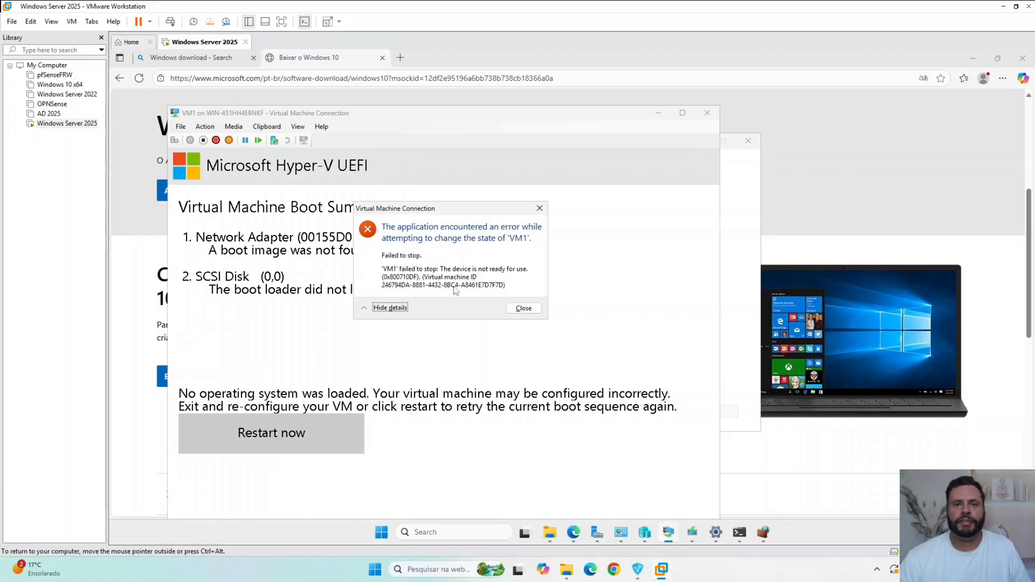
left_click(520, 311)
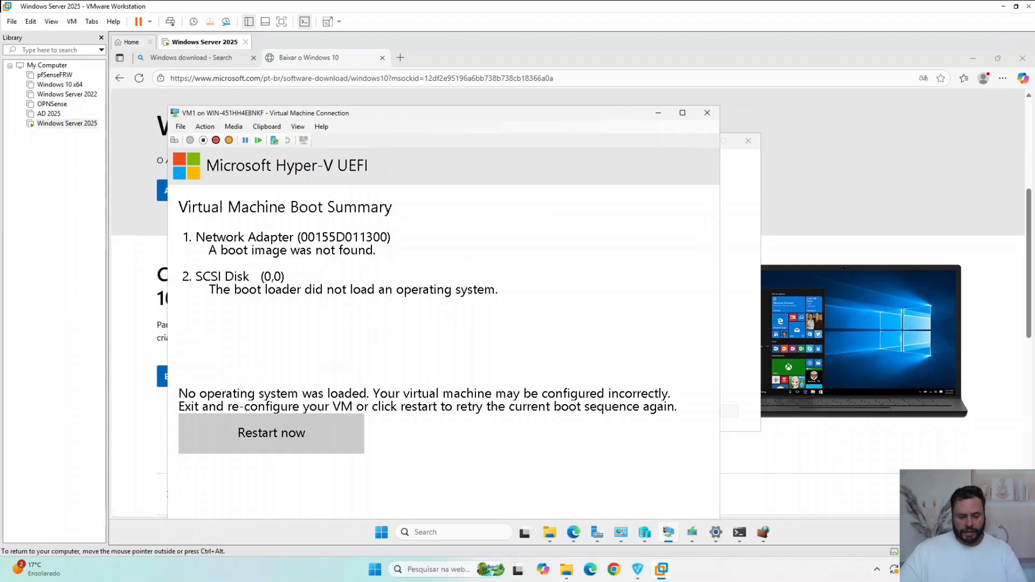
- Restart VM1 from the UEFI boot summary to retry its boot sequence
left_click(323, 426)
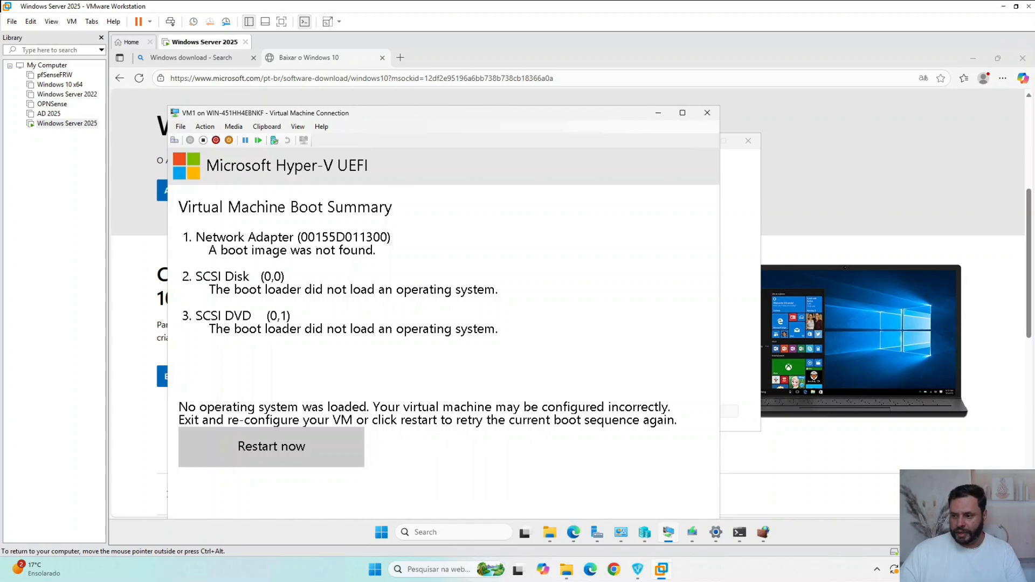
key("Return")
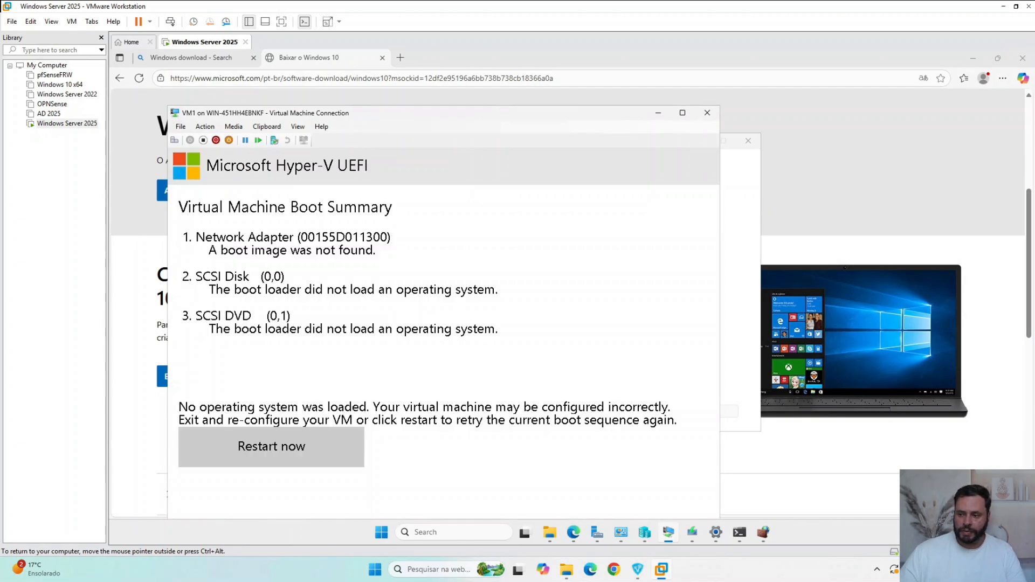
key("Return")
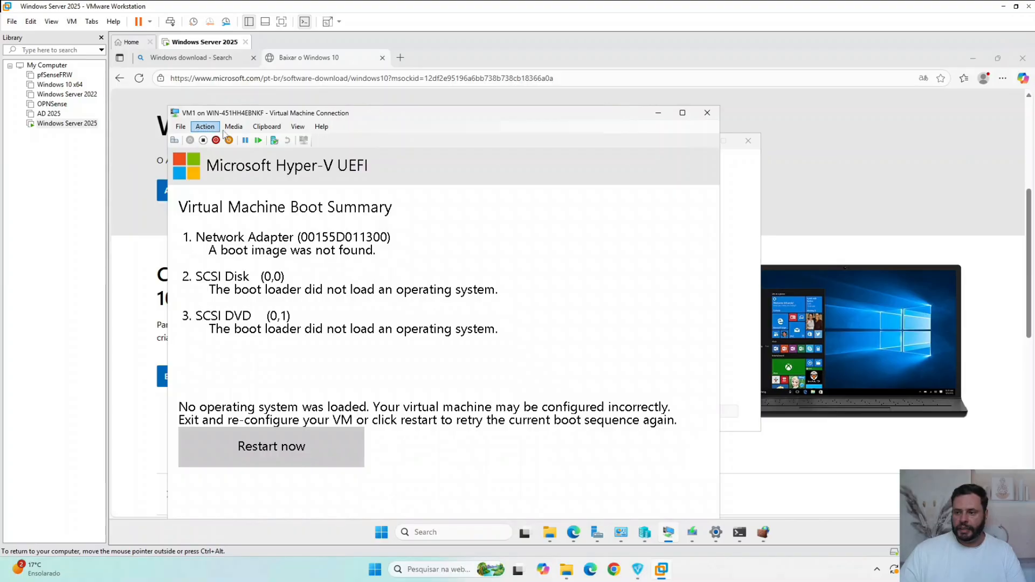
- Try once more to shut down VM1's guest operating system from the boot summary, and dismiss the error message
left_click(228, 128)
left_click(208, 129)
left_click(209, 128)
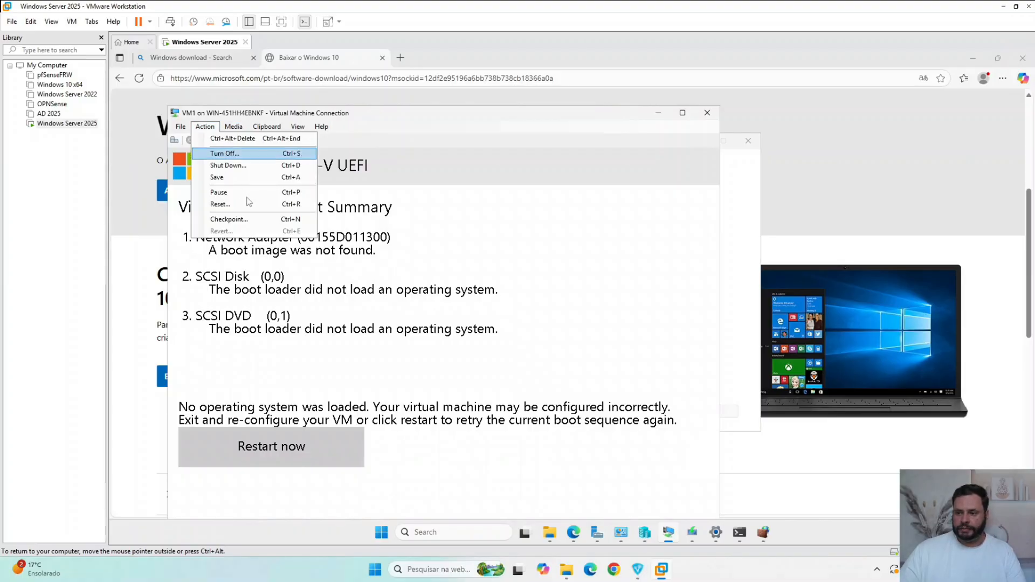
left_click(228, 165)
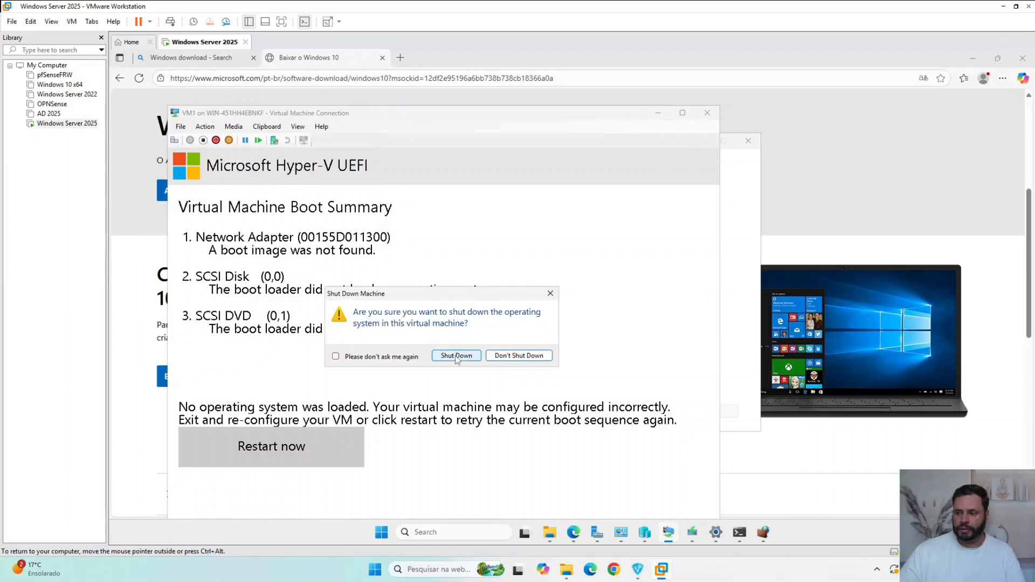
left_click(457, 356)
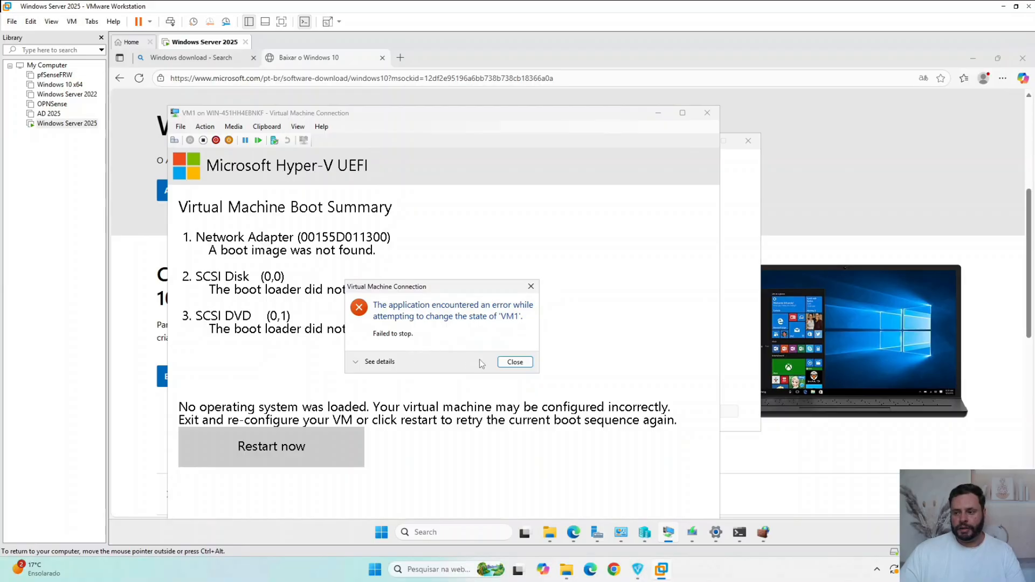
left_click(514, 363)
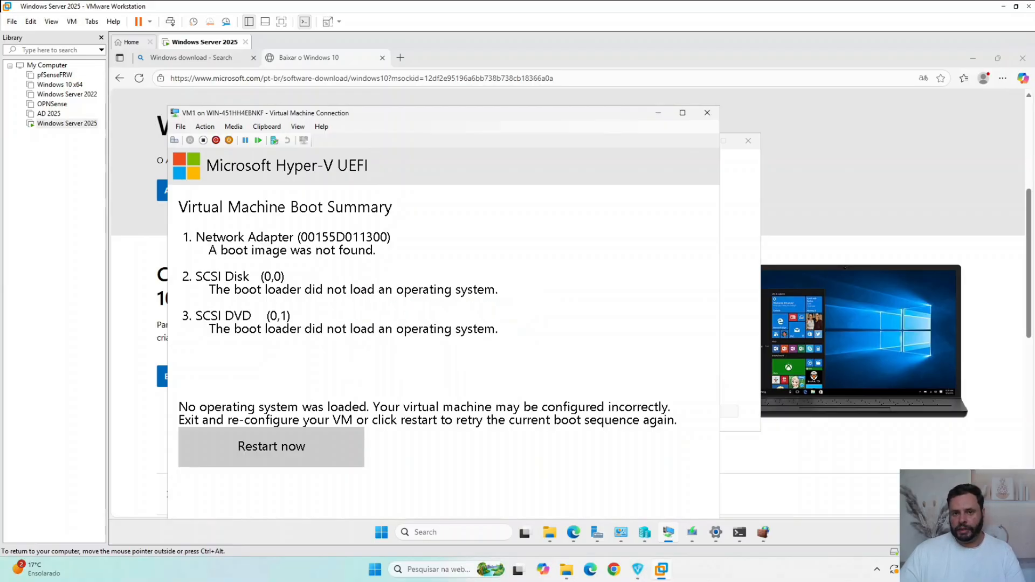
- Force VM1 to power off with the Turn Off action, and confirm the data loss warning
left_click(212, 128)
left_click(230, 153)
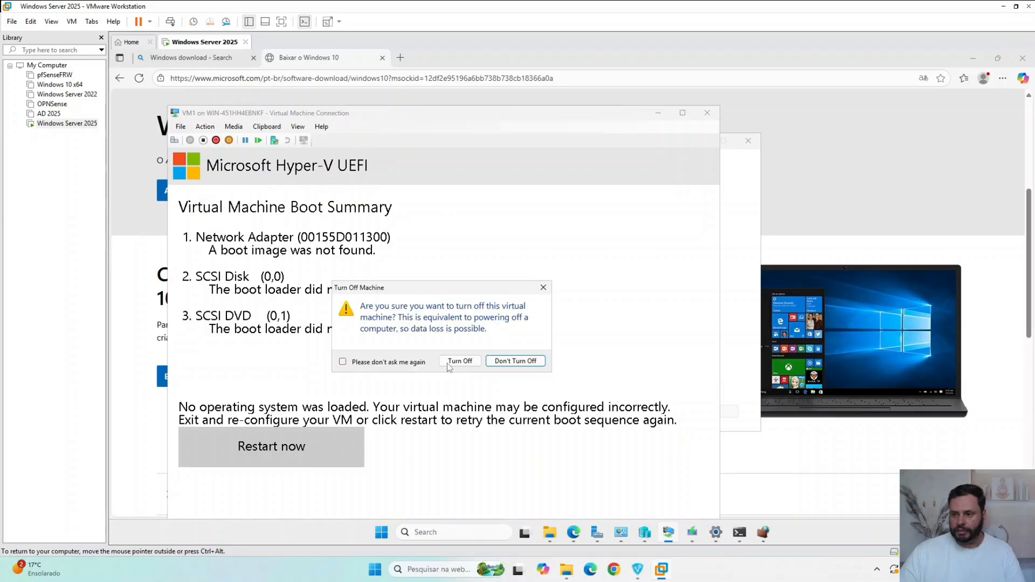
left_click(460, 361)
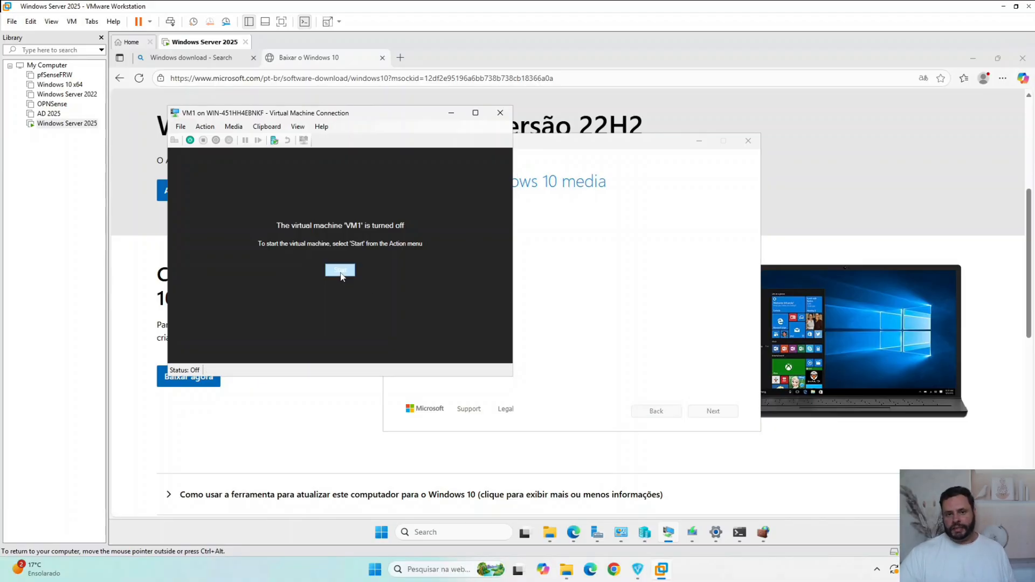
- Check the Windows 10 media creation progress and the C:\ISO folder, and return to the VM1 connection window
left_click(619, 272)
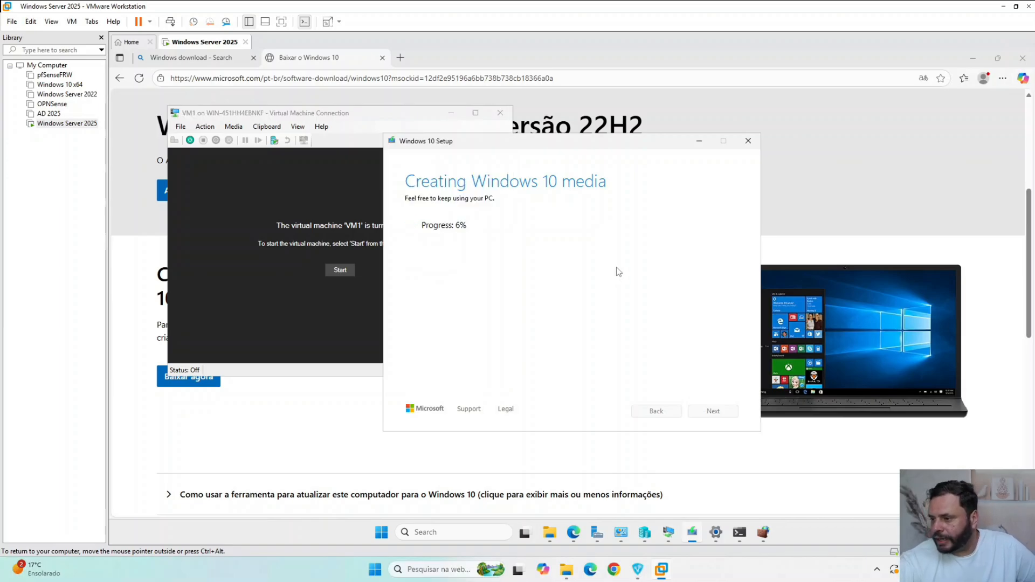
left_click(553, 534)
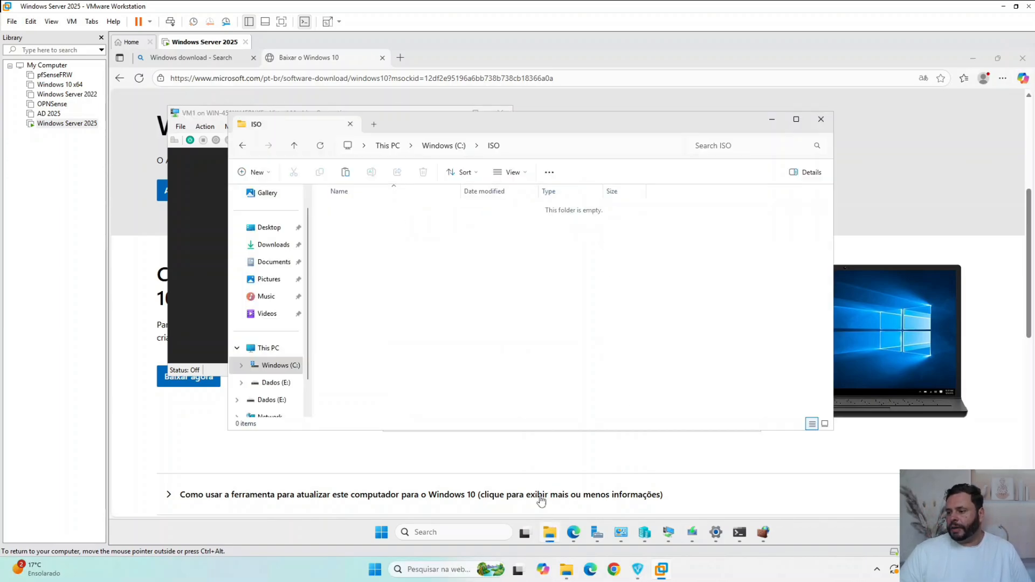
left_click(772, 120)
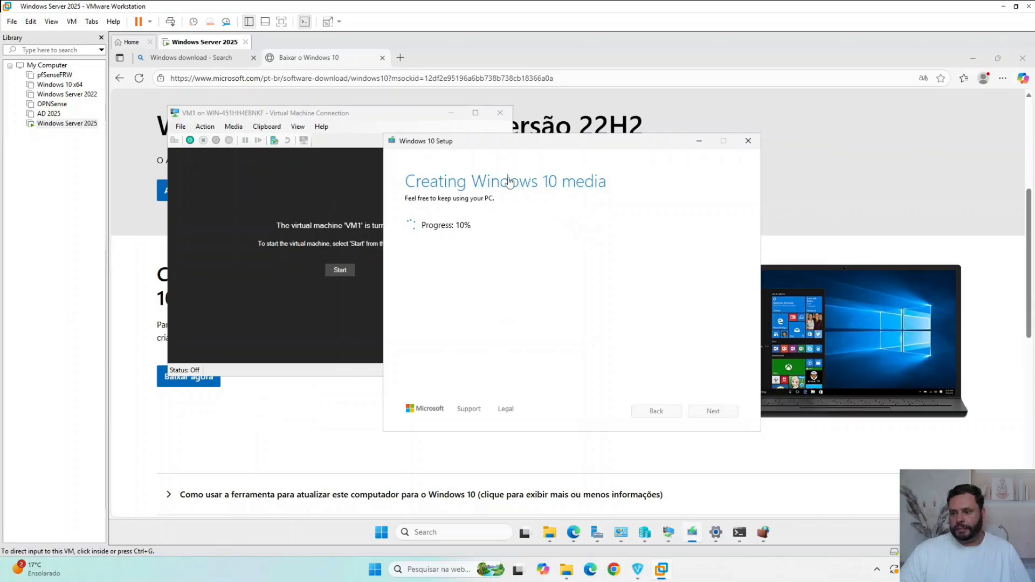
left_click(327, 115)
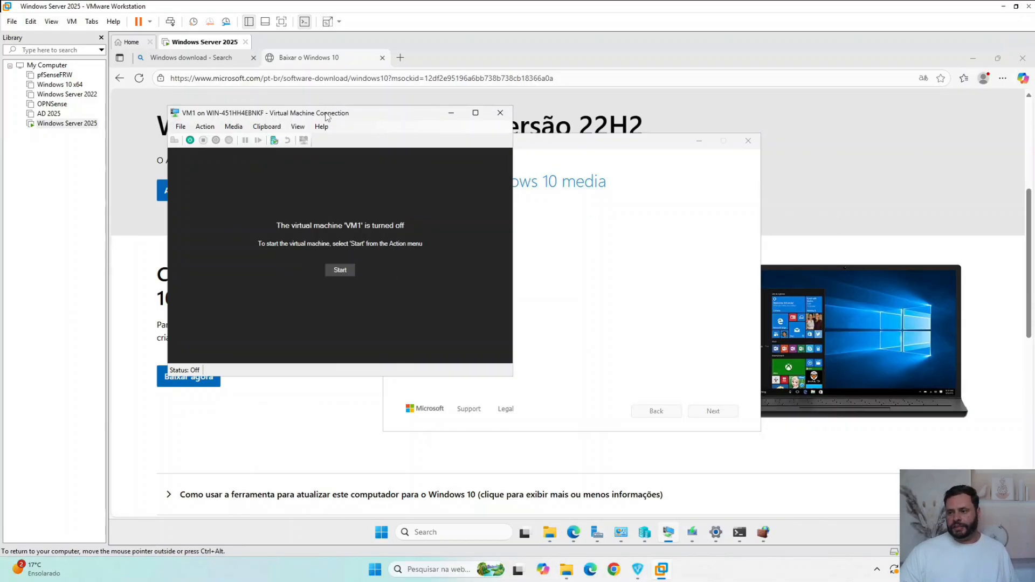